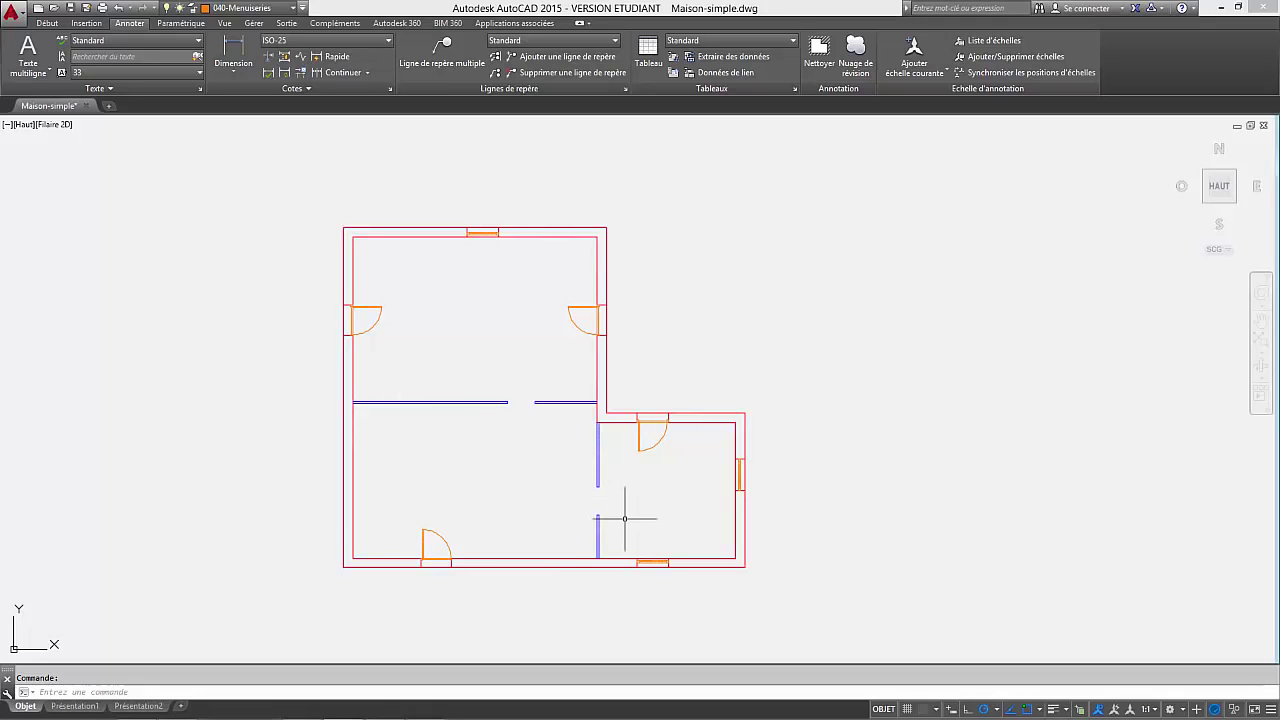
# Measure the length of the partition segment above the opening between the large lower room and the small right-hand room.
pyautogui.scroll(6, 624, 518)
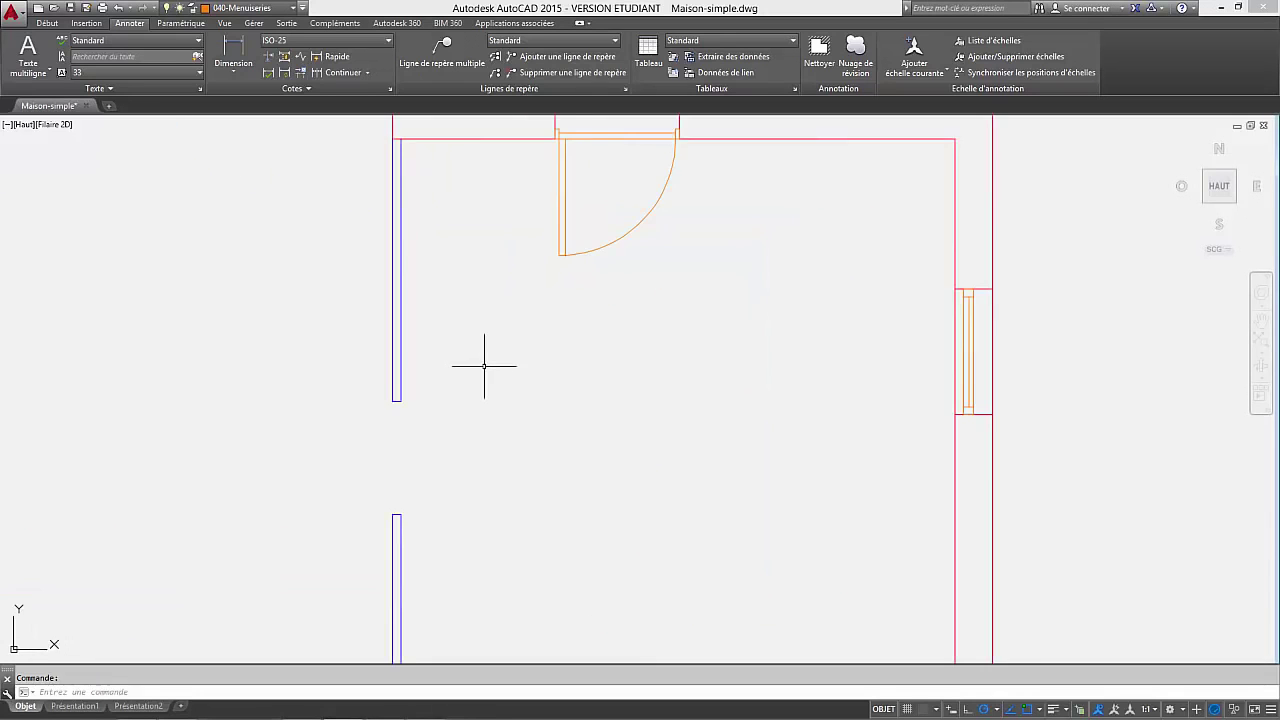
pyautogui.moveTo(484, 366); pyautogui.dragTo(580, 380, button='middle')
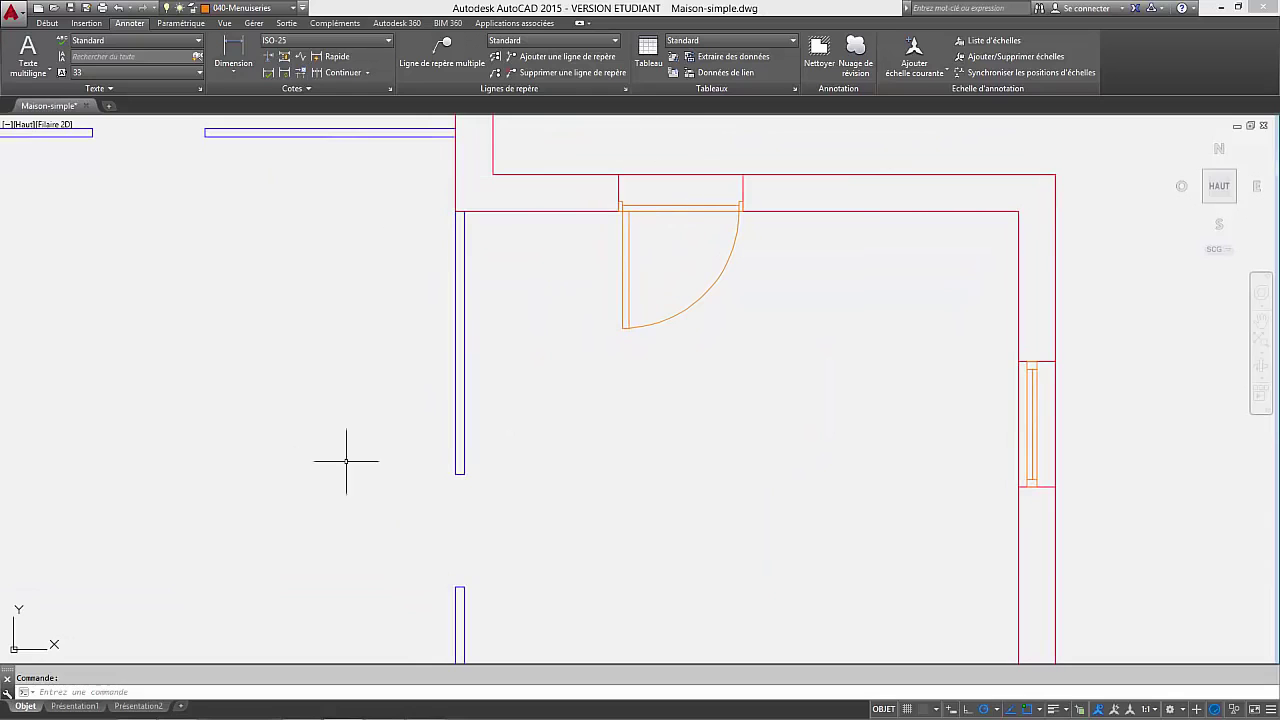
pyautogui.click(47, 23)
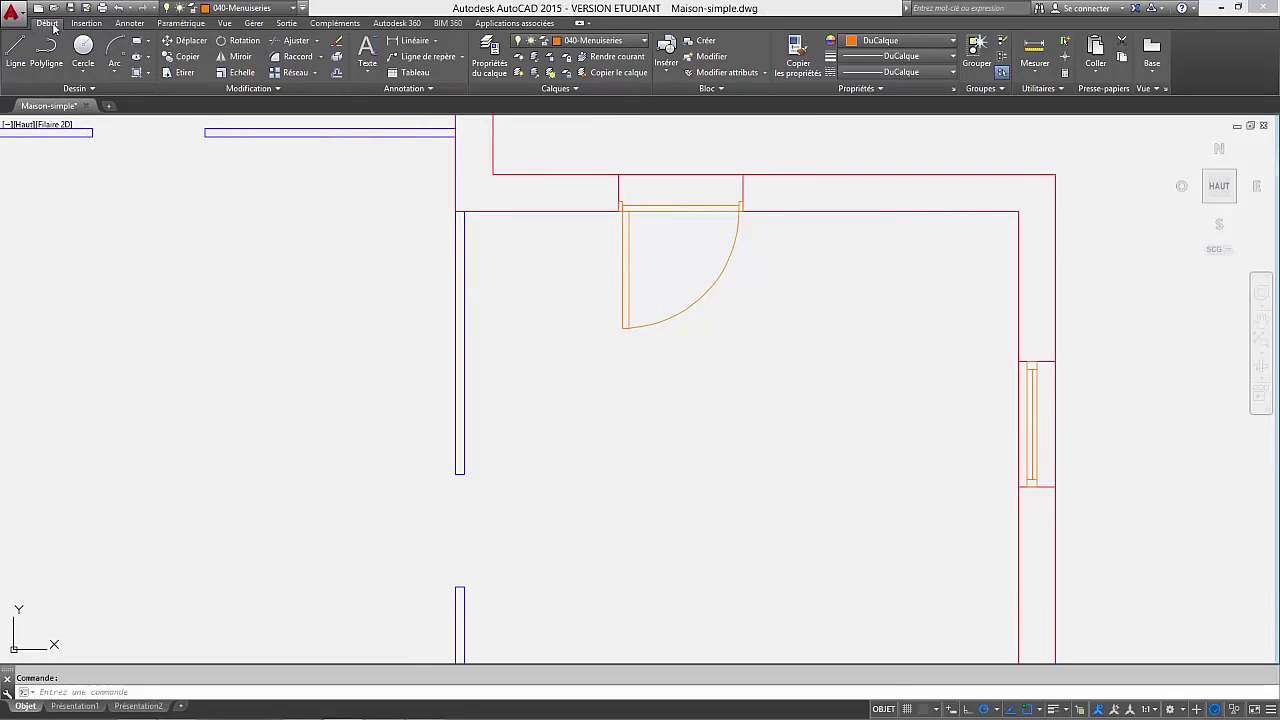
pyautogui.click(1035, 52)
pyautogui.click(456, 211)
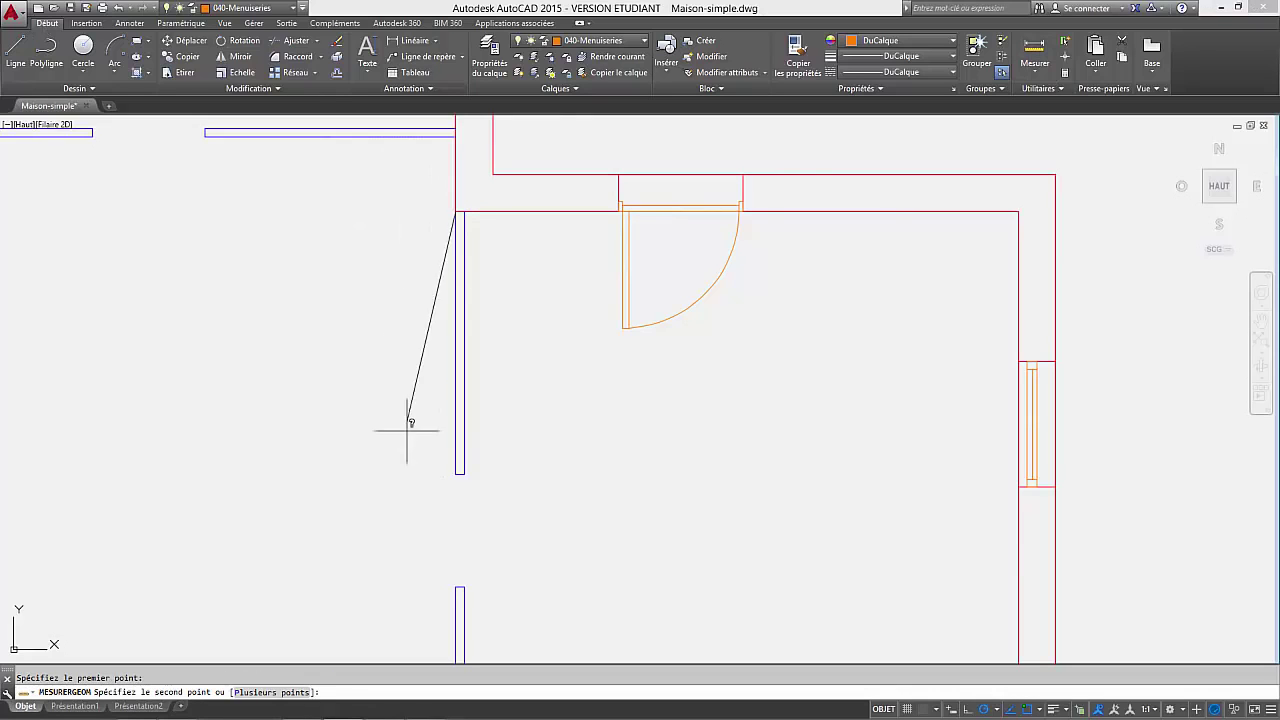
pyautogui.click(455, 472)
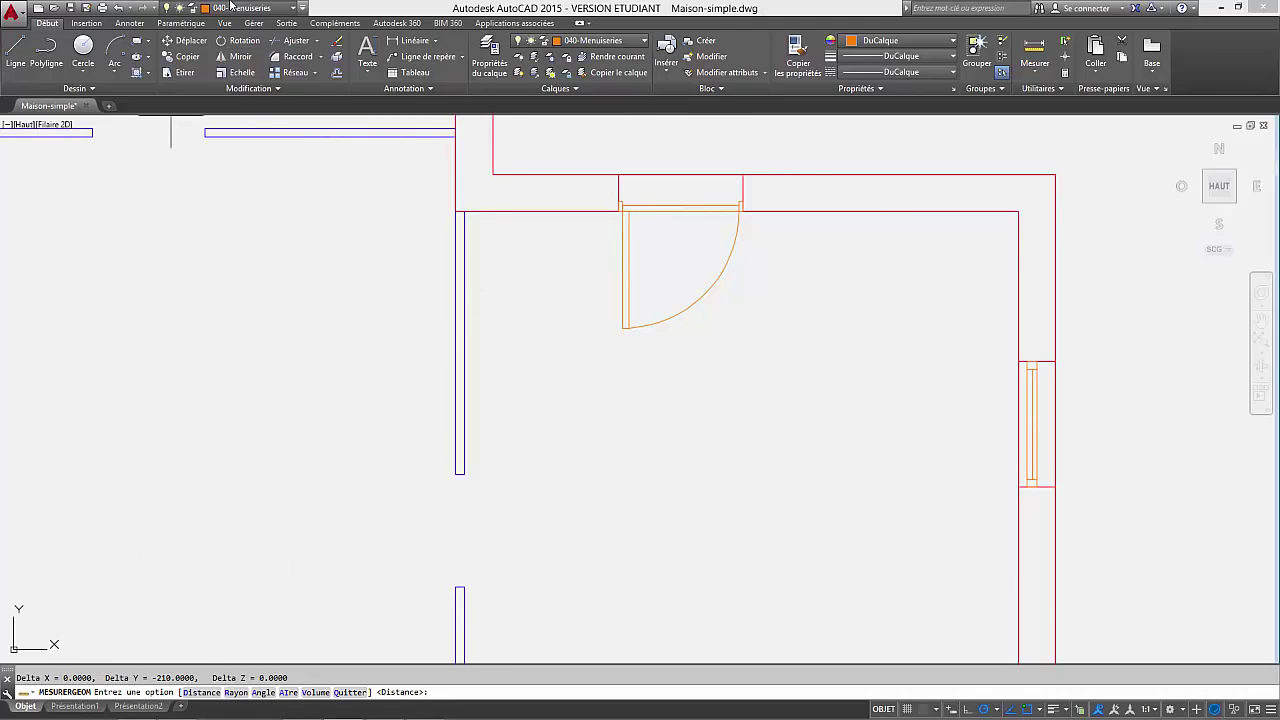
# Stretch the ends of both partition segments around the small room's interior opening so the opening shifts 70 units upward.
pyautogui.moveTo(518, 400); pyautogui.dragTo(503, 332, button='middle')
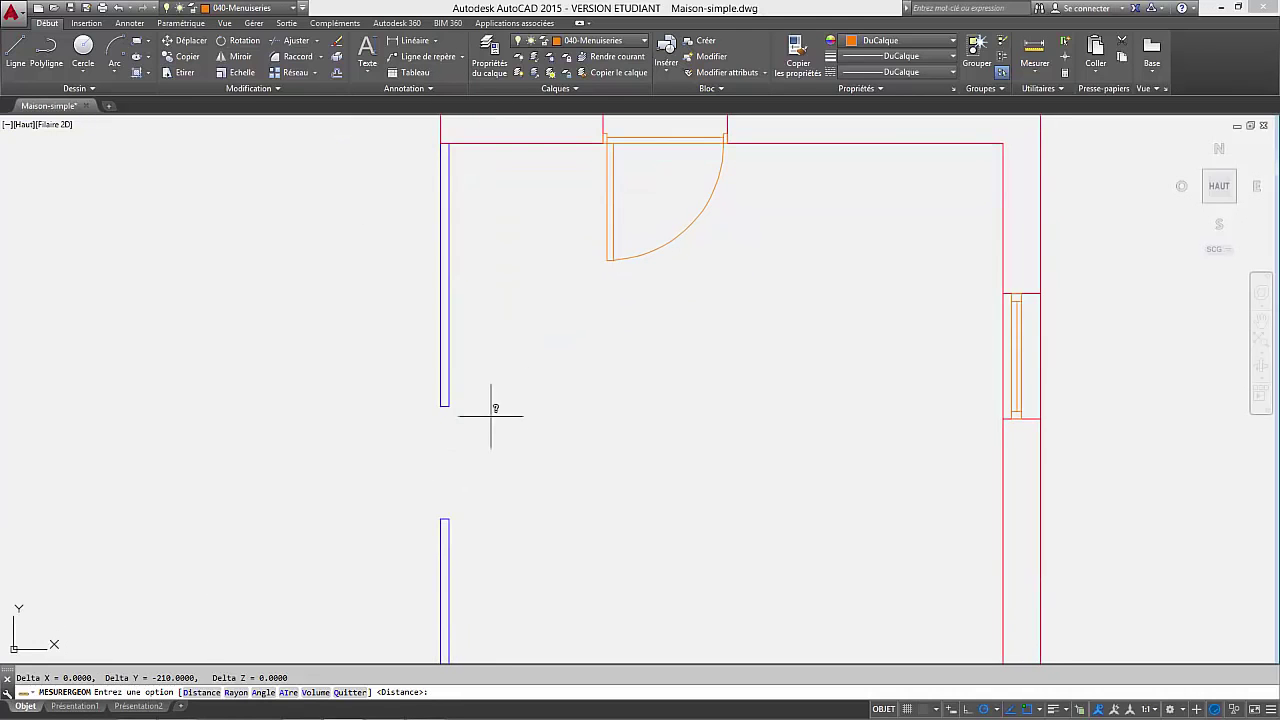
pyautogui.click(180, 72)
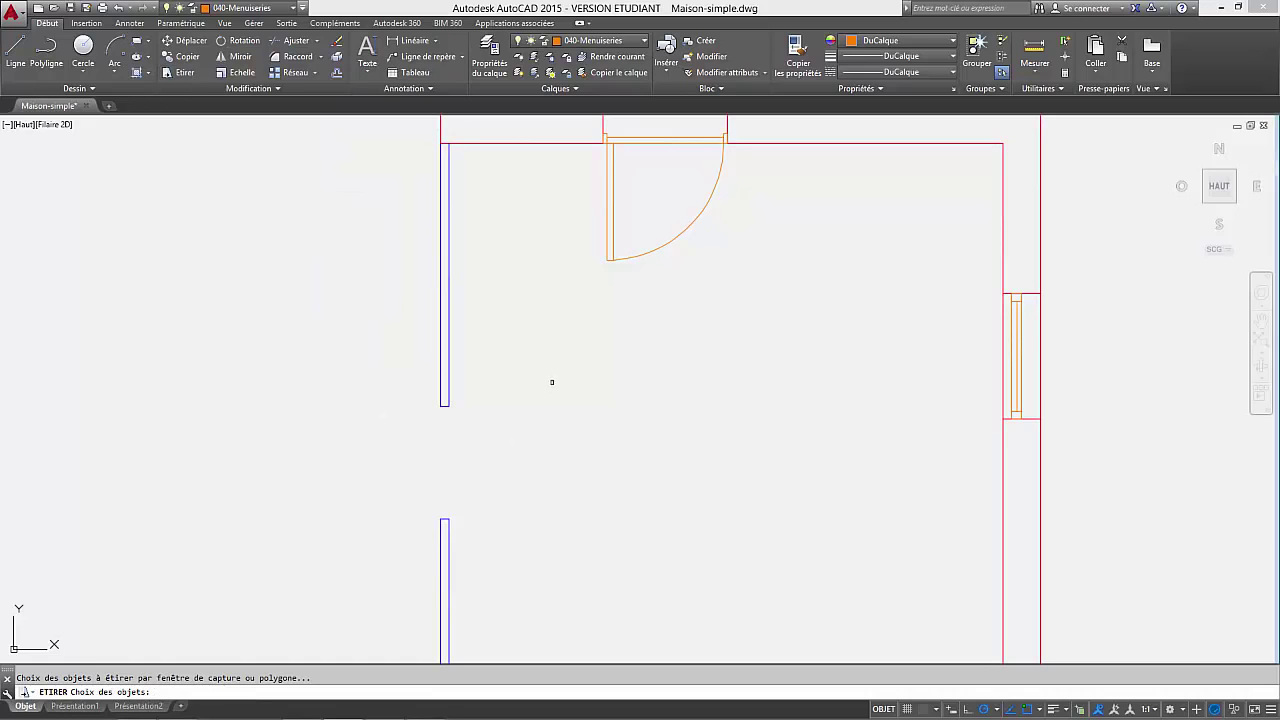
pyautogui.click(534, 352)
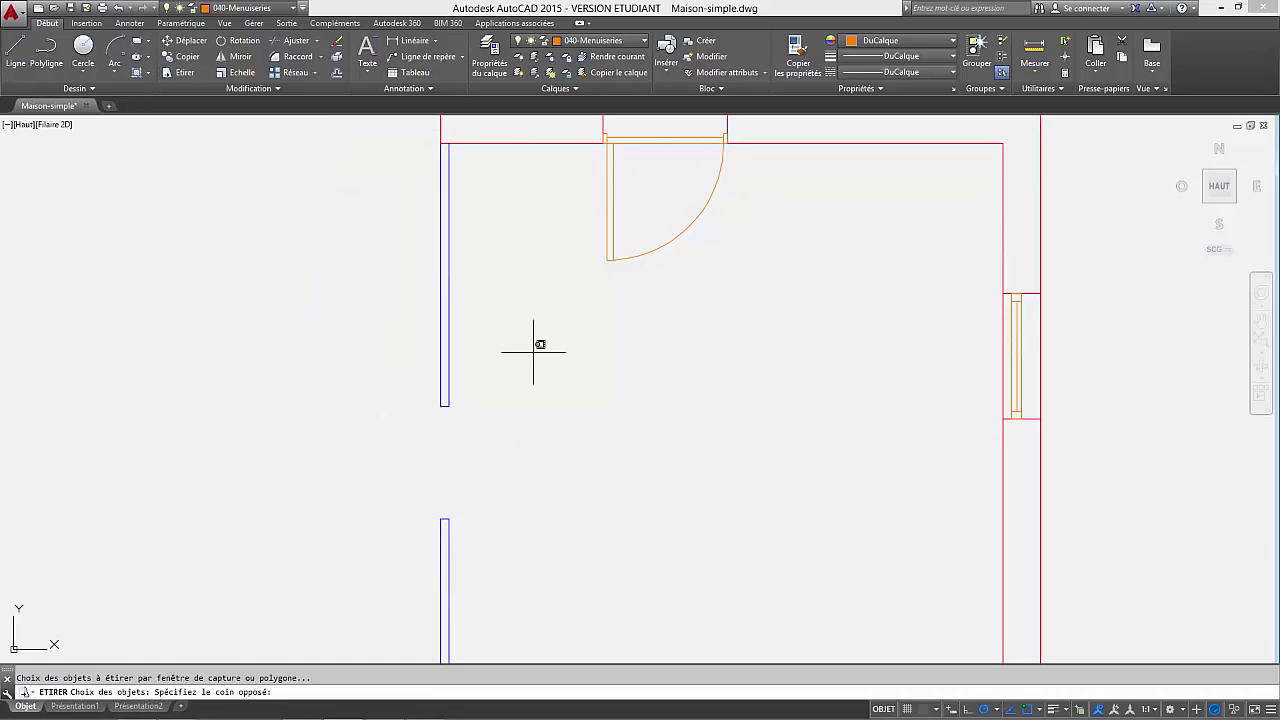
pyautogui.click(355, 580)
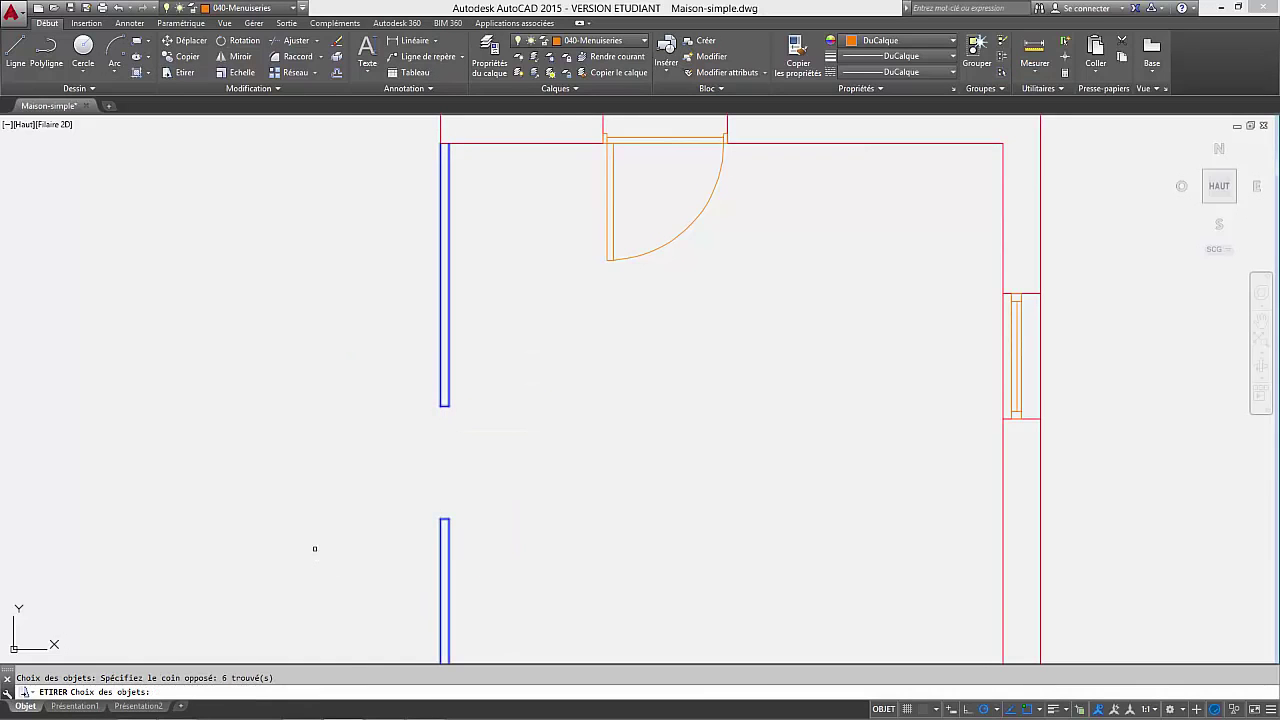
pyautogui.press('Return')
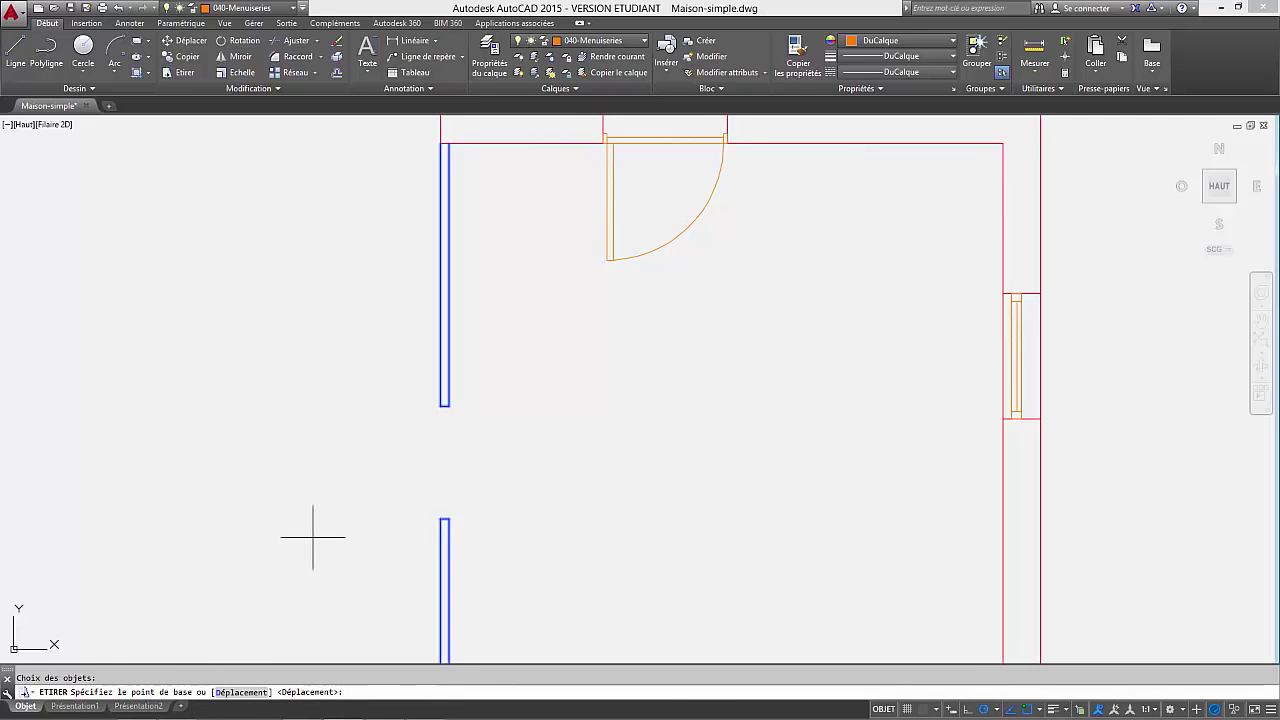
pyautogui.click(313, 535)
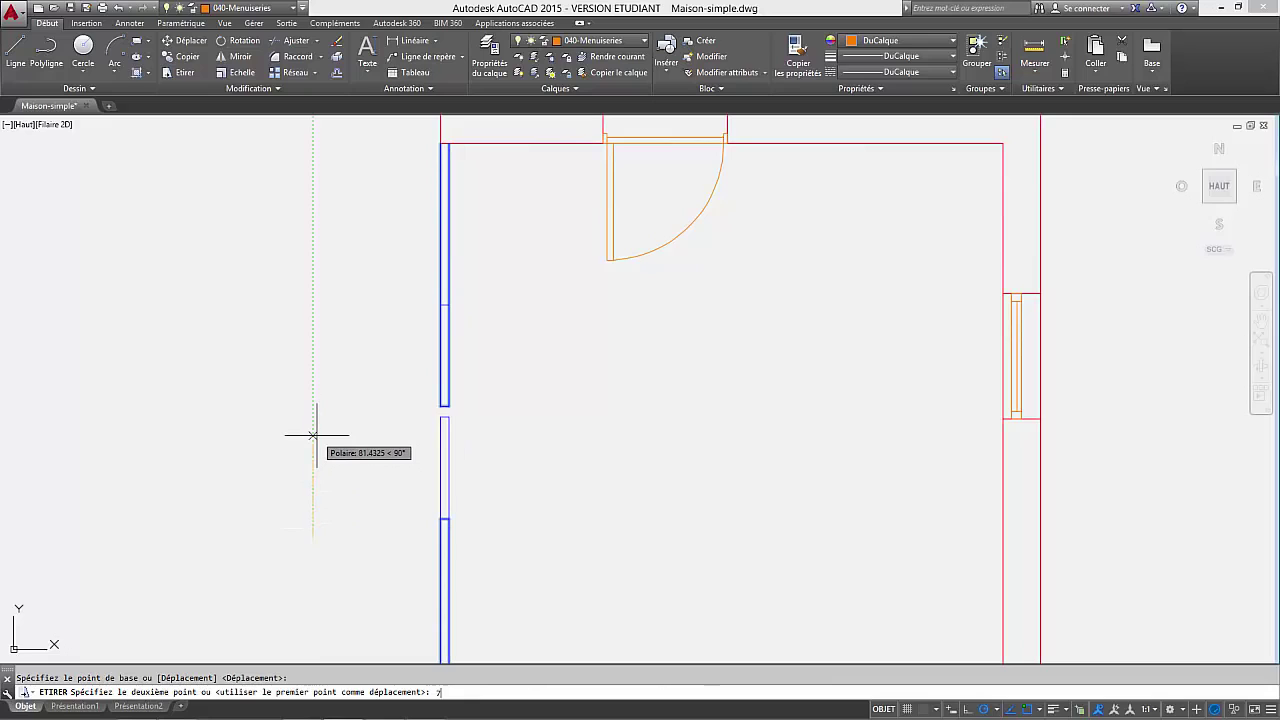
pyautogui.write('70')
pyautogui.press('Return')
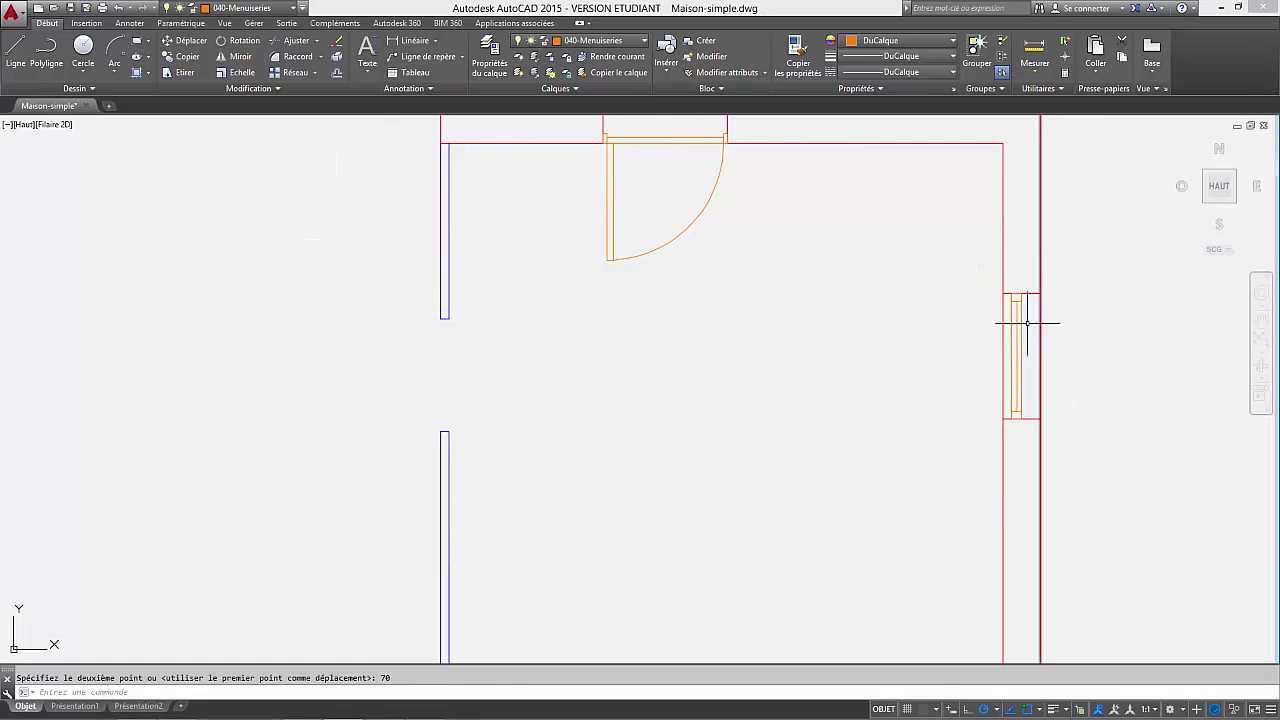
# Stretch the window opening in the small room's outer right wall 60 units upward.
pyautogui.moveTo(866, 385)
pyautogui.mouseDown(button='middle')
pyautogui.moveTo(854, 377)
pyautogui.moveTo(760, 410)
pyautogui.mouseUp(button='middle')
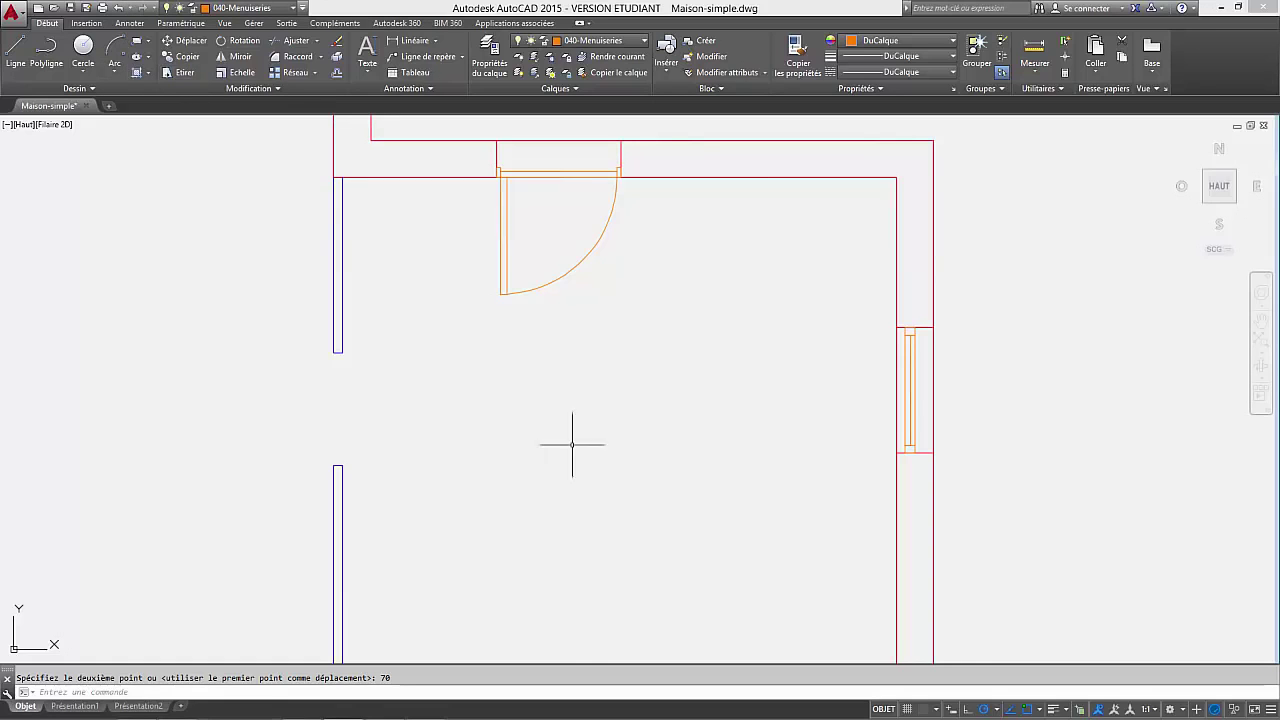
pyautogui.press('Return')
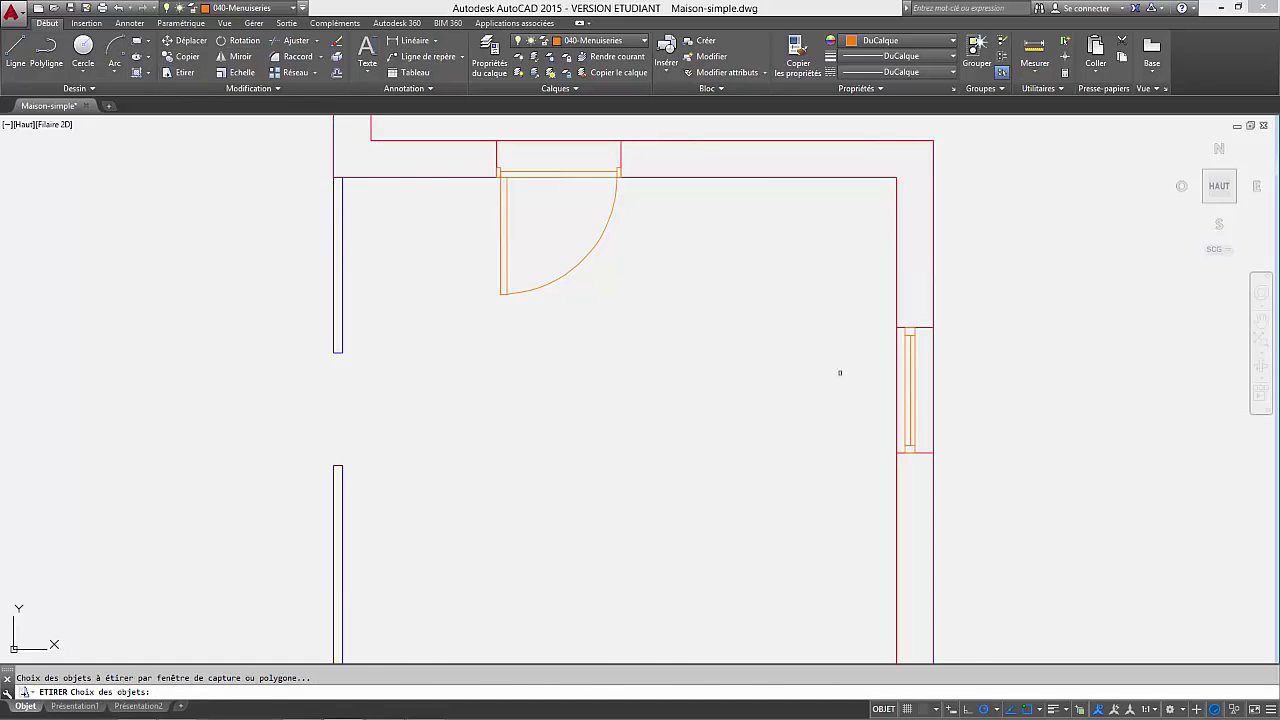
pyautogui.click(839, 297)
pyautogui.click(1041, 510)
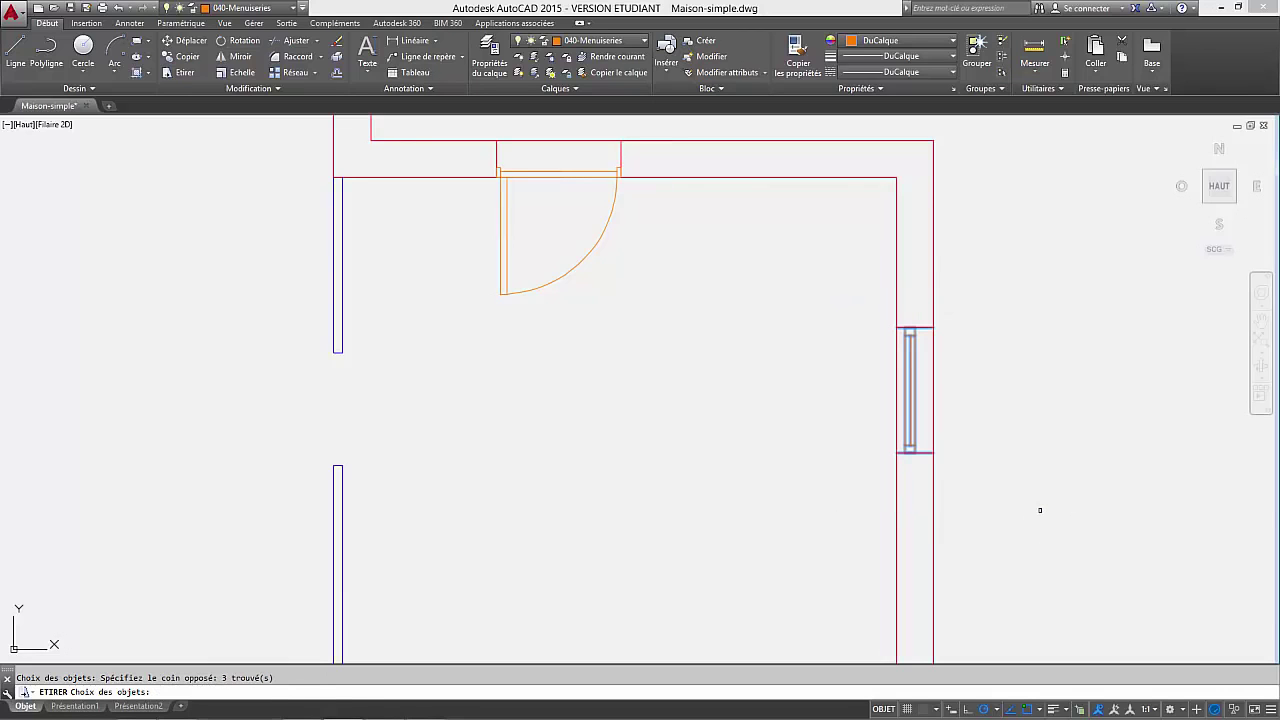
pyautogui.press('Return')
pyautogui.click(1038, 512)
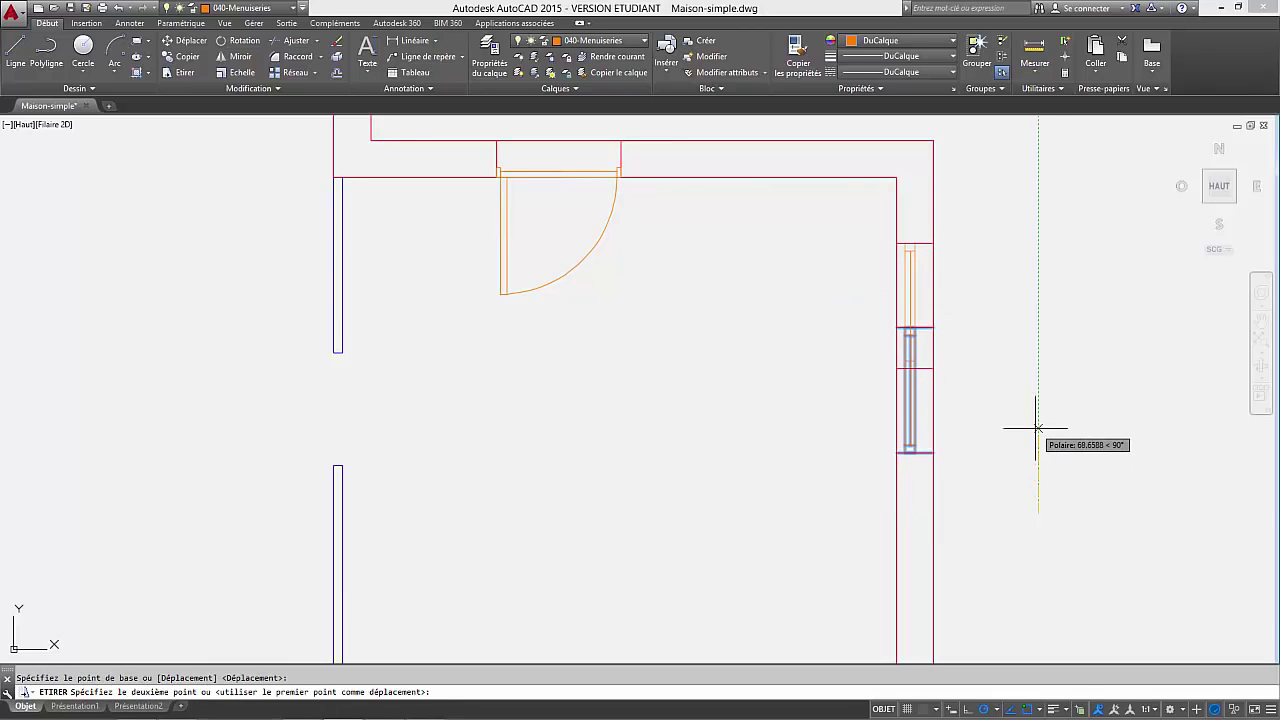
pyautogui.write('60')
pyautogui.press('Return')
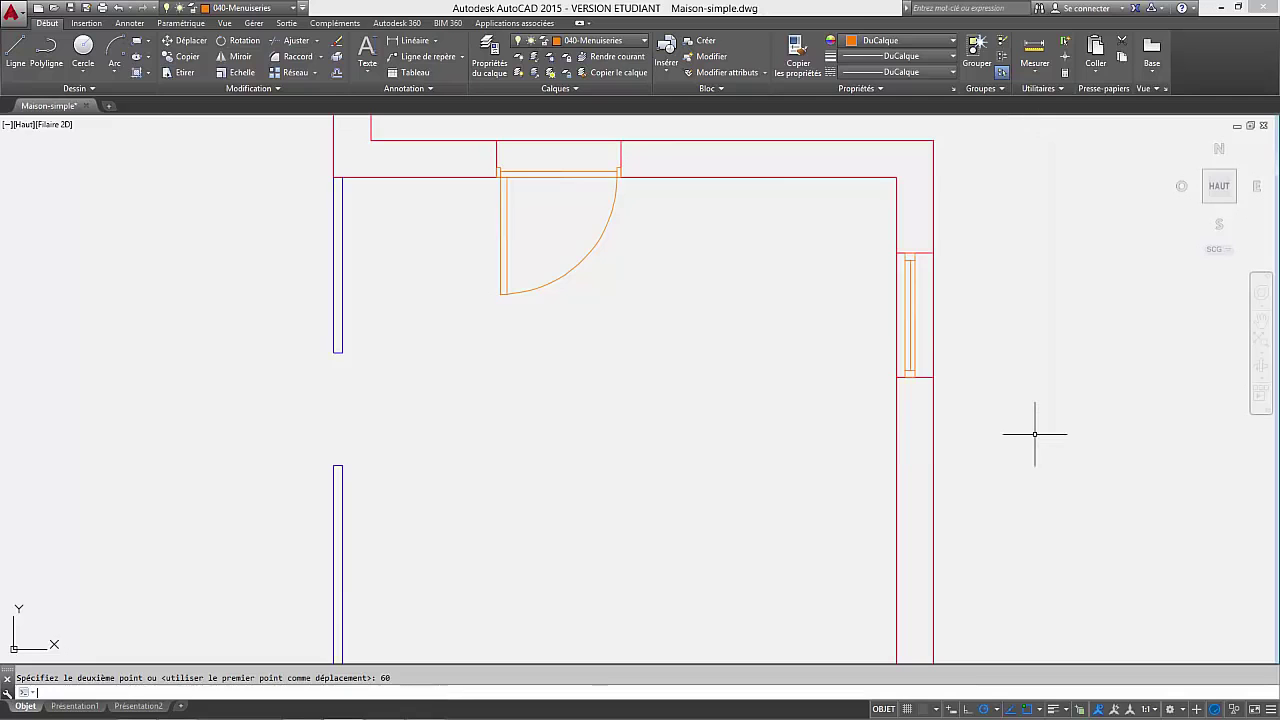
# Copy the partition segment above the small room's interior opening 107 units to the right.
pyautogui.scroll(-2, 1035, 434)
pyautogui.moveTo(1006, 437); pyautogui.dragTo(971, 366, button='middle')
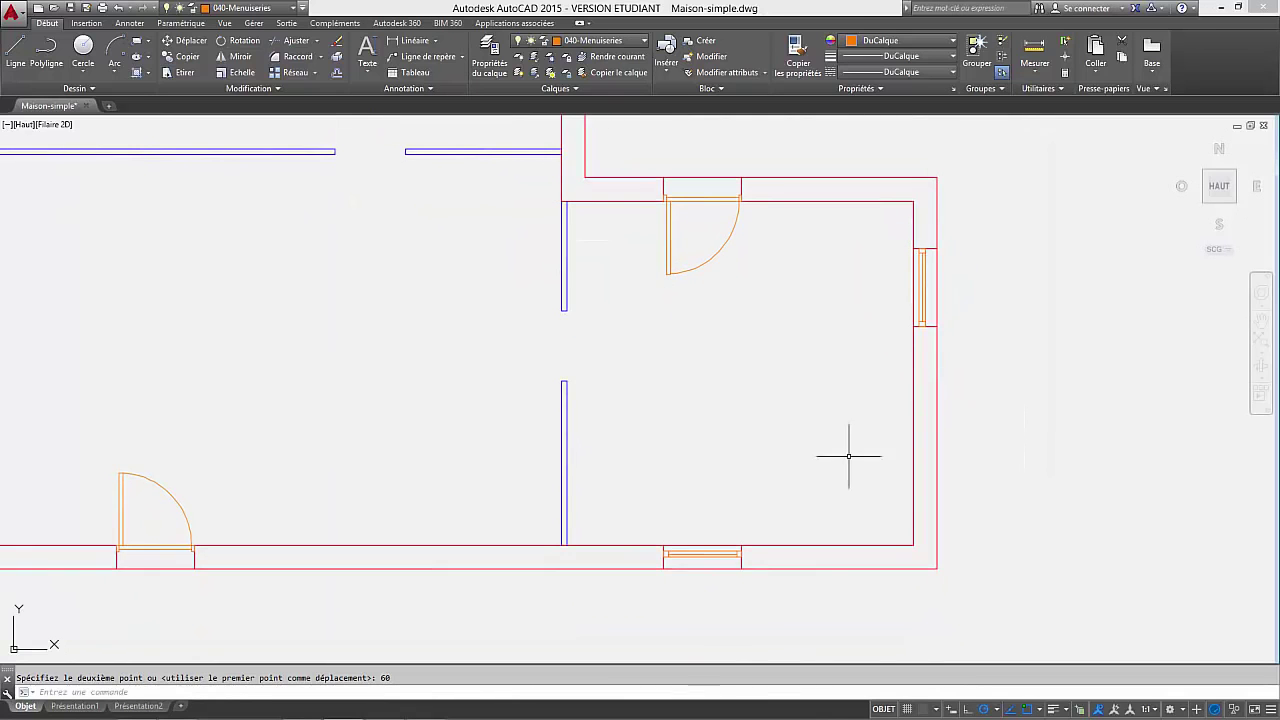
pyautogui.moveTo(868, 500); pyautogui.dragTo(1129, 526, button='middle')
pyautogui.moveTo(1014, 580); pyautogui.dragTo(889, 519, button='middle')
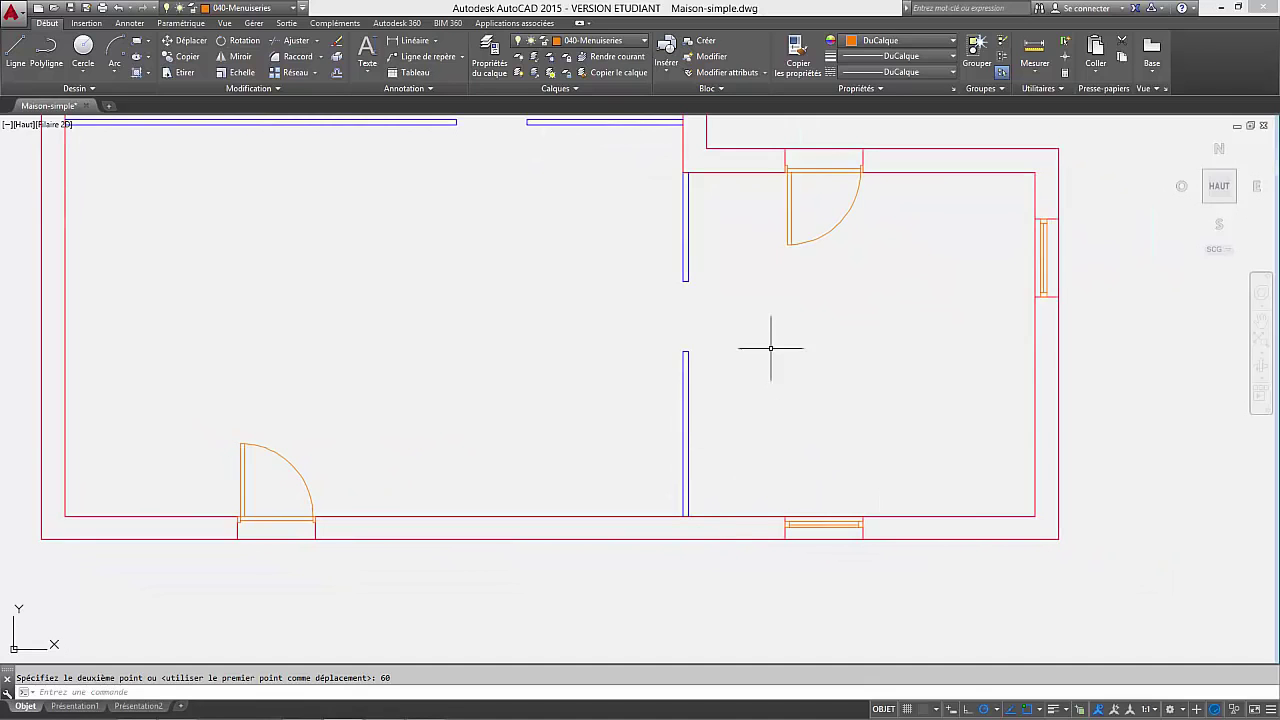
pyautogui.scroll(2, 740, 172)
pyautogui.moveTo(733, 184); pyautogui.dragTo(615, 338, button='middle')
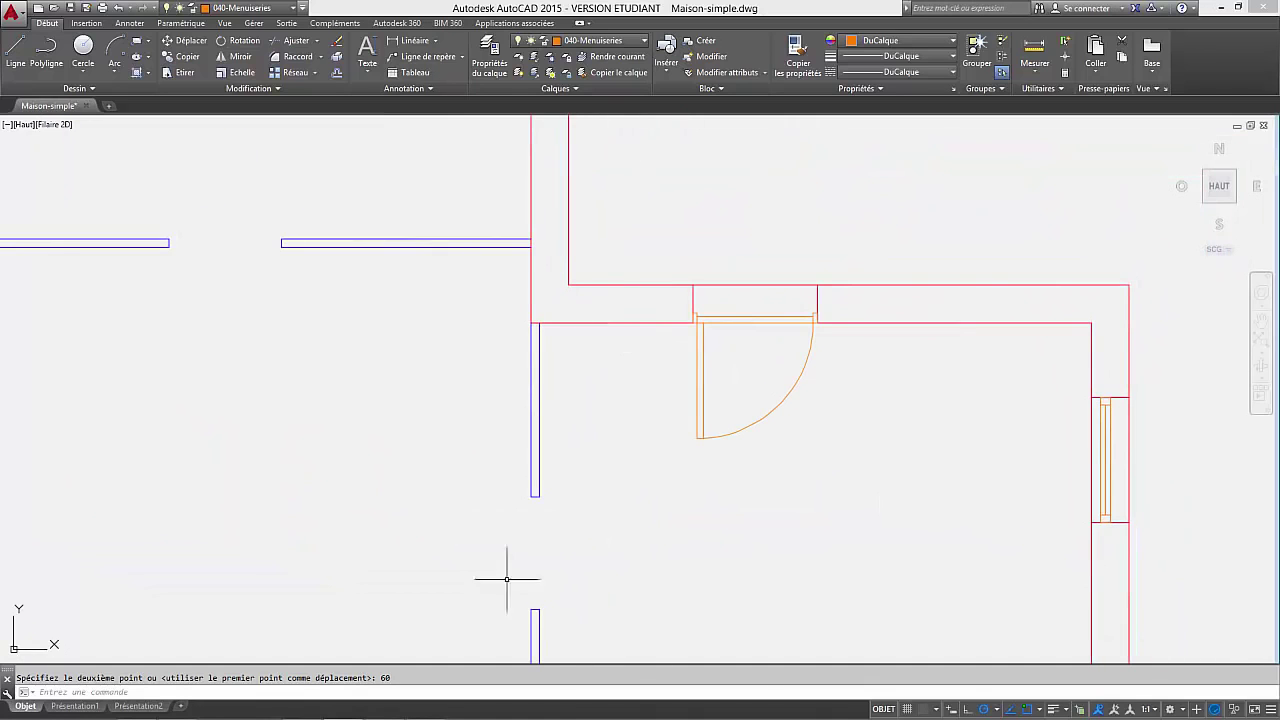
pyautogui.click(587, 535)
pyautogui.click(389, 320)
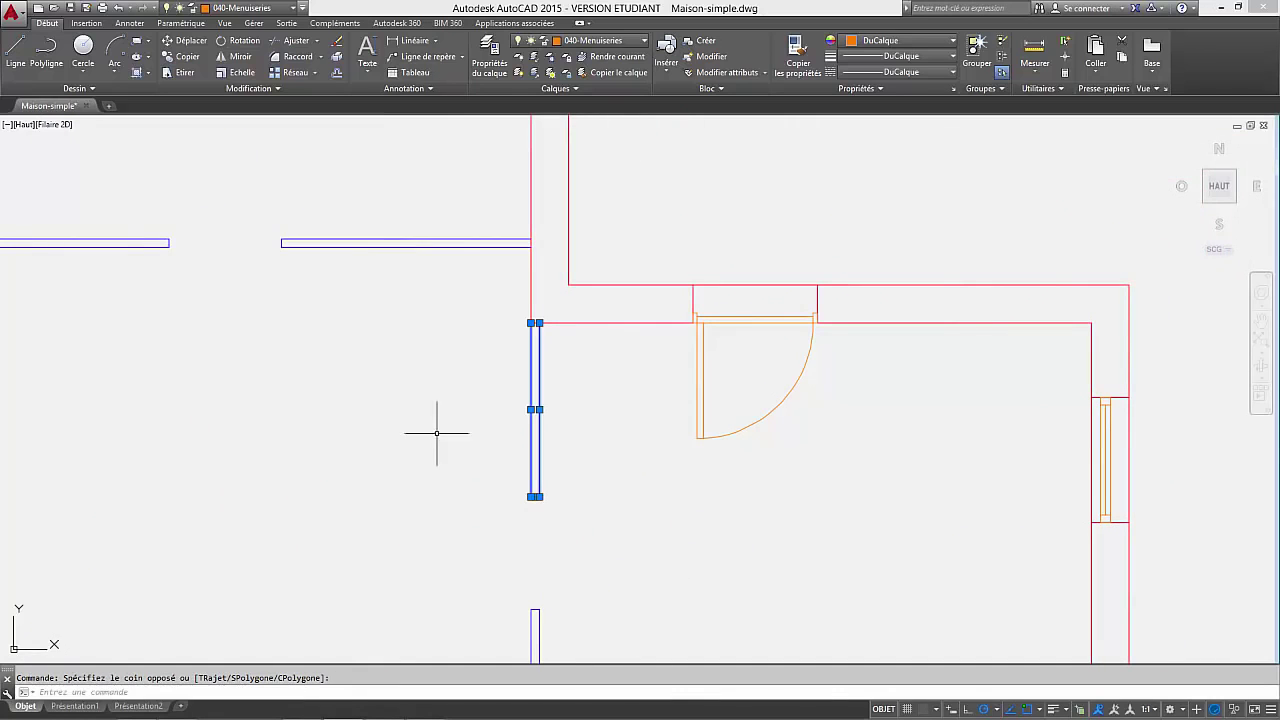
pyautogui.click(170, 57)
pyautogui.click(569, 562)
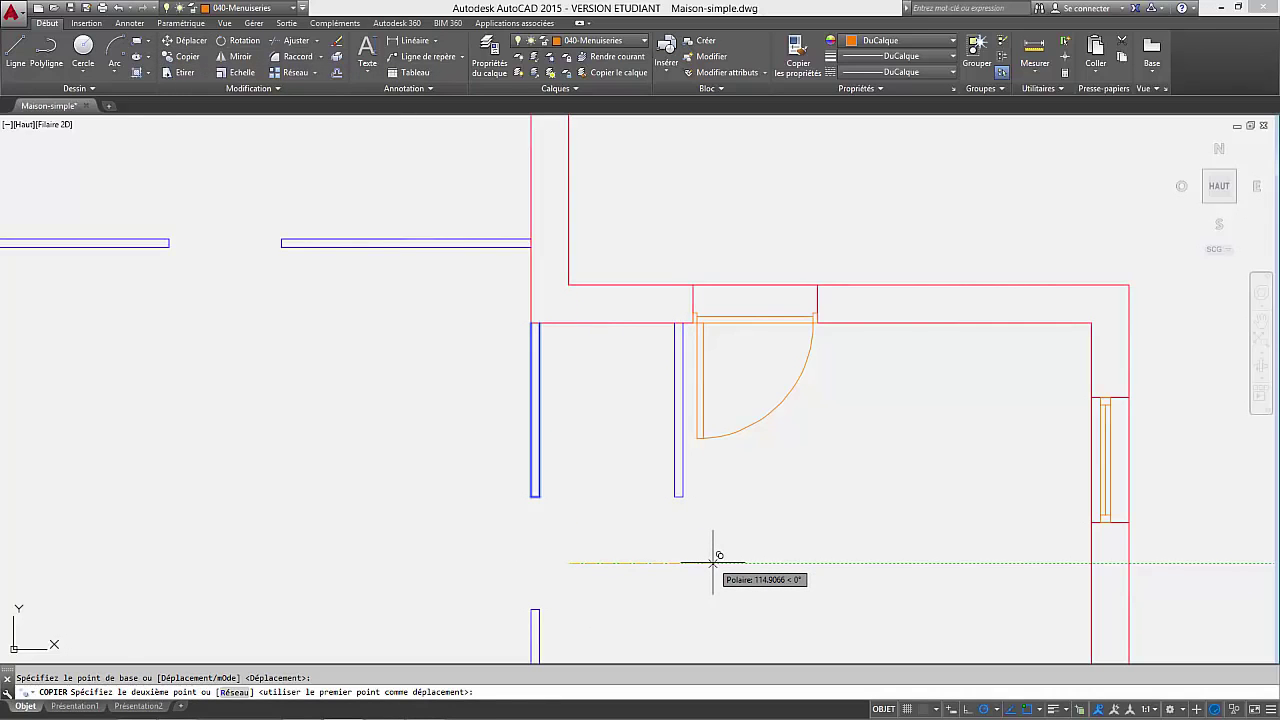
pyautogui.write('107')
pyautogui.press('Return')
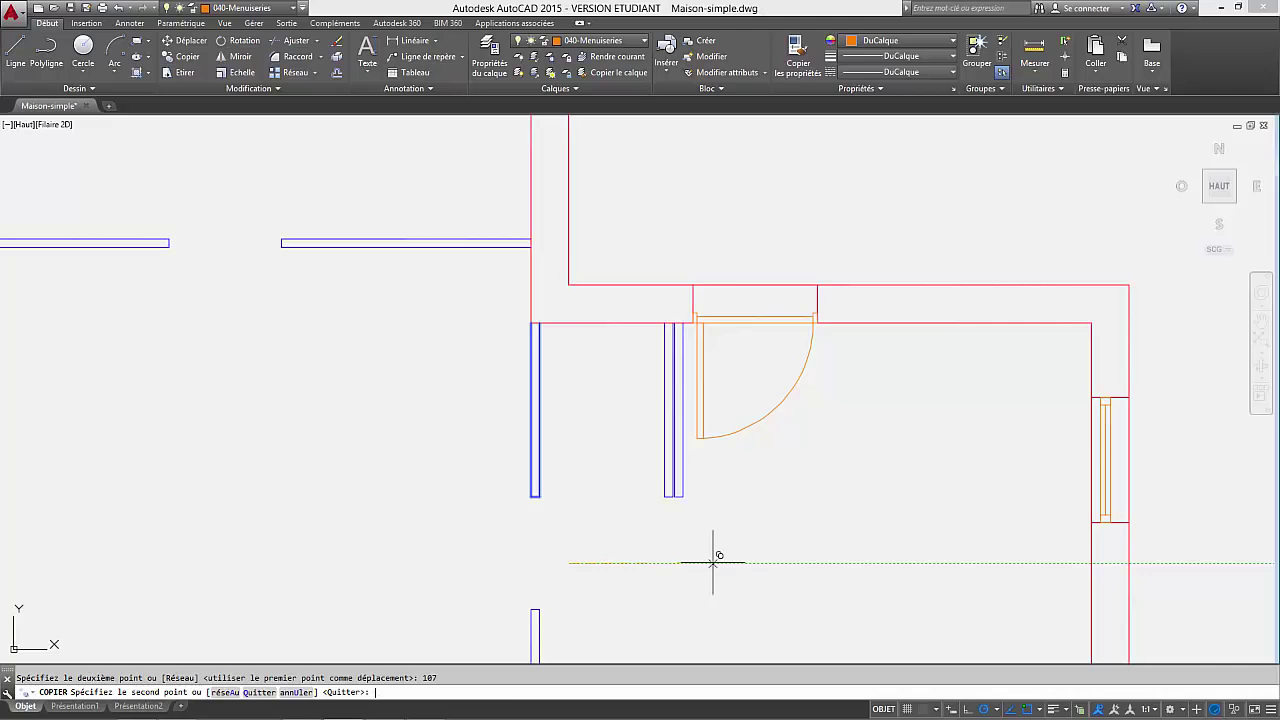
pyautogui.press('Escape')
# Draw a 5 by 7 polyline return at the lower inner corner of the original upper partition segment, ending on its right face.
pyautogui.scroll(4, 603, 515)
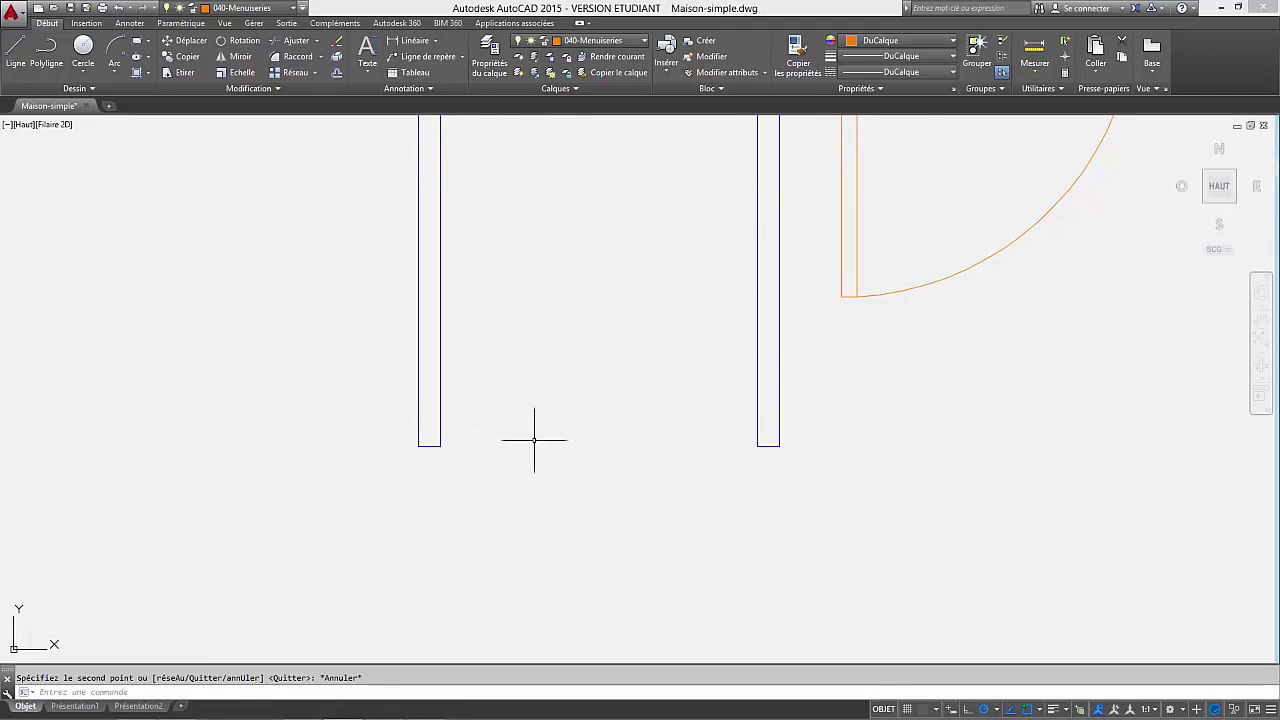
pyautogui.scroll(-2, 548, 440)
pyautogui.moveTo(548, 440); pyautogui.dragTo(560, 519, button='middle')
pyautogui.scroll(-2, 624, 355)
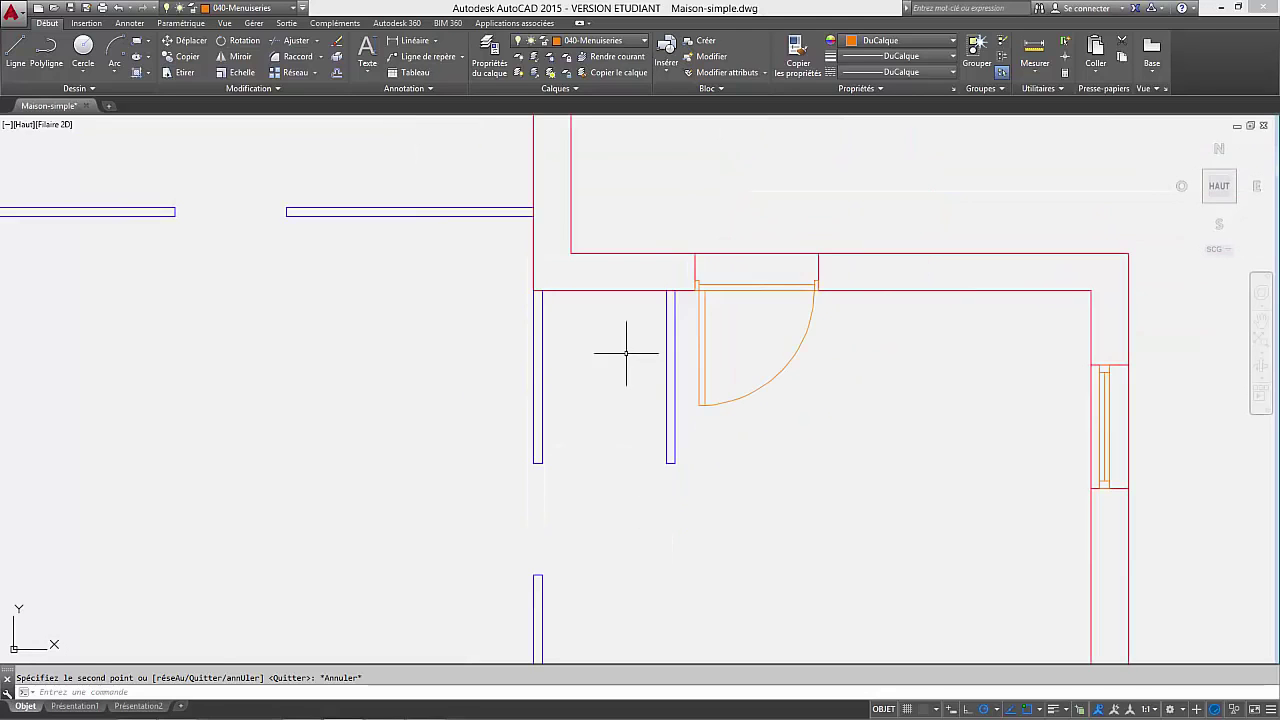
pyautogui.scroll(4, 580, 455)
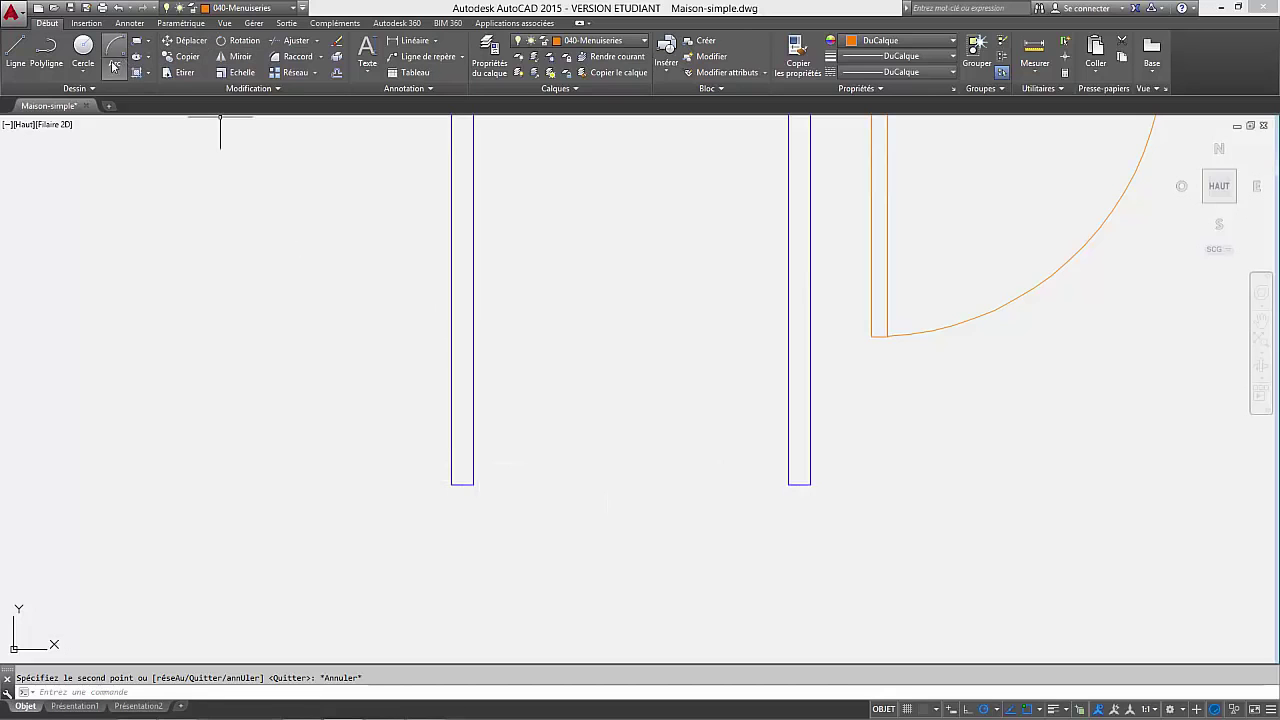
pyautogui.click(46, 50)
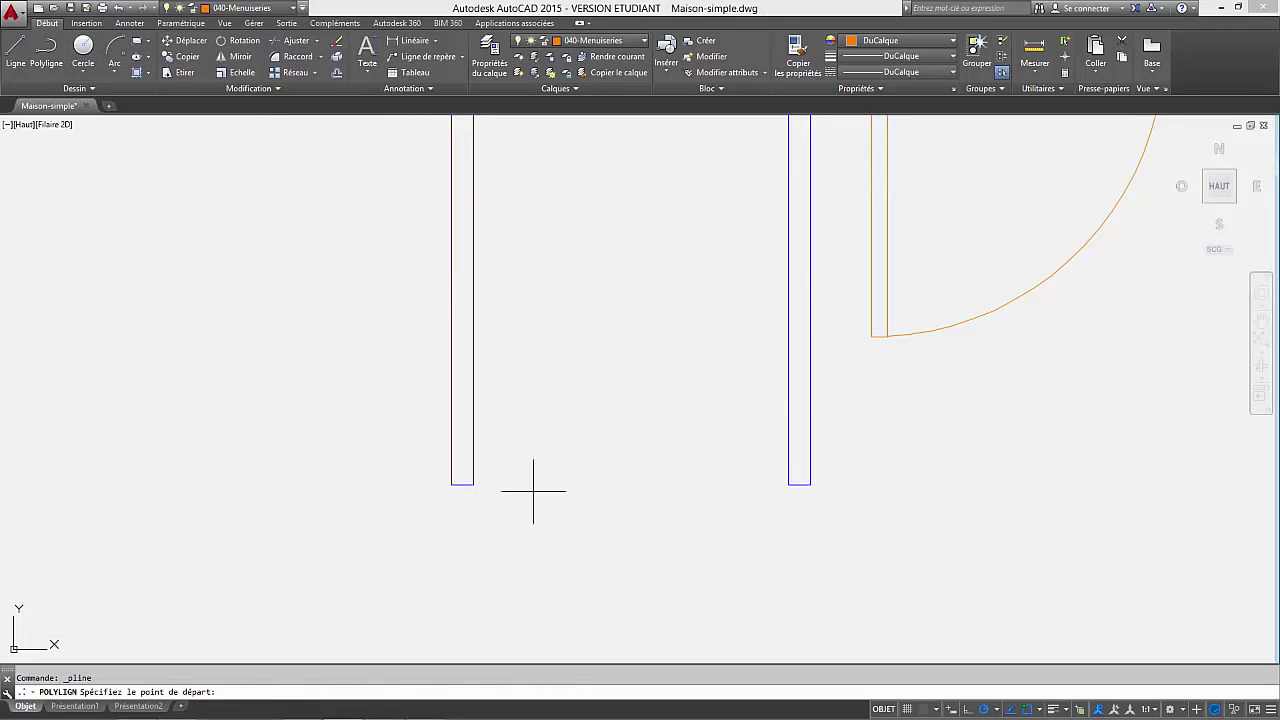
pyautogui.click(474, 484)
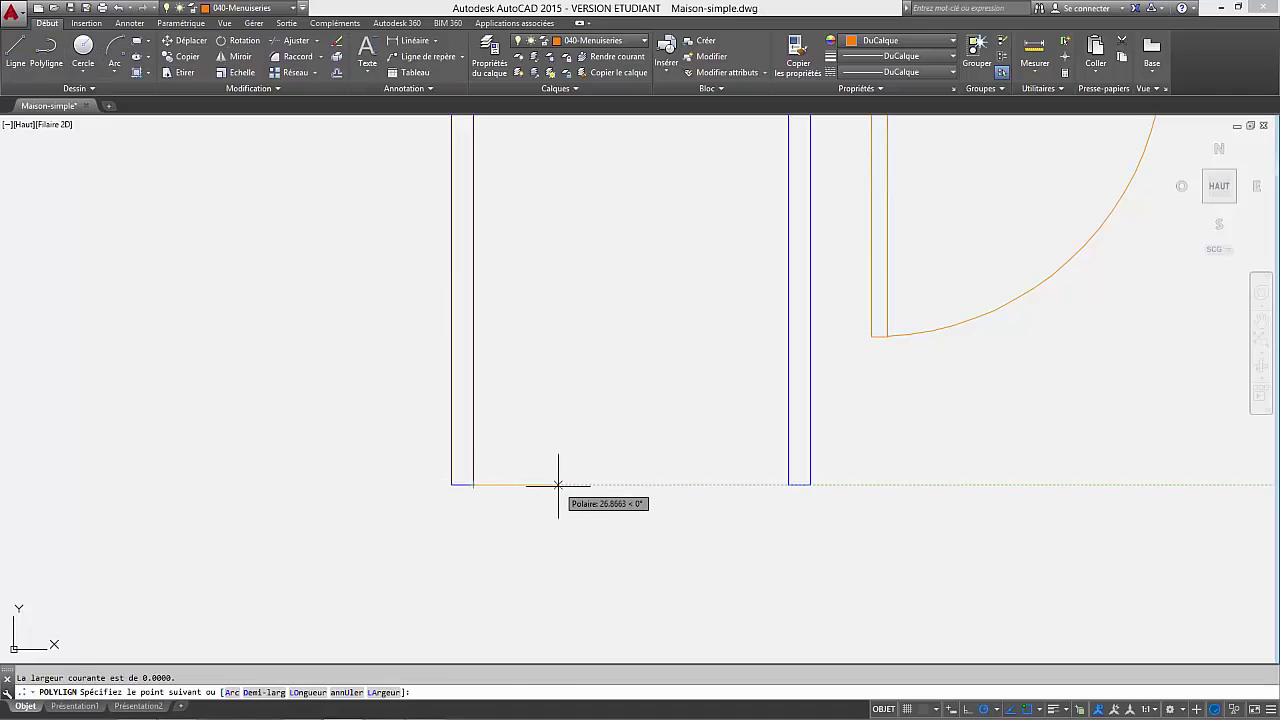
pyautogui.write('5')
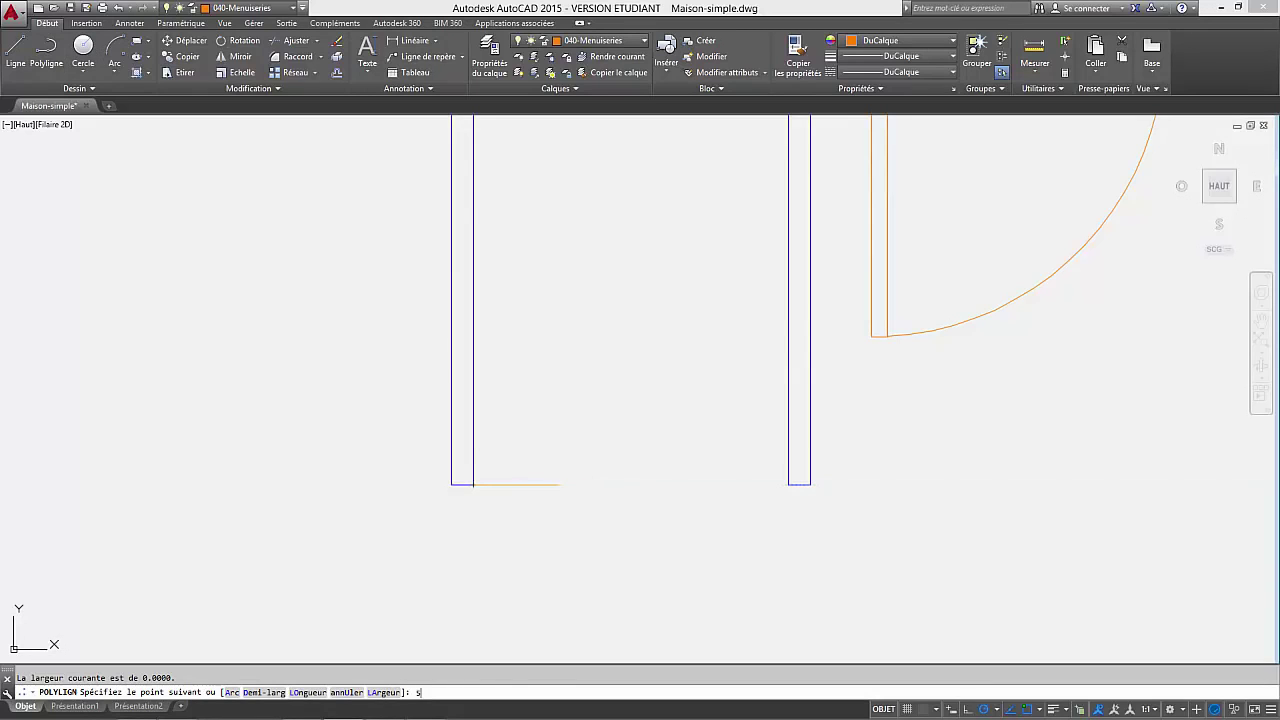
pyautogui.press('Return')
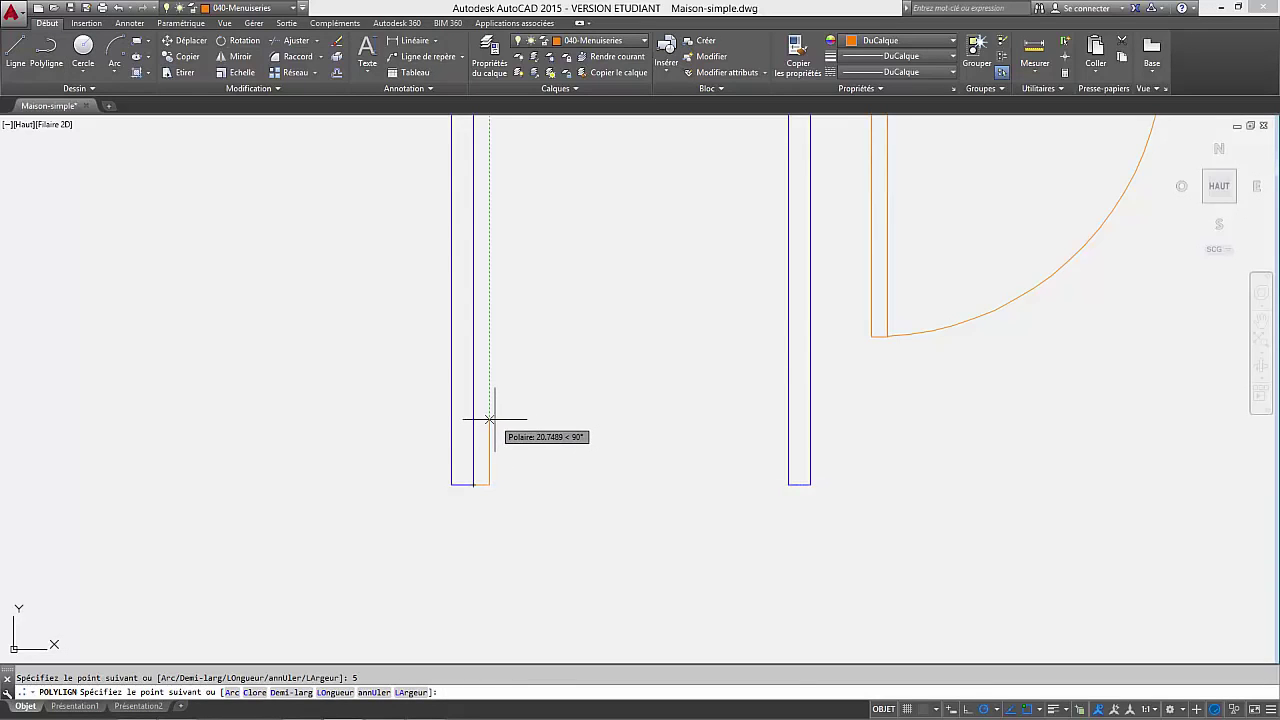
pyautogui.write('7')
pyautogui.press('Return')
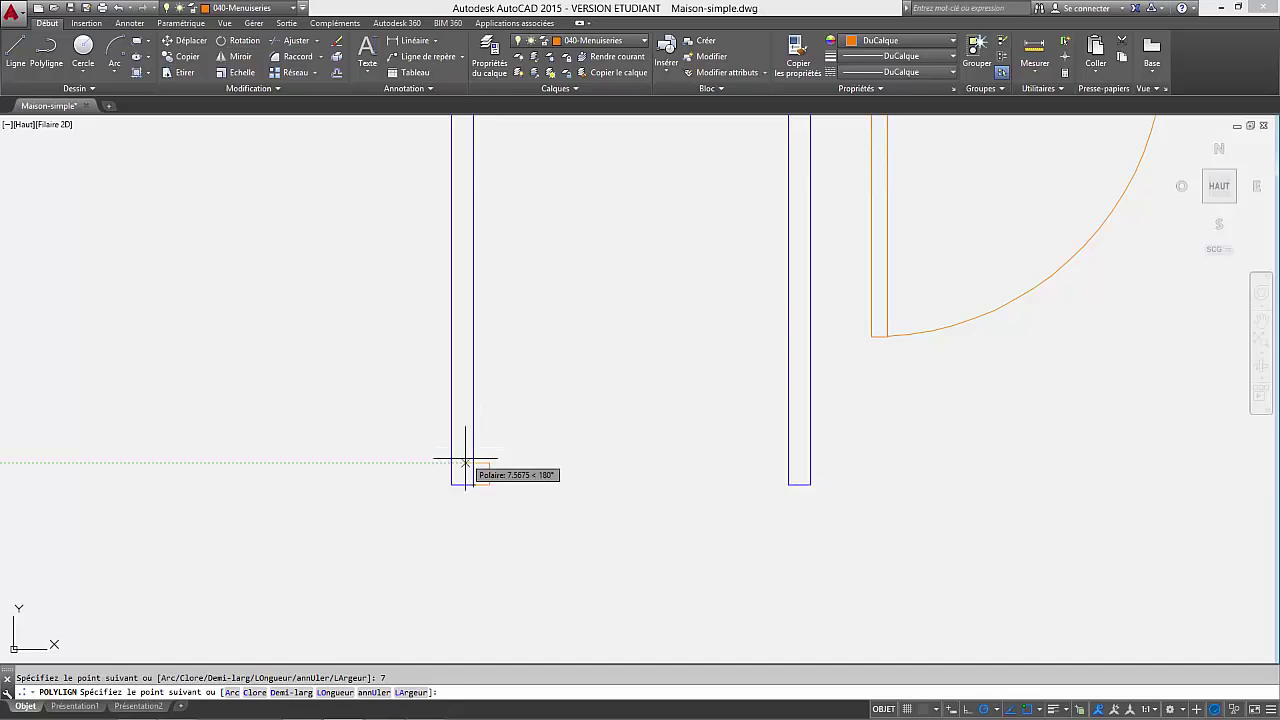
pyautogui.press('Escape')
# Put the small polyline return at the partition's lower end on the 020-Cloisons layer.
pyautogui.scroll(3, 495, 505)
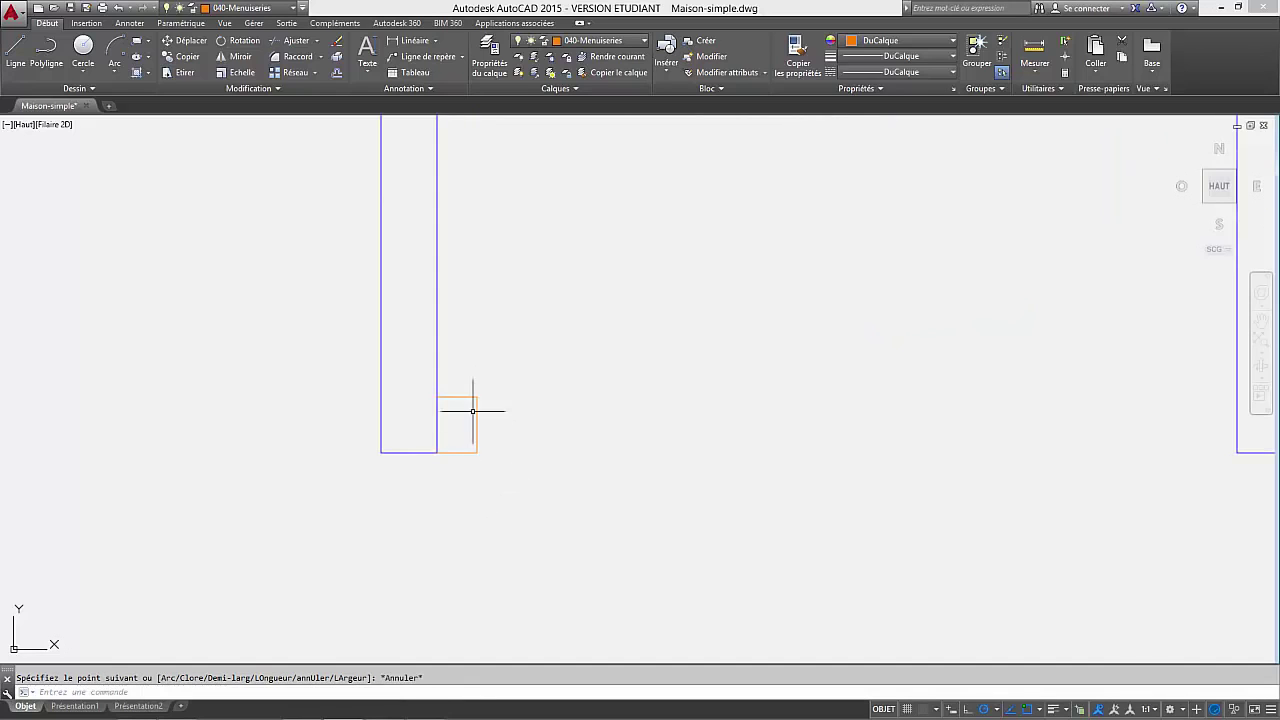
pyautogui.scroll(2, 472, 410)
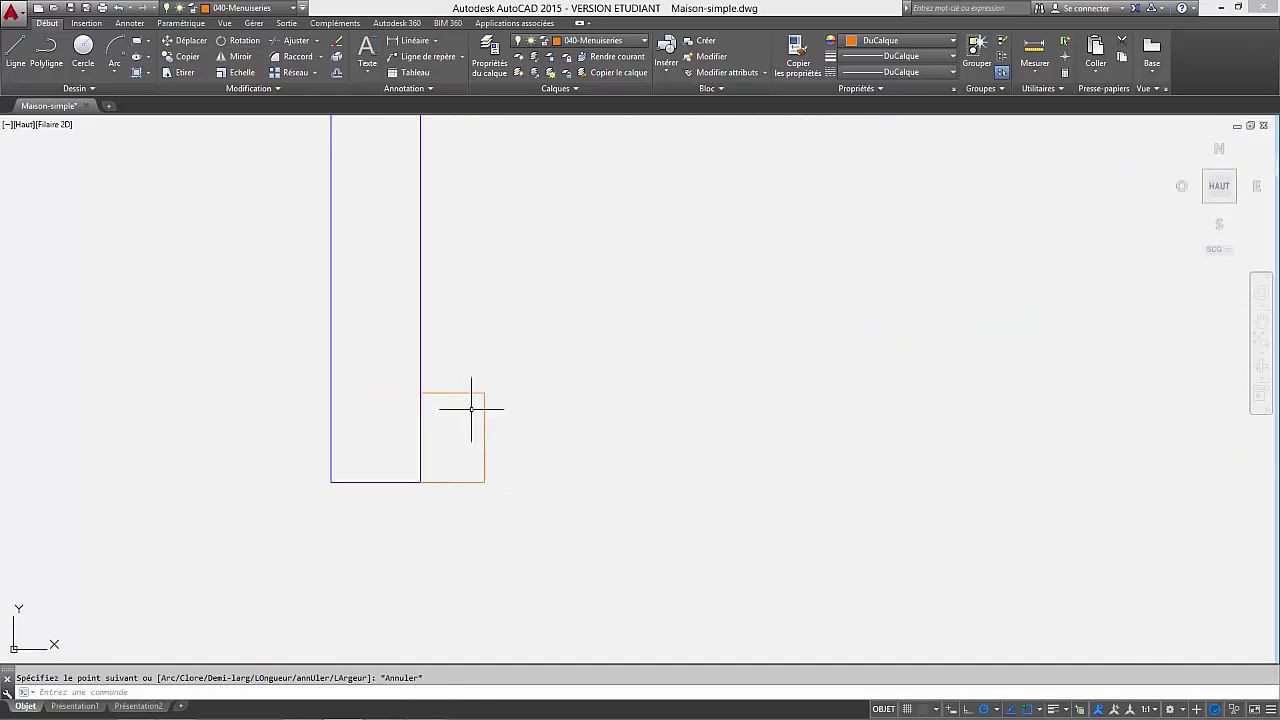
pyautogui.click(540, 329)
pyautogui.click(449, 529)
pyautogui.click(612, 41)
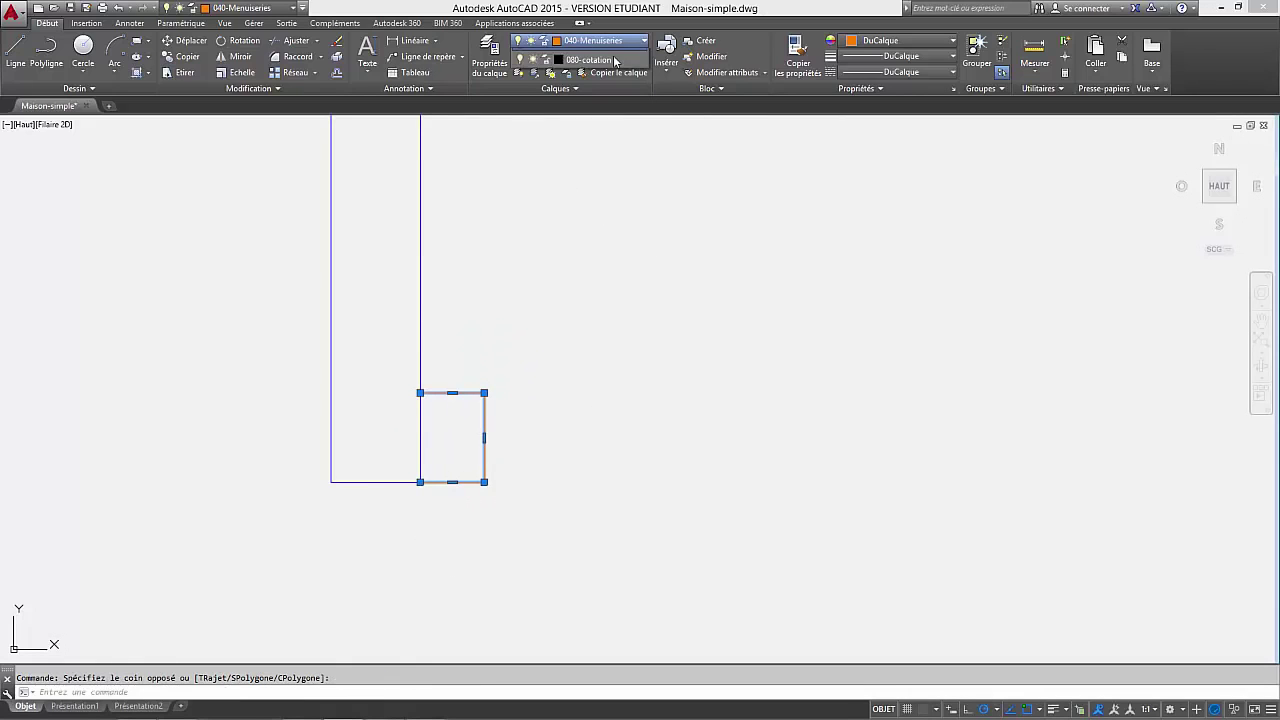
pyautogui.click(604, 105)
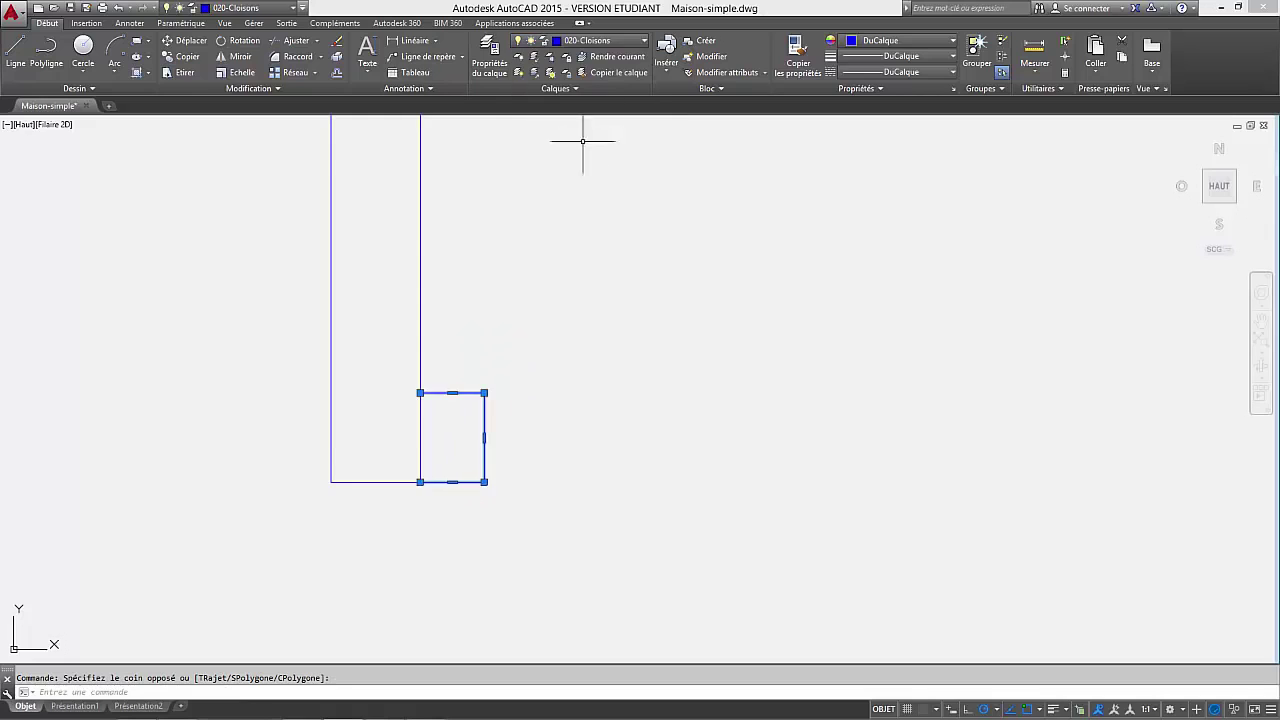
# Deselect the small return and make 020-Cloisons the current layer.
pyautogui.press('Escape')
pyautogui.click(585, 41)
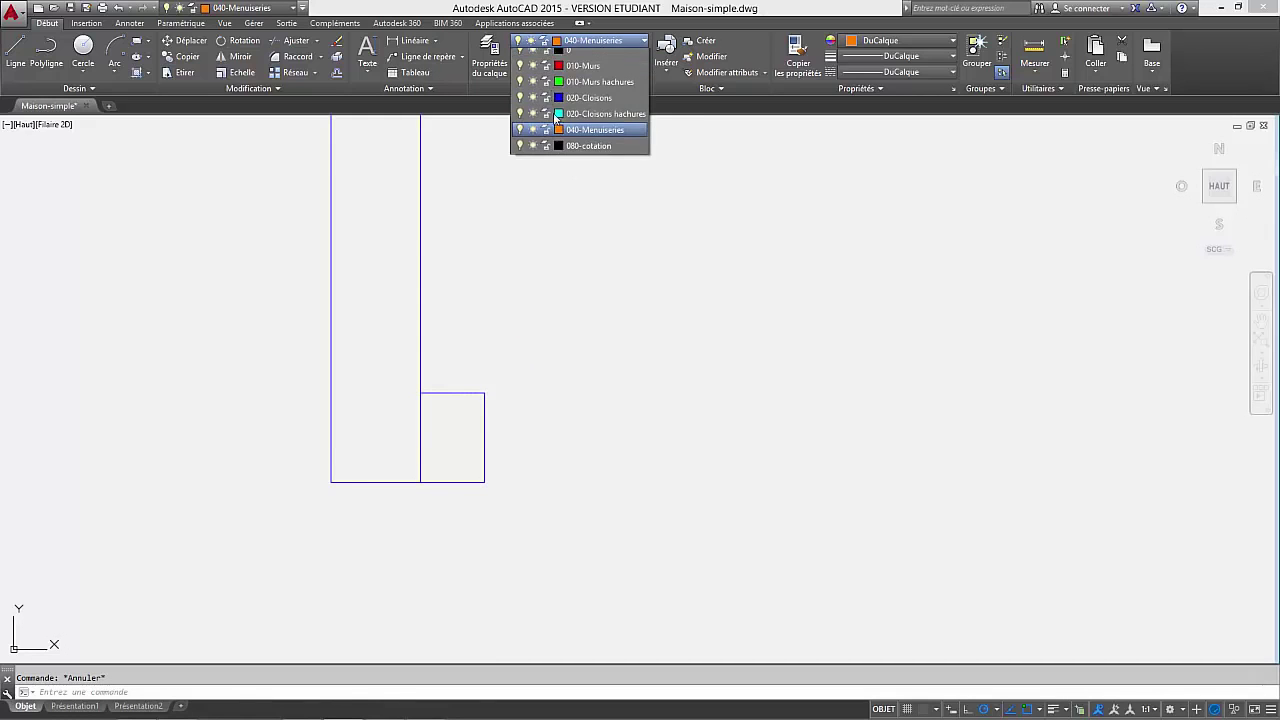
pyautogui.click(585, 105)
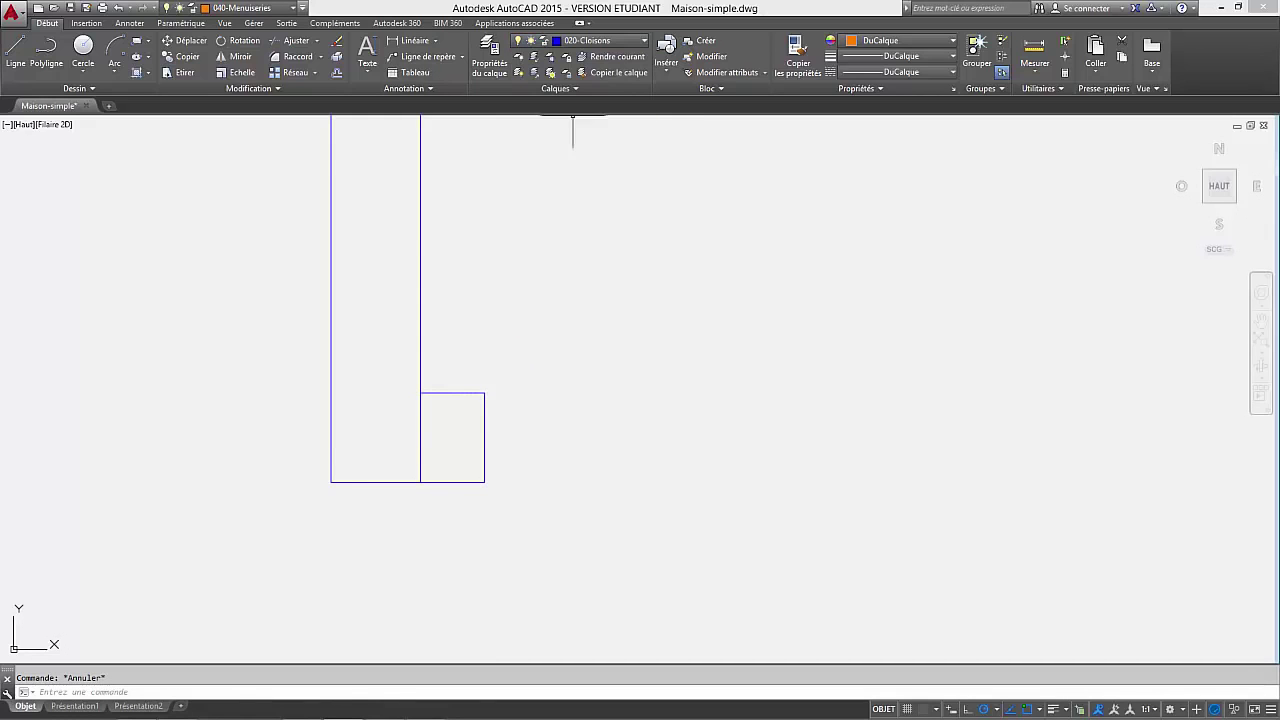
# Trim away the original upper partition's right face line where it crosses the small return at its lower end.
pyautogui.click(294, 40)
pyautogui.press('Return')
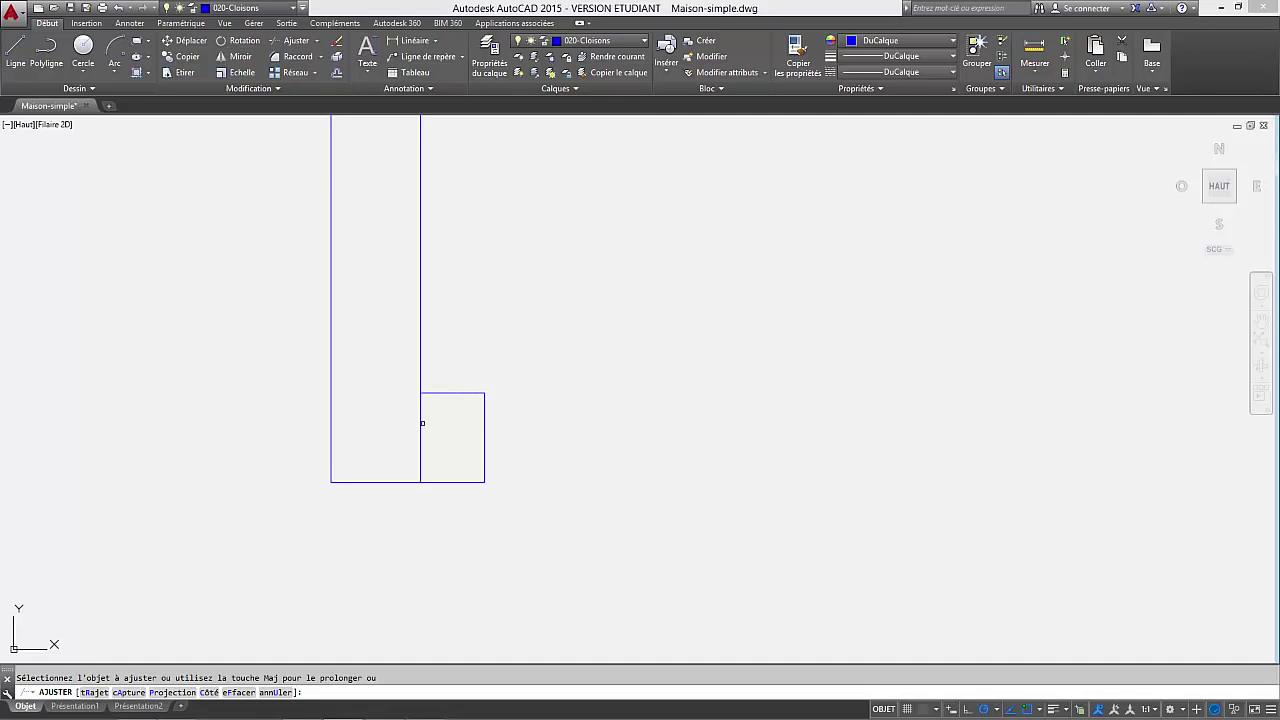
pyautogui.scroll(-4, 458, 438)
pyautogui.moveTo(457, 437); pyautogui.dragTo(414, 460, button='middle')
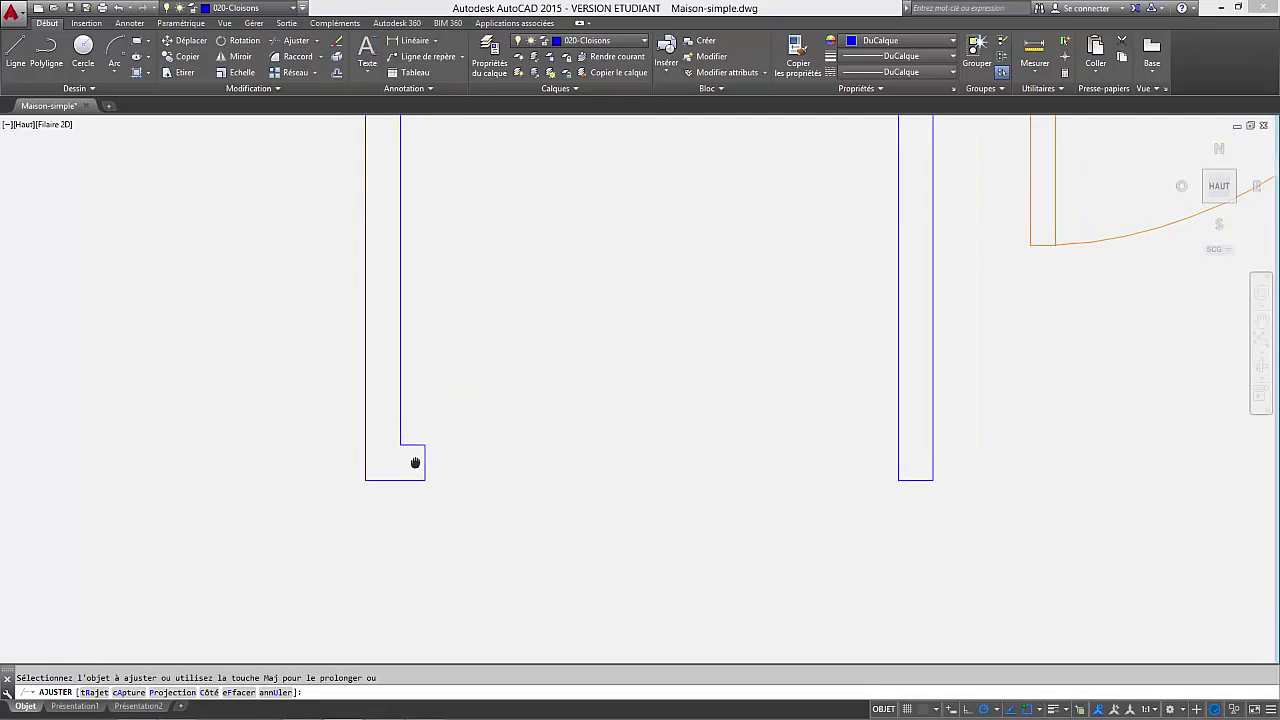
# Copy the small return polyline horizontally to the right, into the free space between the two upper partitions.
pyautogui.click(449, 430)
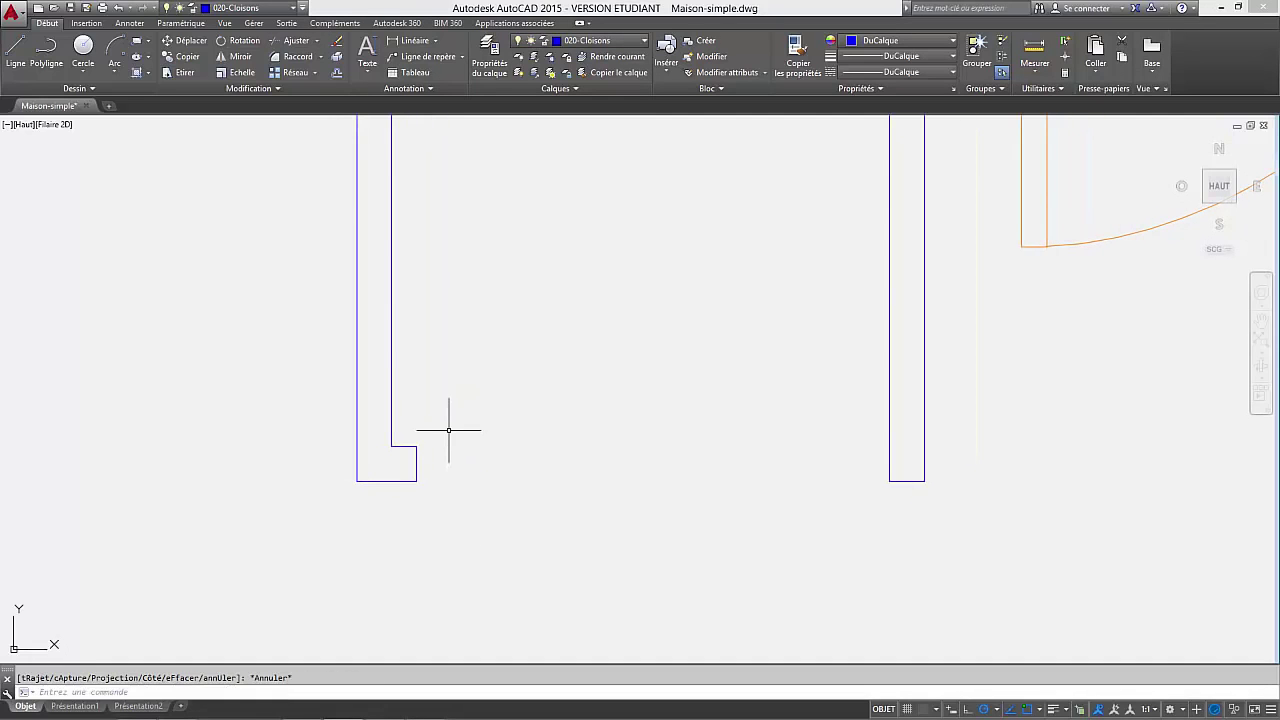
pyautogui.click(398, 512)
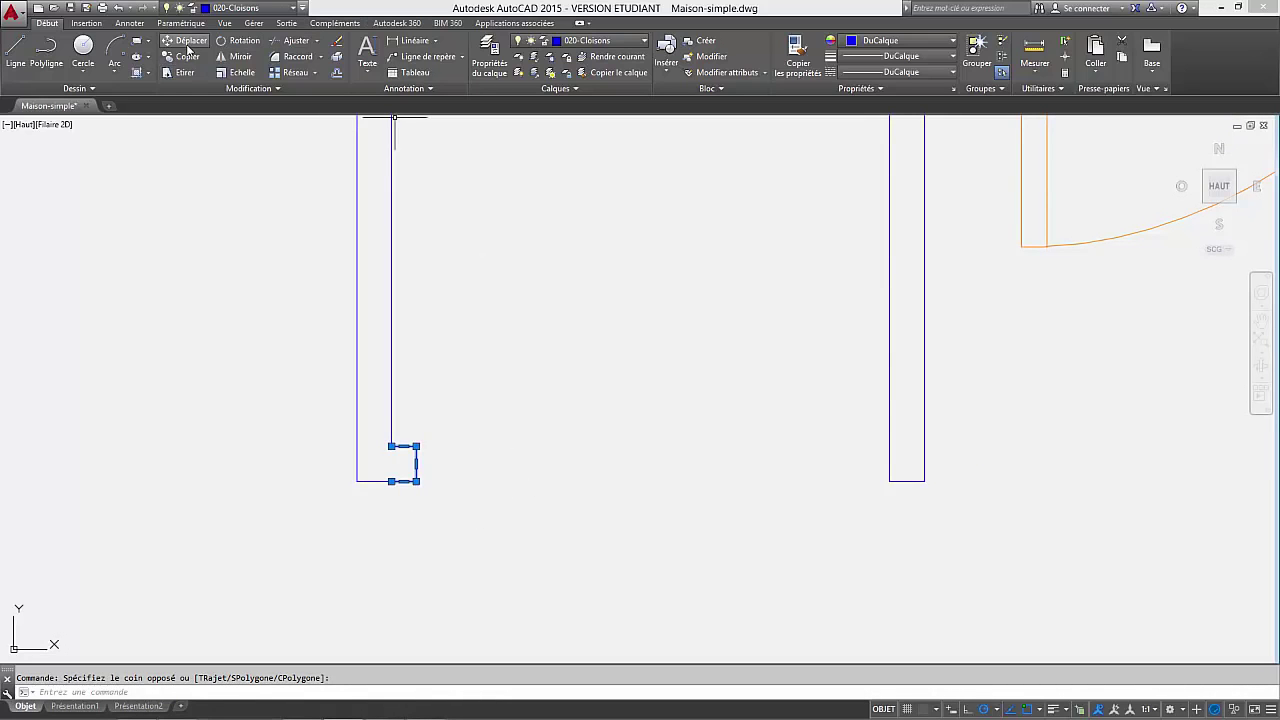
pyautogui.click(187, 56)
pyautogui.click(499, 383)
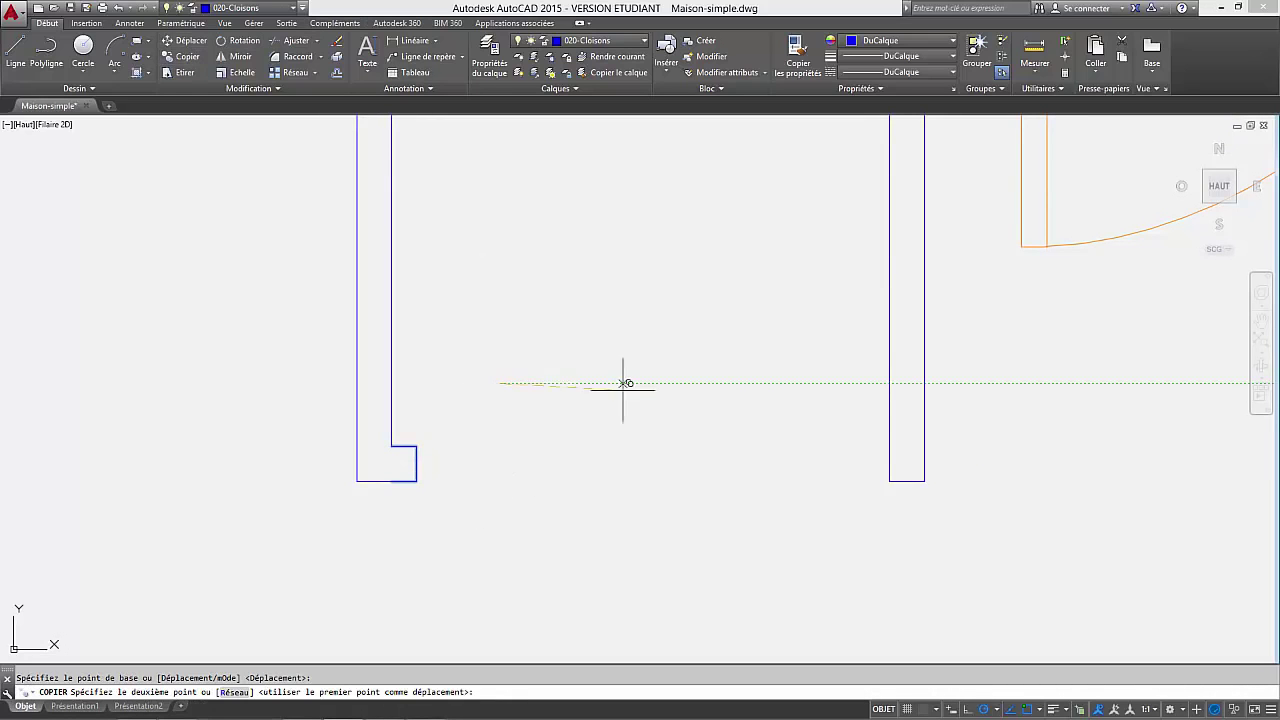
pyautogui.click(708, 383)
pyautogui.press('Escape')
# Rotate the copied return by 180 degrees about its centre.
pyautogui.click(703, 385)
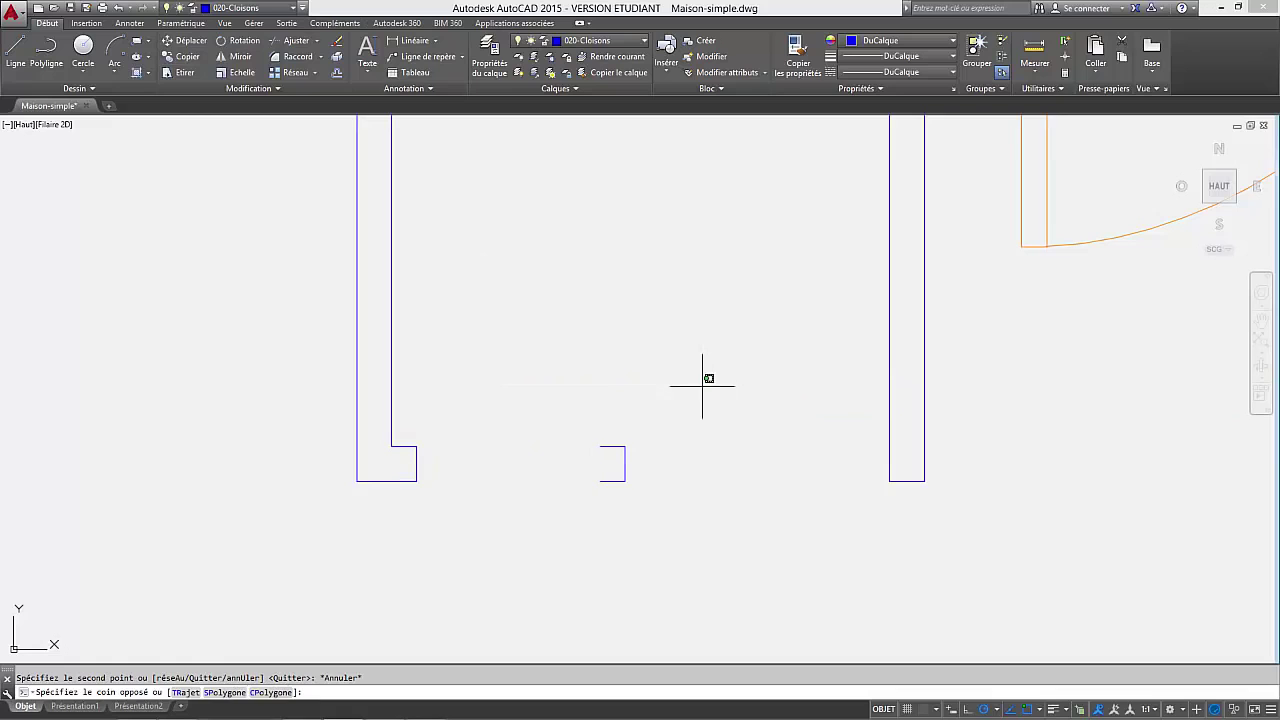
pyautogui.click(569, 527)
pyautogui.click(237, 40)
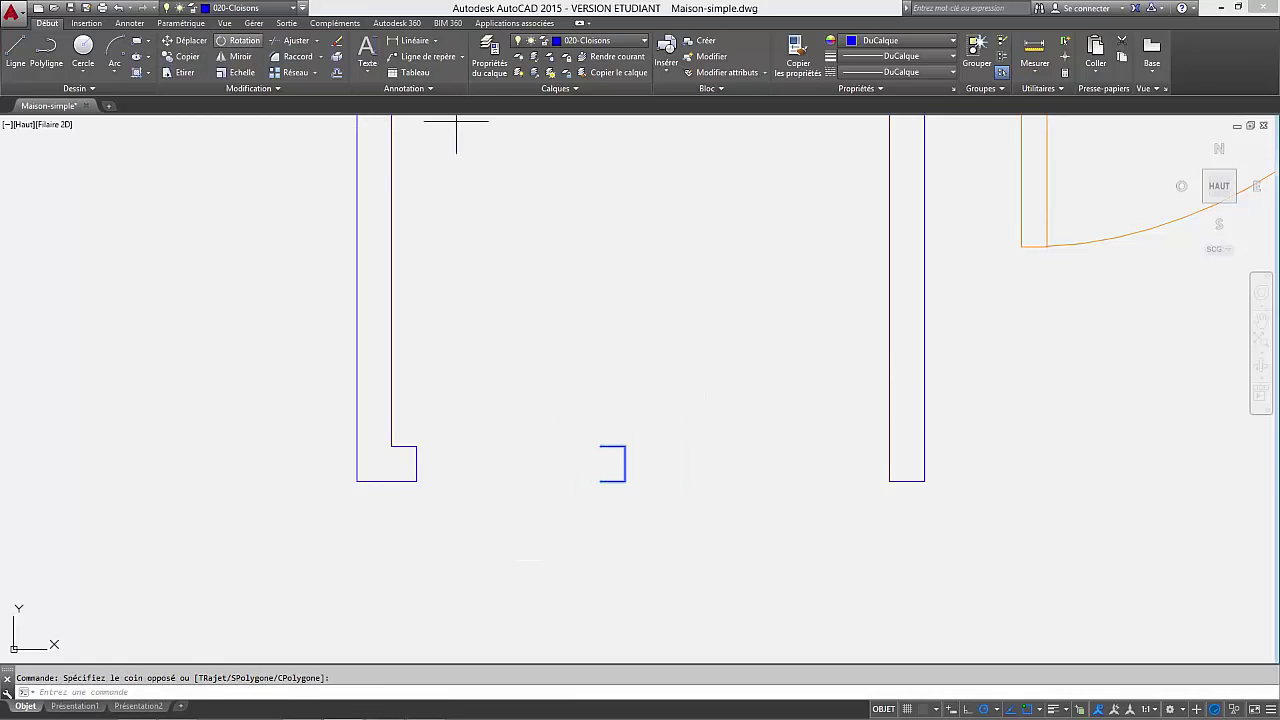
pyautogui.click(612, 463)
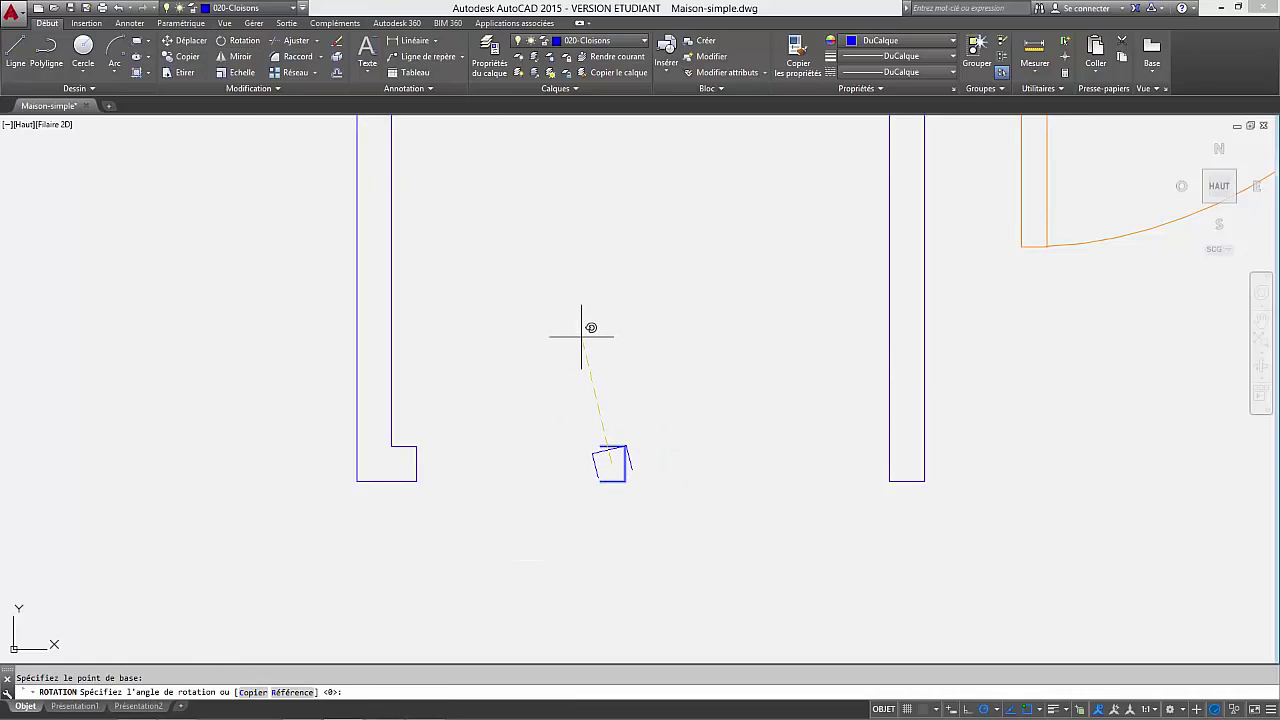
pyautogui.press('Return')
# Move the rotated return by its lower open end onto the lower left corner of the right-hand upper partition.
pyautogui.click(626, 390)
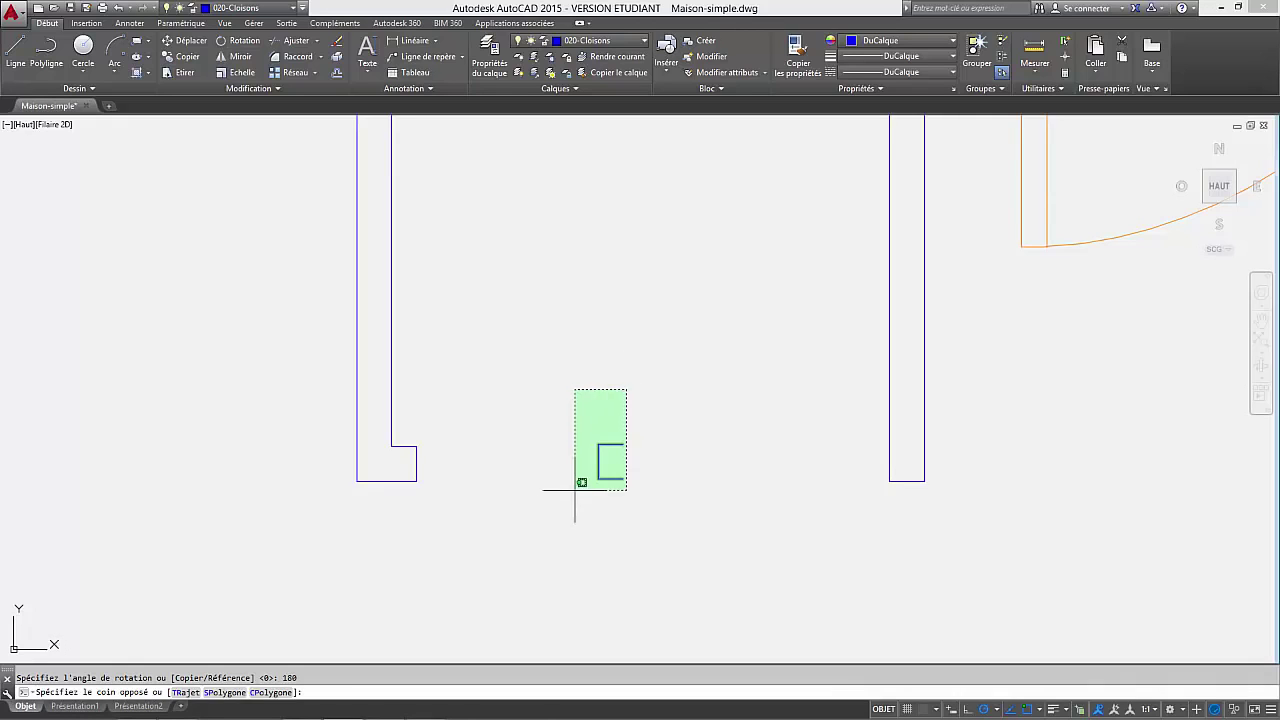
pyautogui.click(552, 532)
pyautogui.write('dp')
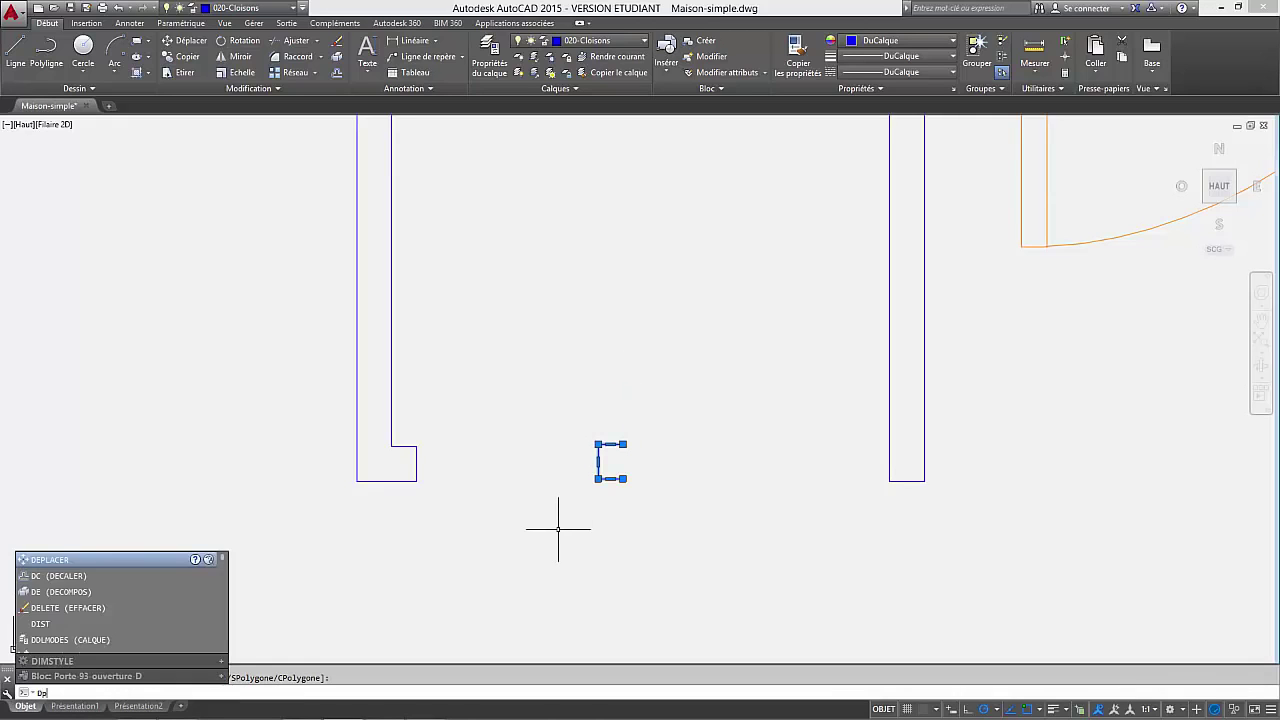
pyautogui.press('Return')
pyautogui.click(621, 479)
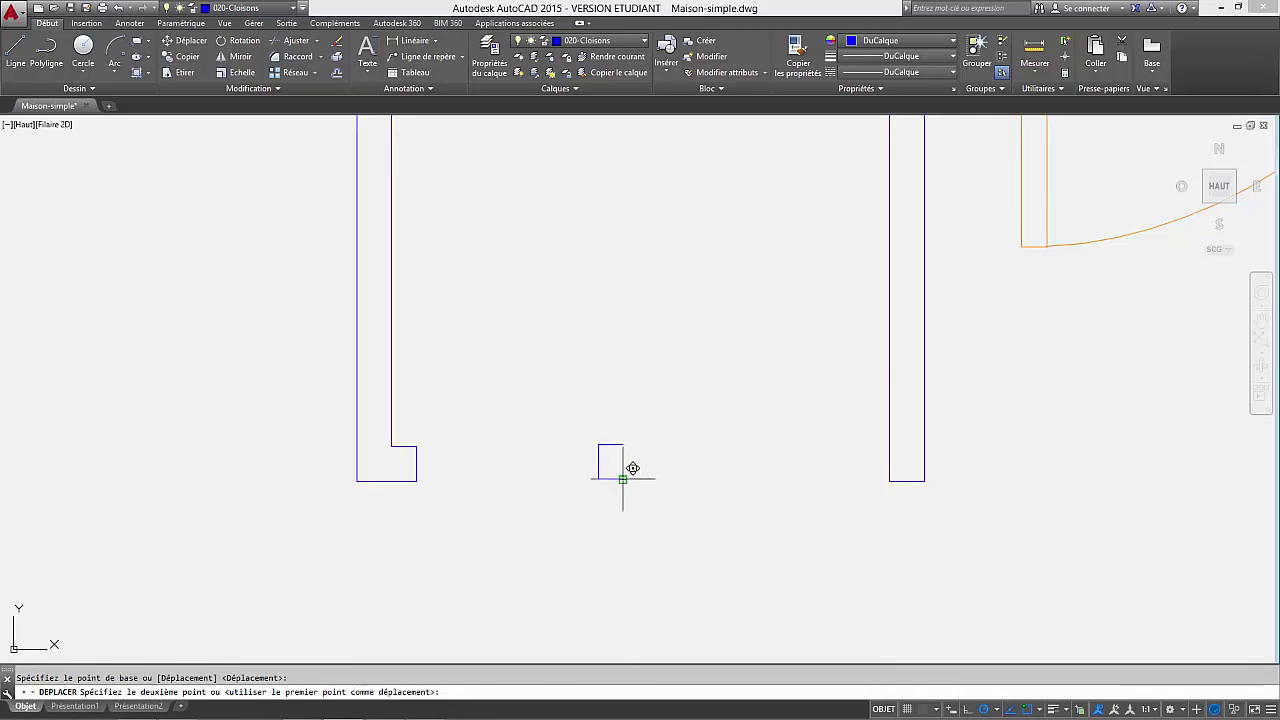
pyautogui.click(889, 481)
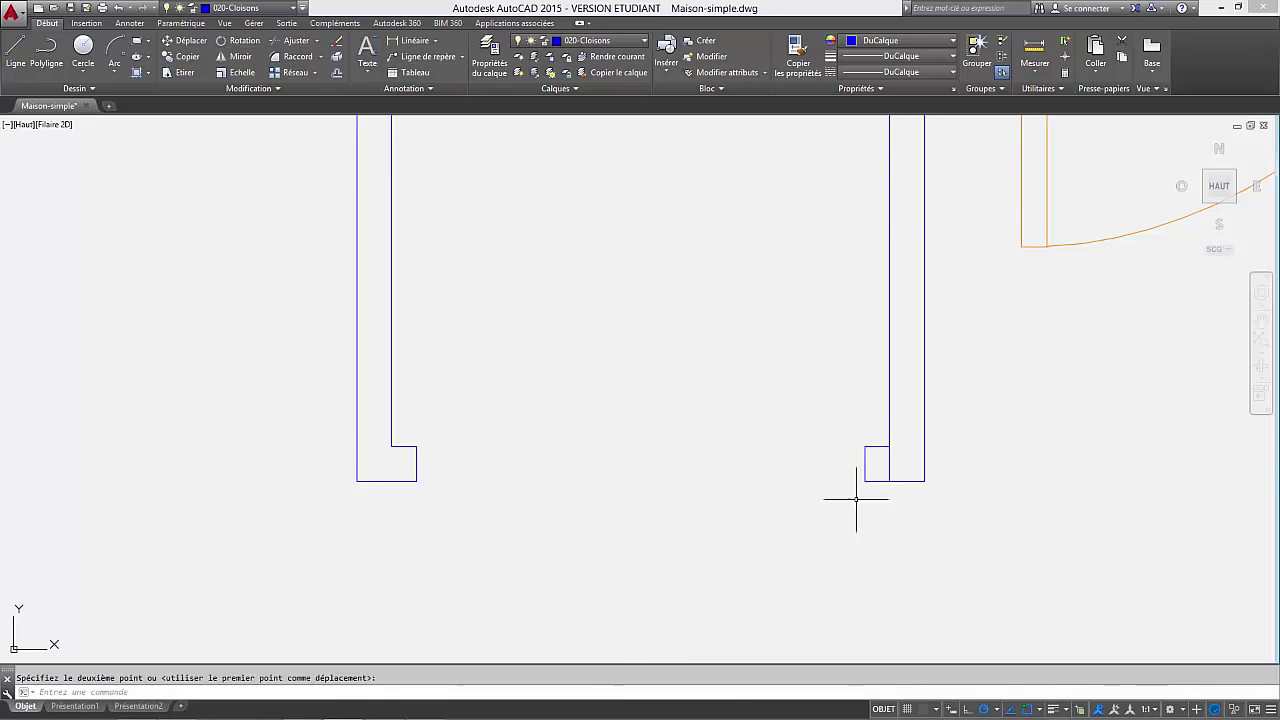
pyautogui.scroll(2, 970, 507)
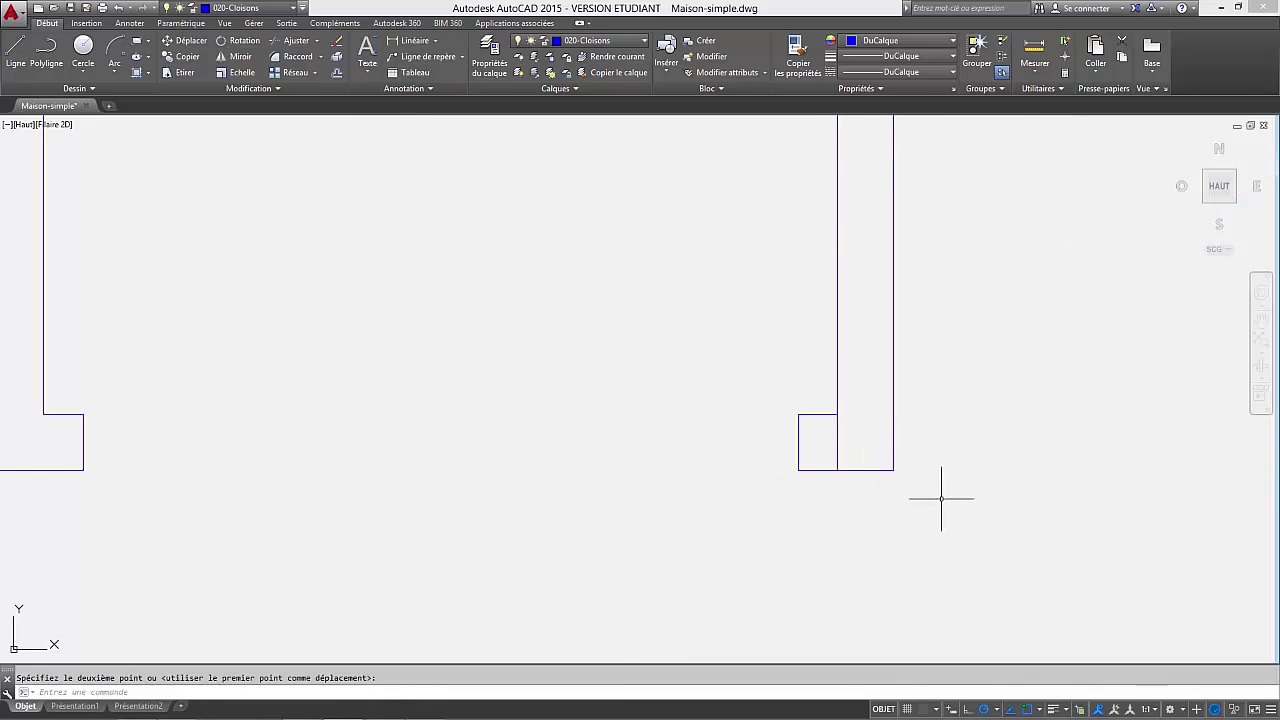
pyautogui.scroll(2, 845, 456)
pyautogui.moveTo(847, 455); pyautogui.dragTo(690, 453, button='middle')
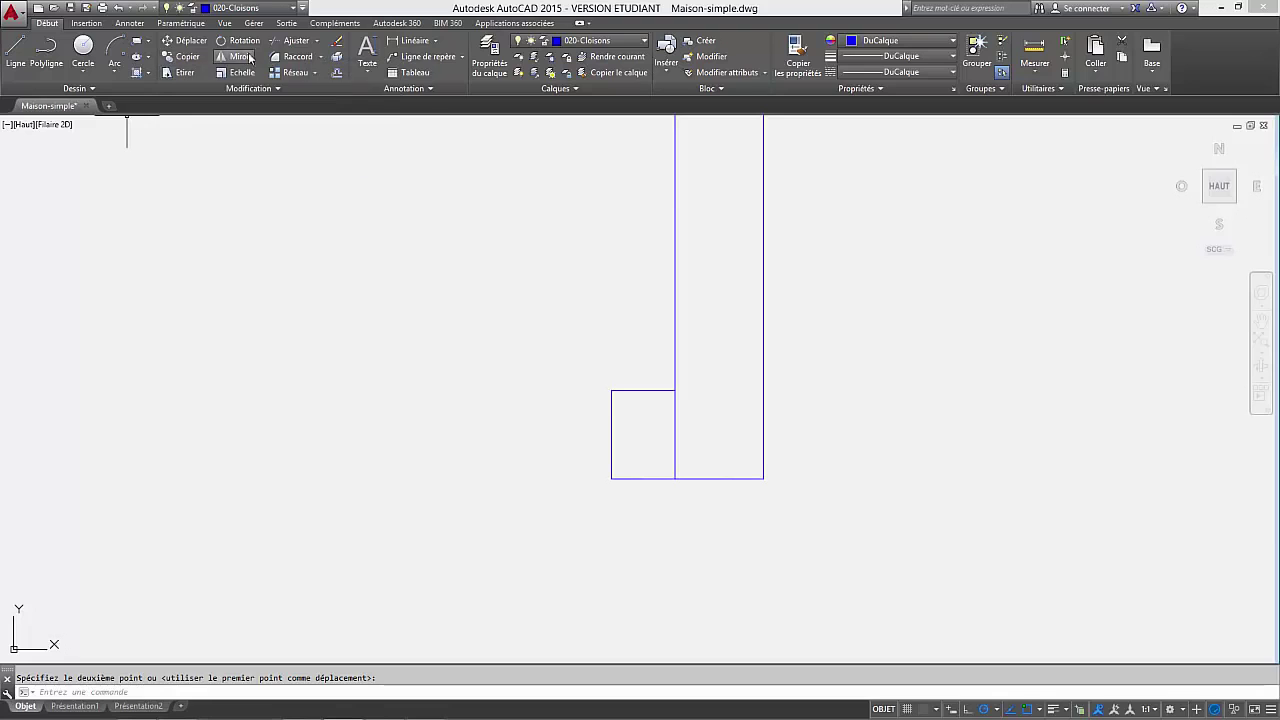
pyautogui.click(316, 41)
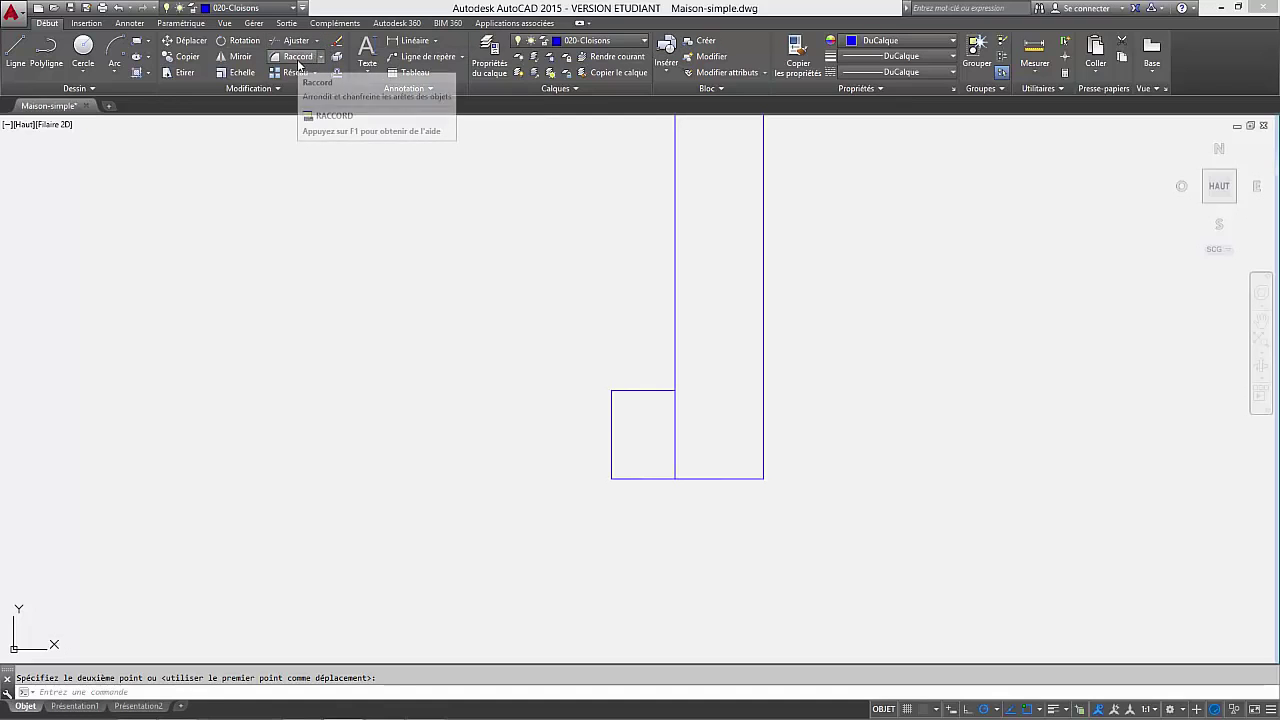
pyautogui.press('Escape')
pyautogui.press('Delete')
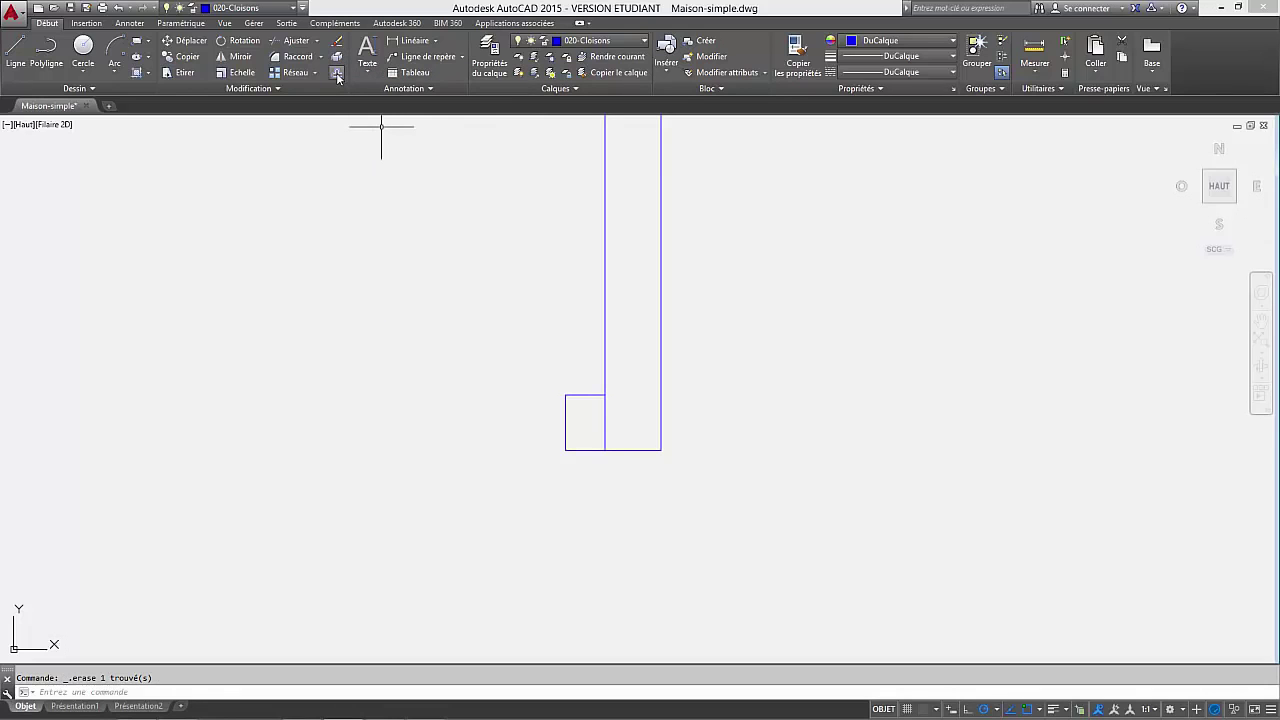
pyautogui.click(336, 72)
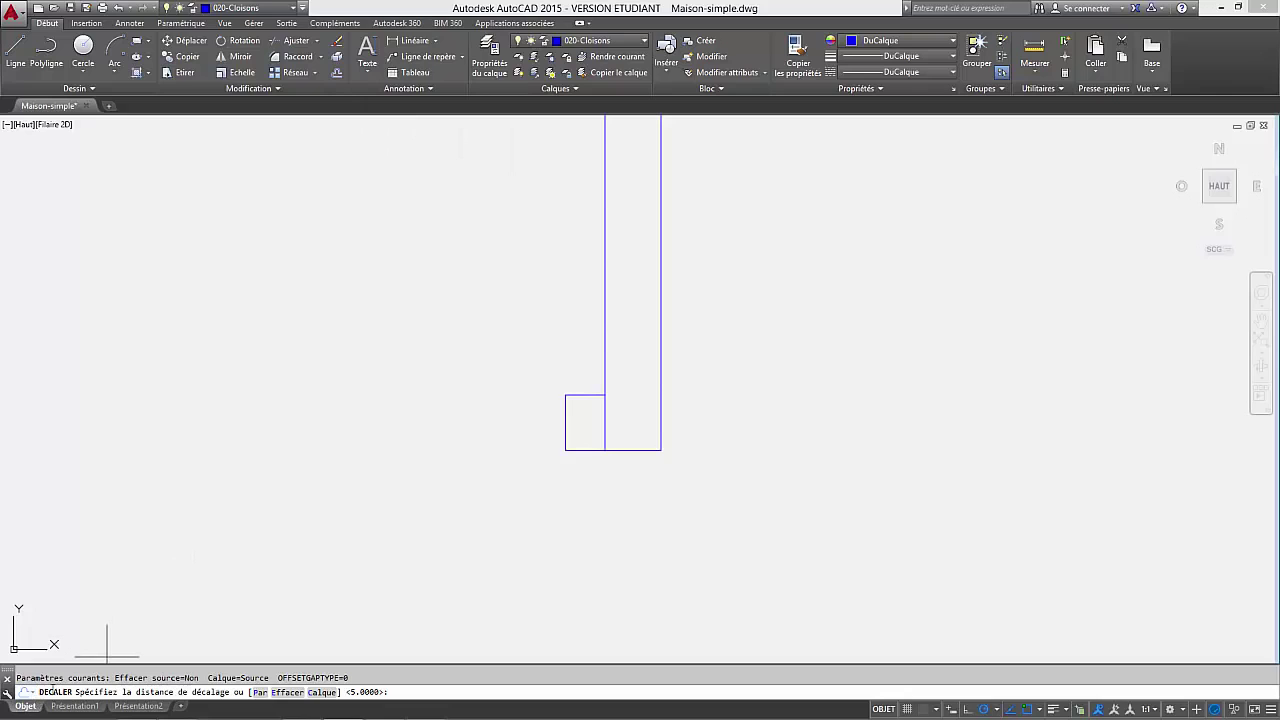
pyautogui.press('Escape')
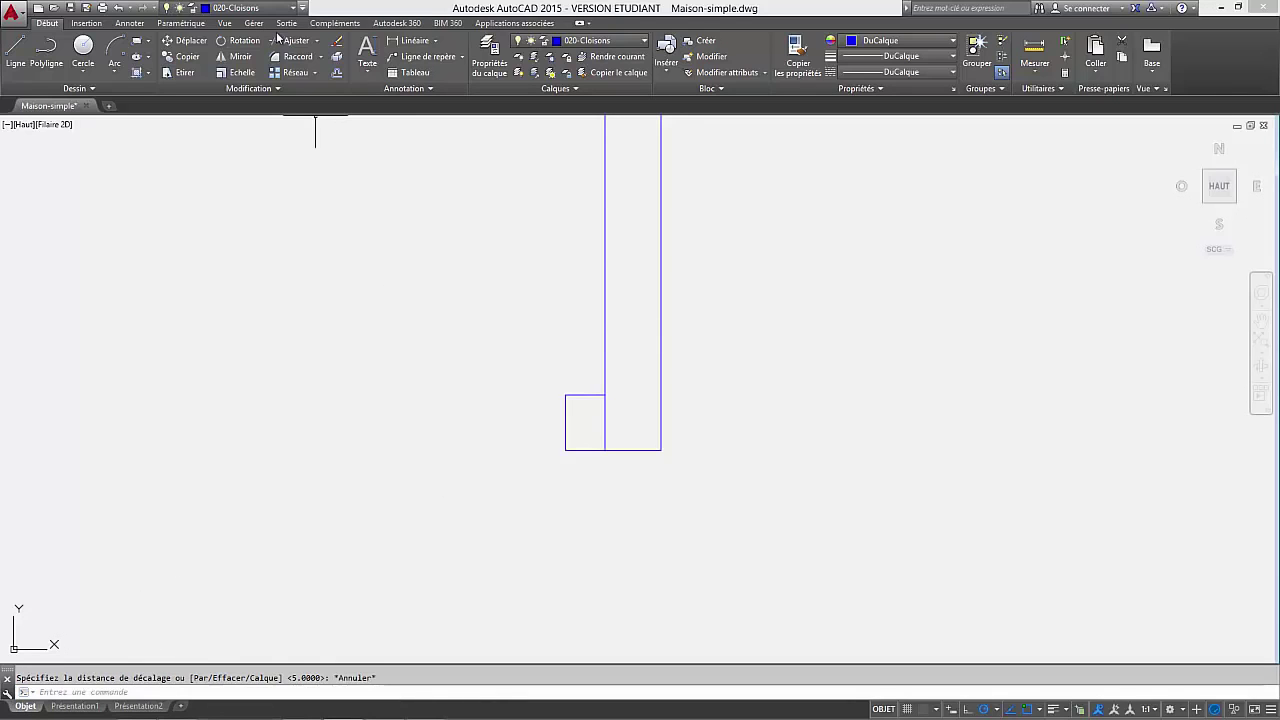
# Trim the left face line of the right-hand upper partition where it crosses the rotated return.
pyautogui.write('a')
pyautogui.press('Return')
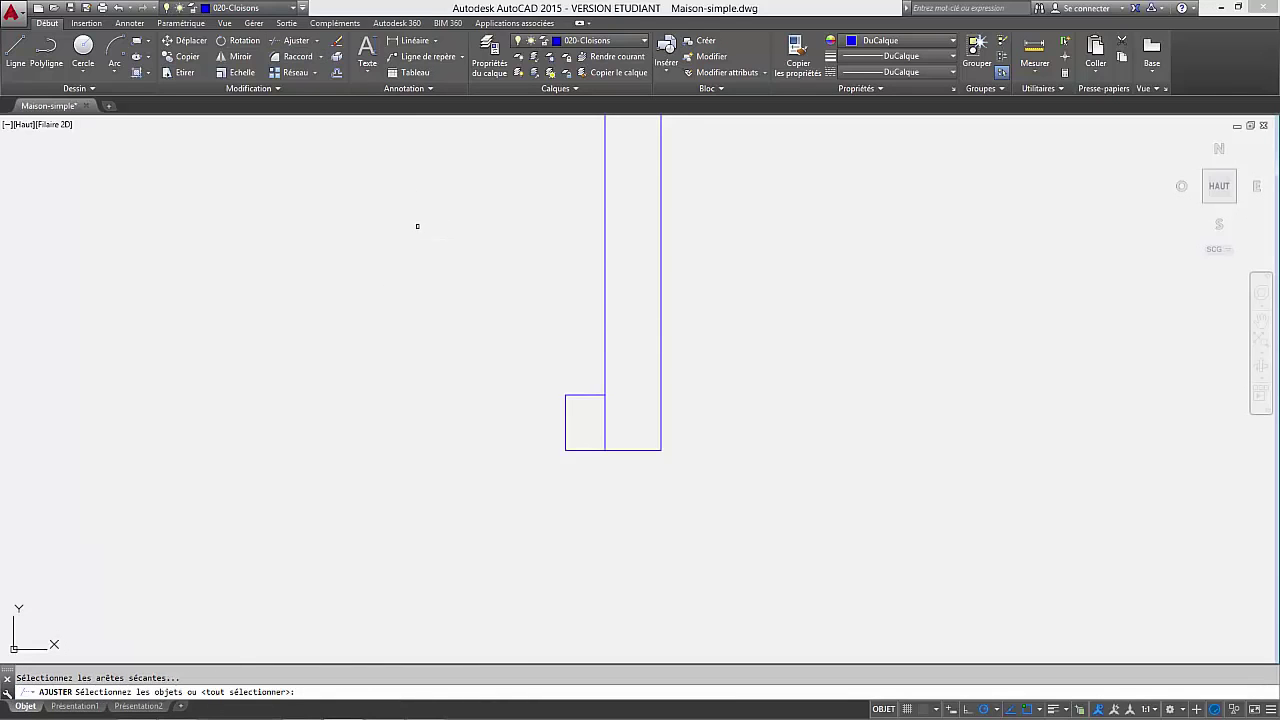
pyautogui.press('Return')
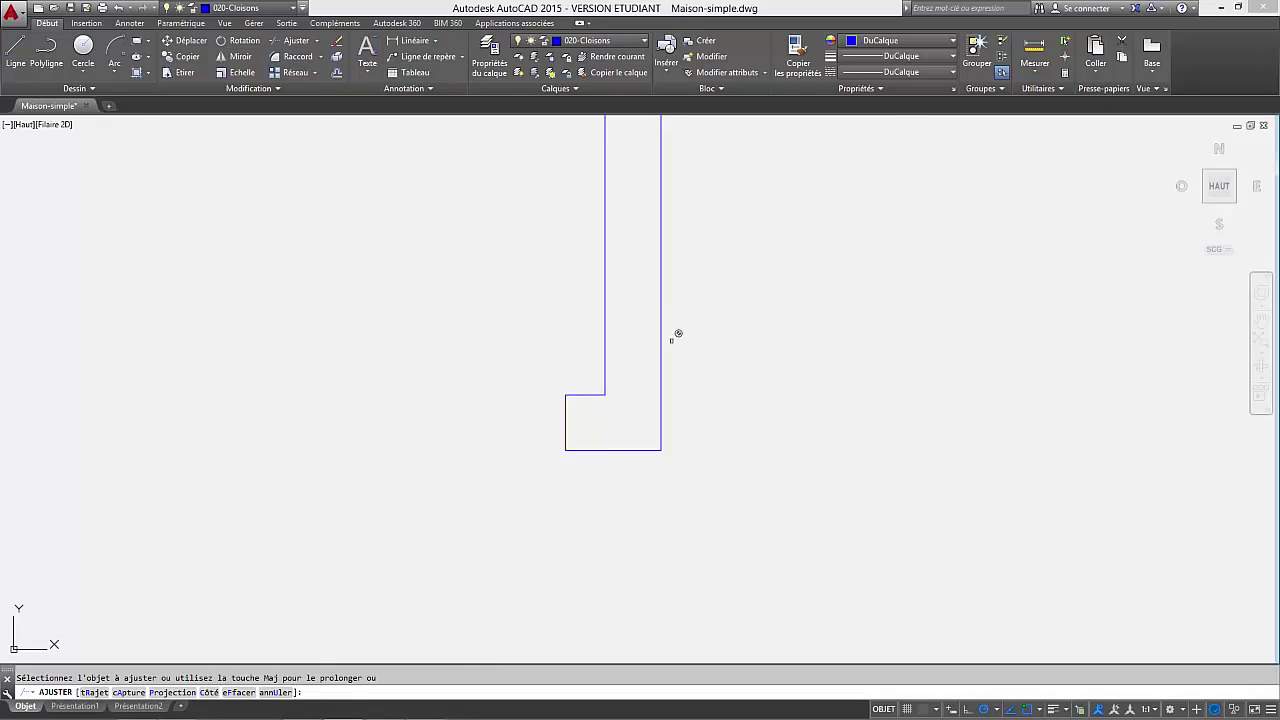
pyautogui.scroll(-5, 677, 334)
pyautogui.press('Escape')
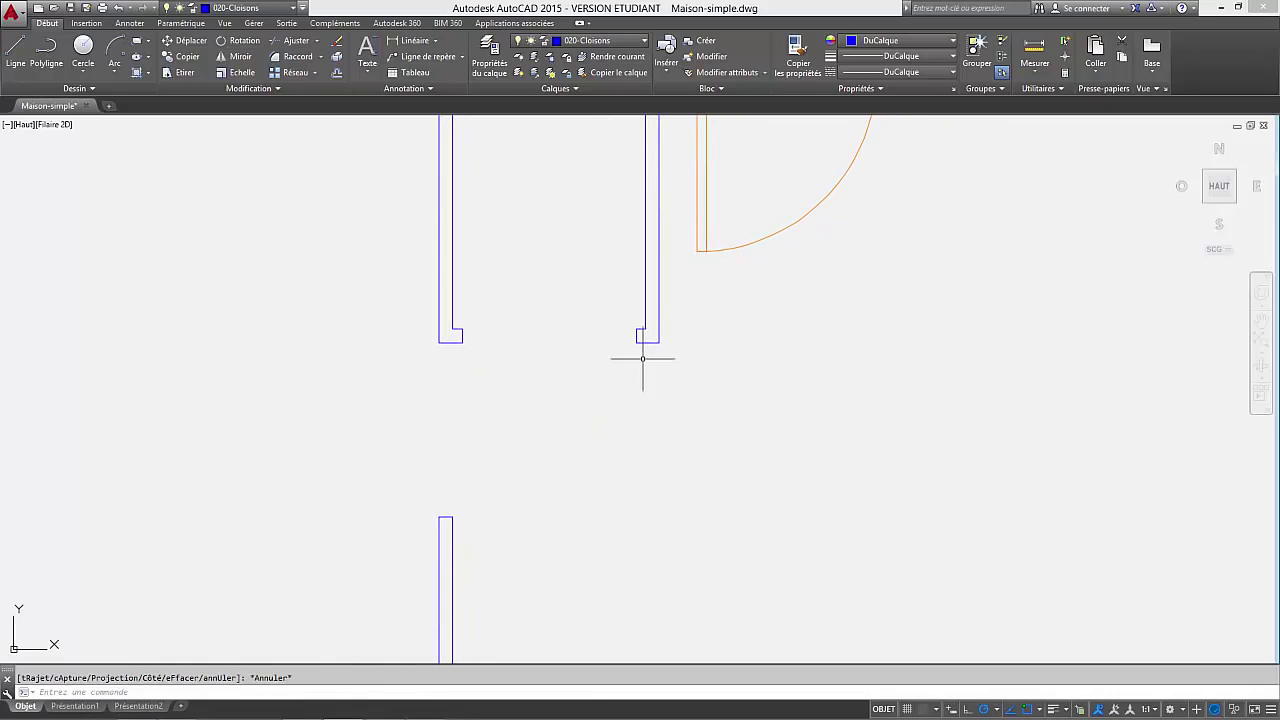
# Copy both returns down, placing the left one's upper inner end on the upper right corner of the partition below the opening.
pyautogui.click(643, 360)
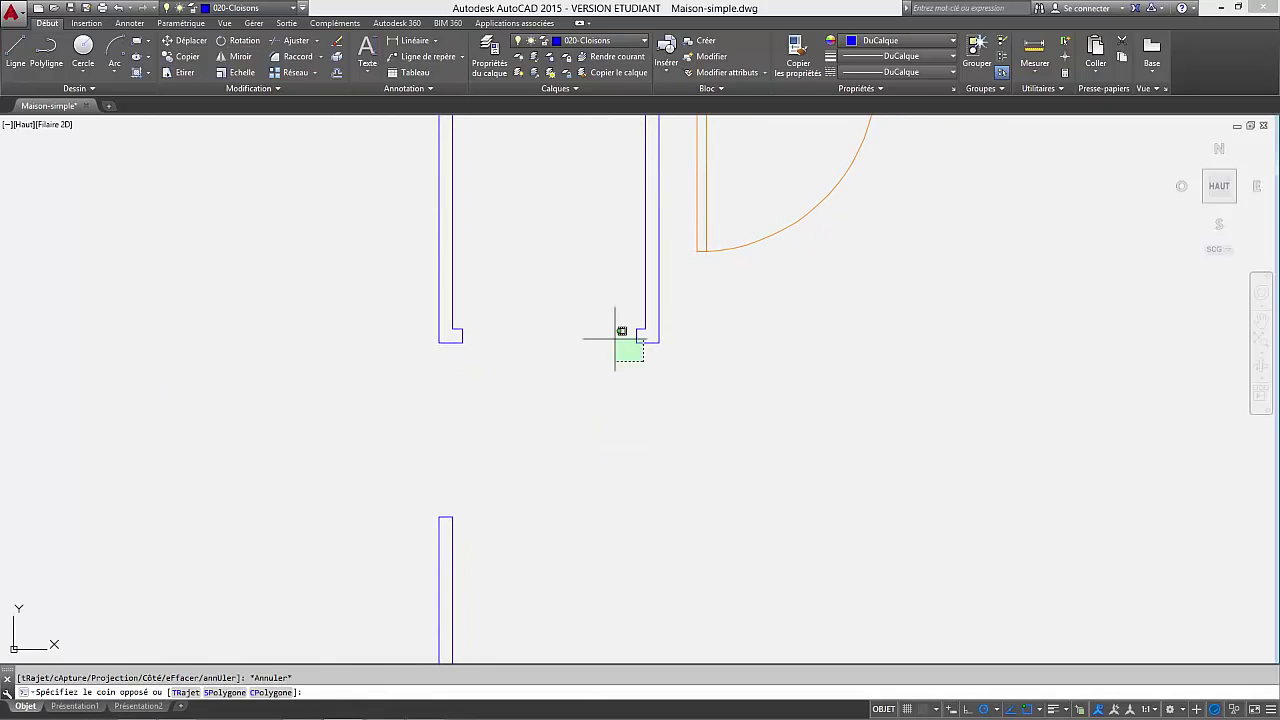
pyautogui.click(459, 291)
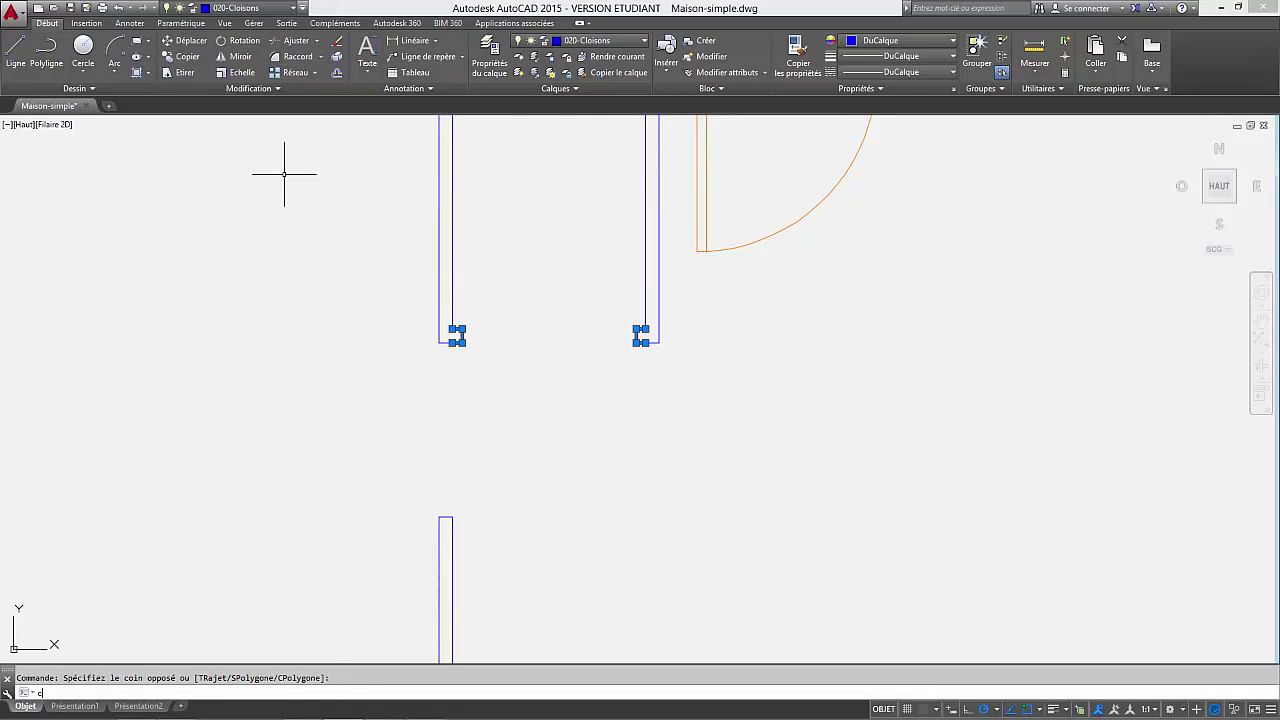
pyautogui.press('Return')
pyautogui.click(450, 343)
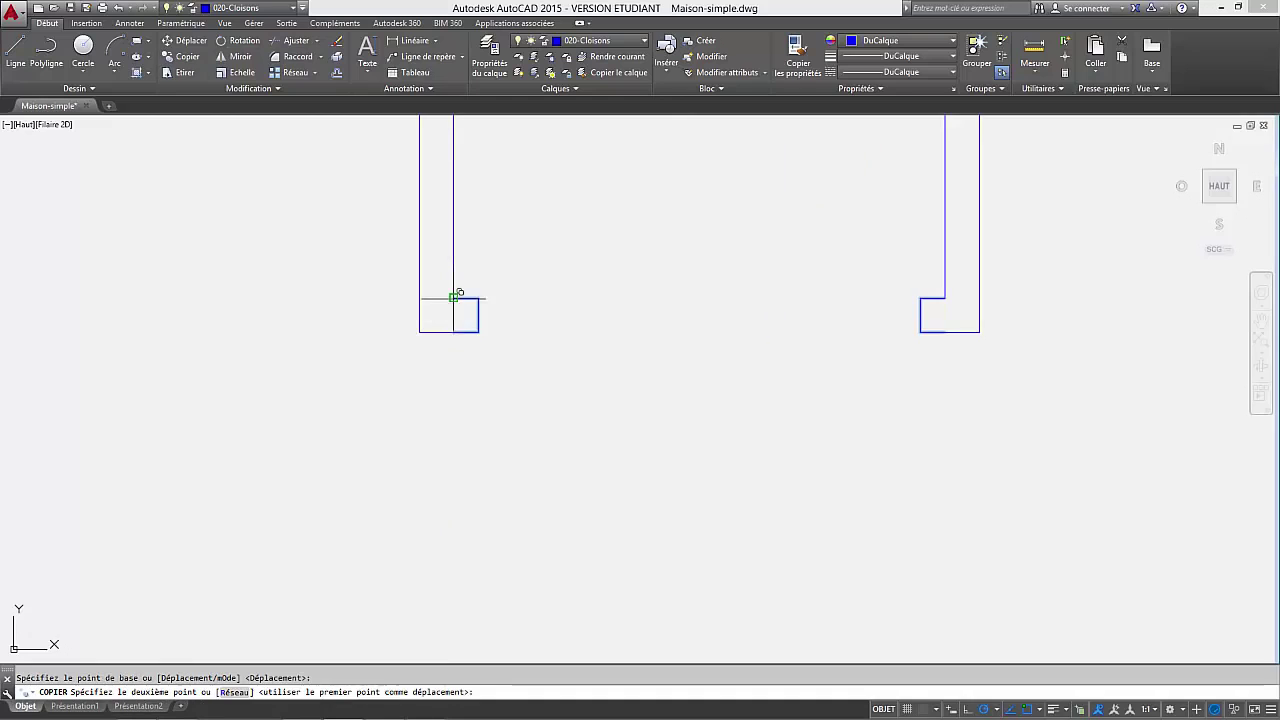
pyautogui.moveTo(422, 434); pyautogui.dragTo(491, 391, button='middle')
pyautogui.click(520, 484)
pyautogui.scroll(6, 520, 484)
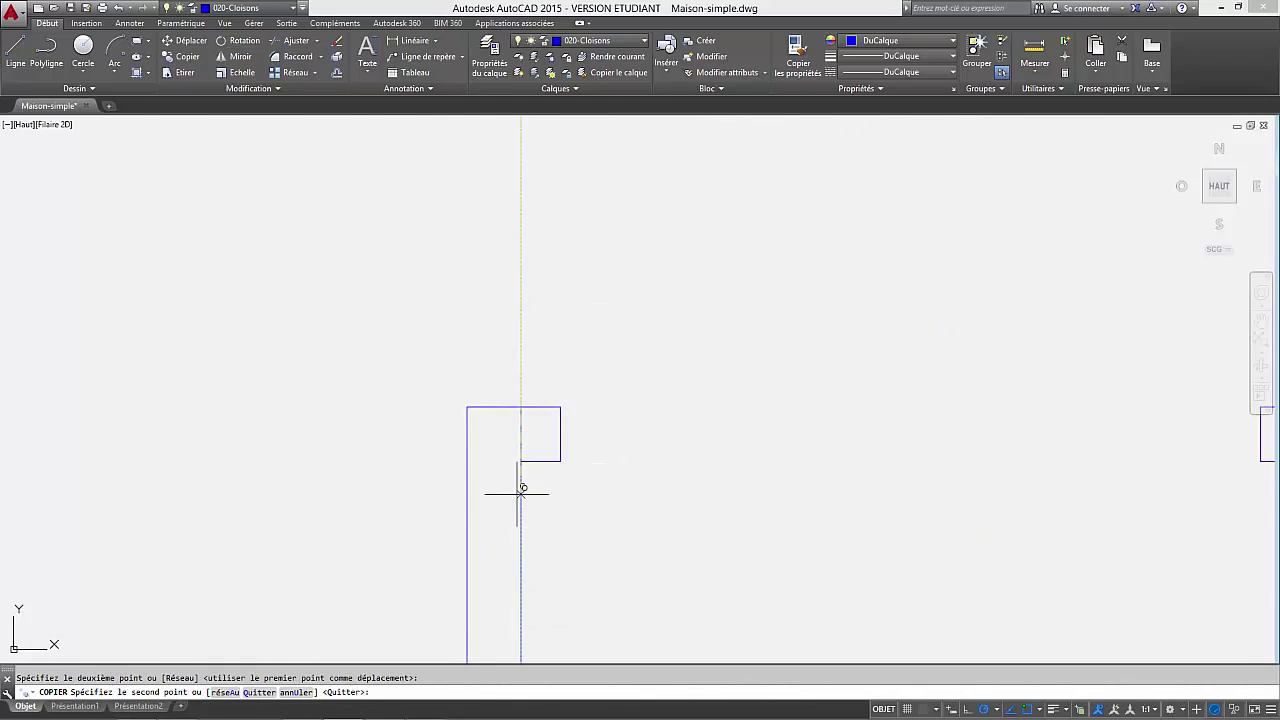
pyautogui.press('Escape')
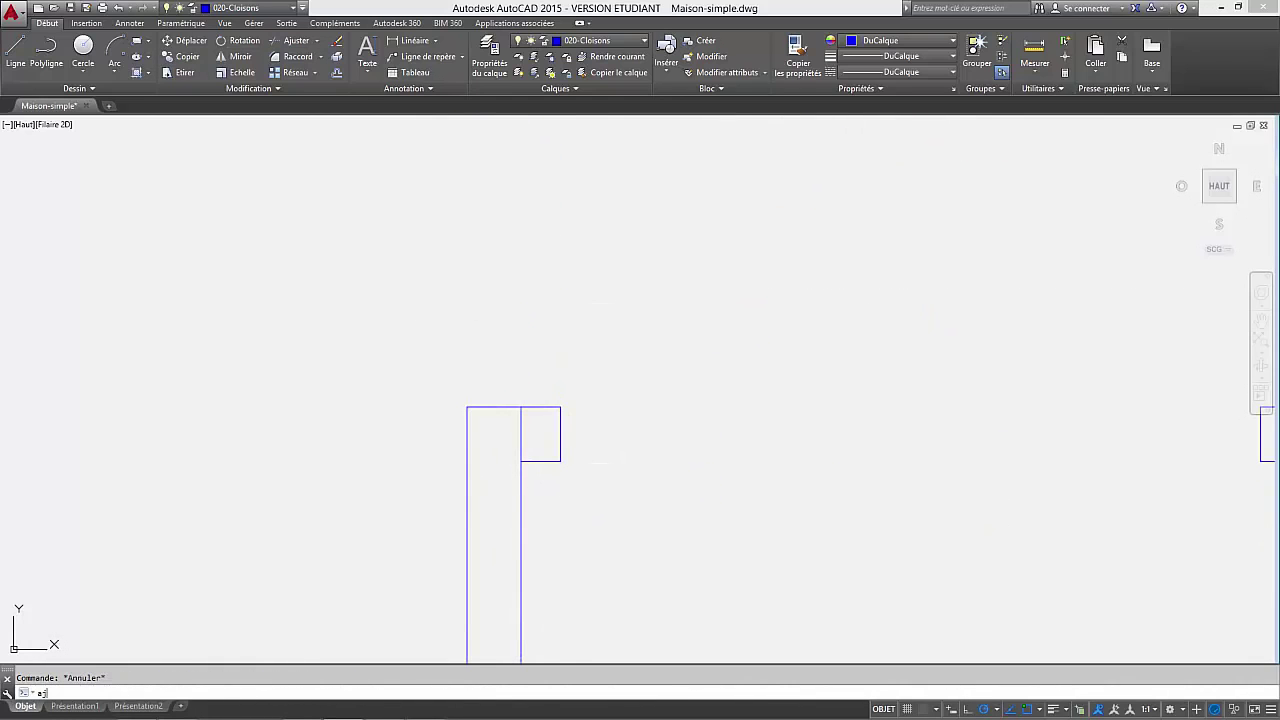
# Trim the lower partition's right face line where it crosses the copied return at its upper end.
pyautogui.press('Return')
pyautogui.press('Return')
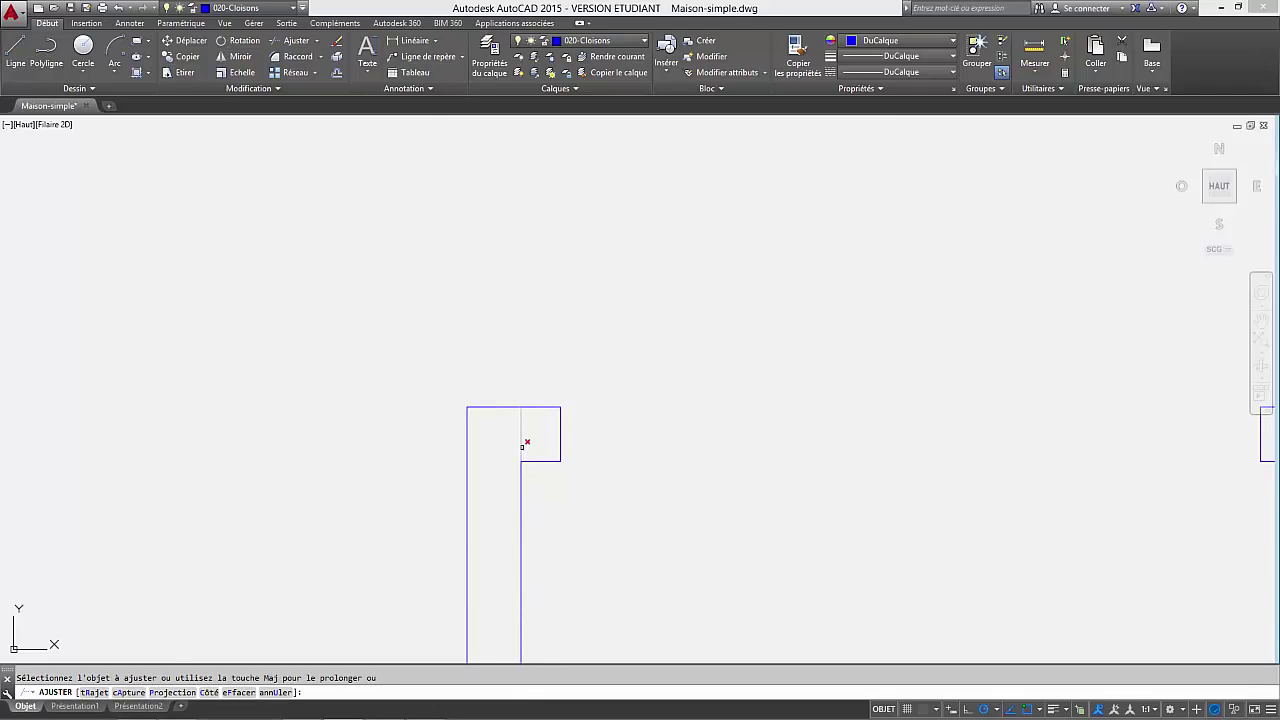
pyautogui.scroll(-5, 521, 445)
pyautogui.scroll(3, 700, 435)
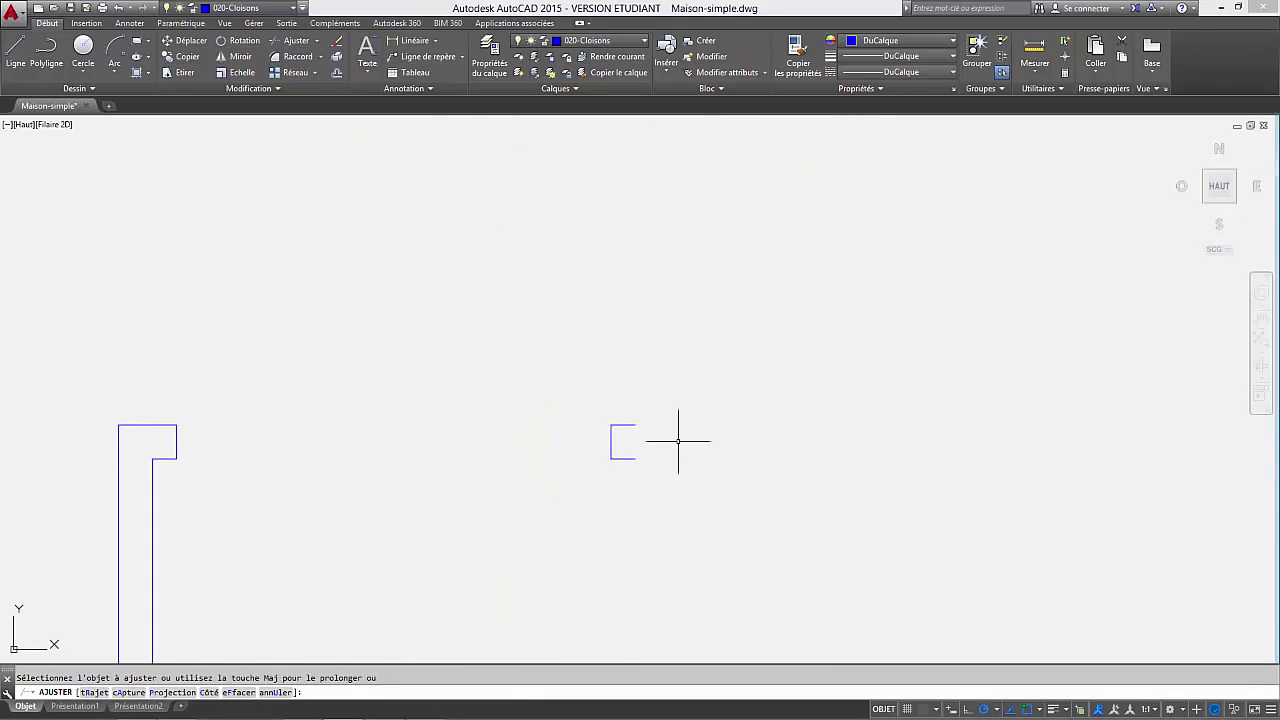
pyautogui.press('Escape')
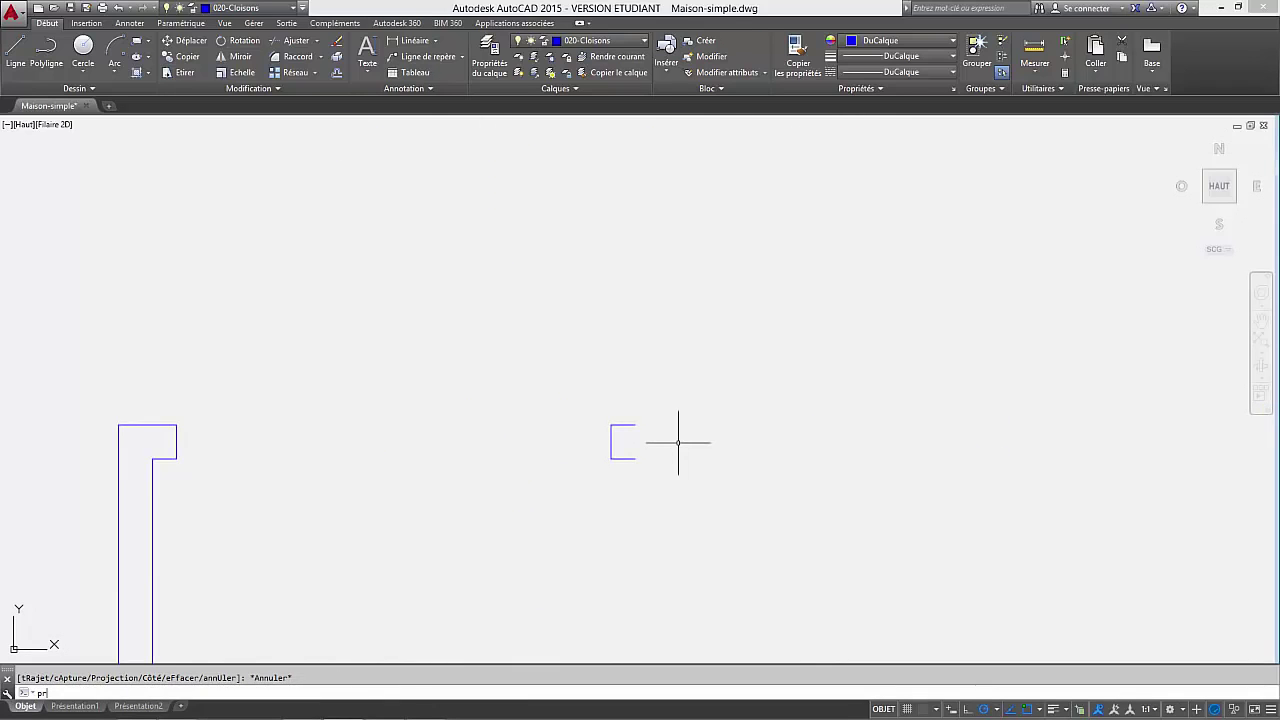
# Extend both open ends of the right-hand copied return horizontally to the inner face of the outer right wall.
pyautogui.press('Return')
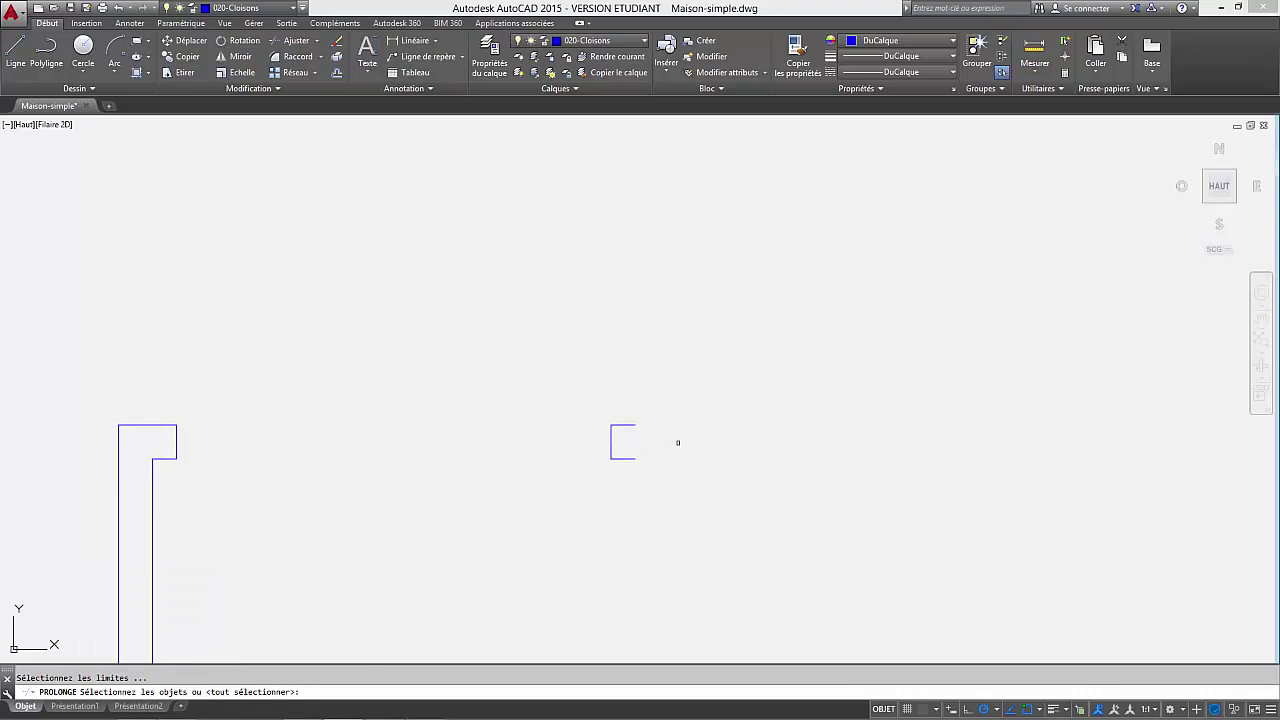
pyautogui.press('Return')
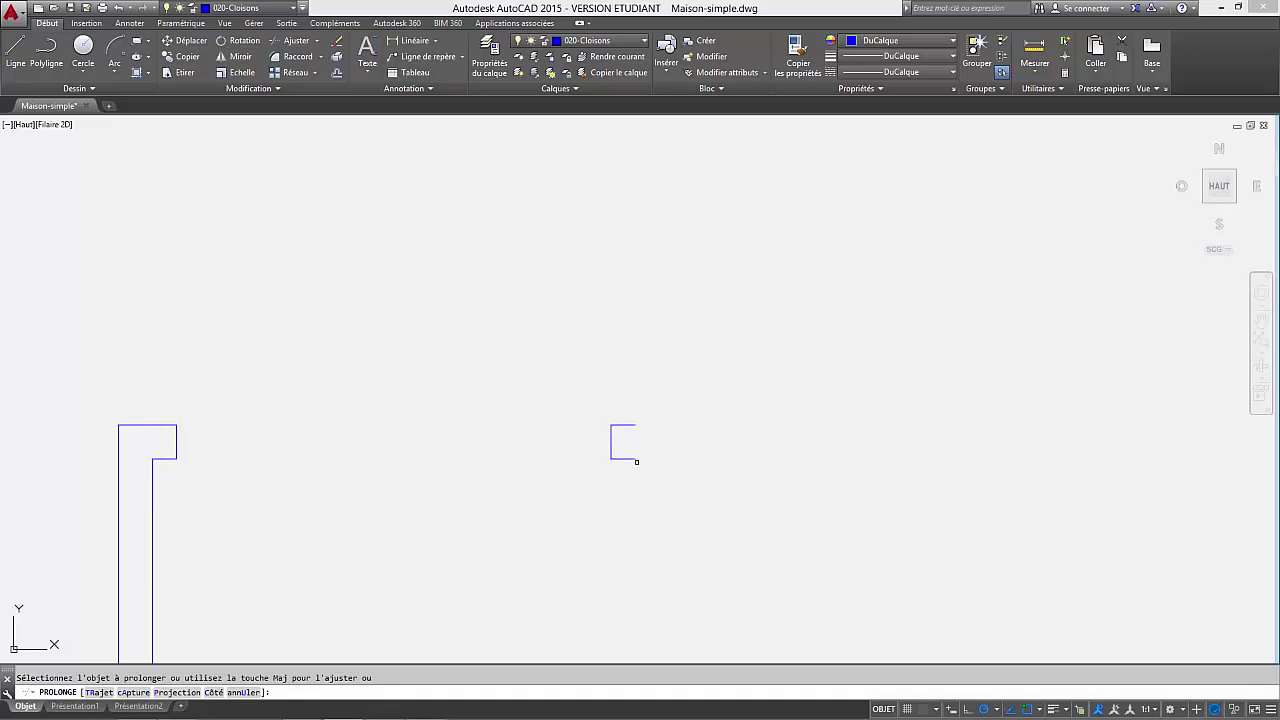
pyautogui.scroll(-3, 600, 446)
pyautogui.moveTo(594, 446); pyautogui.dragTo(330, 437, button='middle')
pyautogui.click(330, 438)
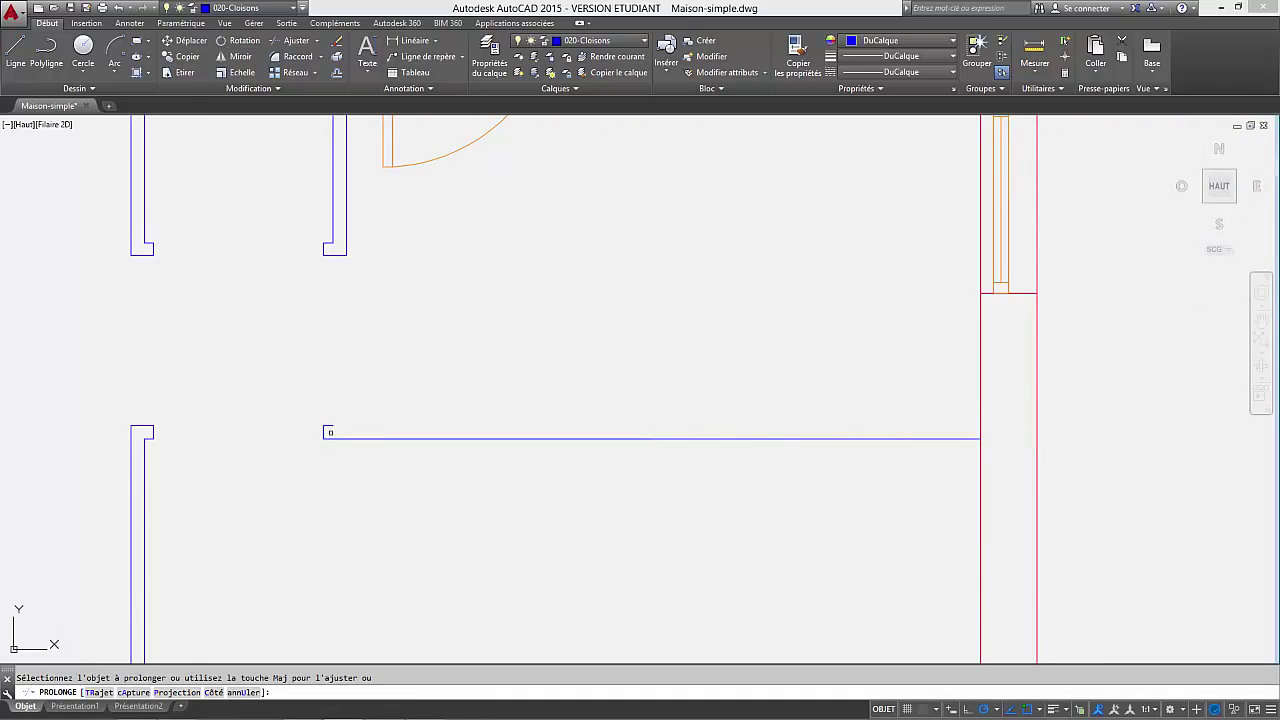
pyautogui.click(331, 427)
pyautogui.moveTo(416, 385); pyautogui.dragTo(574, 418, button='middle')
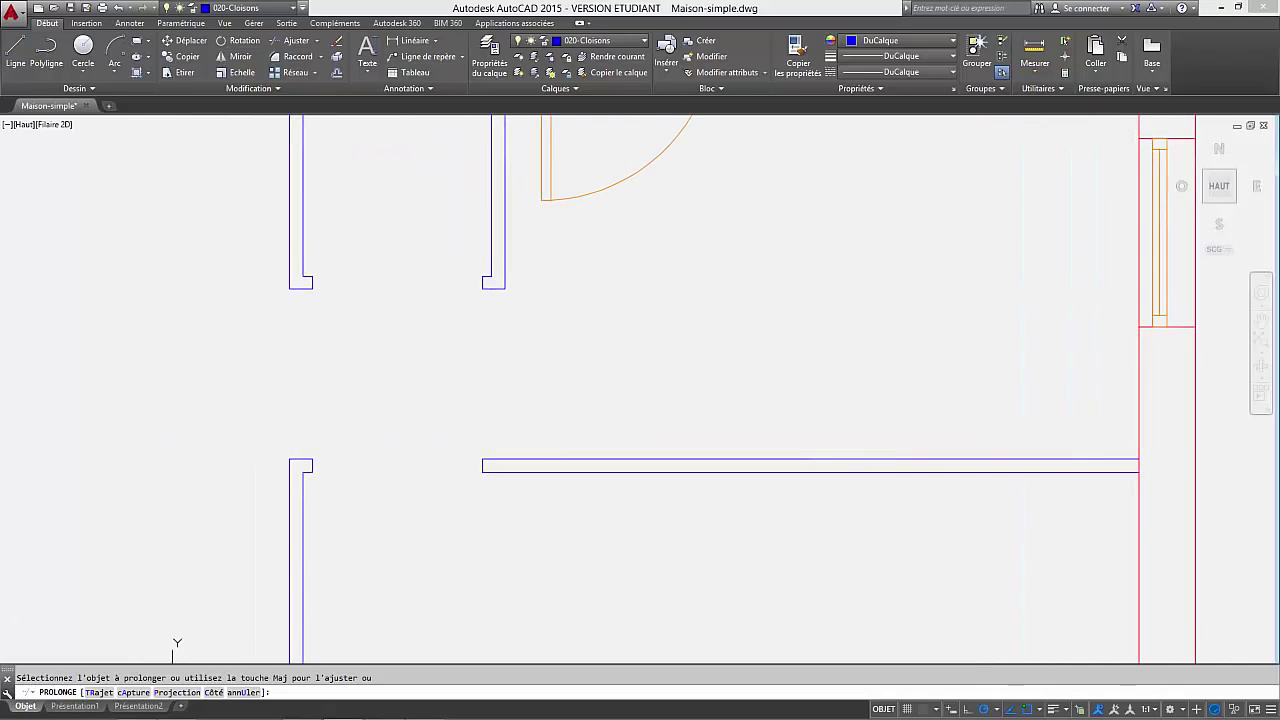
# Review the partitions, returns and openings in the small right-hand room.
pyautogui.press('Escape')
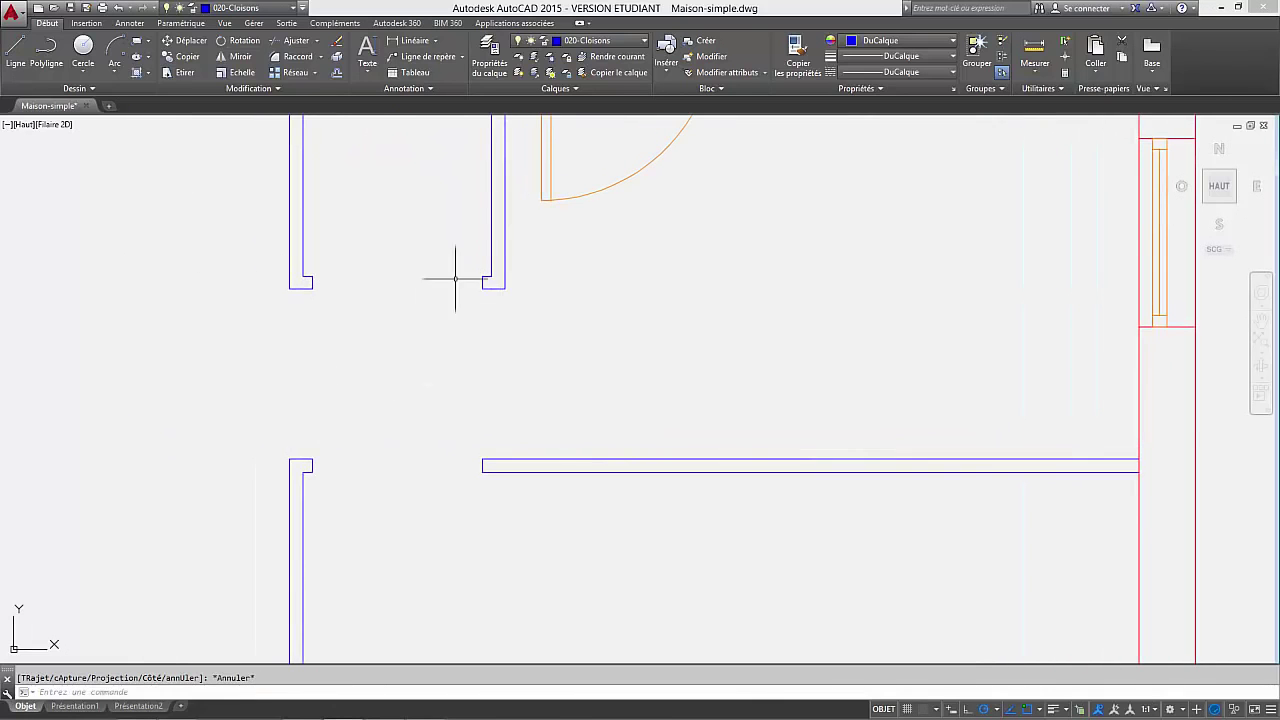
pyautogui.scroll(-2, 471, 537)
pyautogui.scroll(-2, 641, 561)
pyautogui.moveTo(485, 508)
pyautogui.mouseDown(button='middle')
pyautogui.moveTo(641, 561)
pyautogui.moveTo(668, 528)
pyautogui.moveTo(611, 456)
pyautogui.mouseUp(button='middle')
pyautogui.scroll(2, 553, 356)
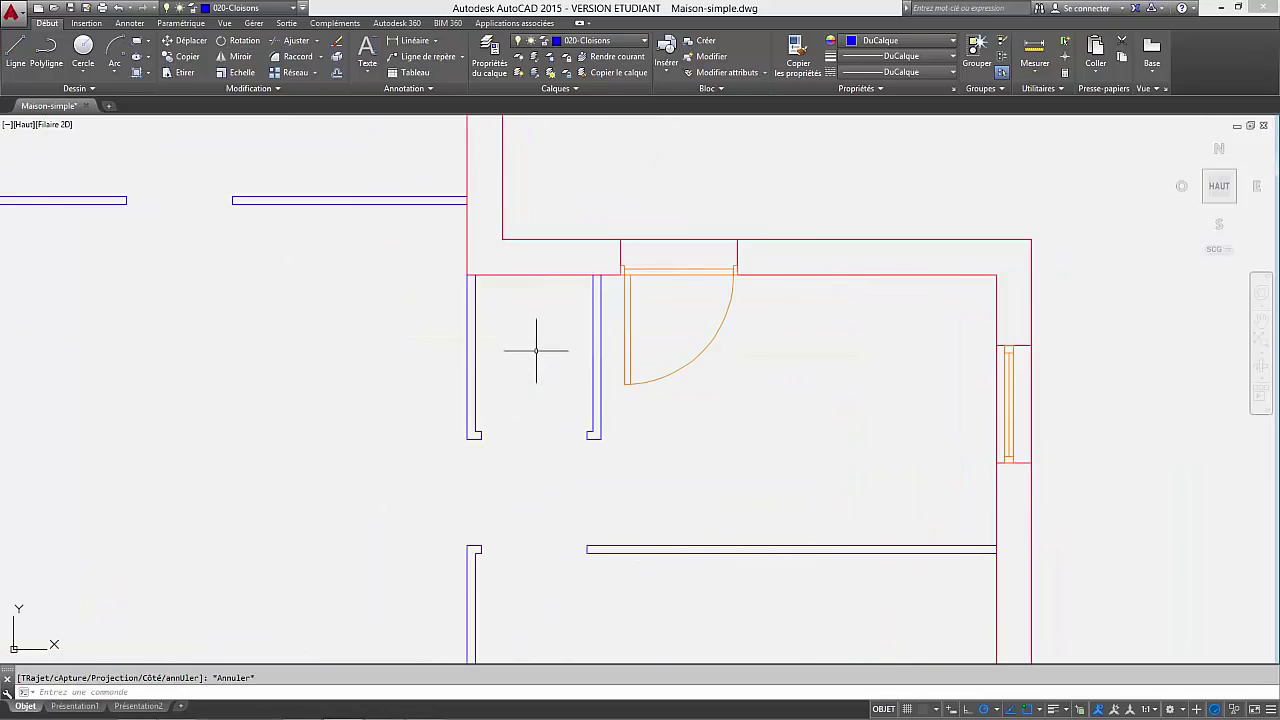
pyautogui.moveTo(534, 349); pyautogui.dragTo(472, 287, button='middle')
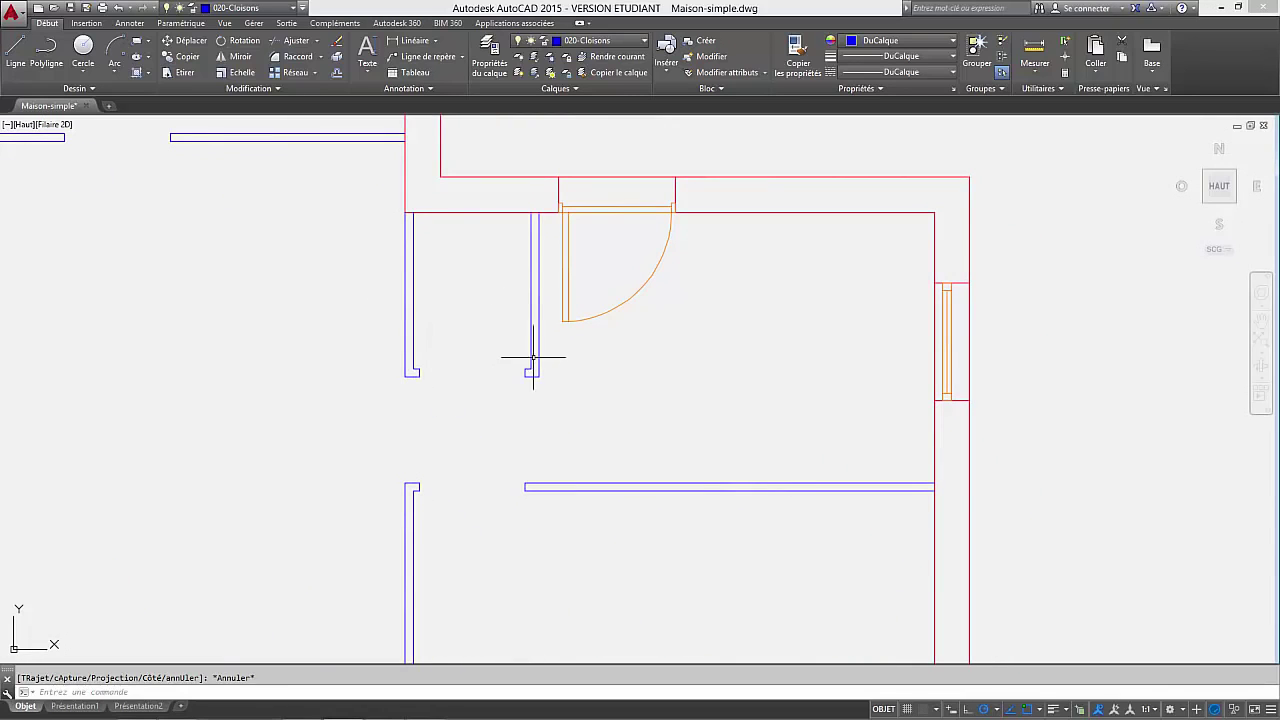
pyautogui.scroll(1, 471, 297)
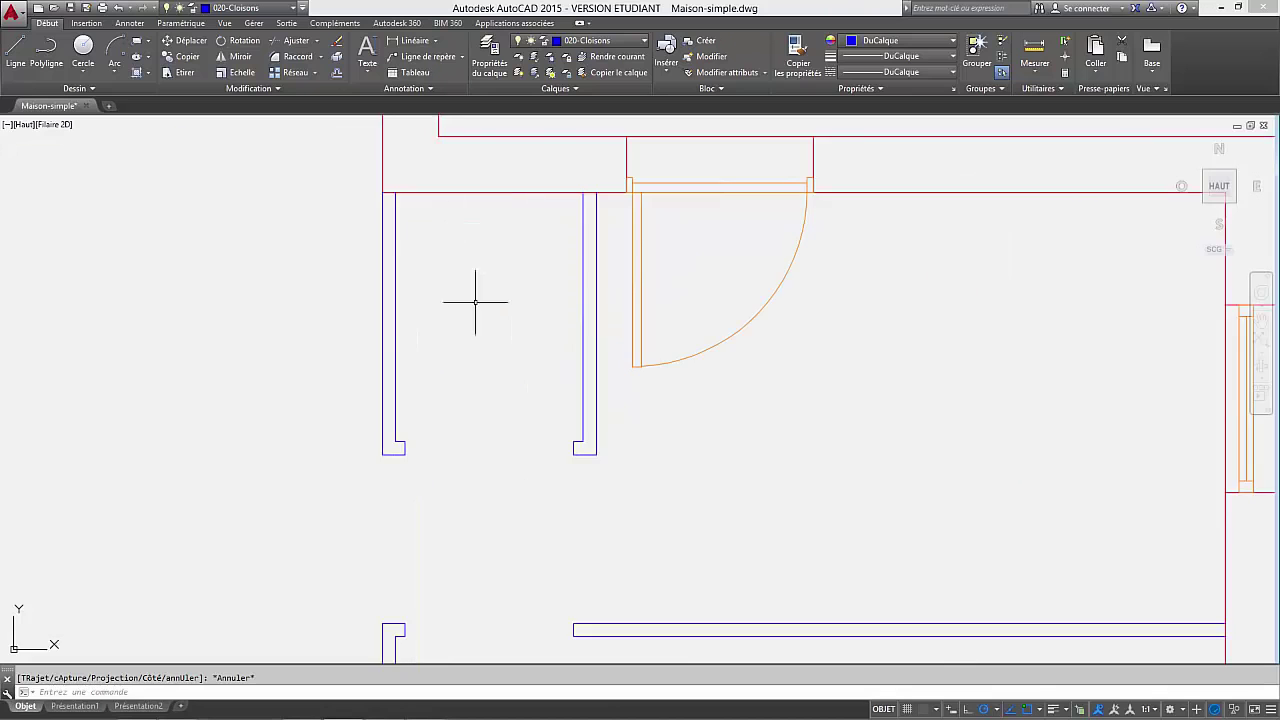
pyautogui.scroll(-3, 520, 270)
pyautogui.moveTo(598, 285); pyautogui.dragTo(642, 325, button='middle')
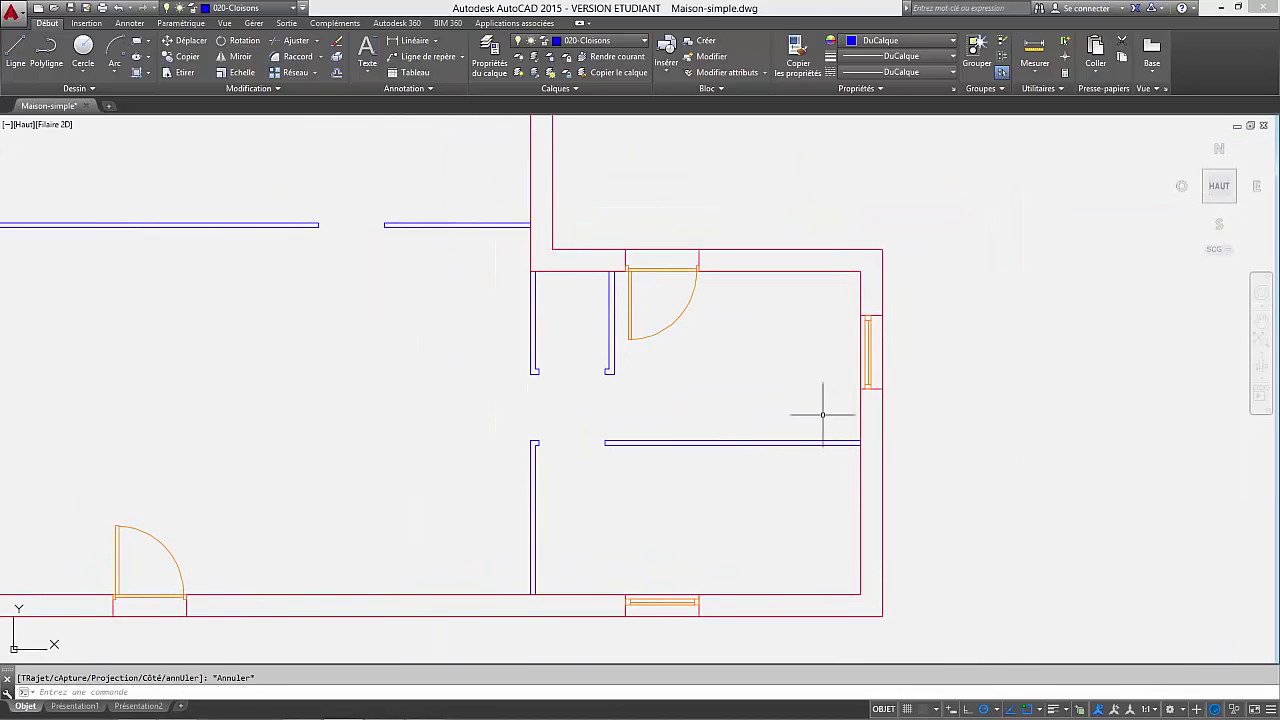
pyautogui.moveTo(749, 443); pyautogui.dragTo(792, 467, button='middle')
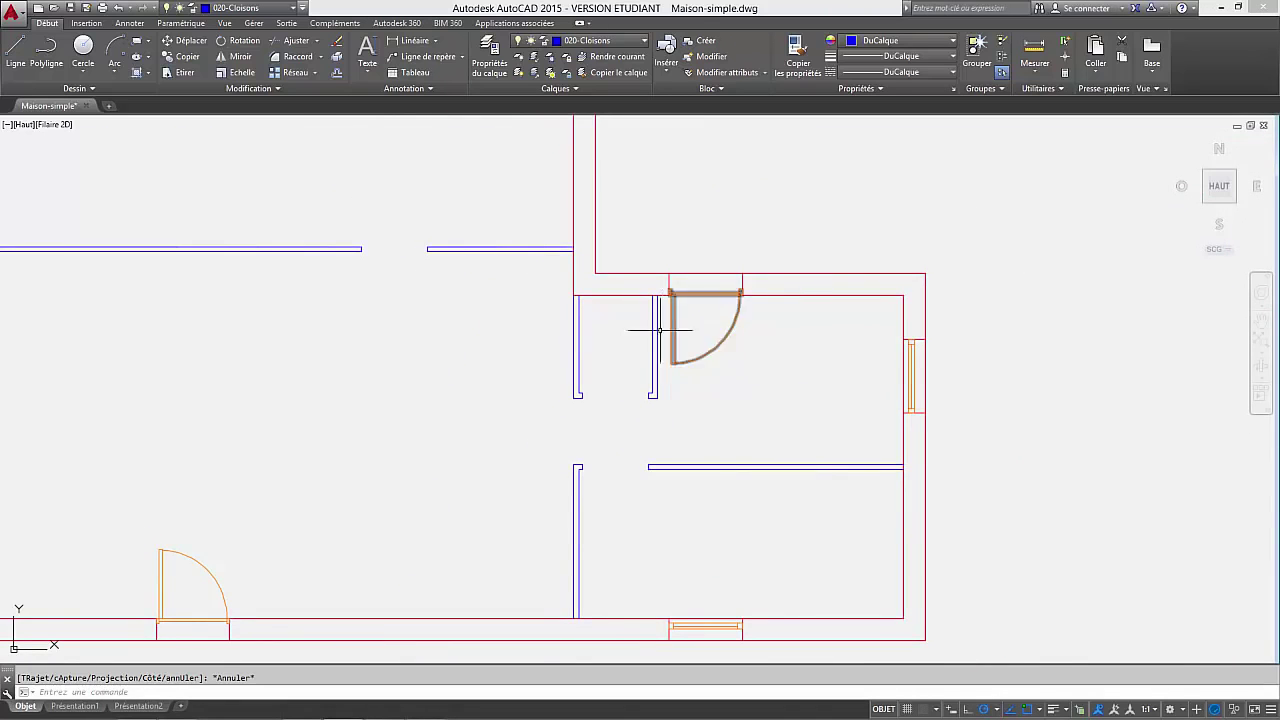
# Make layer 0 current for drawing the door at the opening in the long horizontal partition.
pyautogui.moveTo(714, 403); pyautogui.dragTo(820, 429, button='middle')
pyautogui.scroll(5, 490, 270)
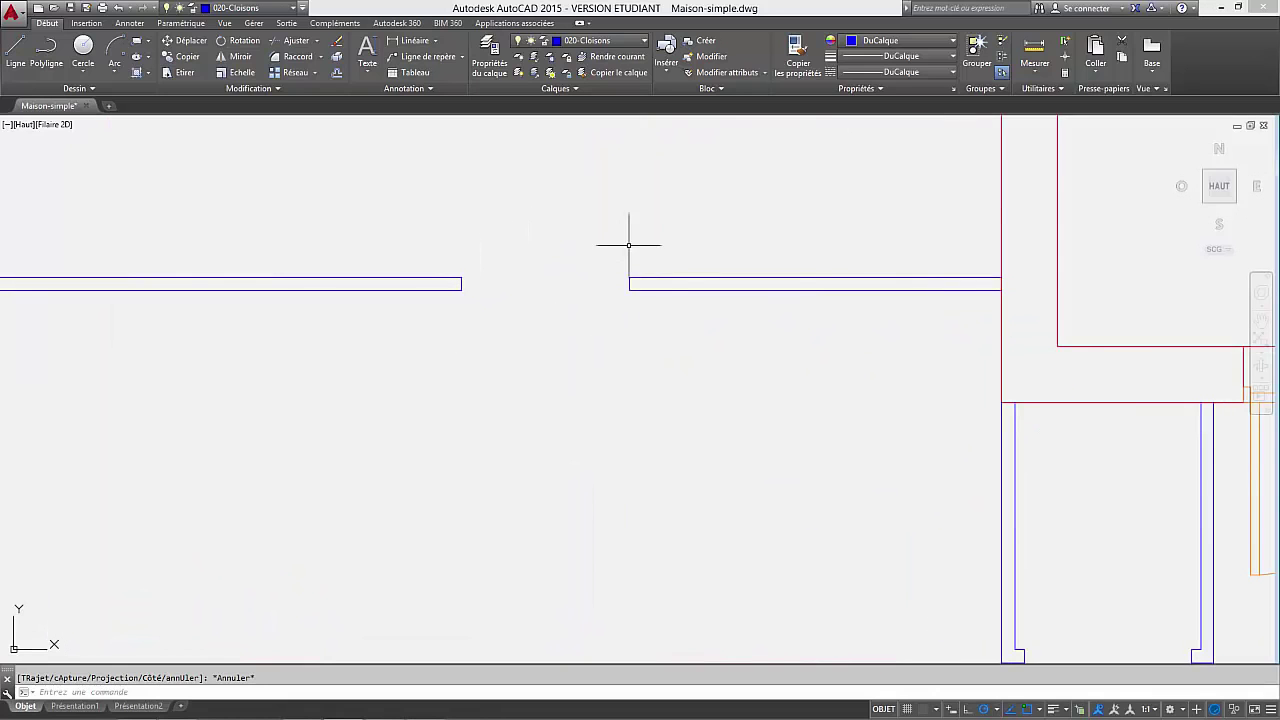
pyautogui.moveTo(749, 321)
pyautogui.mouseDown(button='middle')
pyautogui.moveTo(449, 229)
pyautogui.moveTo(649, 374)
pyautogui.moveTo(455, 224)
pyautogui.mouseUp(button='middle')
pyautogui.scroll(-2, 460, 245)
pyautogui.moveTo(268, 184); pyautogui.dragTo(480, 376, button='middle')
pyautogui.scroll(4, 478, 366)
pyautogui.moveTo(534, 320); pyautogui.dragTo(519, 443, button='middle')
pyautogui.scroll(-2, 516, 457)
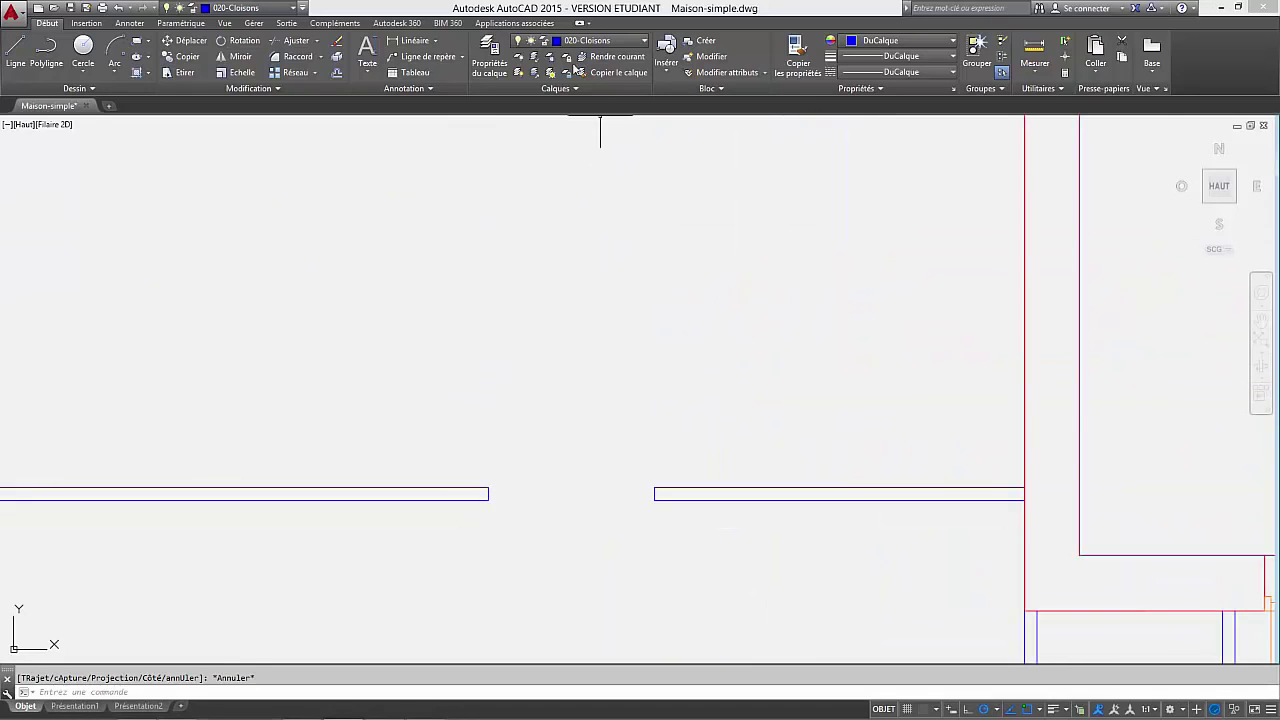
pyautogui.click(592, 42)
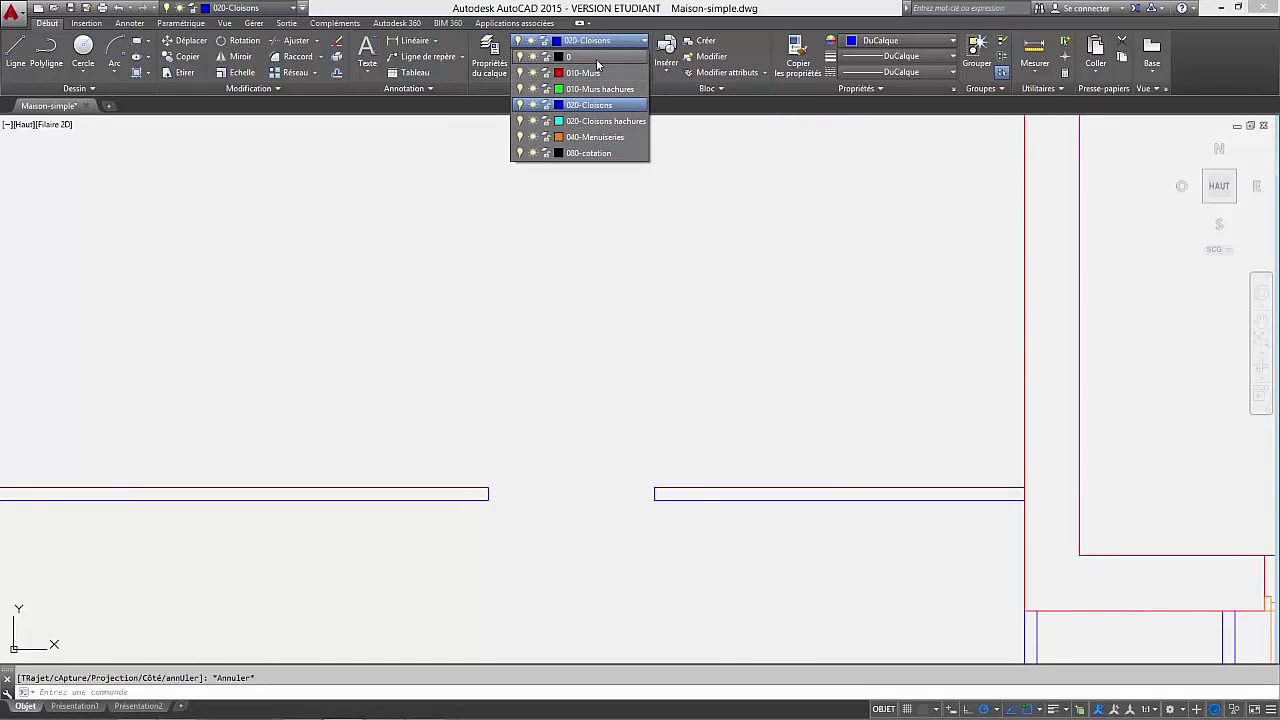
pyautogui.click(596, 62)
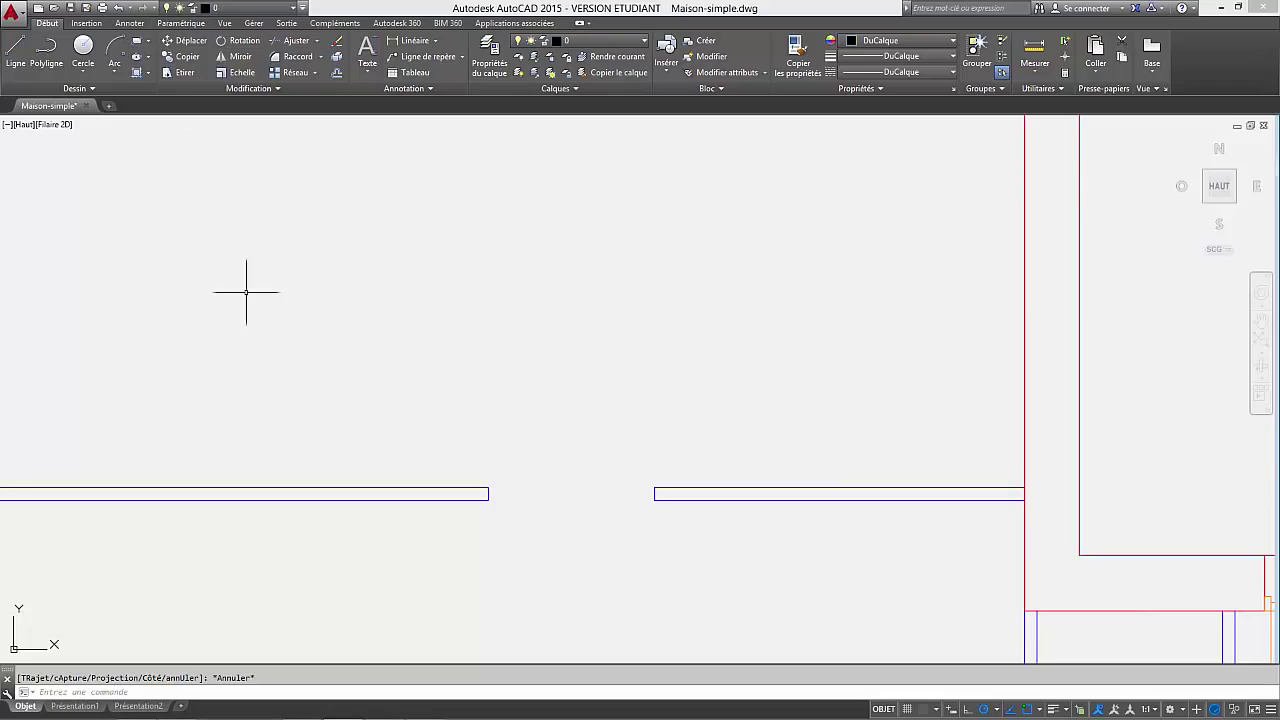
# Draw a 3.5 by 7 rectangle as door jamb from the lower end corner of the partition left of the opening.
pyautogui.write('re c')
pyautogui.press('Return')
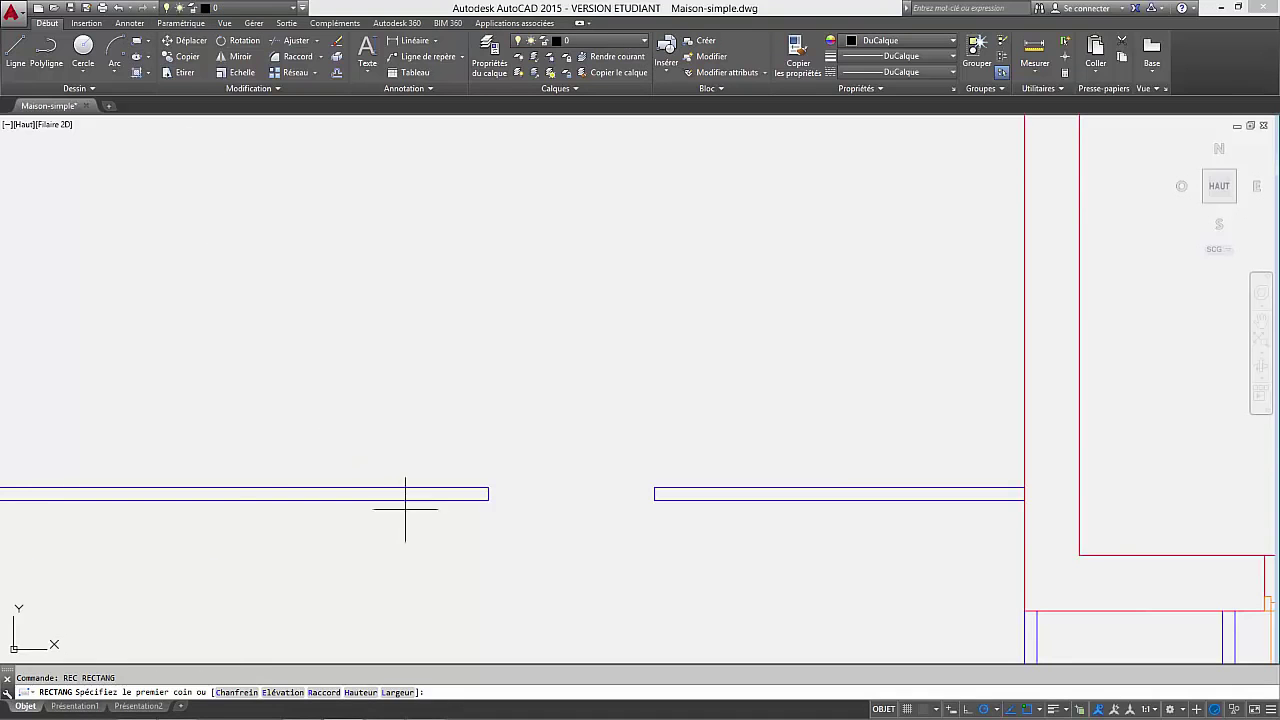
pyautogui.scroll(2, 506, 494)
pyautogui.click(477, 505)
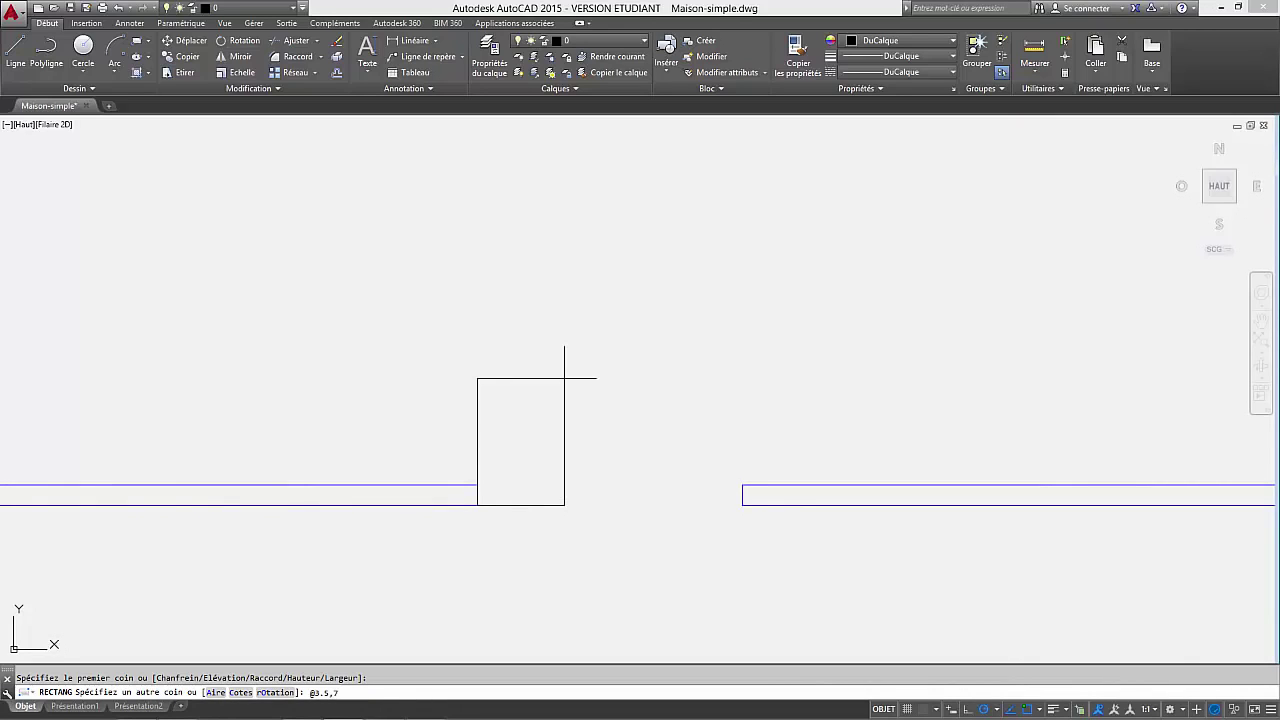
pyautogui.write('@3.5,7')
pyautogui.press('Return')
# Copy the jamb from its upper right corner to the upper end corner of the partition right of the opening.
pyautogui.scroll(2, 563, 543)
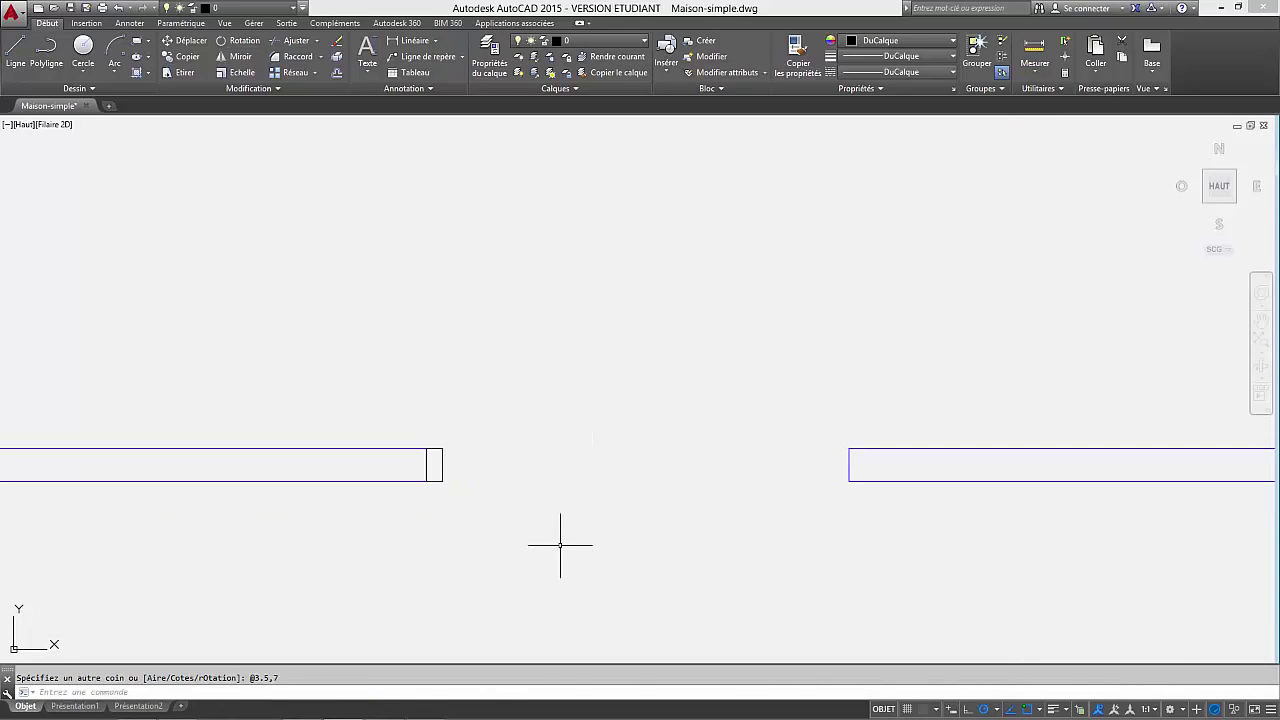
pyautogui.moveTo(563, 543); pyautogui.dragTo(396, 489, button='middle')
pyautogui.click(369, 477)
pyautogui.click(288, 420)
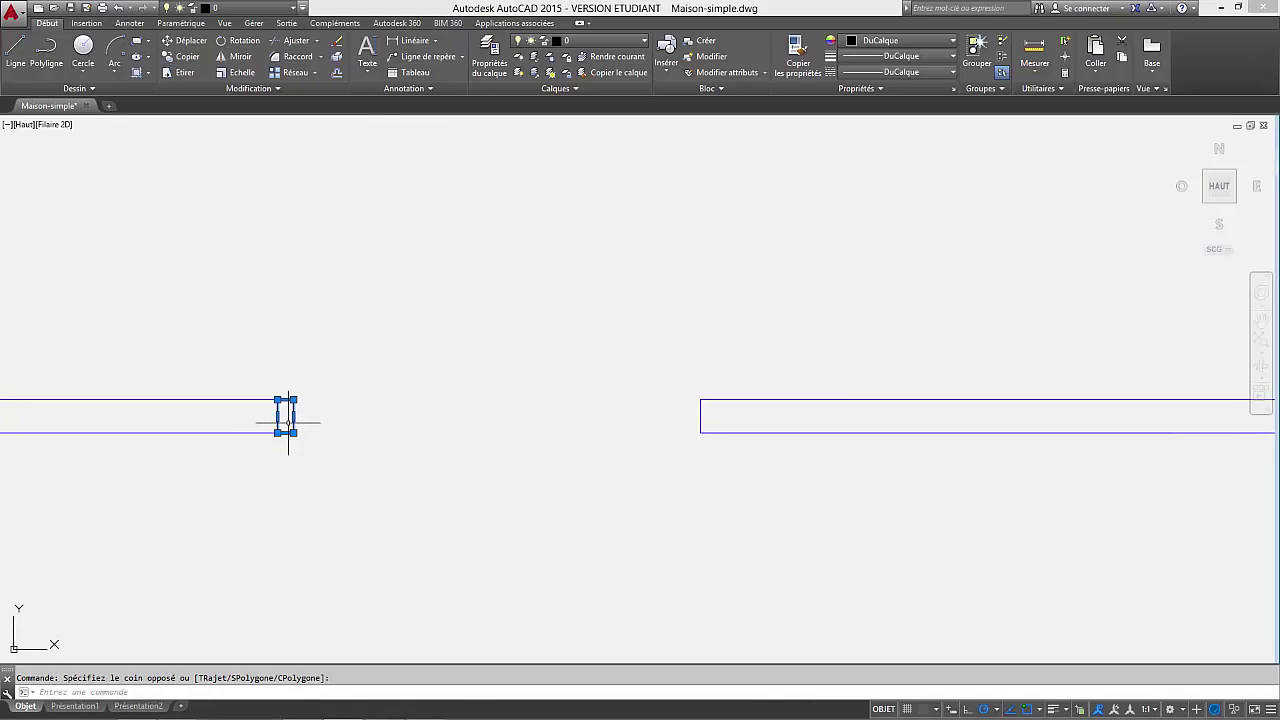
pyautogui.write('cp')
pyautogui.press('Return')
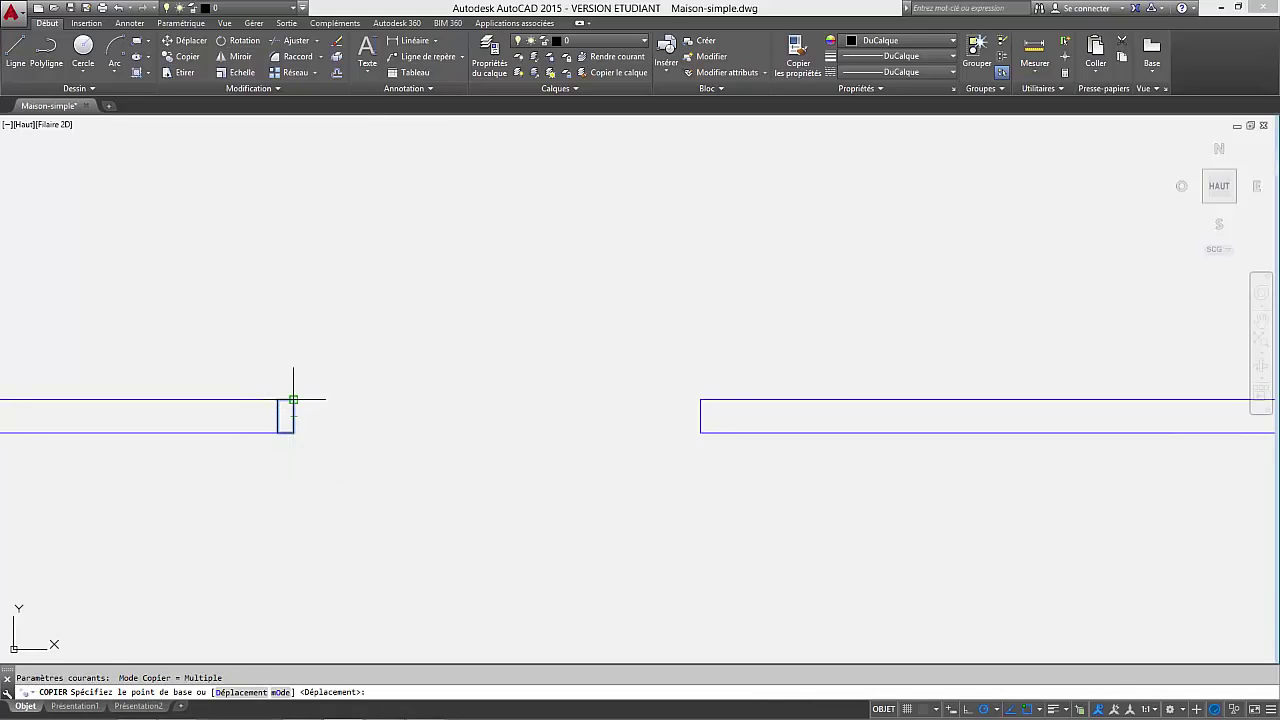
pyautogui.click(292, 399)
pyautogui.click(700, 400)
pyautogui.press('Escape')
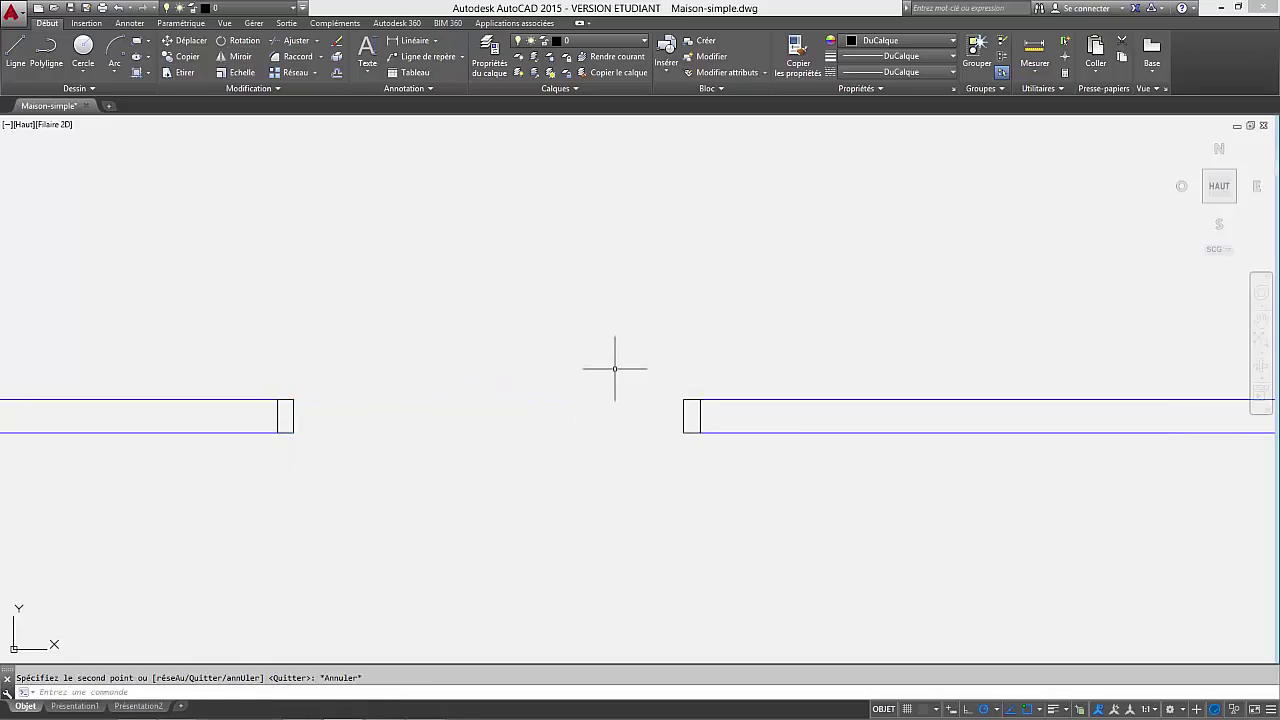
# Draw the open door leaf as a rectangle from the right jamb's upper left corner to @-4,83.
pyautogui.scroll(-2, 619, 370)
pyautogui.write('rec')
pyautogui.press('Return')
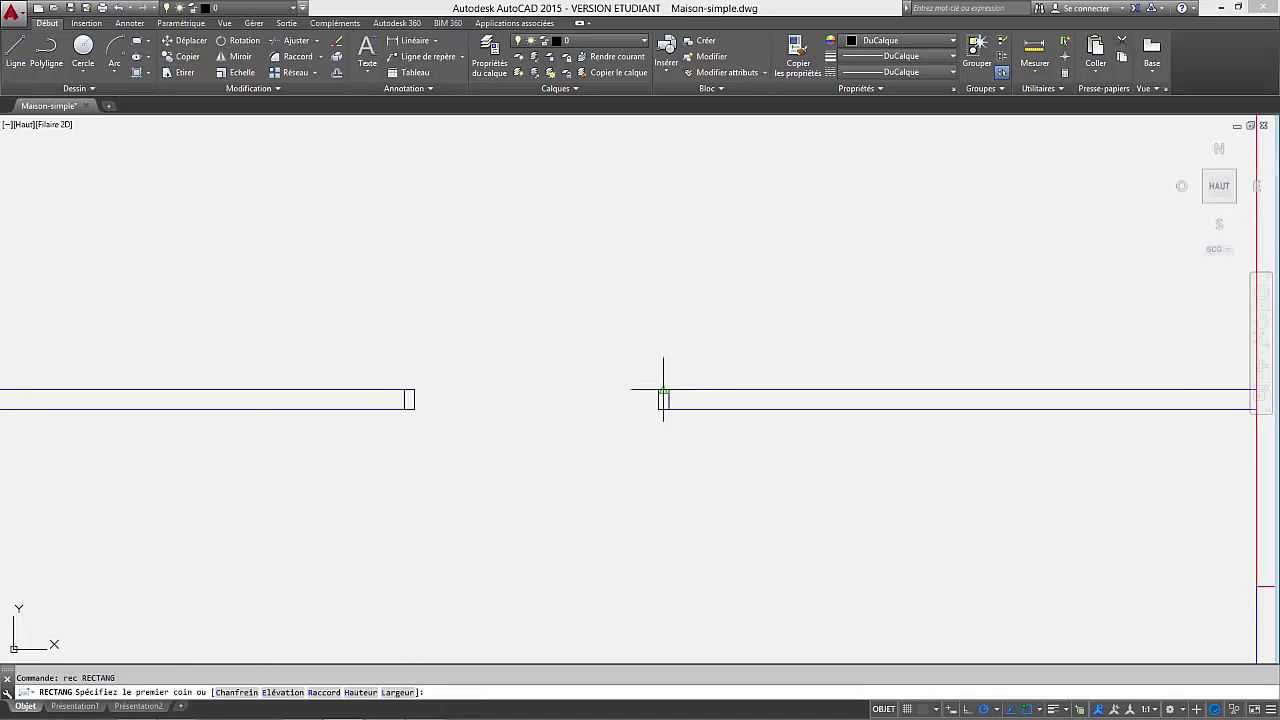
pyautogui.click(658, 389)
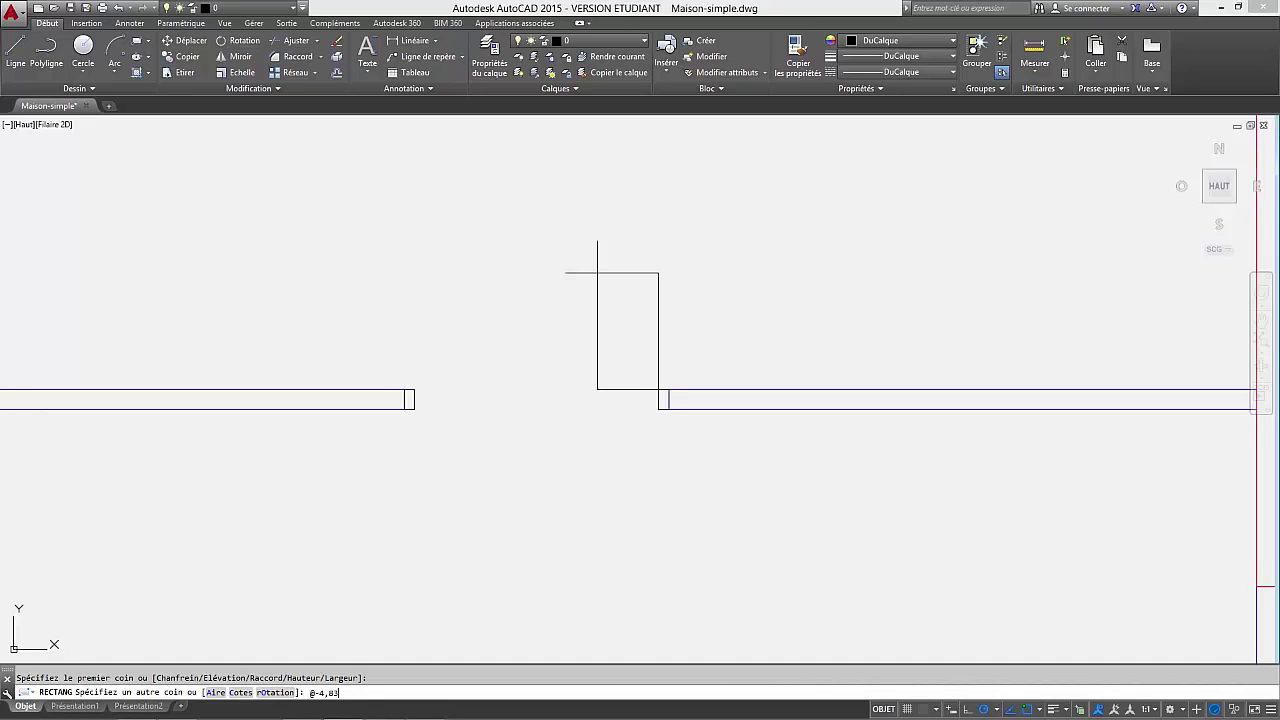
pyautogui.press('Return')
# Draw the door swing as a start-center-end arc from the leaf's upper left corner, centred on its lower left corner, to the left jamb.
pyautogui.moveTo(596, 276); pyautogui.dragTo(568, 395, button='middle')
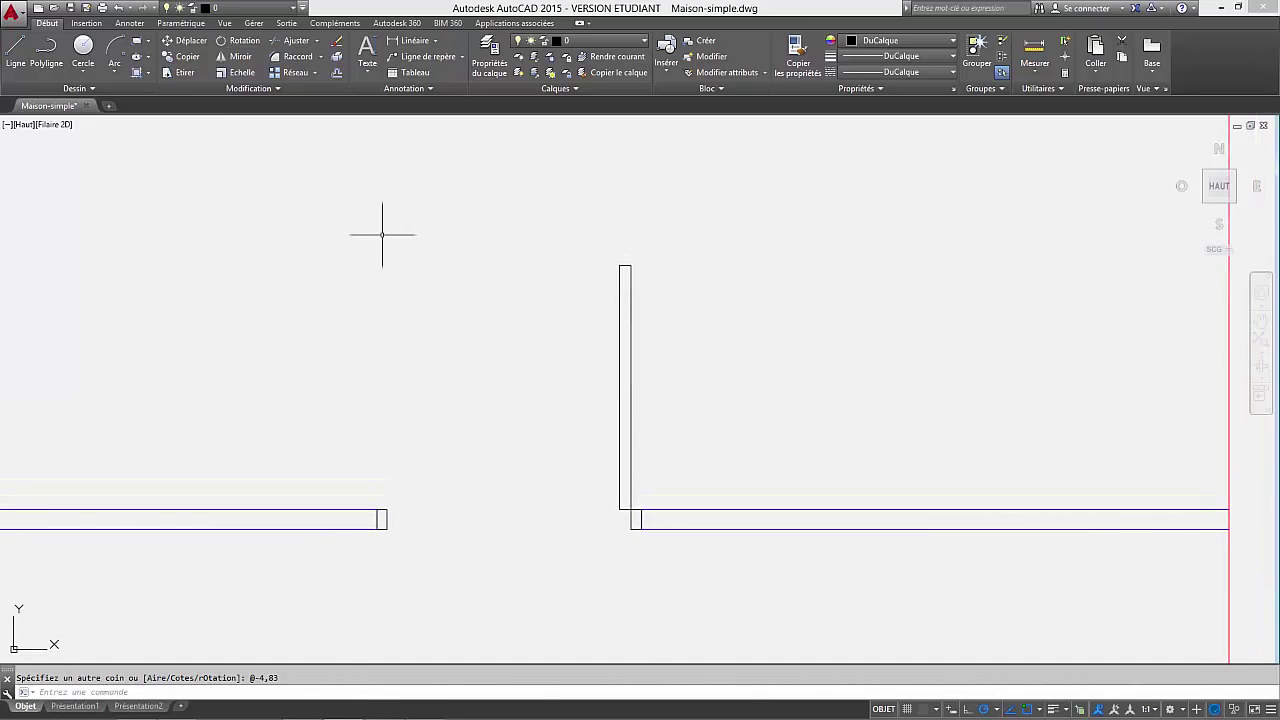
pyautogui.click(112, 74)
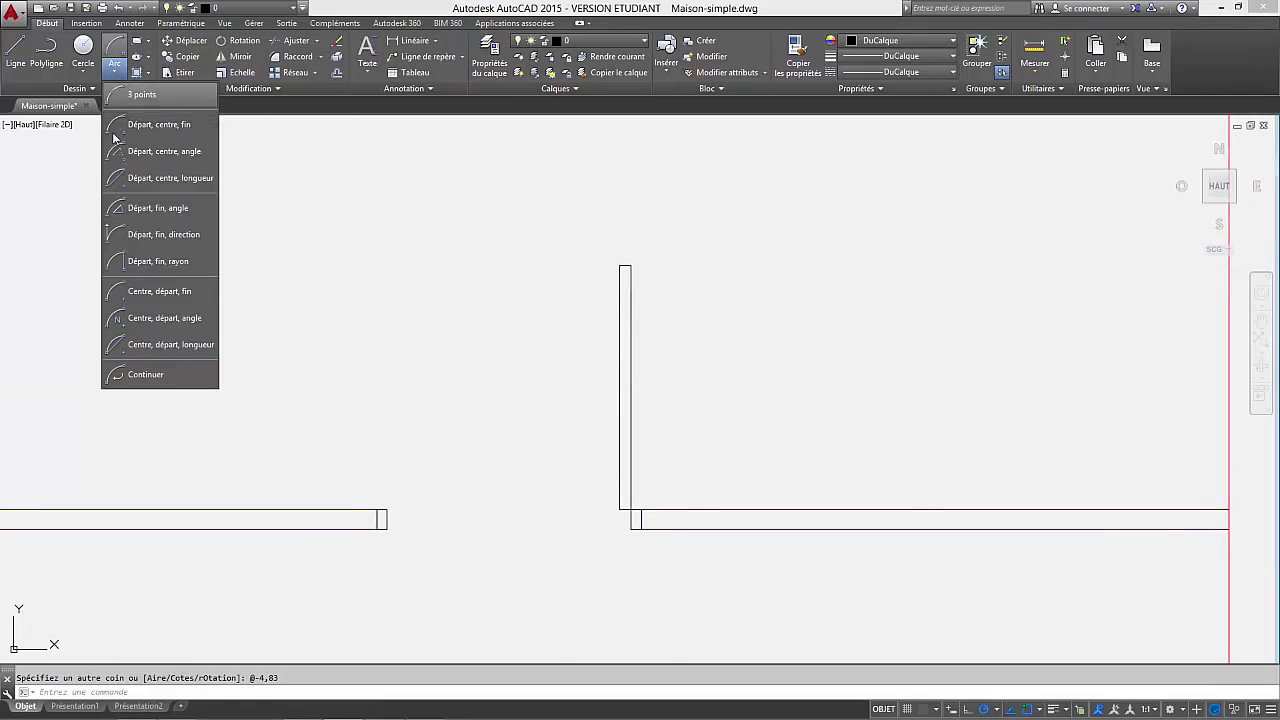
pyautogui.click(151, 125)
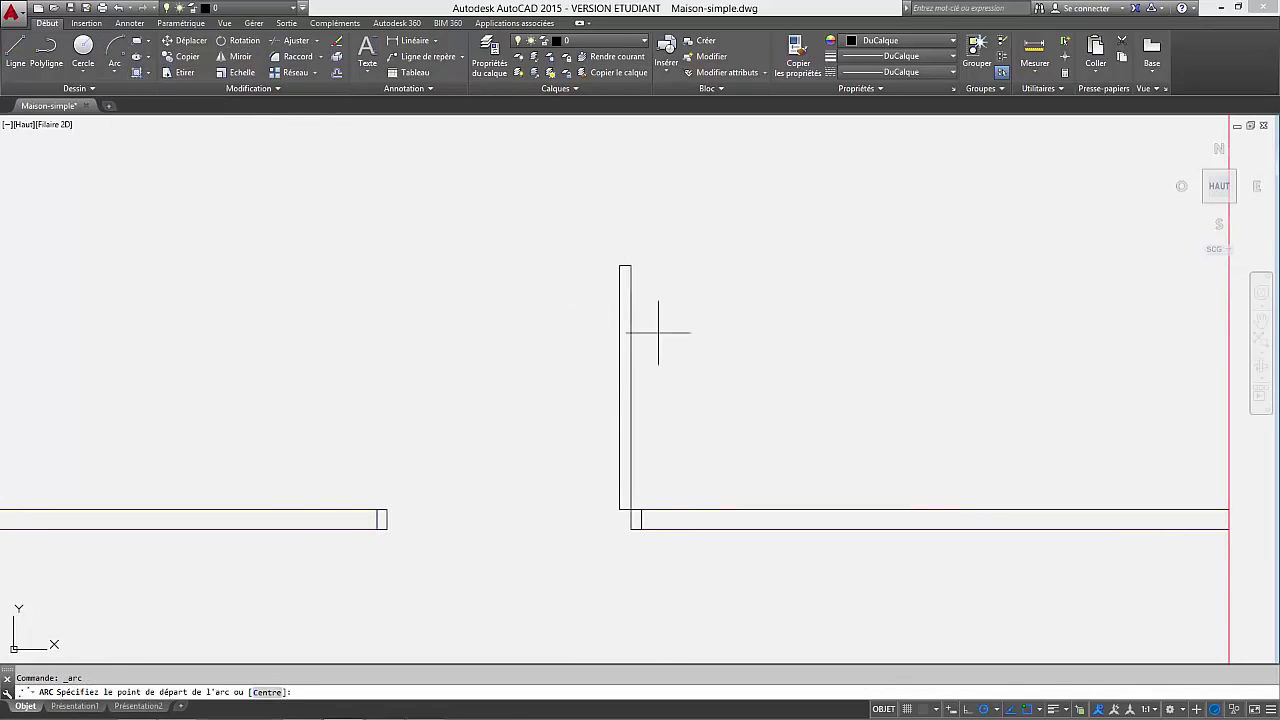
pyautogui.click(619, 266)
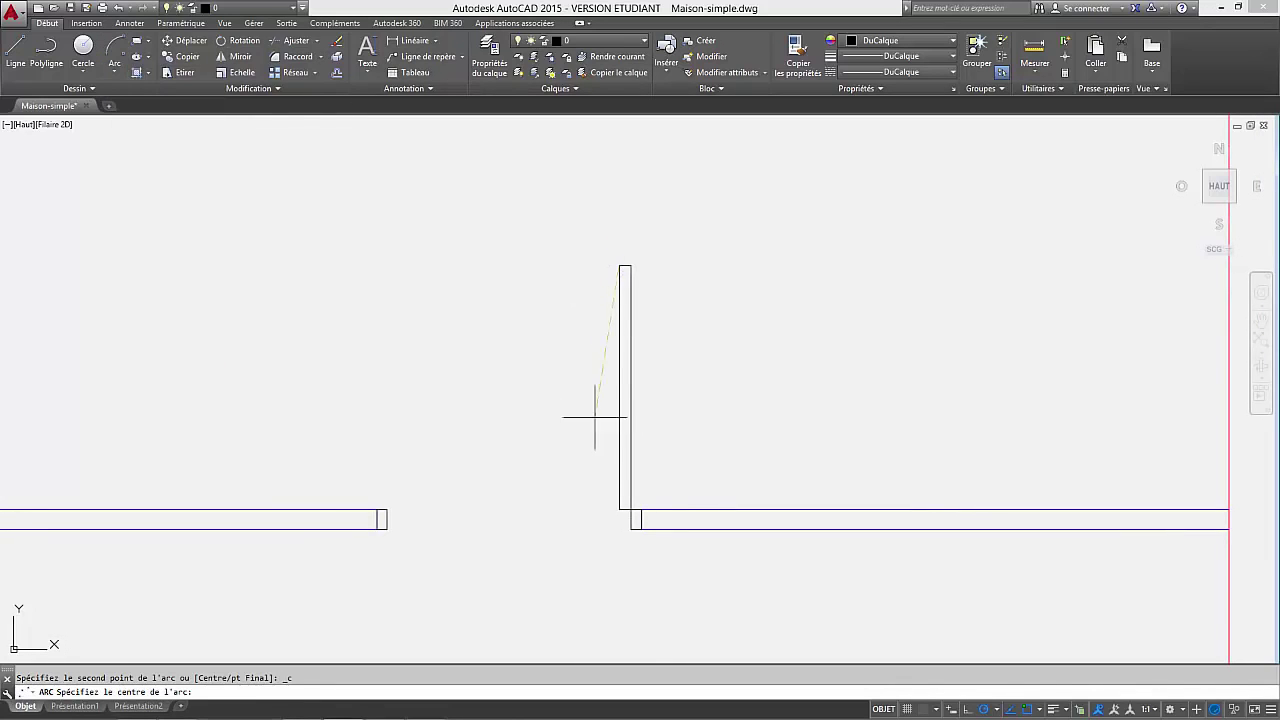
pyautogui.click(620, 508)
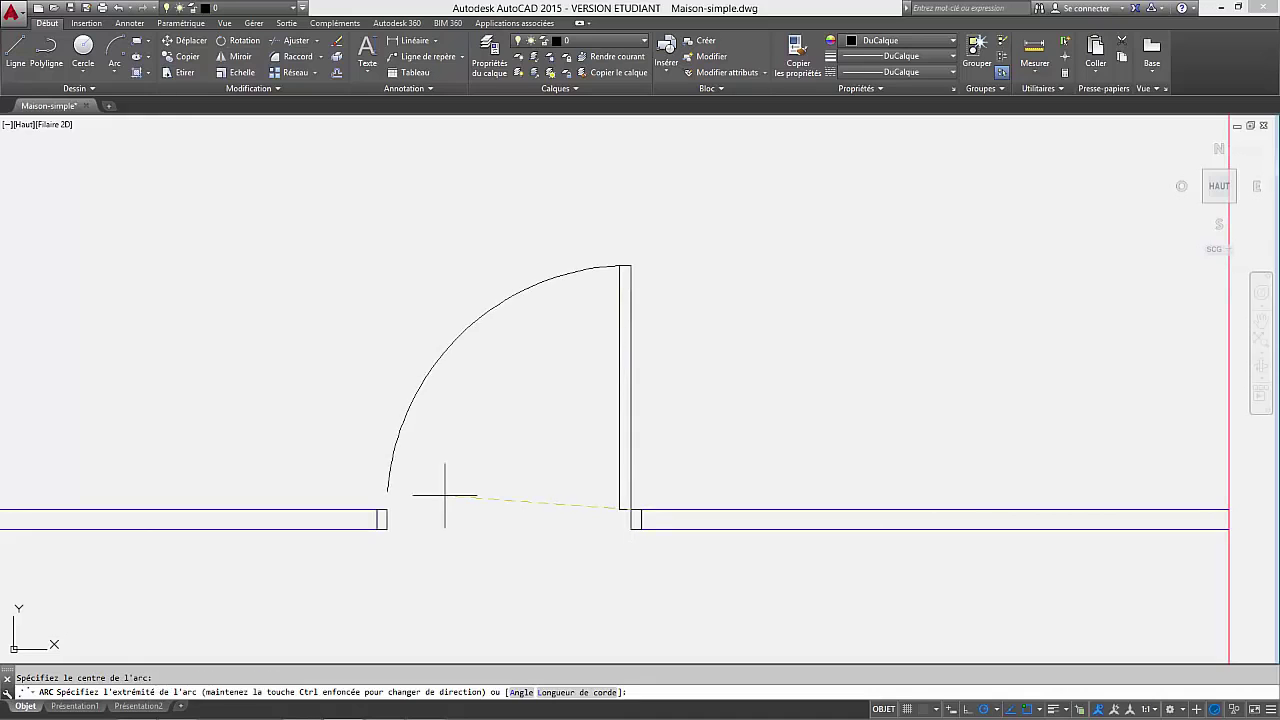
pyautogui.click(389, 514)
pyautogui.press('Escape')
# Convert the jambs, leaf and swing arc into a block named Porte-int-ouverture-D, with its base point at the right jamb's upper right corner.
pyautogui.scroll(-3, 531, 481)
pyautogui.moveTo(531, 481); pyautogui.dragTo(504, 452, button='middle')
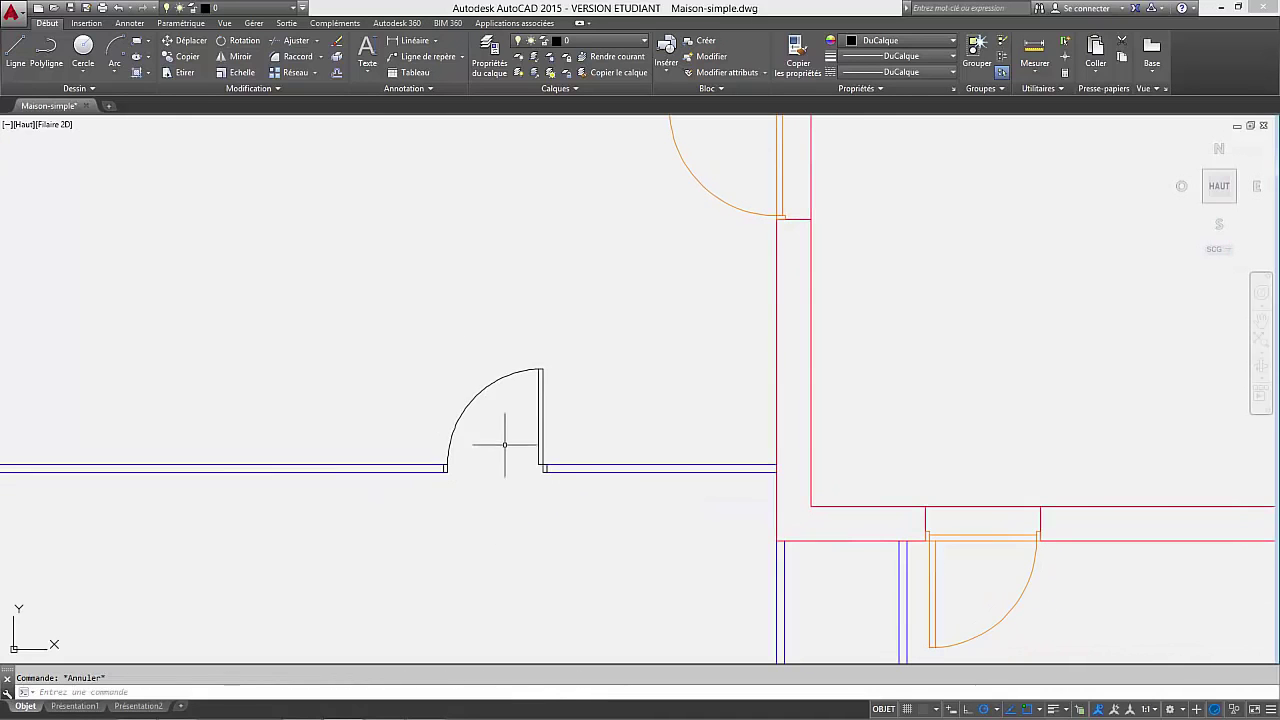
pyautogui.click(386, 352)
pyautogui.click(621, 557)
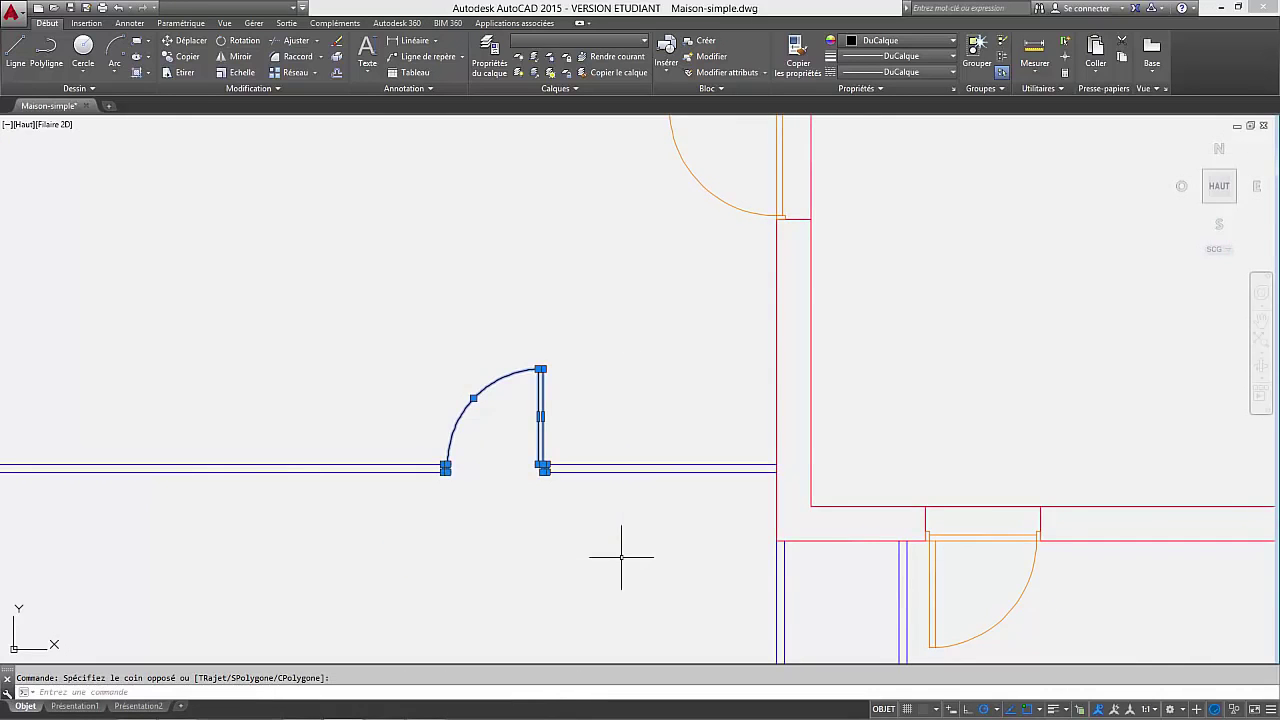
pyautogui.write('b')
pyautogui.press('Return')
pyautogui.moveTo(505, 384); pyautogui.dragTo(935, 179)
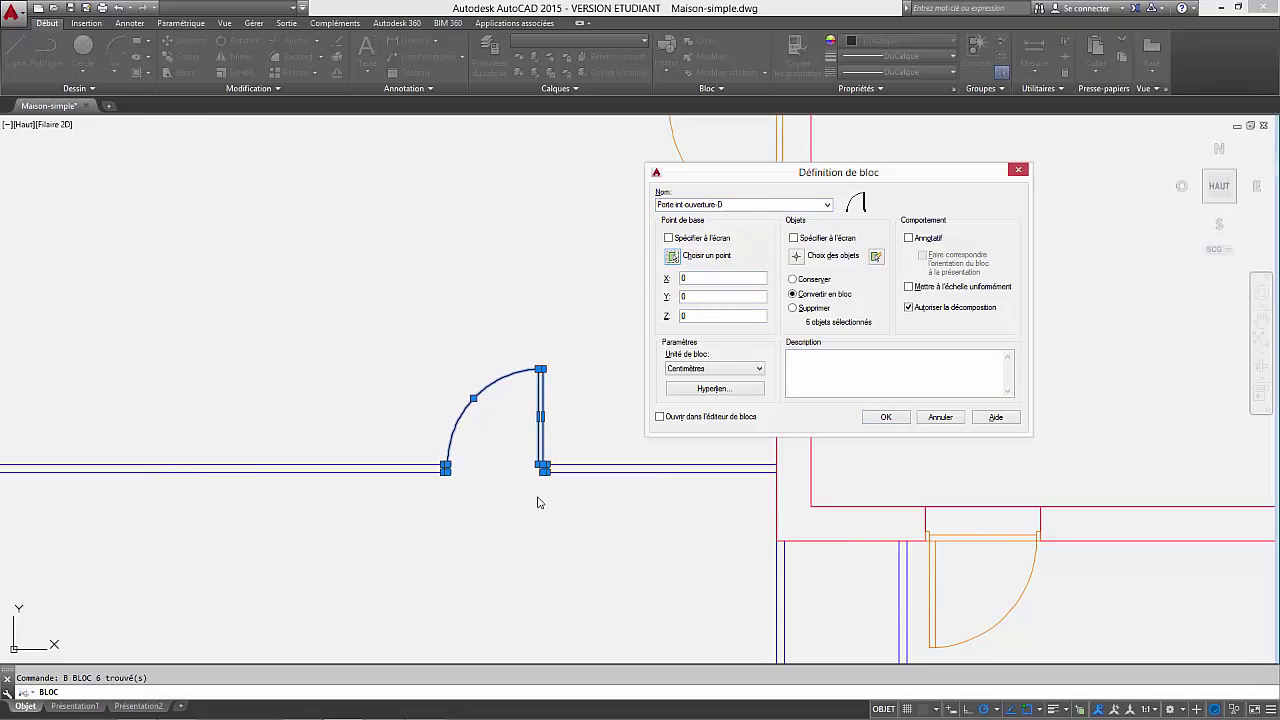
pyautogui.click(675, 257)
pyautogui.scroll(5, 543, 447)
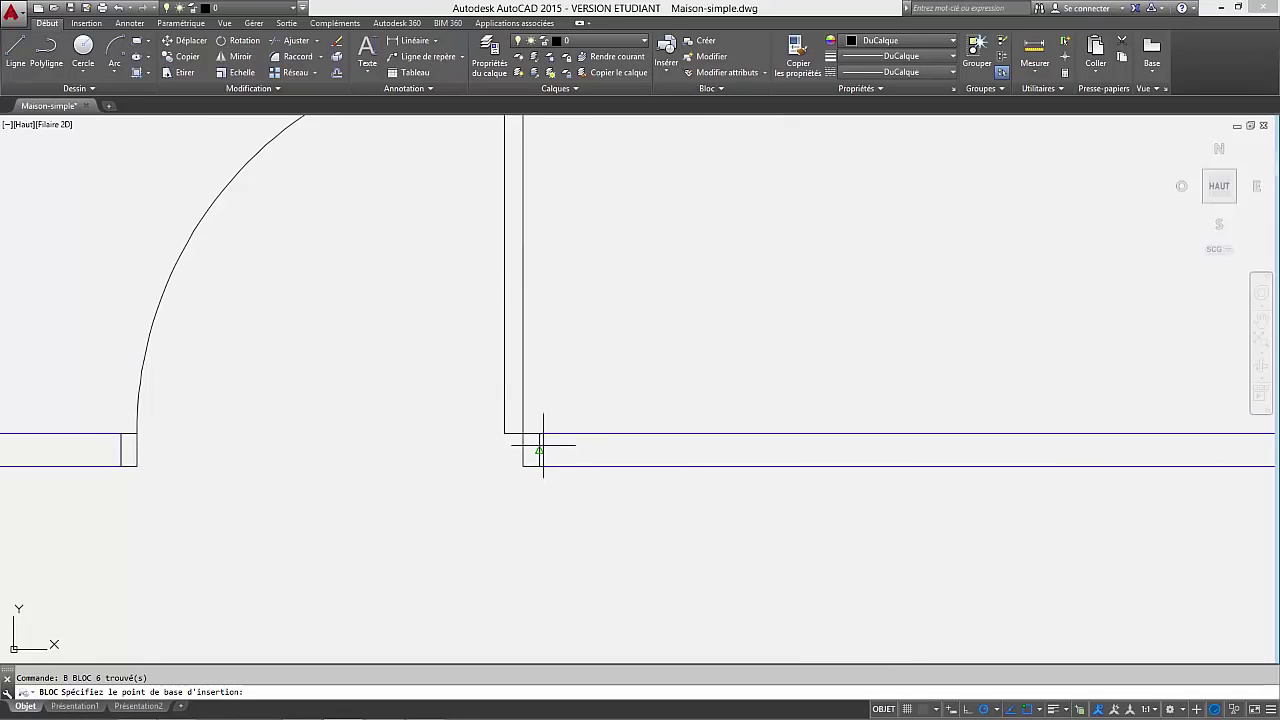
pyautogui.click(539, 434)
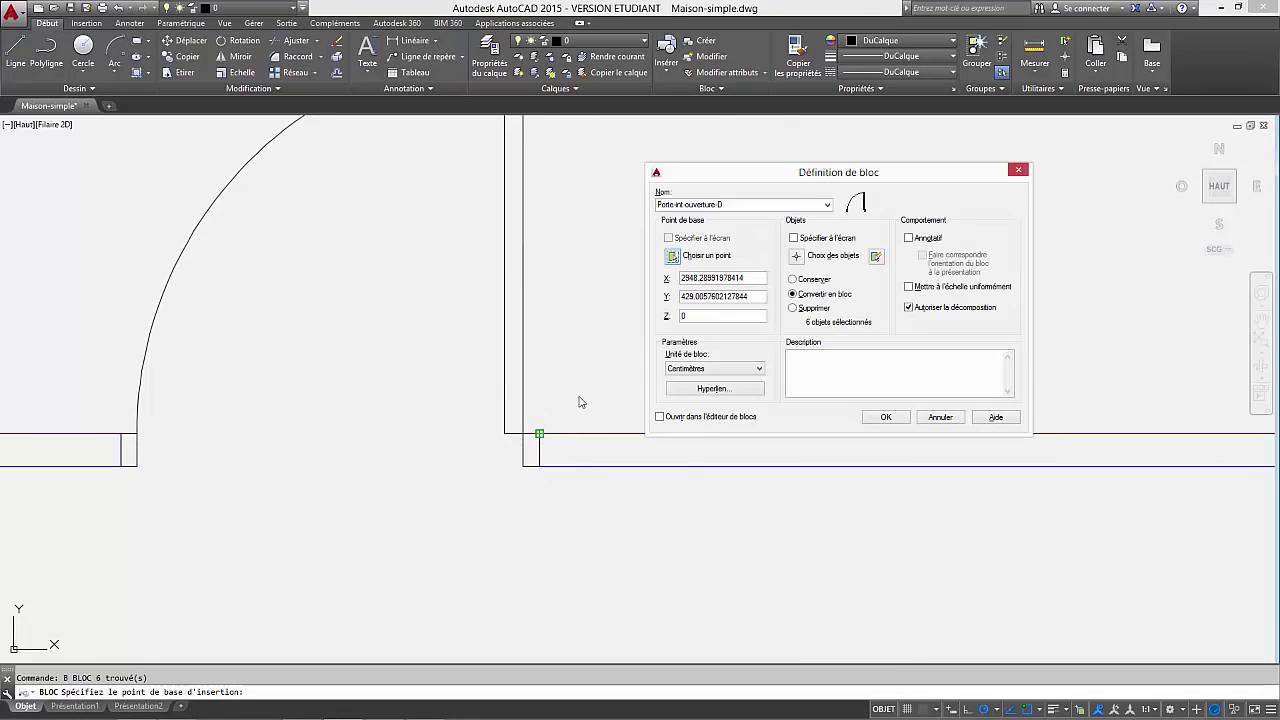
pyautogui.click(884, 420)
# Assign the new door block to the 040-Menuiseries layer and make that layer current.
pyautogui.scroll(-7, 591, 378)
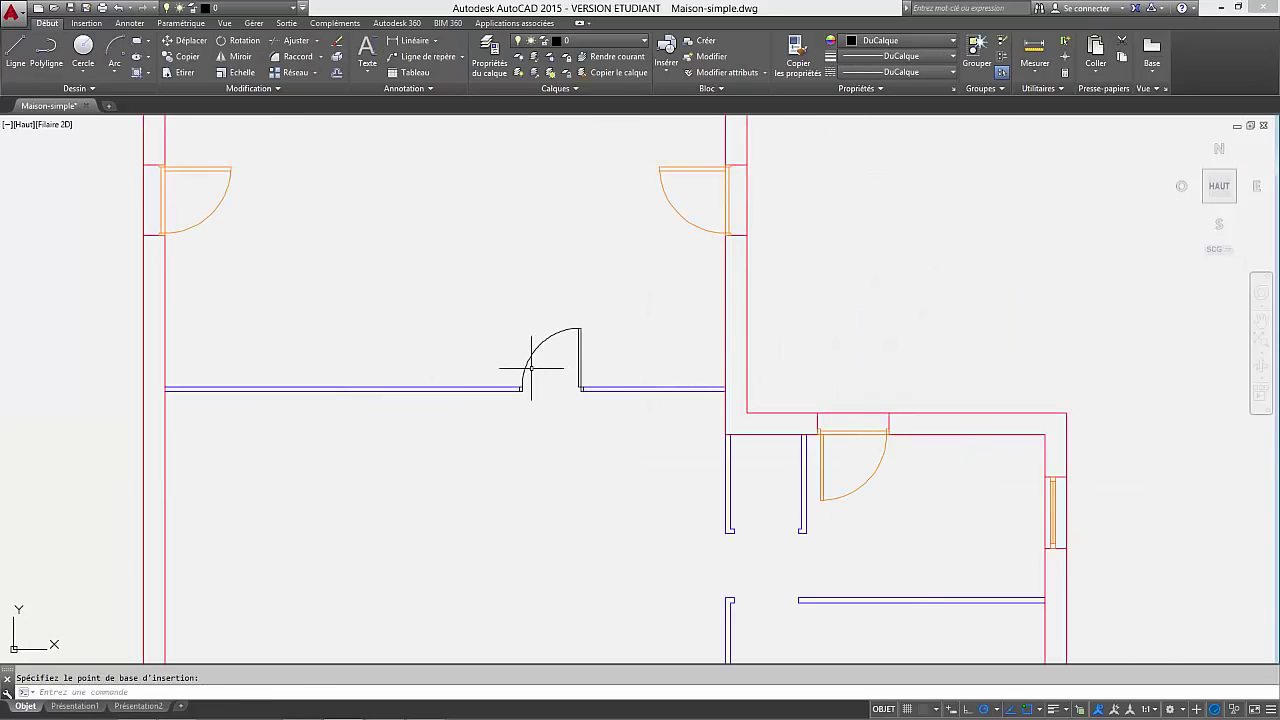
pyautogui.click(611, 357)
pyautogui.click(519, 327)
pyautogui.click(580, 40)
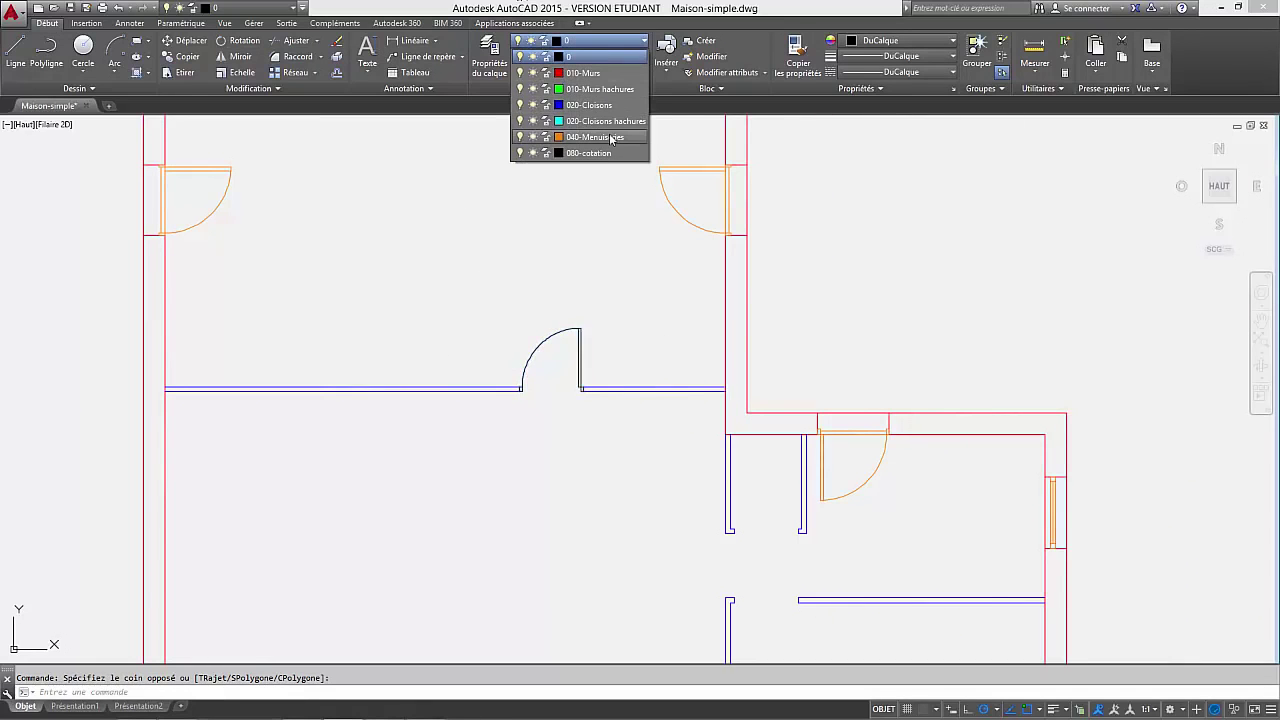
pyautogui.click(600, 152)
pyautogui.moveTo(591, 457); pyautogui.dragTo(471, 420, button='middle')
pyautogui.hotkey('ctrl', 'z')
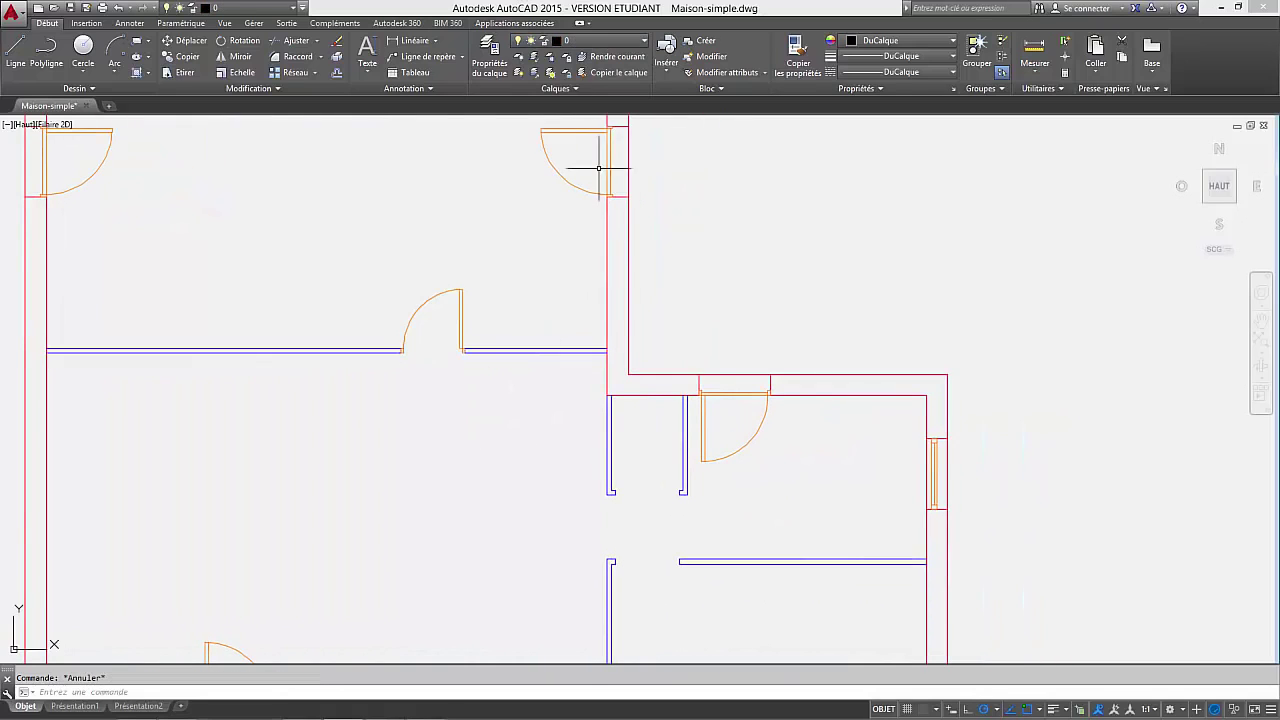
pyautogui.click(590, 41)
pyautogui.click(600, 137)
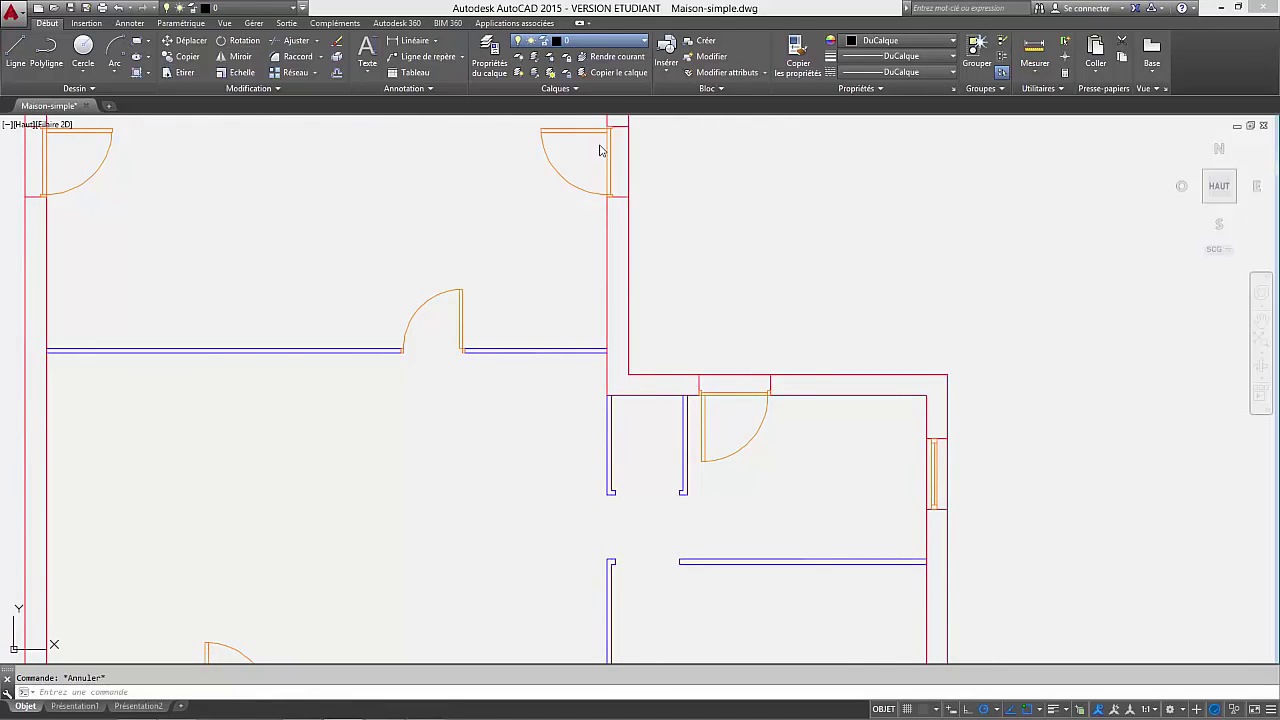
# Insert the Porte-int-ouverture-D block rotated 180° at the lower opening, on the inner corner of the left partition return.
pyautogui.scroll(-2, 695, 553)
pyautogui.scroll(6, 651, 434)
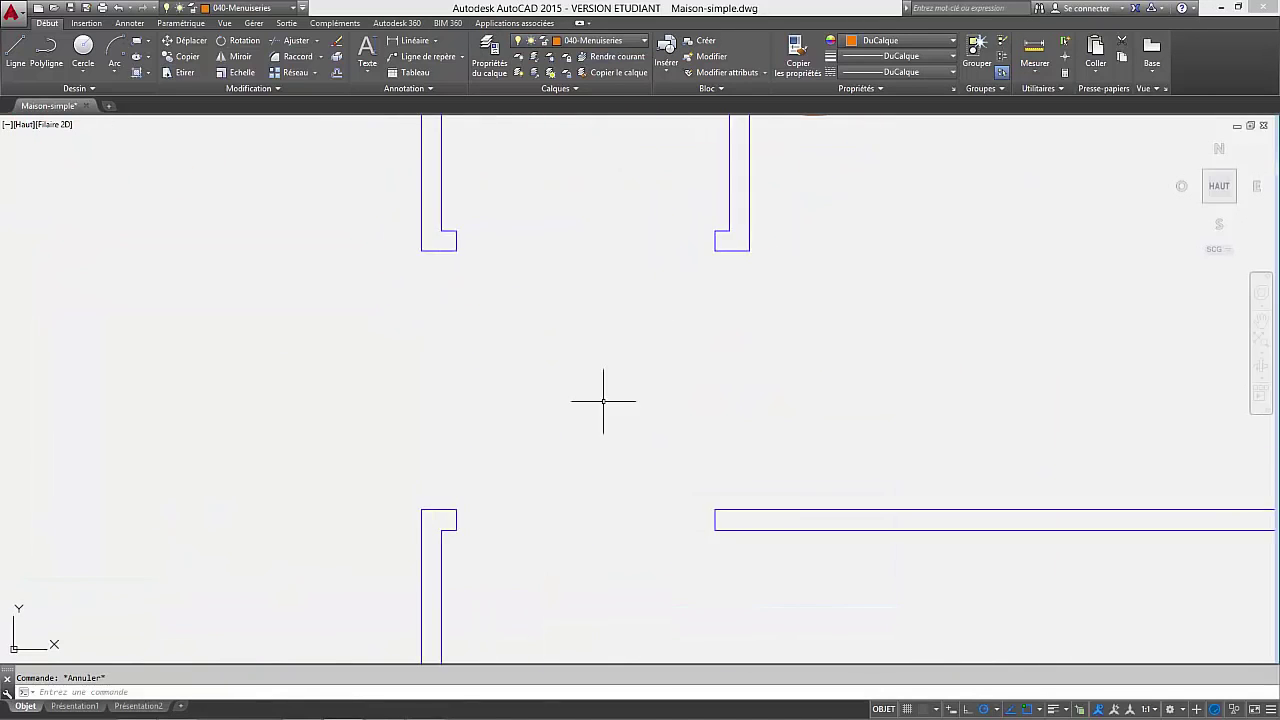
pyautogui.click(86, 23)
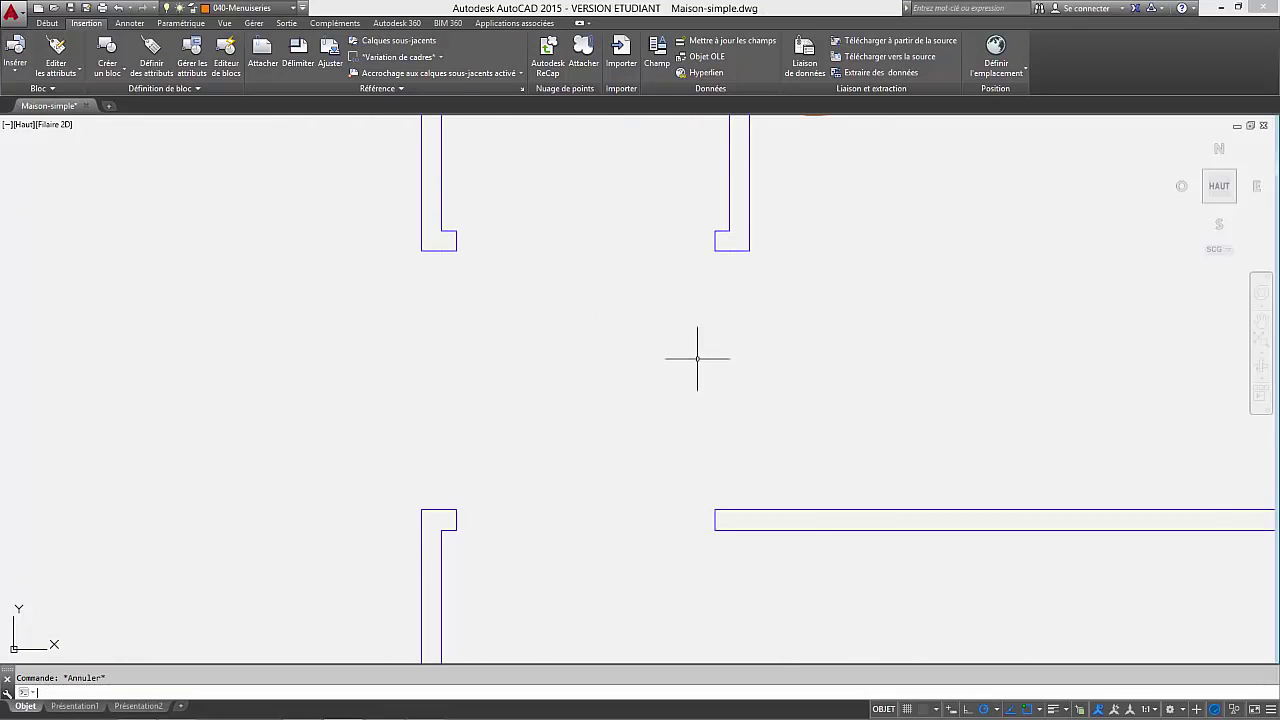
pyautogui.write('i')
pyautogui.press('Return')
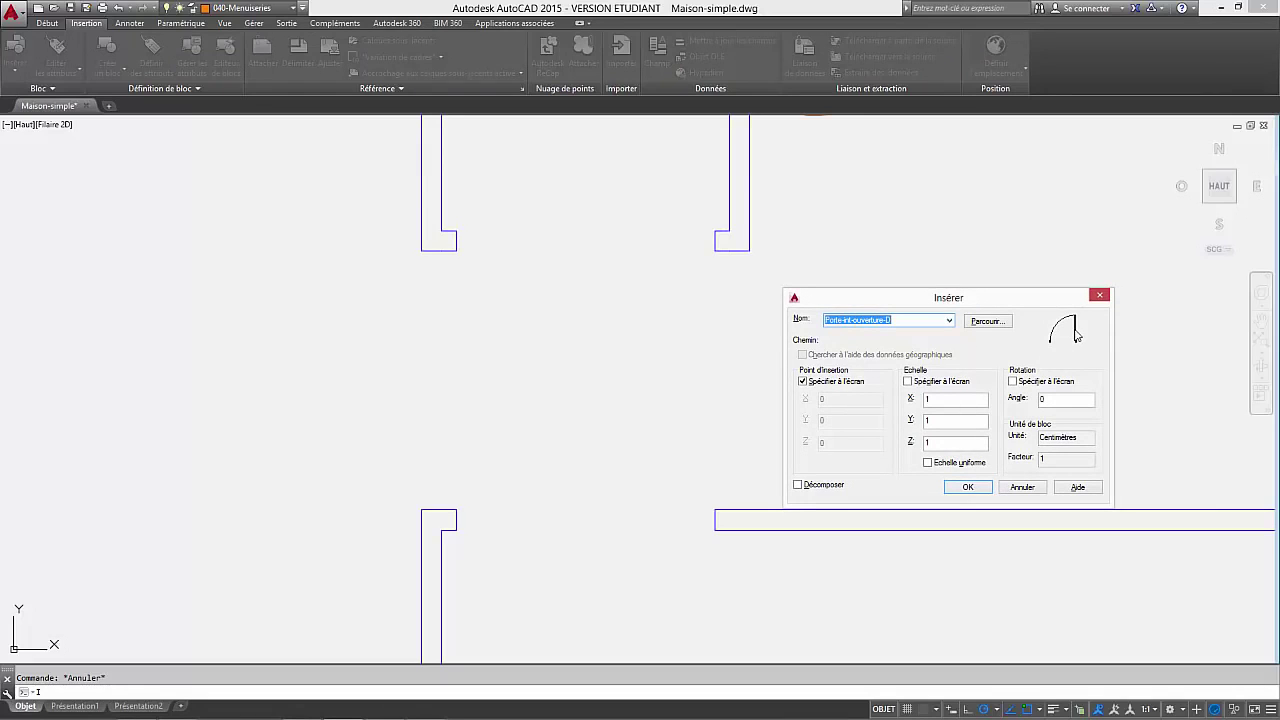
pyautogui.doubleClick(1068, 397)
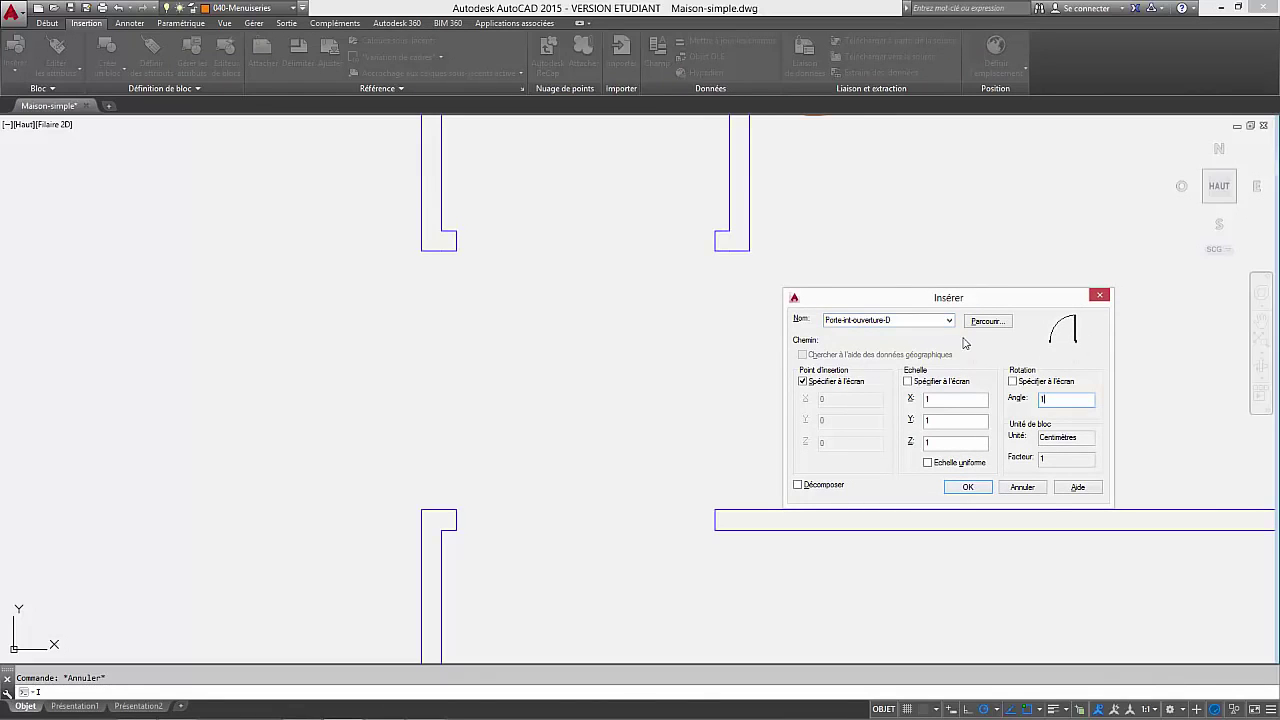
pyautogui.write('180')
pyautogui.press('Return')
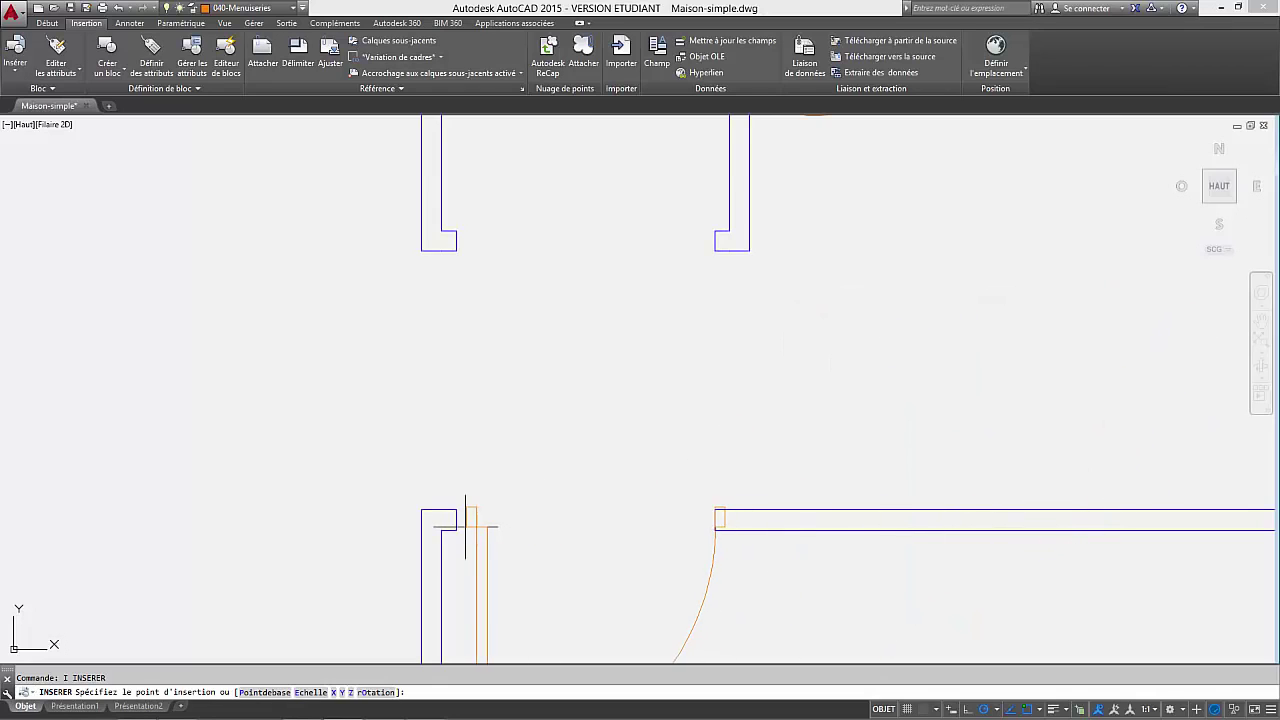
pyautogui.click(456, 530)
# Insert another Porte-int-ouverture-D block rotated -90°, placed freely just beside the opening to the right-hand room.
pyautogui.press('Return')
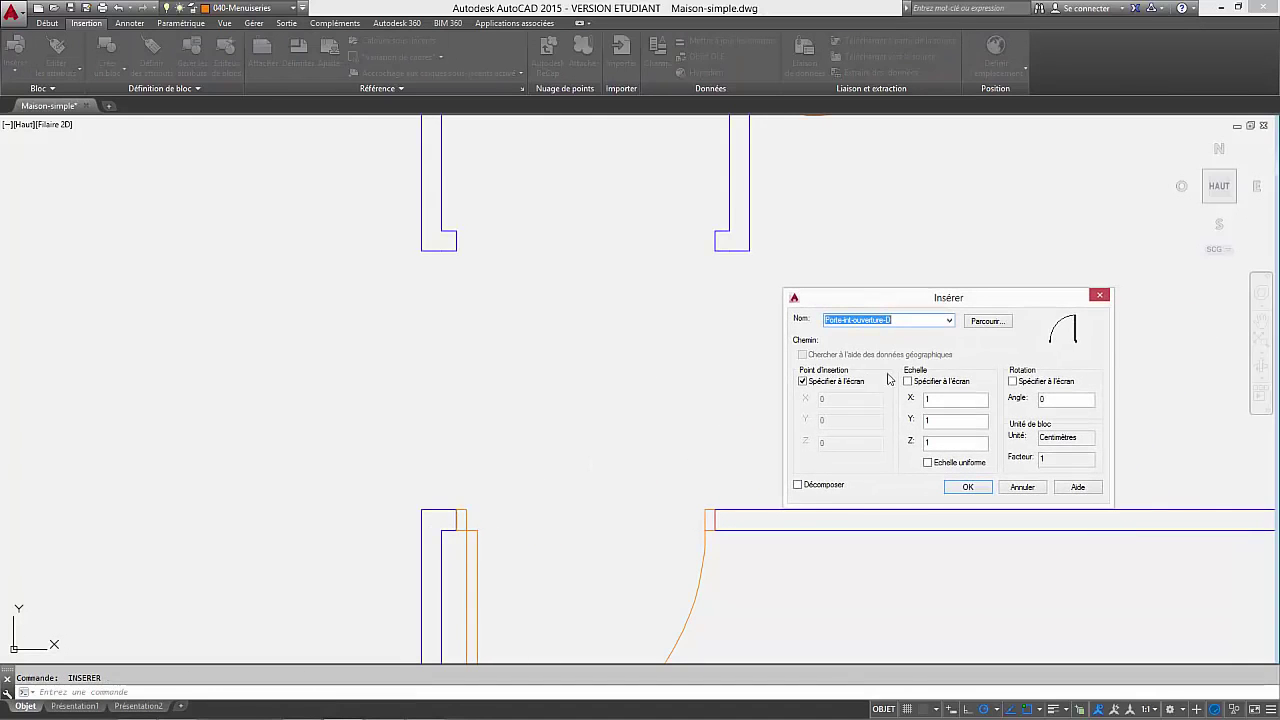
pyautogui.doubleClick(1045, 400)
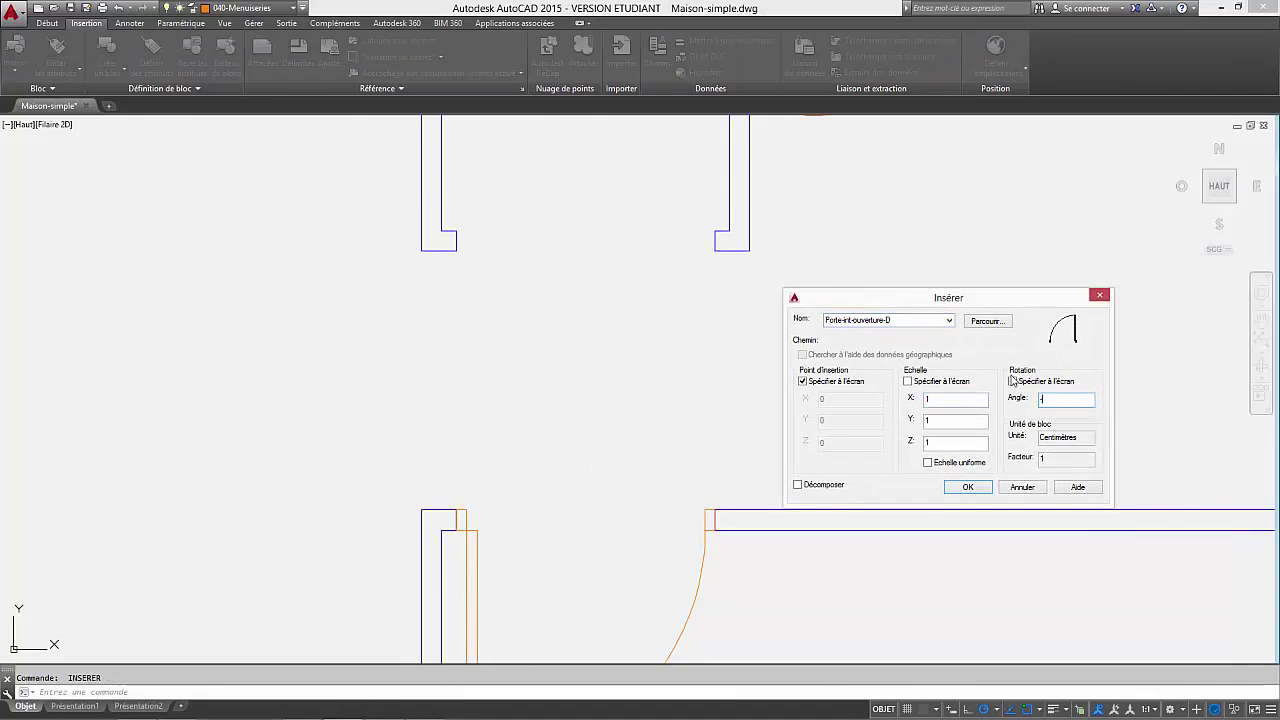
pyautogui.write('-90')
pyautogui.press('Return')
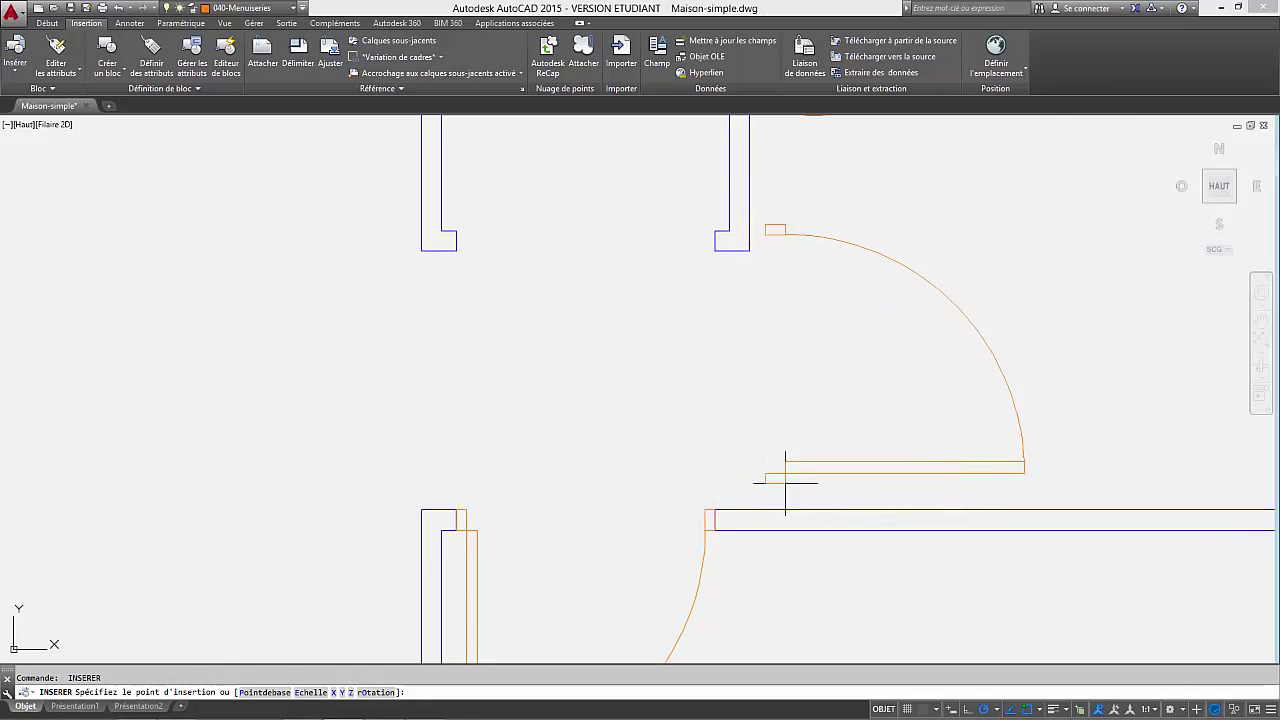
pyautogui.click(784, 480)
# Move the -90° door by its upper jamb's upper right corner to the lower right corner of the partition end above the opening.
pyautogui.scroll(4, 790, 170)
pyautogui.click(824, 244)
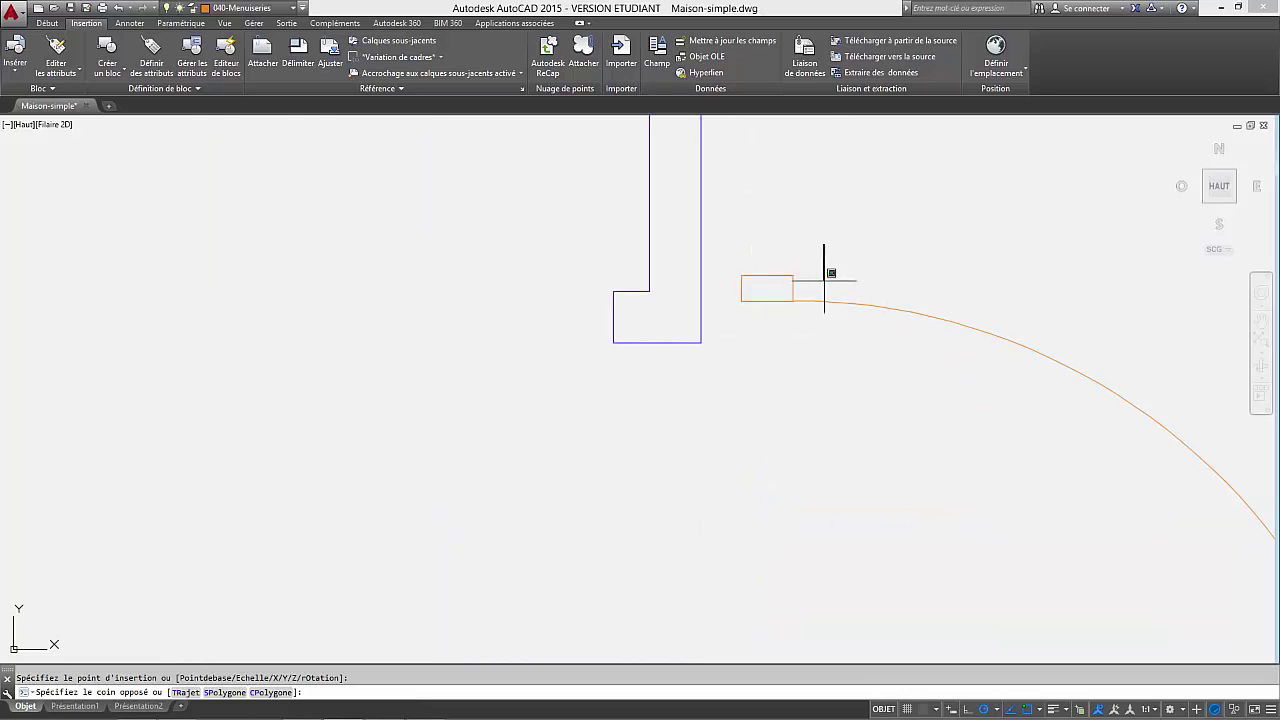
pyautogui.click(768, 323)
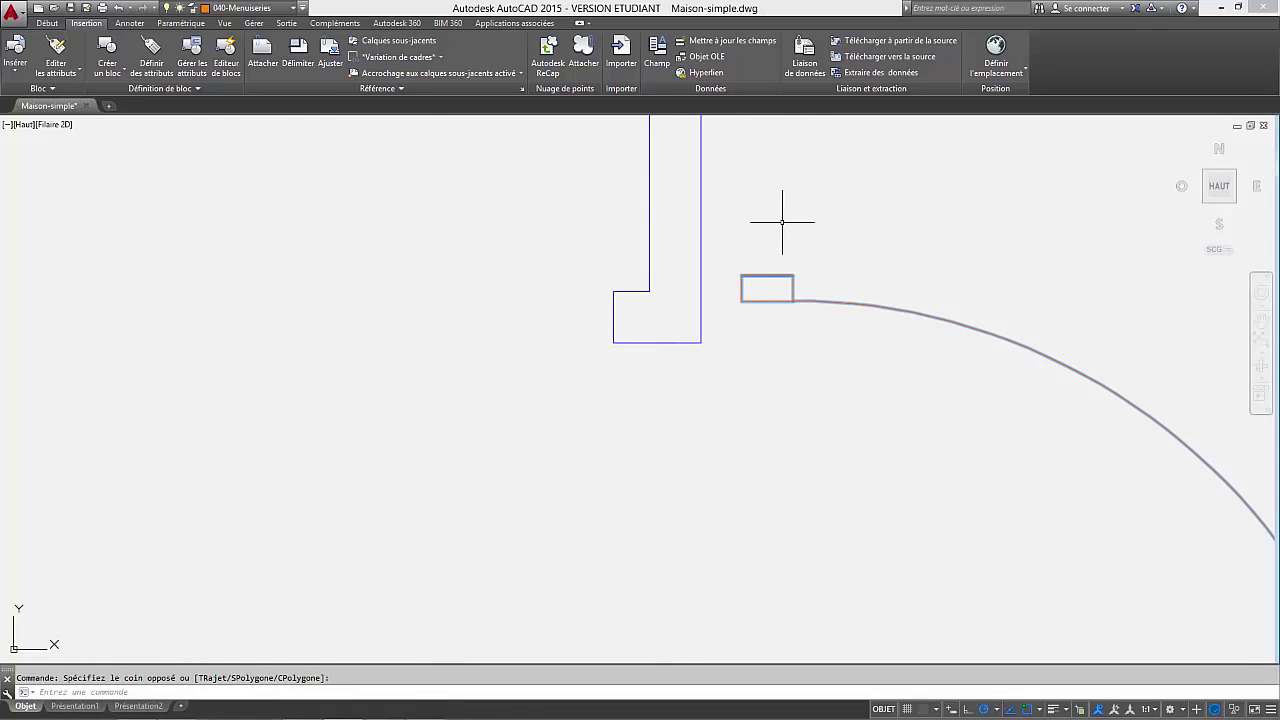
pyautogui.write('dp')
pyautogui.press('Return')
pyautogui.click(793, 276)
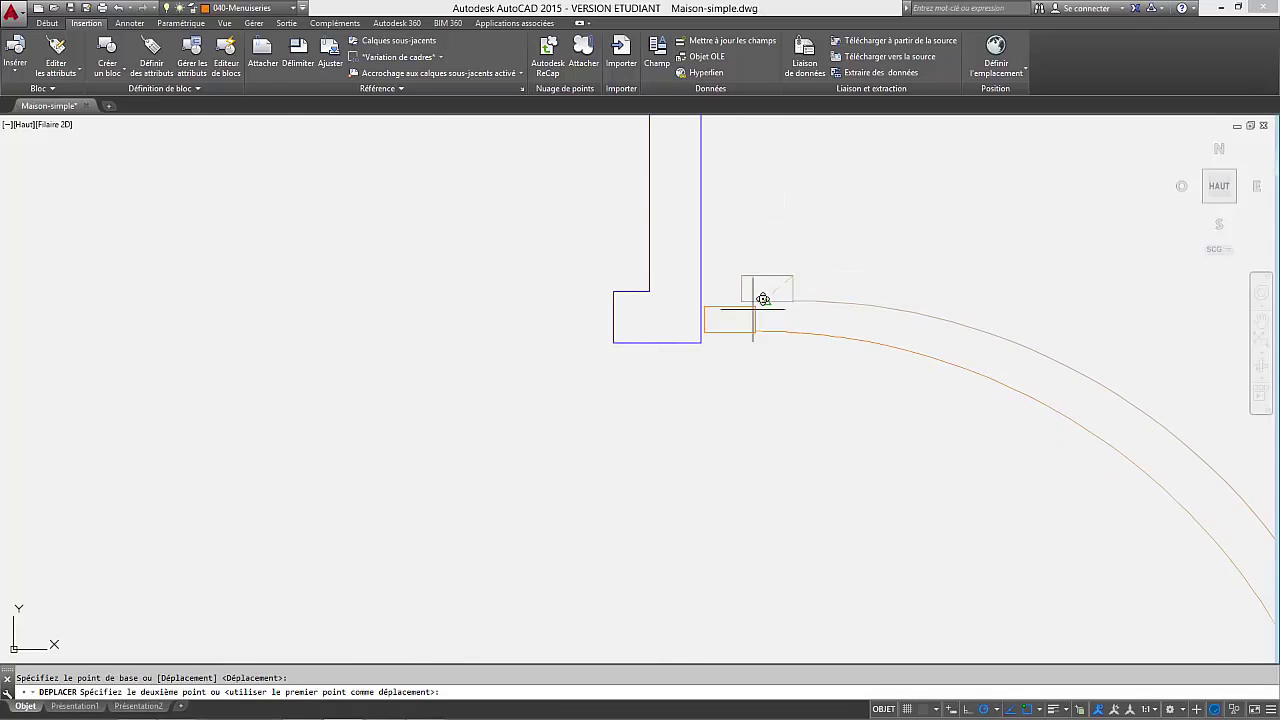
pyautogui.click(700, 343)
pyautogui.scroll(-6, 829, 300)
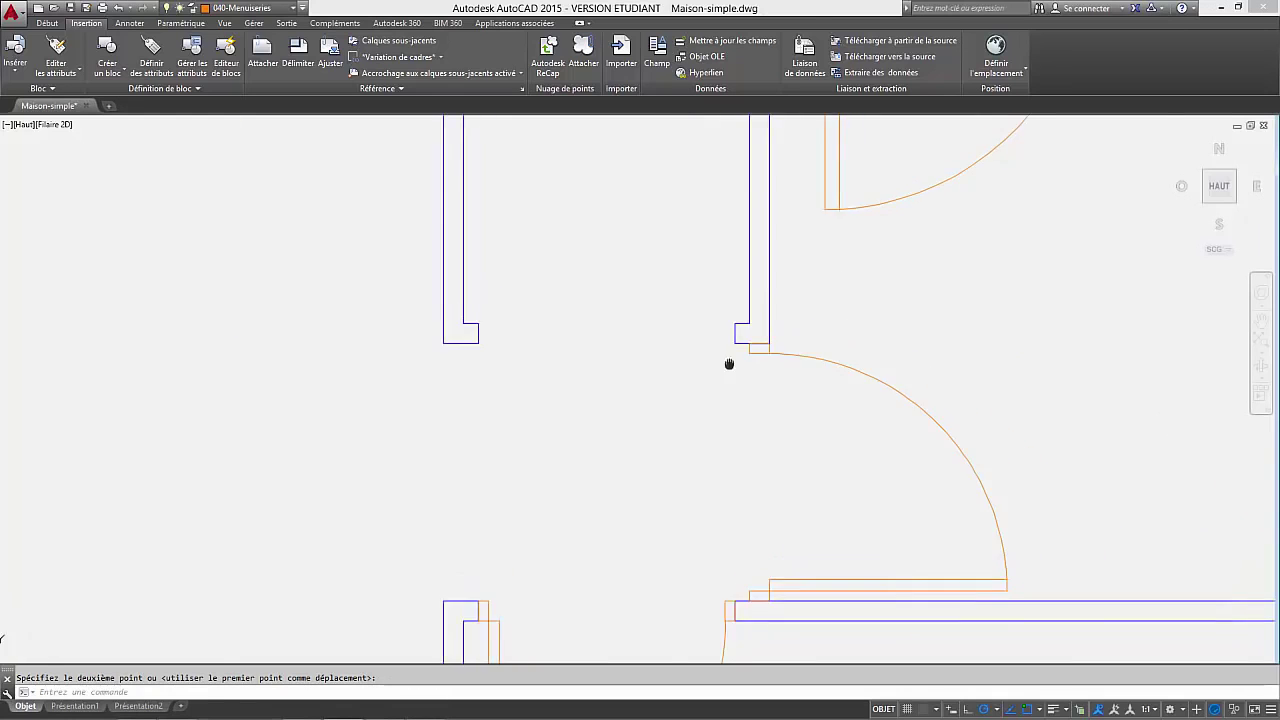
pyautogui.scroll(-3, 694, 413)
pyautogui.press('Escape')
# Insert Porte-int-ouverture-D unrotated at the upper opening, on the lower corner of the right partition return.
pyautogui.scroll(5, 634, 432)
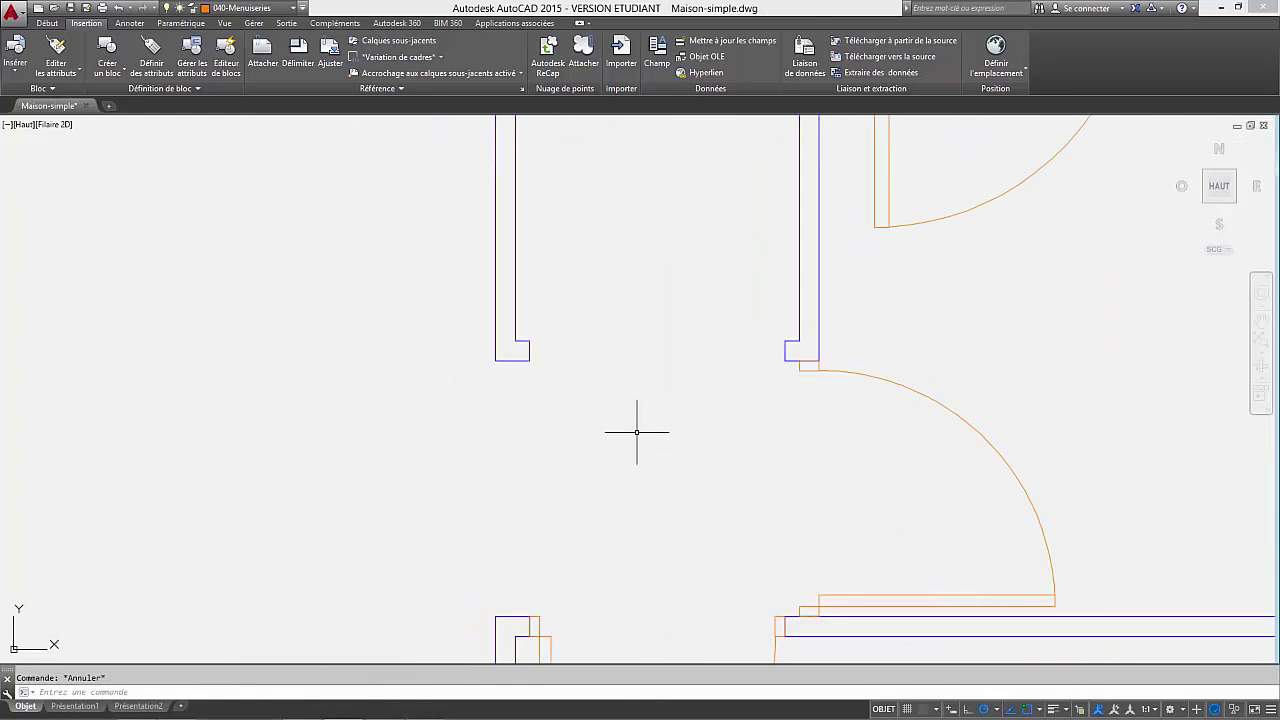
pyautogui.write('i')
pyautogui.press('Return')
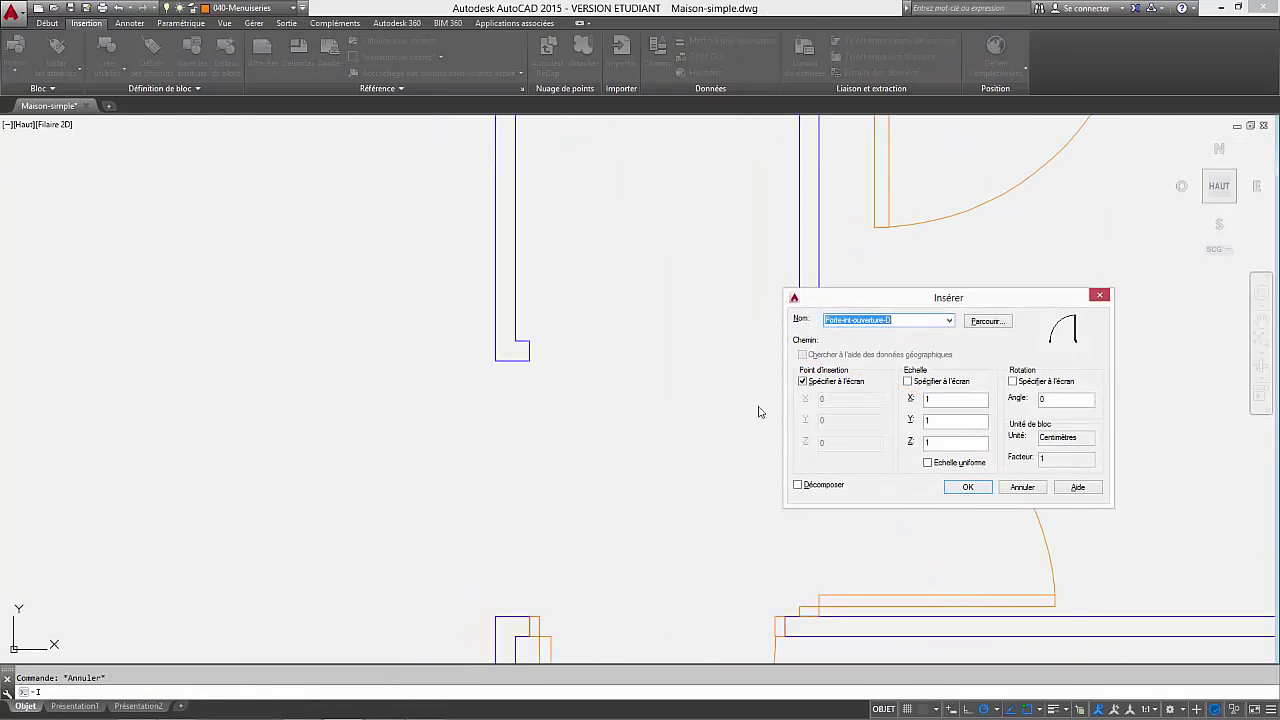
pyautogui.click(966, 489)
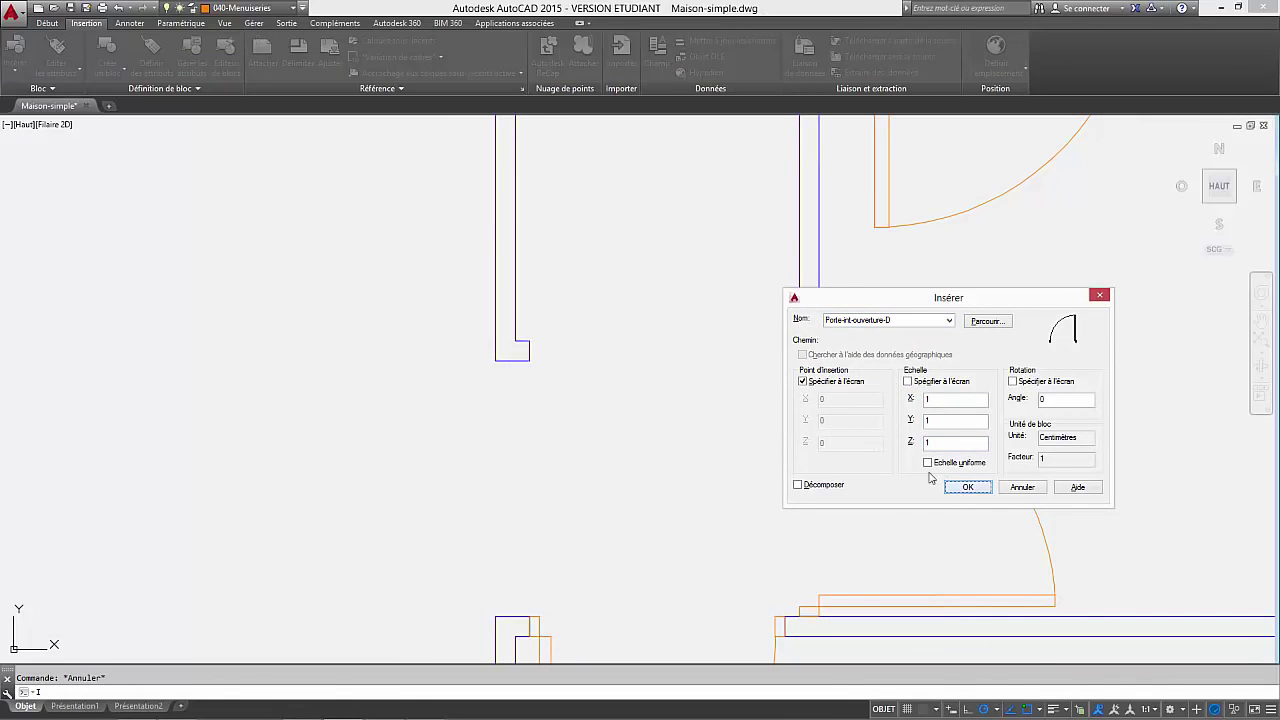
pyautogui.press('Return')
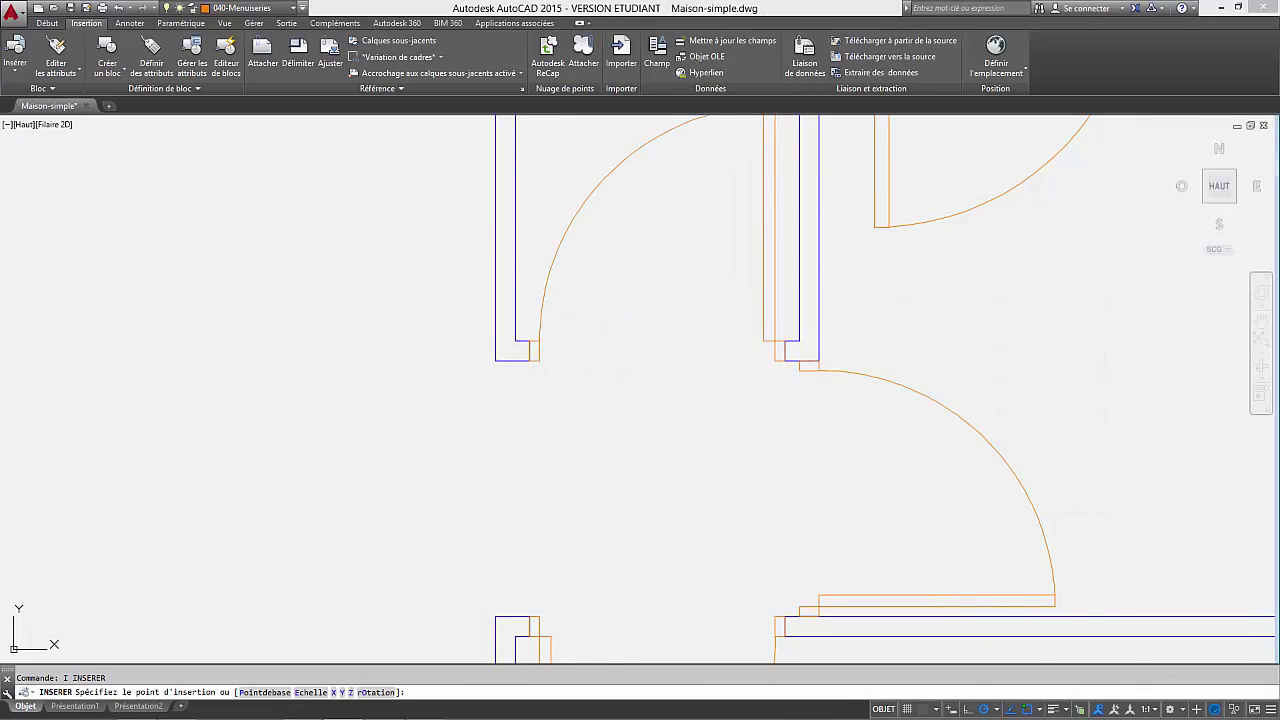
pyautogui.scroll(-3, 671, 394)
pyautogui.scroll(-2, 671, 423)
pyautogui.click(614, 409)
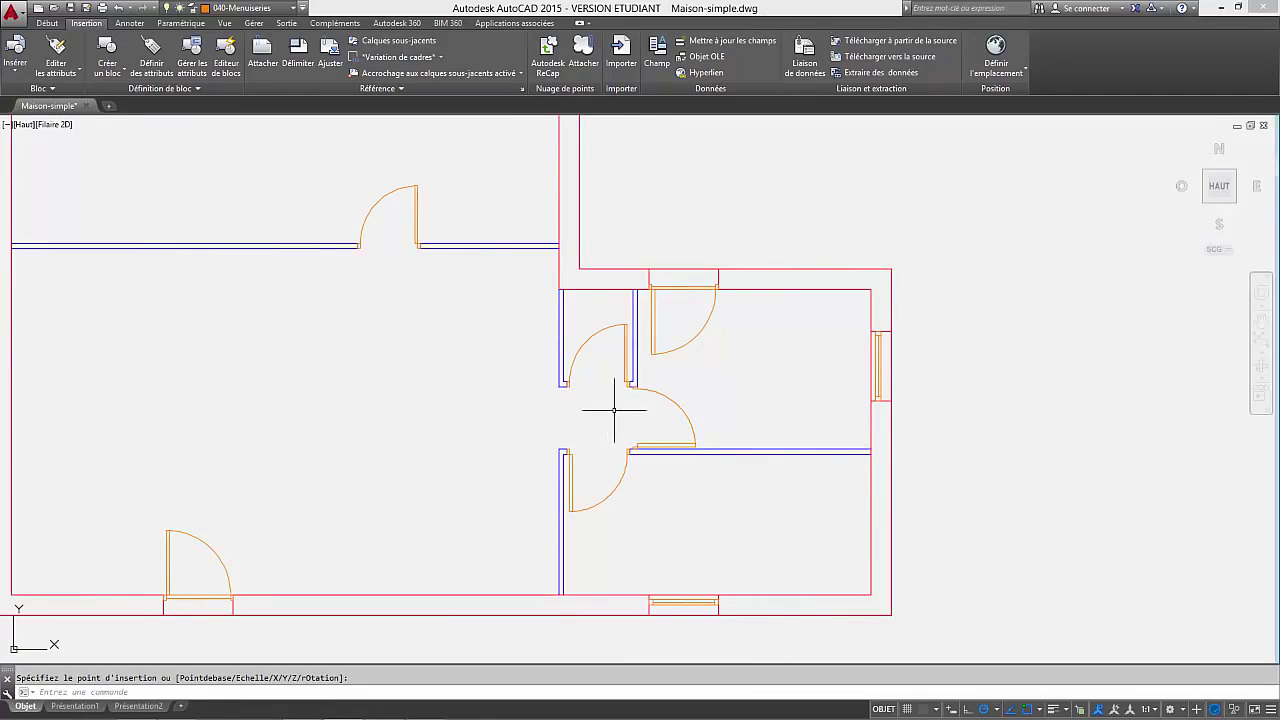
# Stretch the small rooms' partitions and three interior doors 30 units downward, excluding the exterior door and right-hand window from the selection.
pyautogui.moveTo(594, 420); pyautogui.dragTo(511, 434, button='middle')
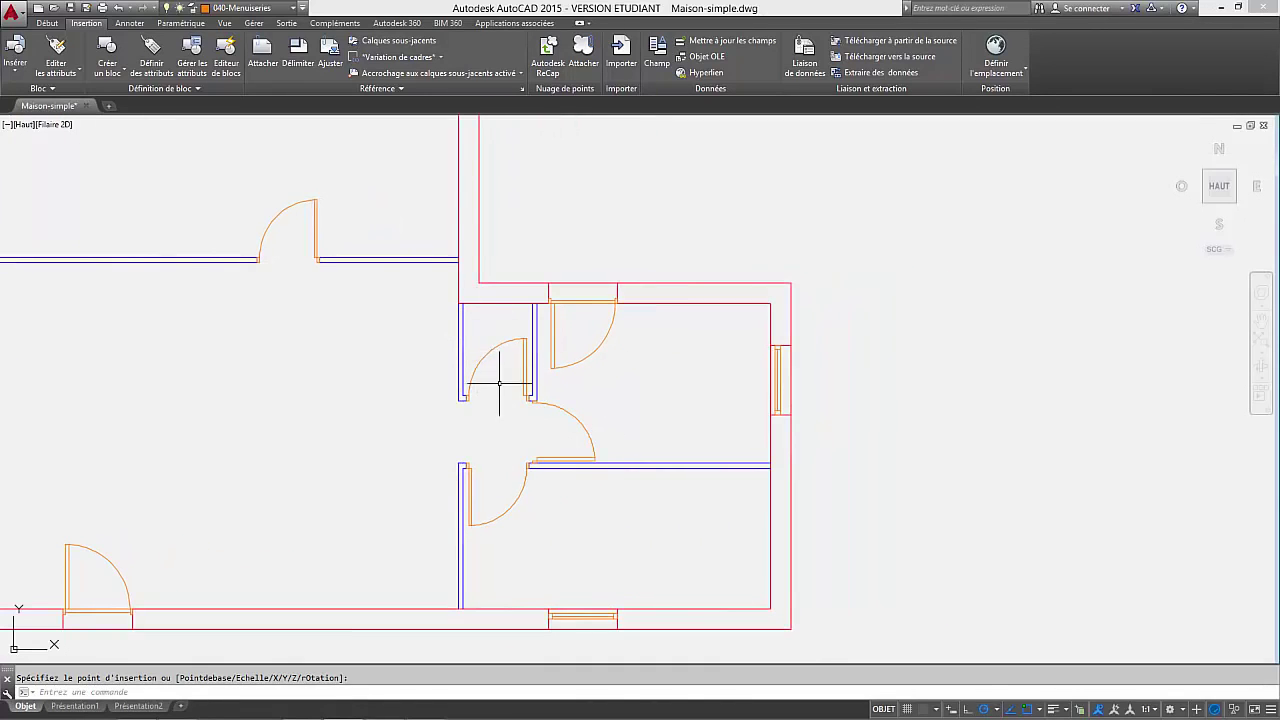
pyautogui.moveTo(503, 434); pyautogui.dragTo(466, 428, button='middle')
pyautogui.click(47, 23)
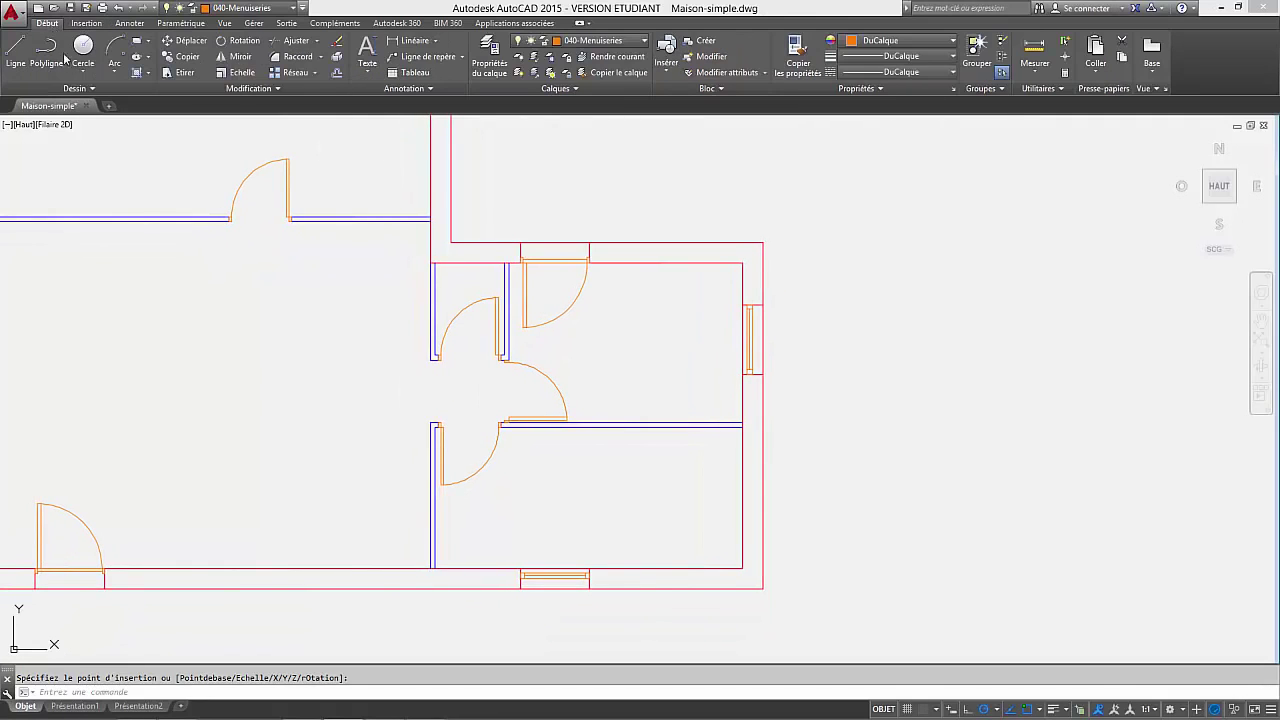
pyautogui.click(183, 72)
pyautogui.click(809, 503)
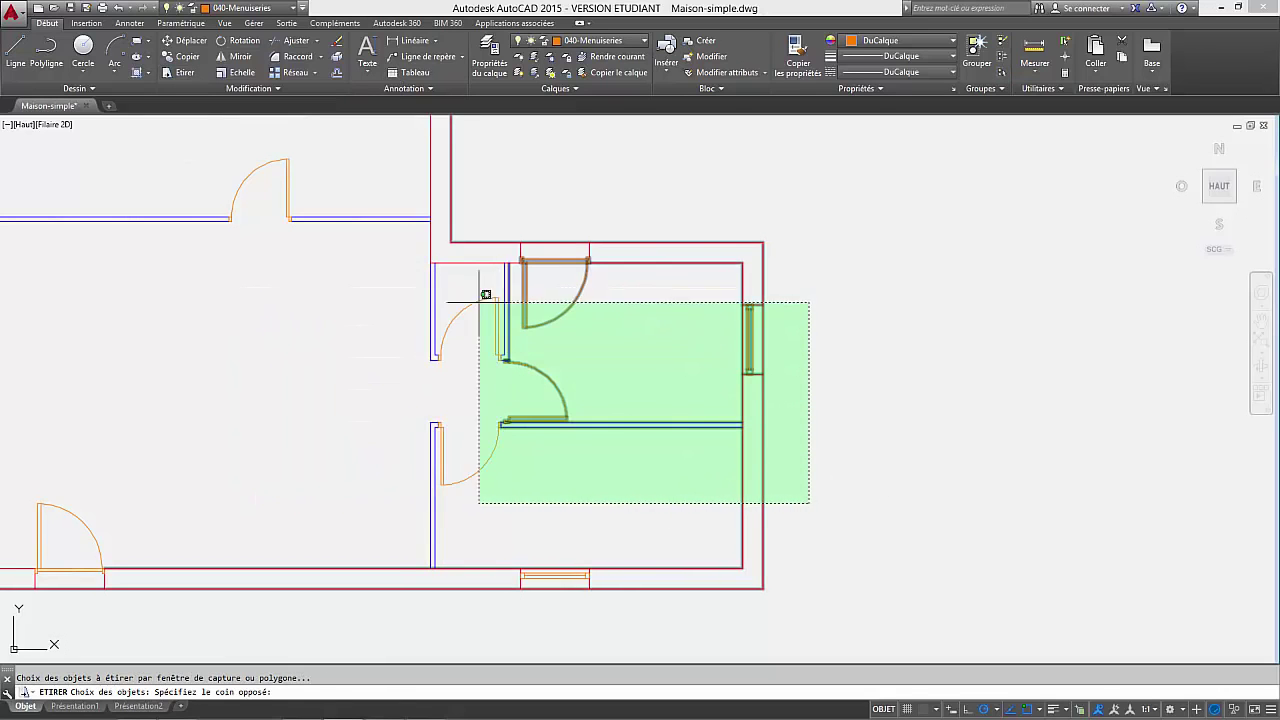
pyautogui.click(374, 285)
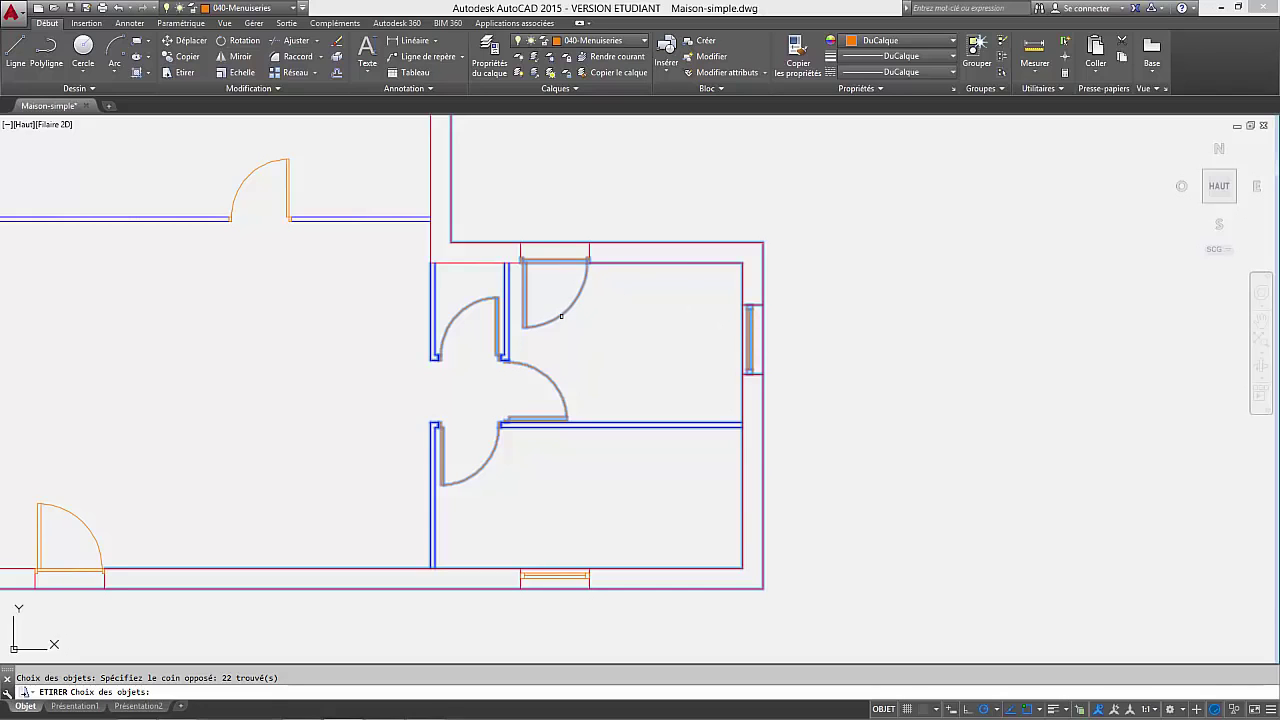
pyautogui.keyDown('shift'); pyautogui.click(566, 315); pyautogui.keyUp('shift')
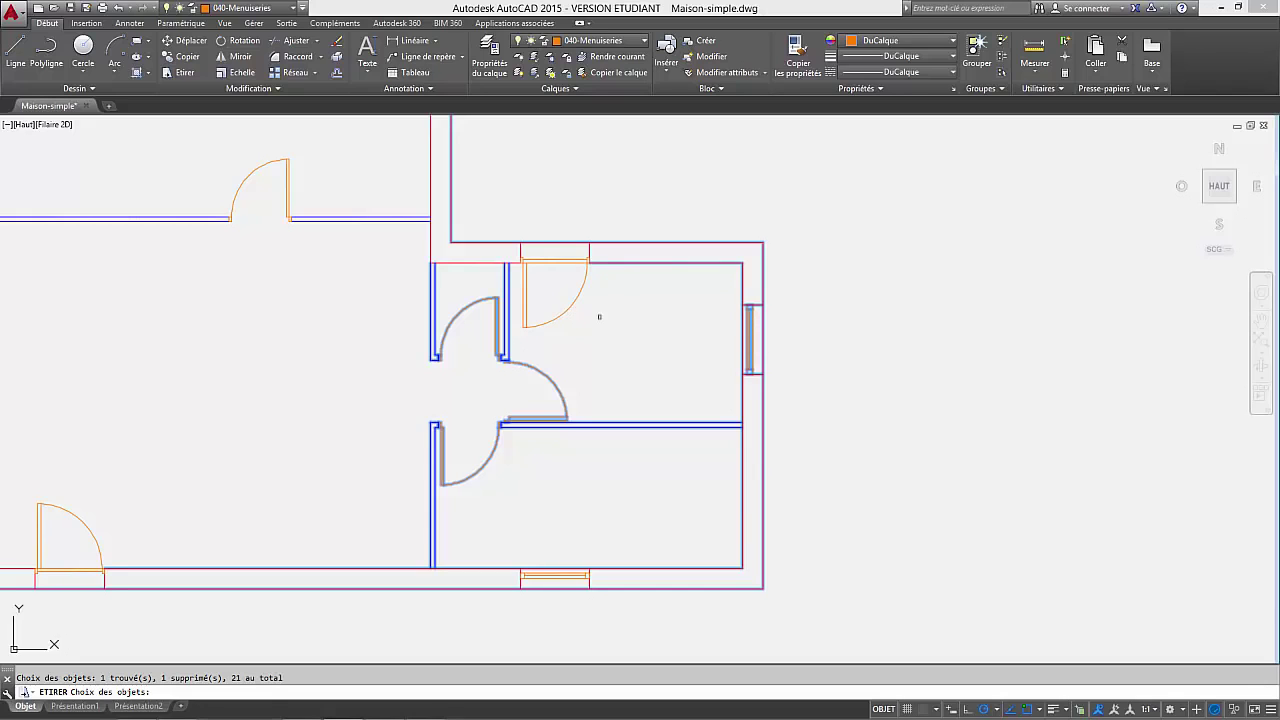
pyautogui.click(709, 283)
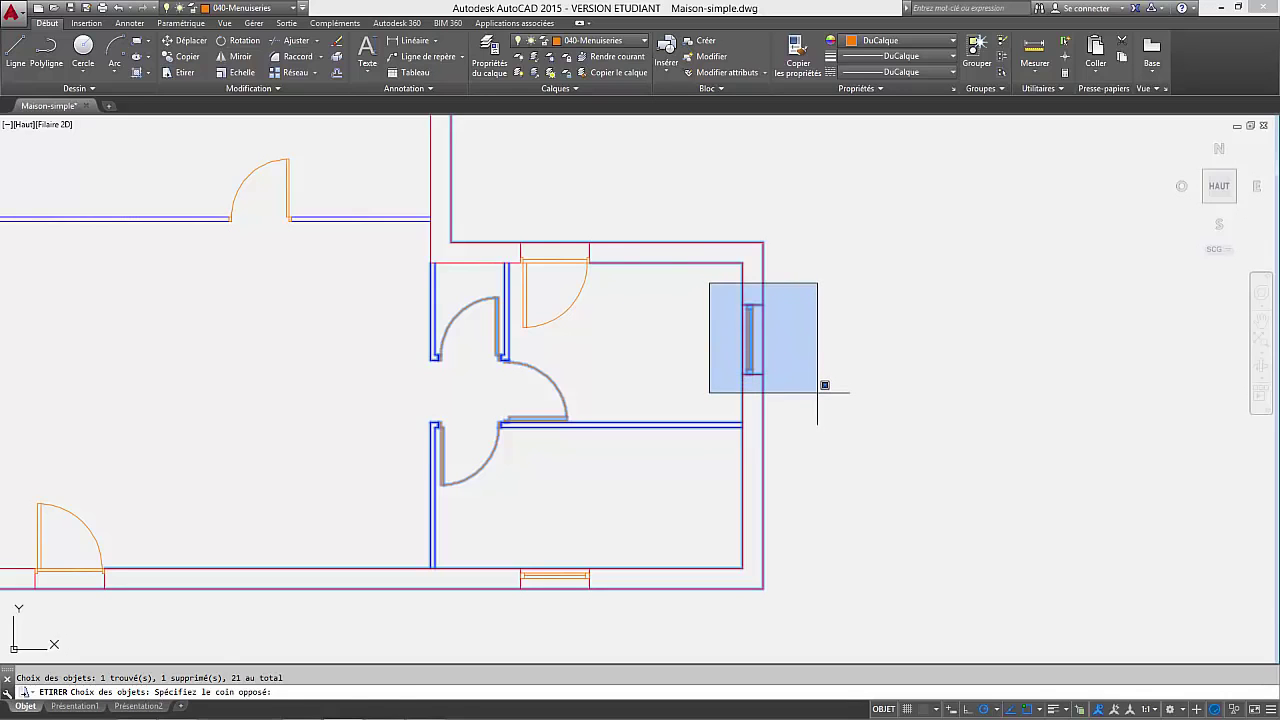
pyautogui.keyDown('shift'); pyautogui.click(817, 392); pyautogui.keyUp('shift')
pyautogui.press('Return')
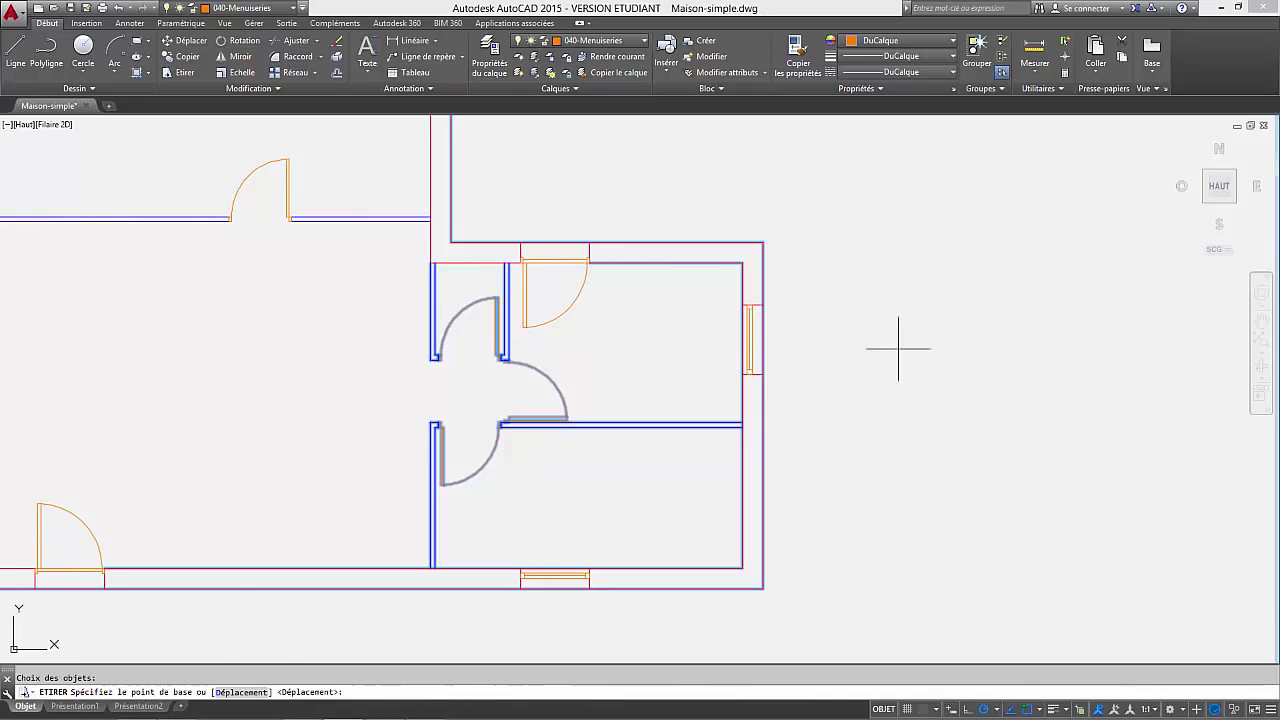
pyautogui.click(899, 326)
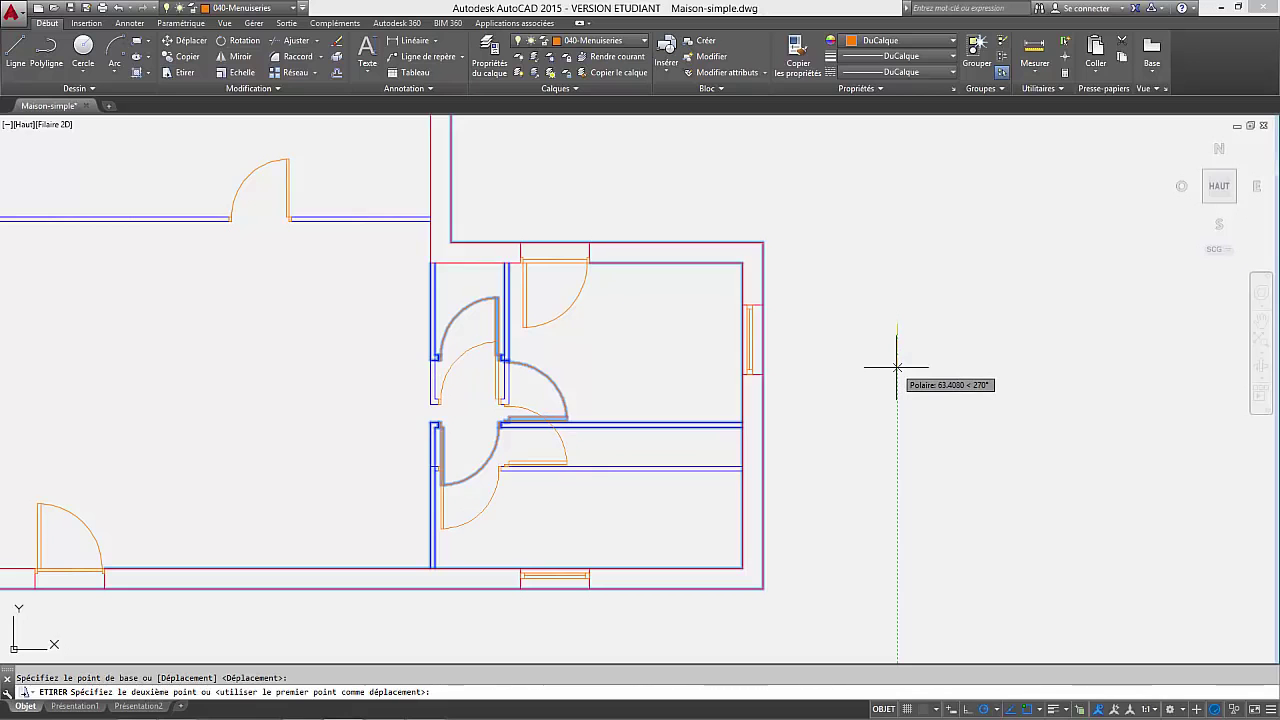
pyautogui.write('30')
pyautogui.press('Return')
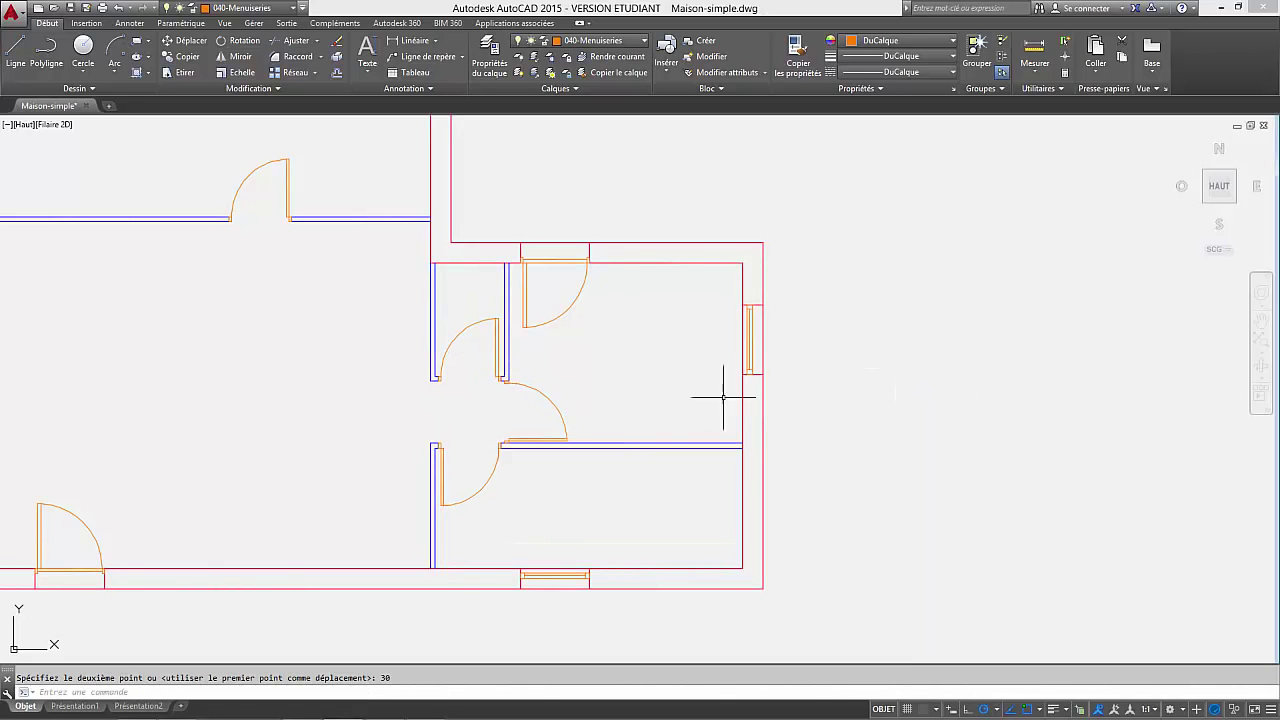
# Make 010-Murs hachures the current layer.
pyautogui.moveTo(662, 417)
pyautogui.mouseDown(button='middle')
pyautogui.moveTo(840, 465)
pyautogui.moveTo(936, 456)
pyautogui.moveTo(791, 514)
pyautogui.moveTo(783, 500)
pyautogui.mouseUp(button='middle')
pyautogui.scroll(-2, 894, 457)
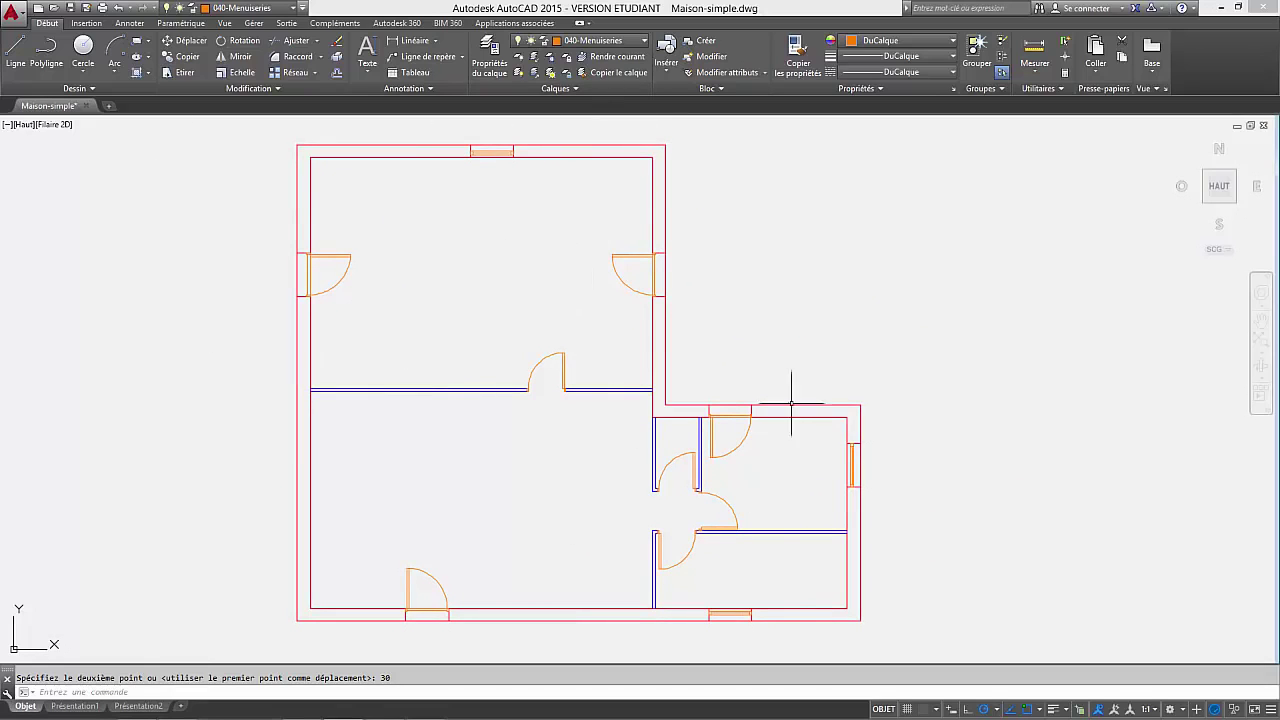
pyautogui.click(598, 41)
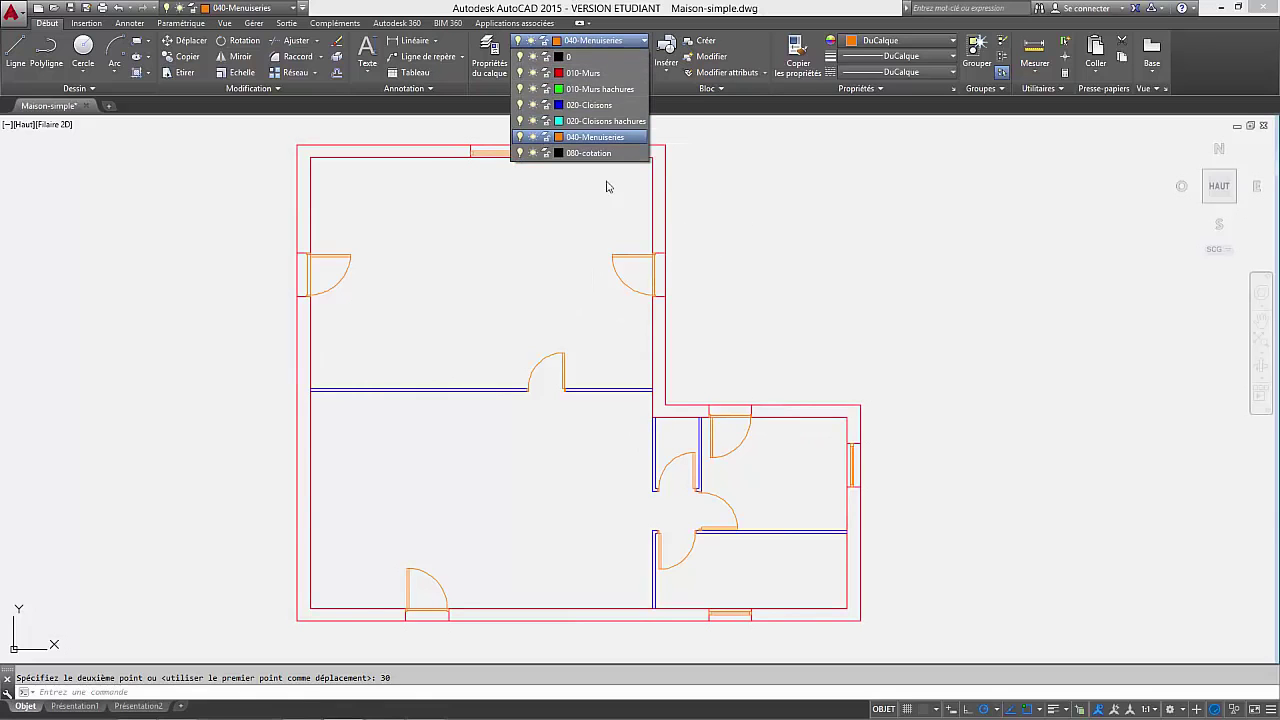
pyautogui.click(592, 89)
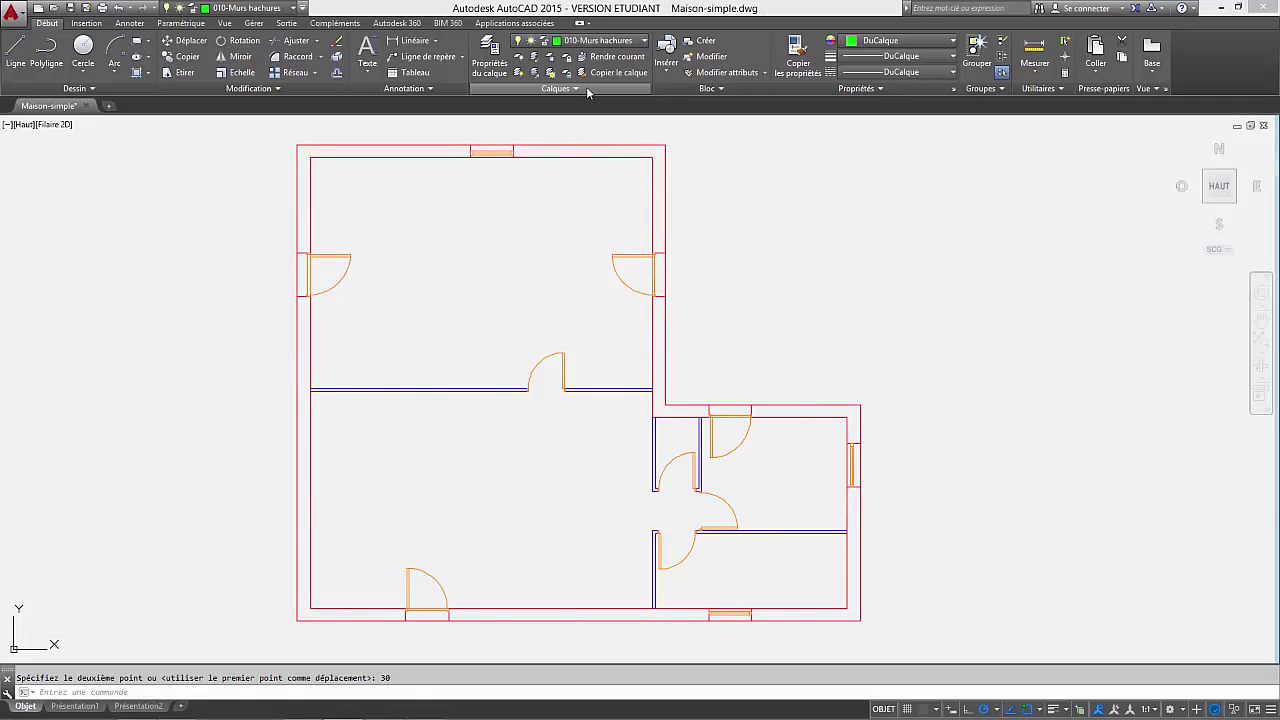
# Hatch all the exterior wall segments with the AR-CONC pattern at scale 0.1, leaving the door and window openings unhatched.
pyautogui.click(137, 56)
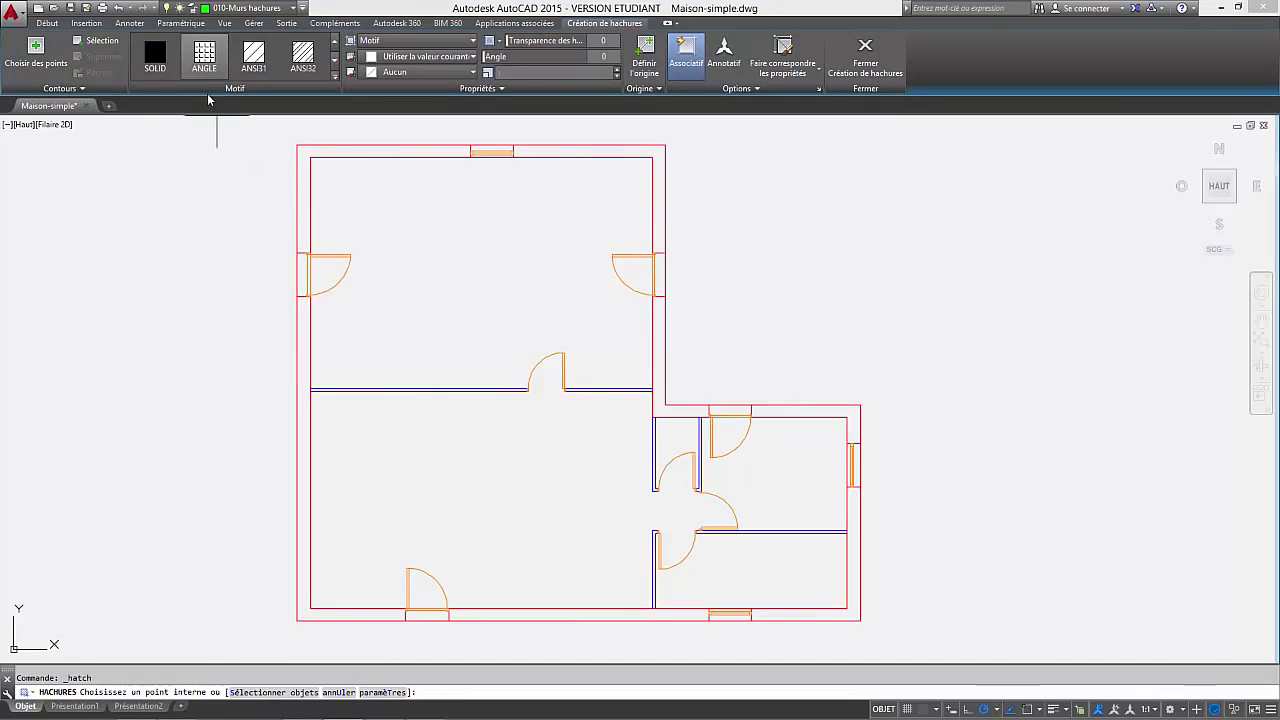
pyautogui.click(335, 77)
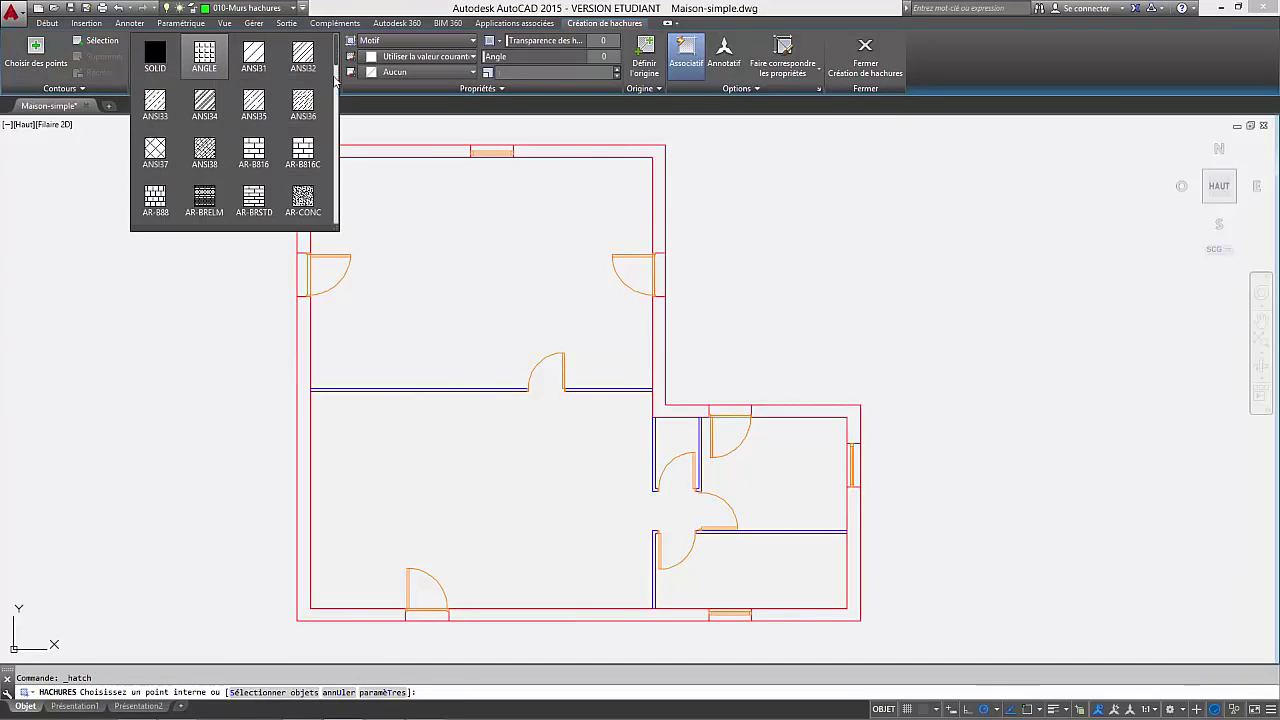
pyautogui.click(305, 203)
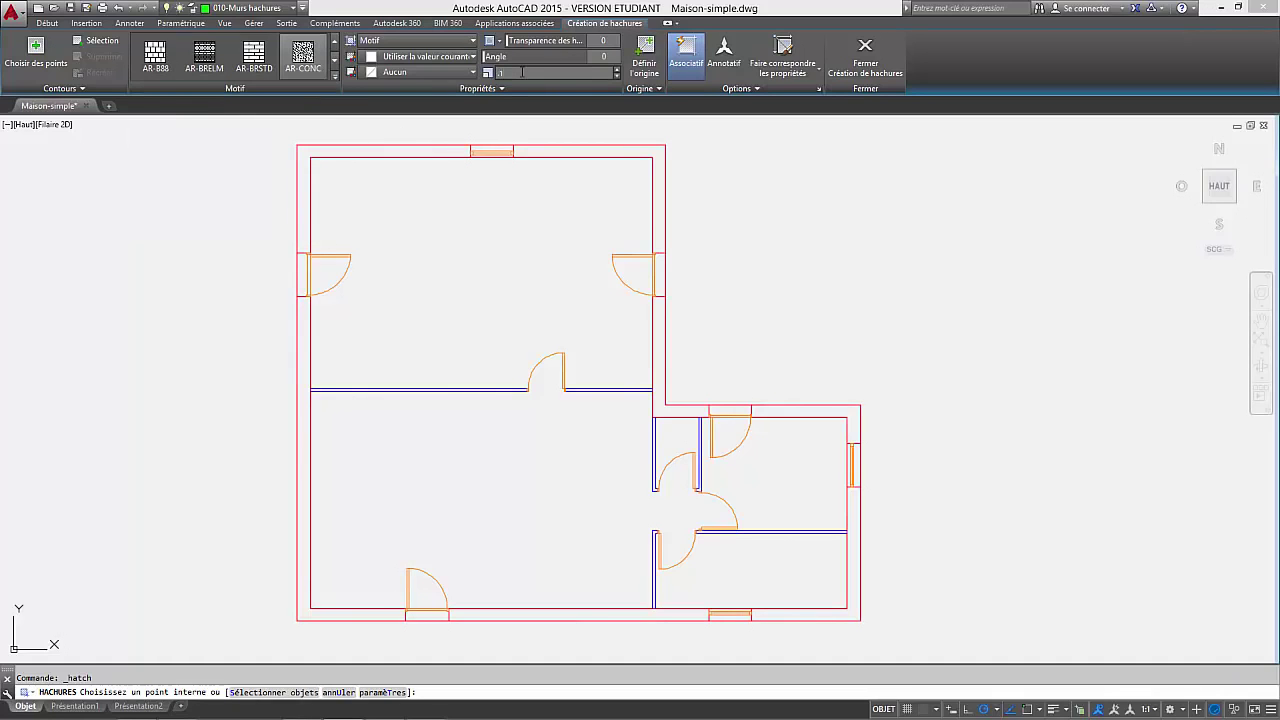
pyautogui.click(318, 151)
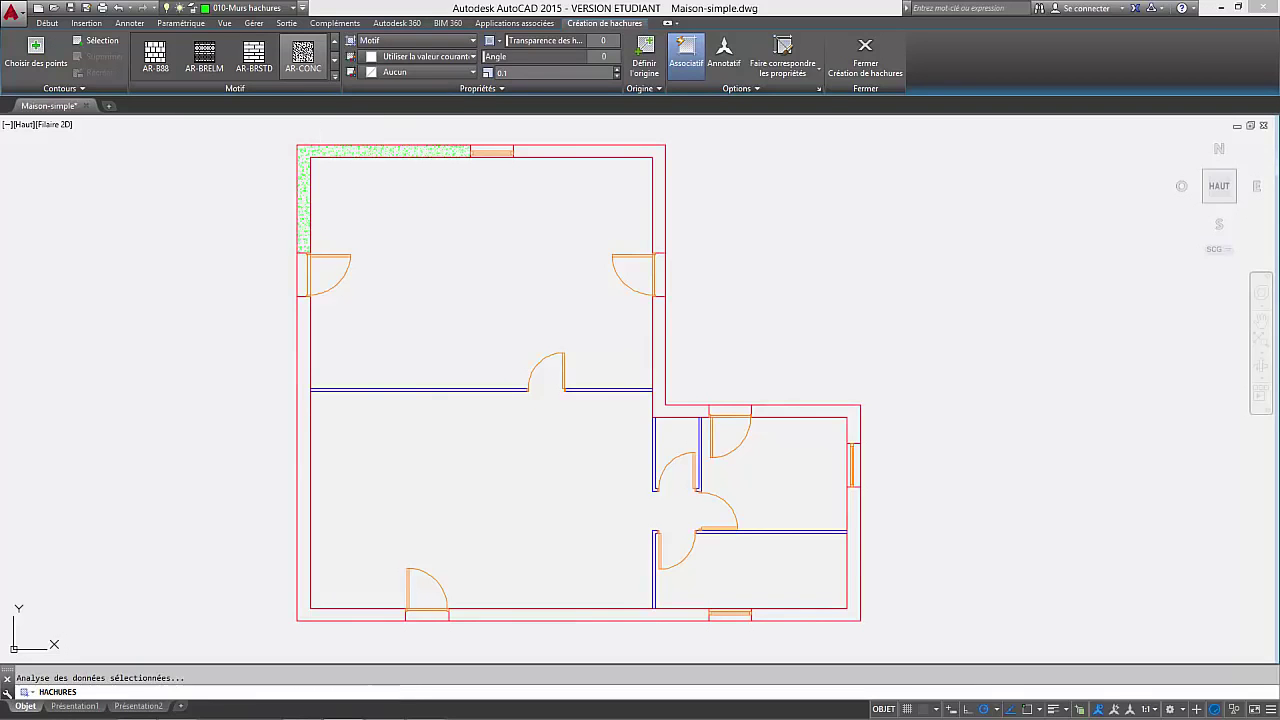
pyautogui.click(556, 151)
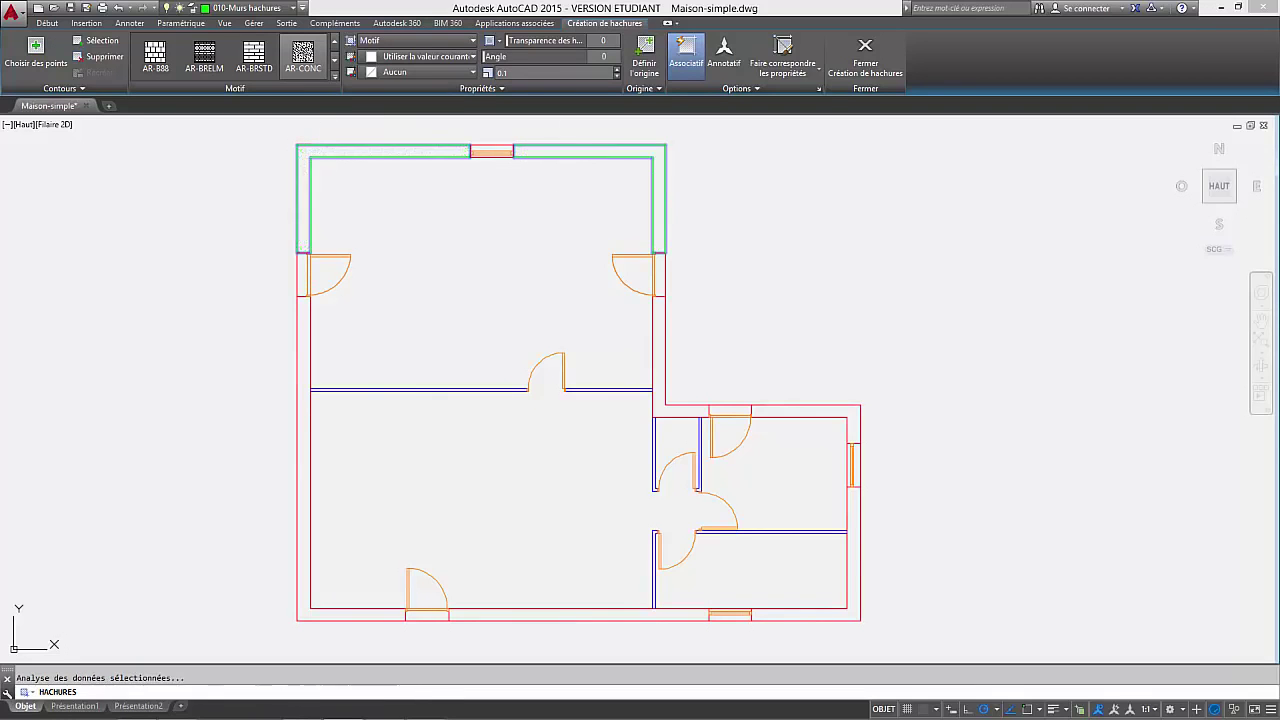
pyautogui.click(659, 345)
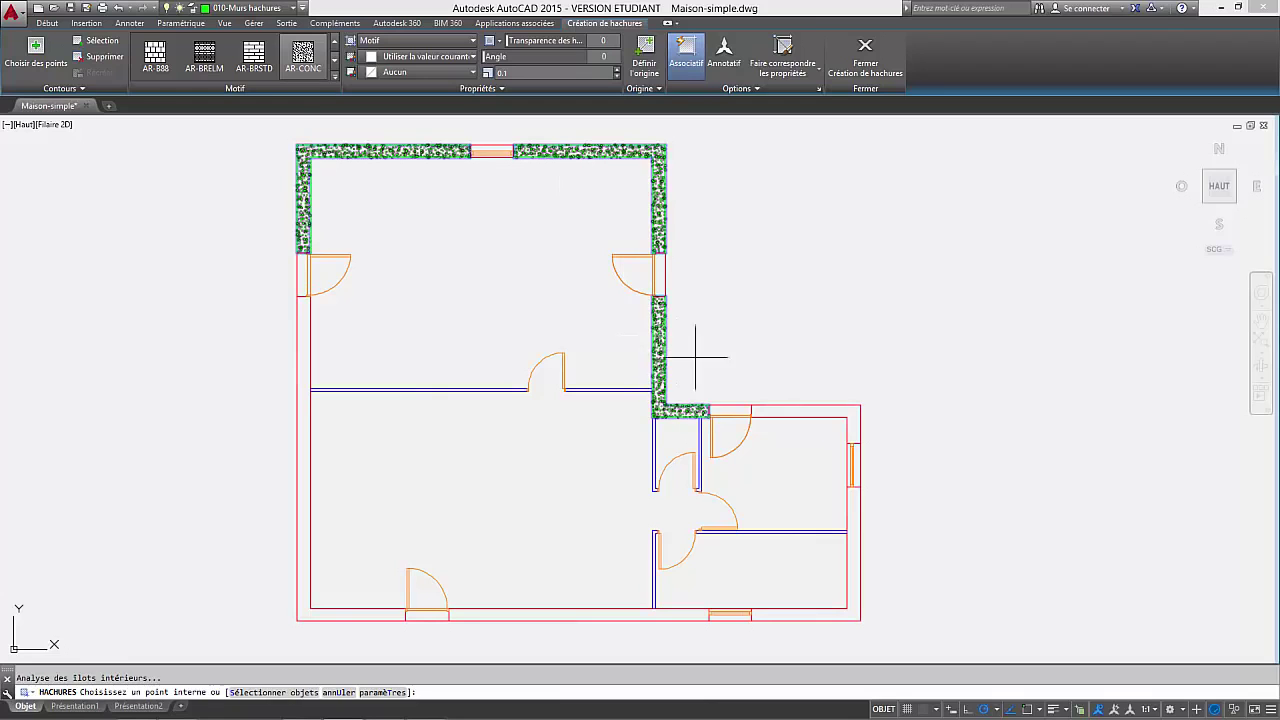
pyautogui.click(786, 410)
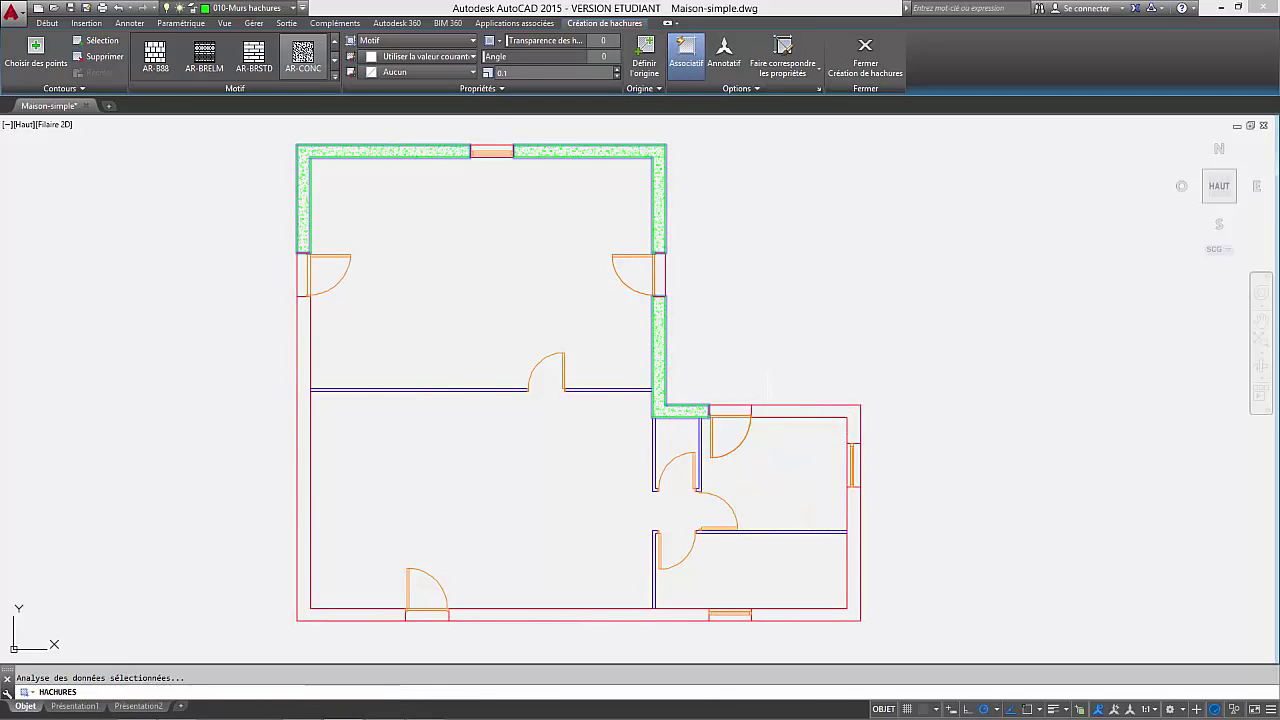
pyautogui.click(785, 614)
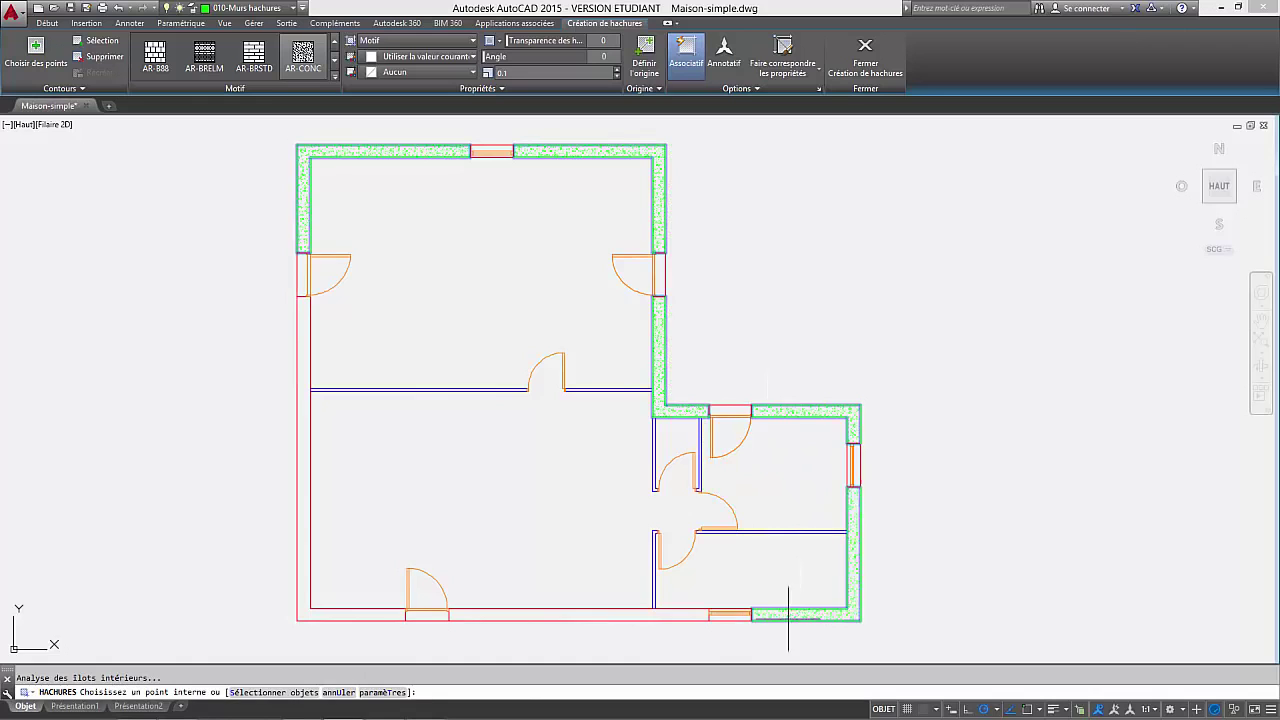
pyautogui.click(668, 614)
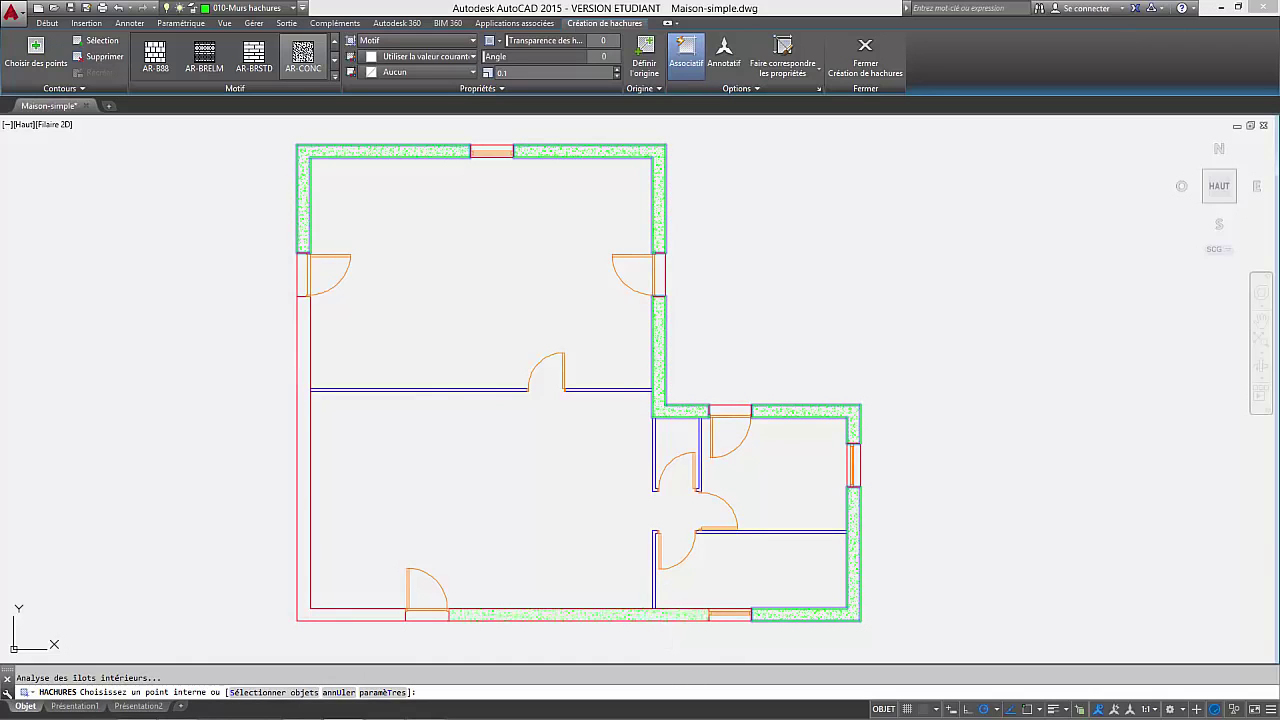
pyautogui.click(369, 613)
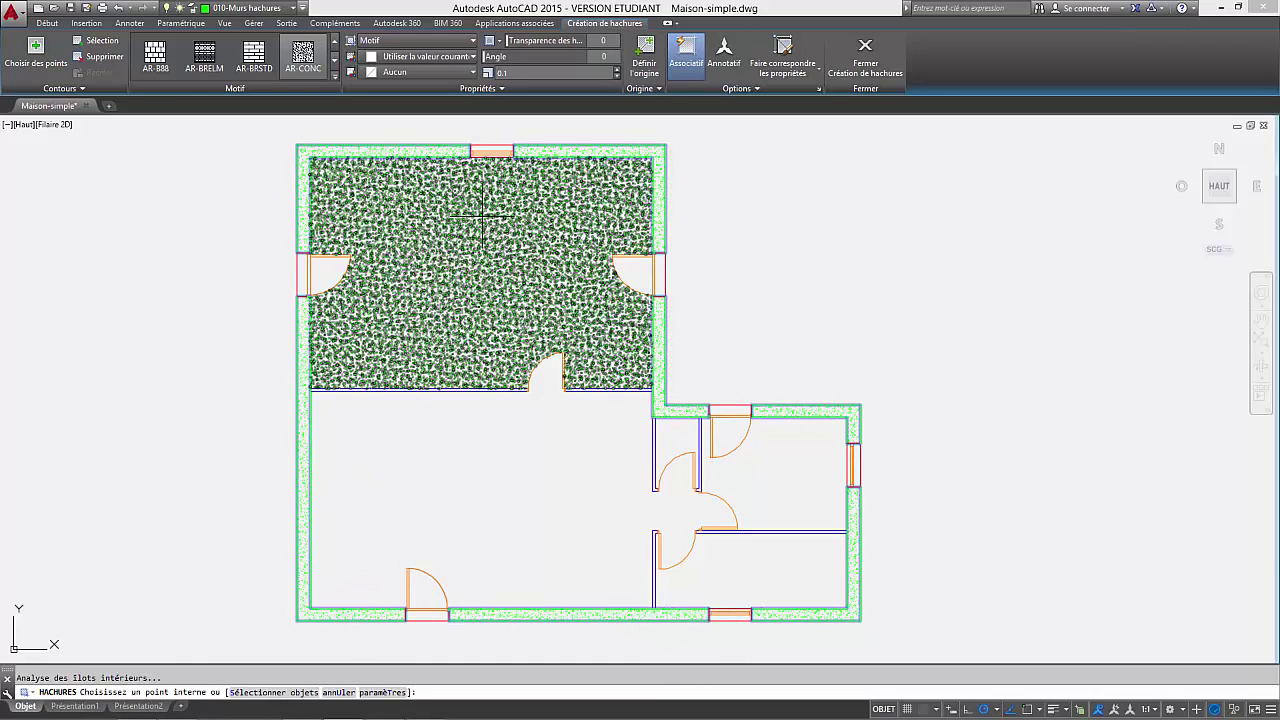
pyautogui.press('Return')
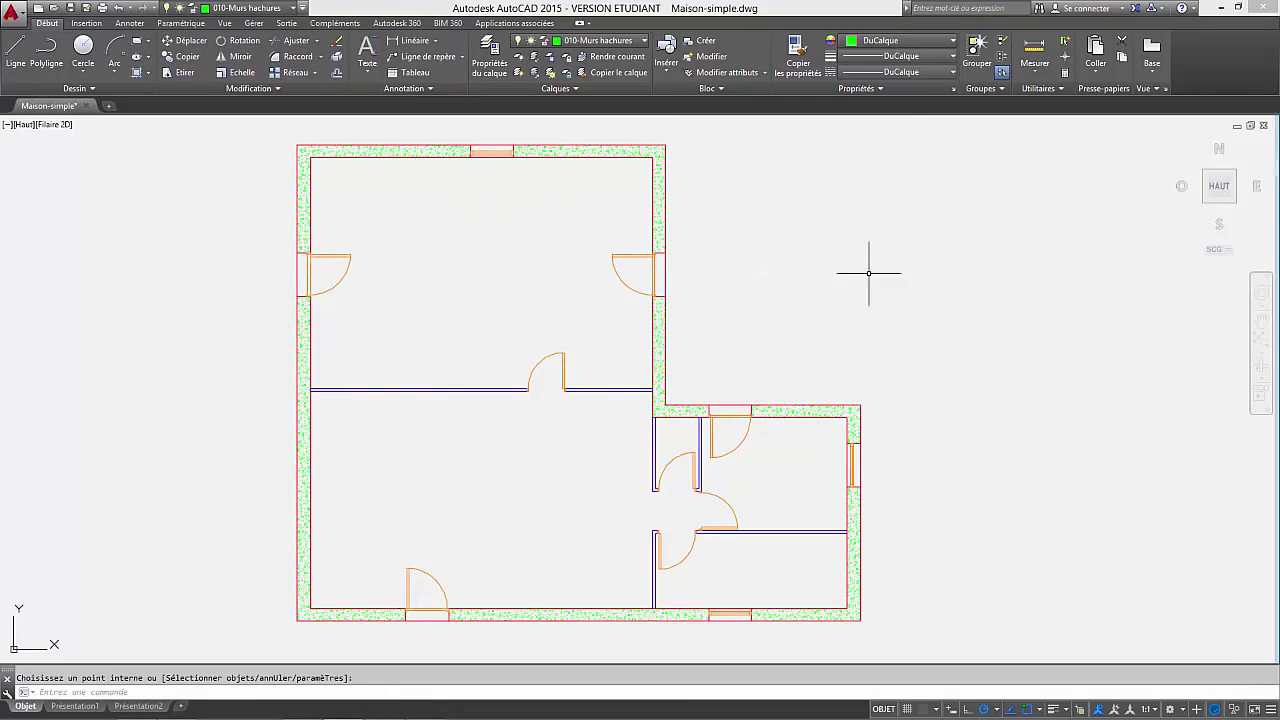
# On layer 020-Cloisons hachures, fill both segments of the horizontal partition between the two large rooms with a SOLID hatch.
pyautogui.click(608, 41)
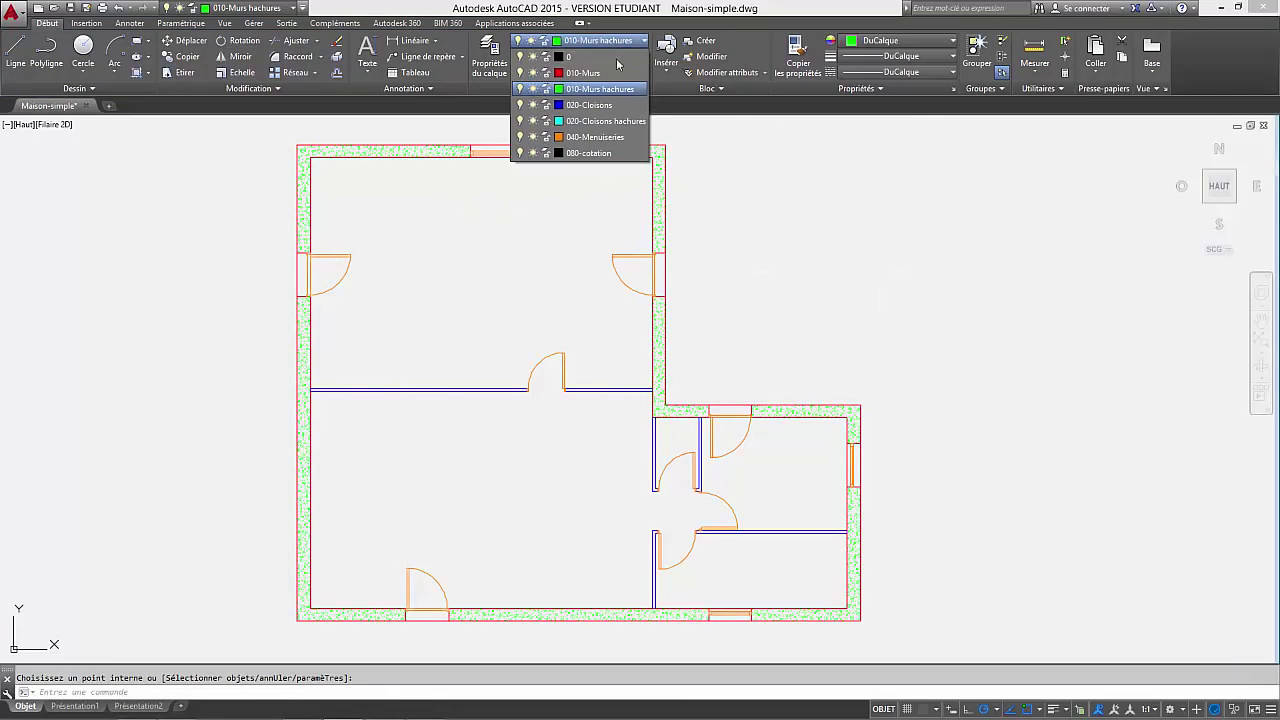
pyautogui.click(603, 121)
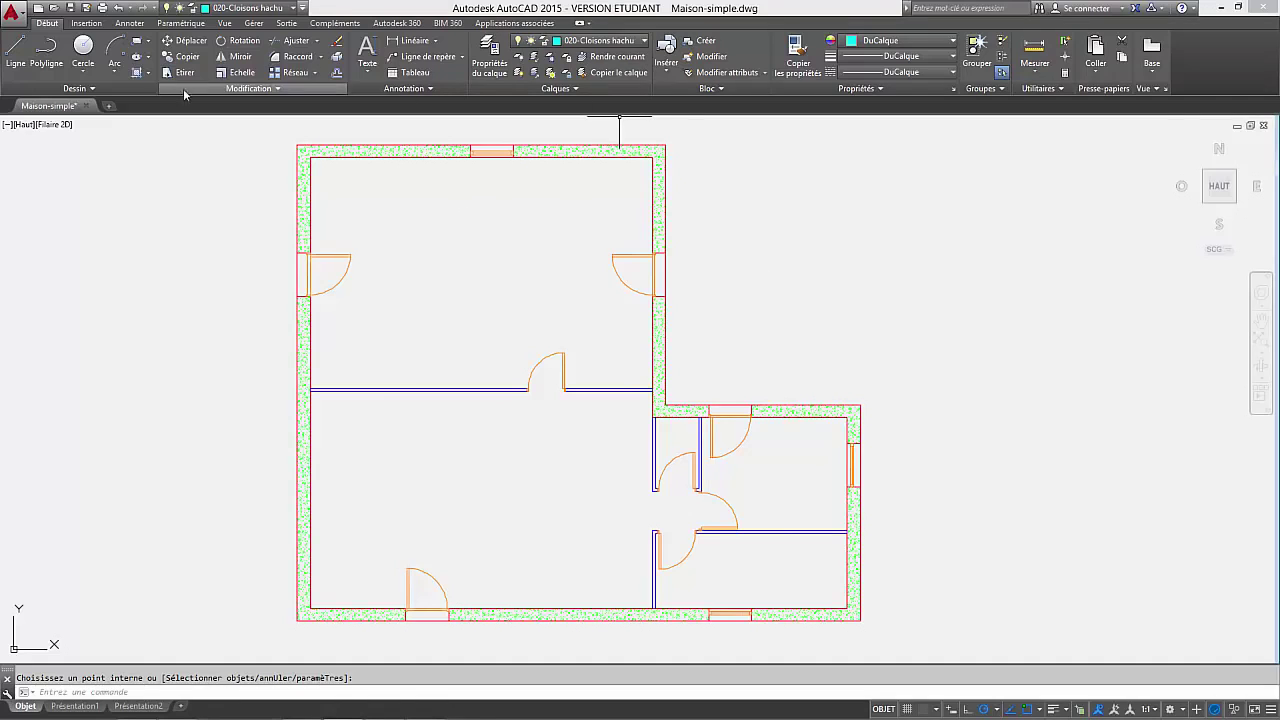
pyautogui.click(136, 74)
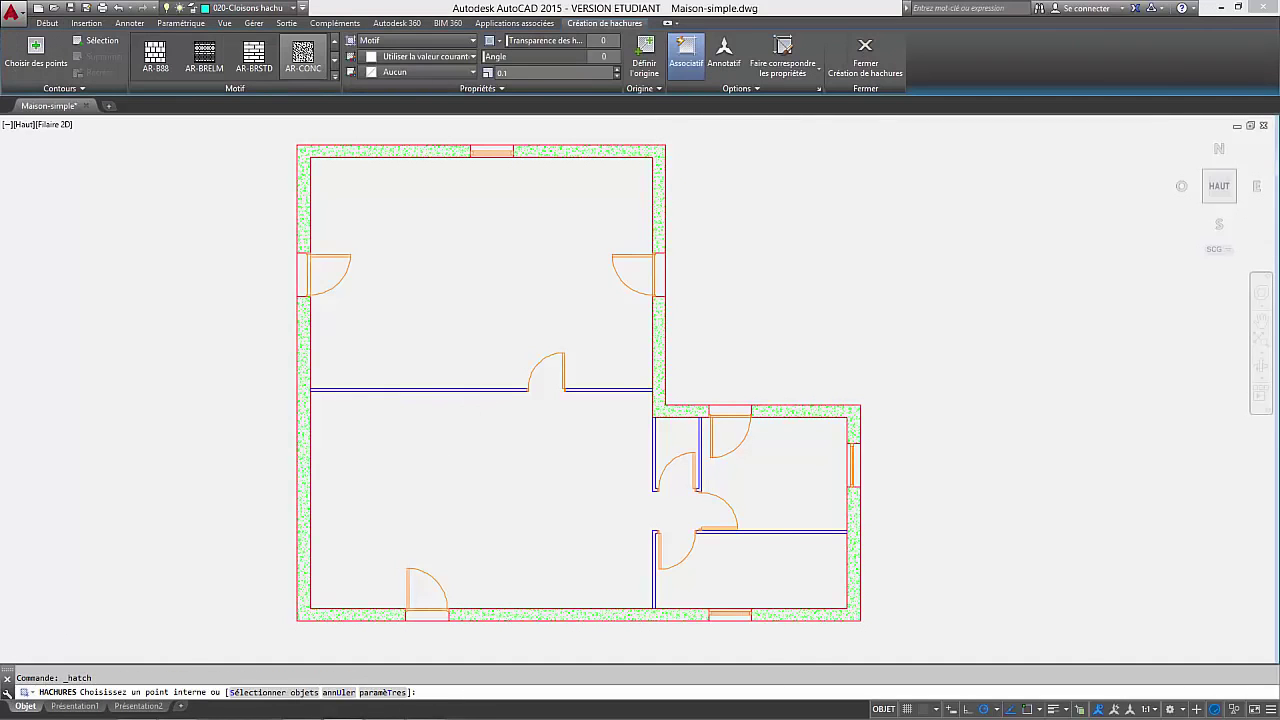
pyautogui.scroll(3, 375, 380)
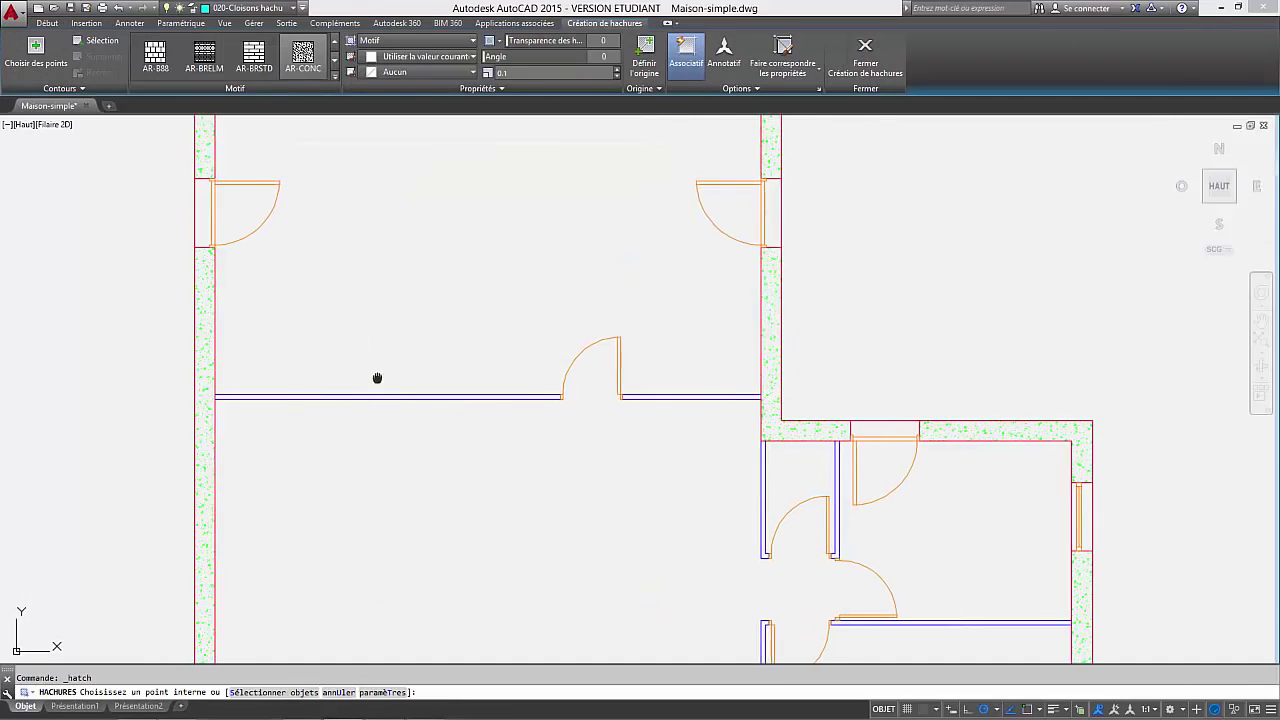
pyautogui.click(336, 77)
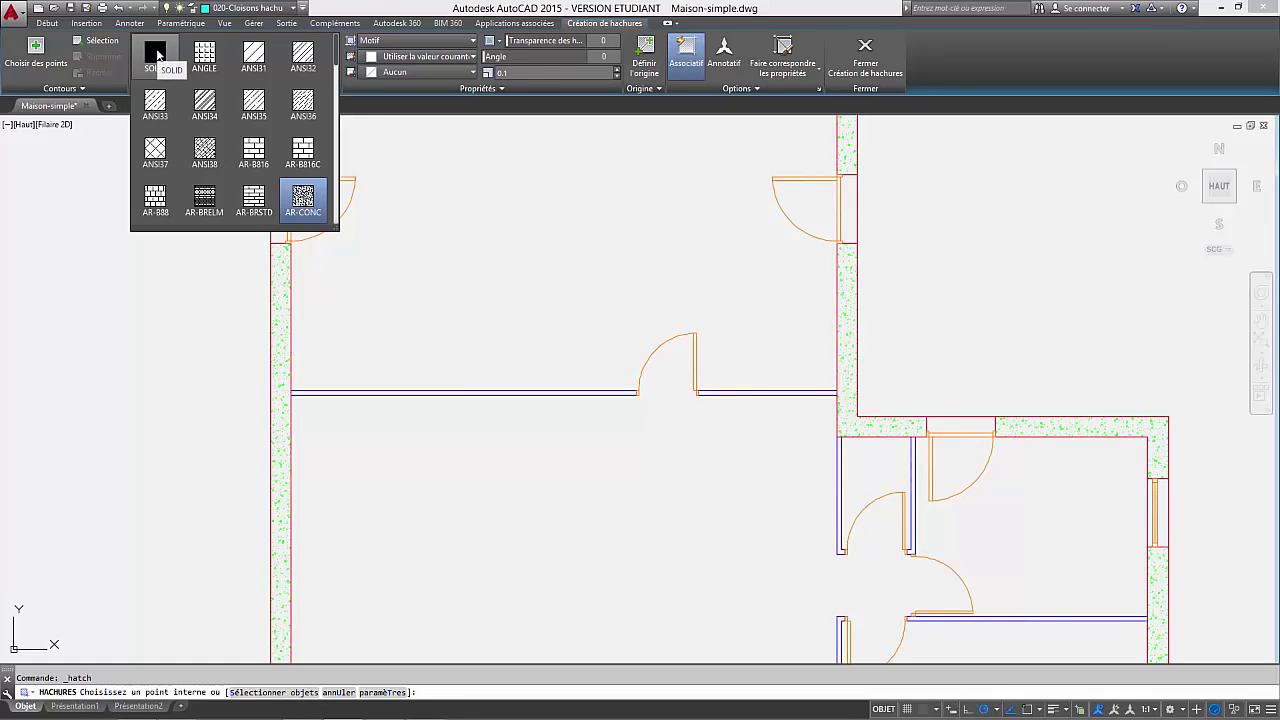
pyautogui.click(155, 55)
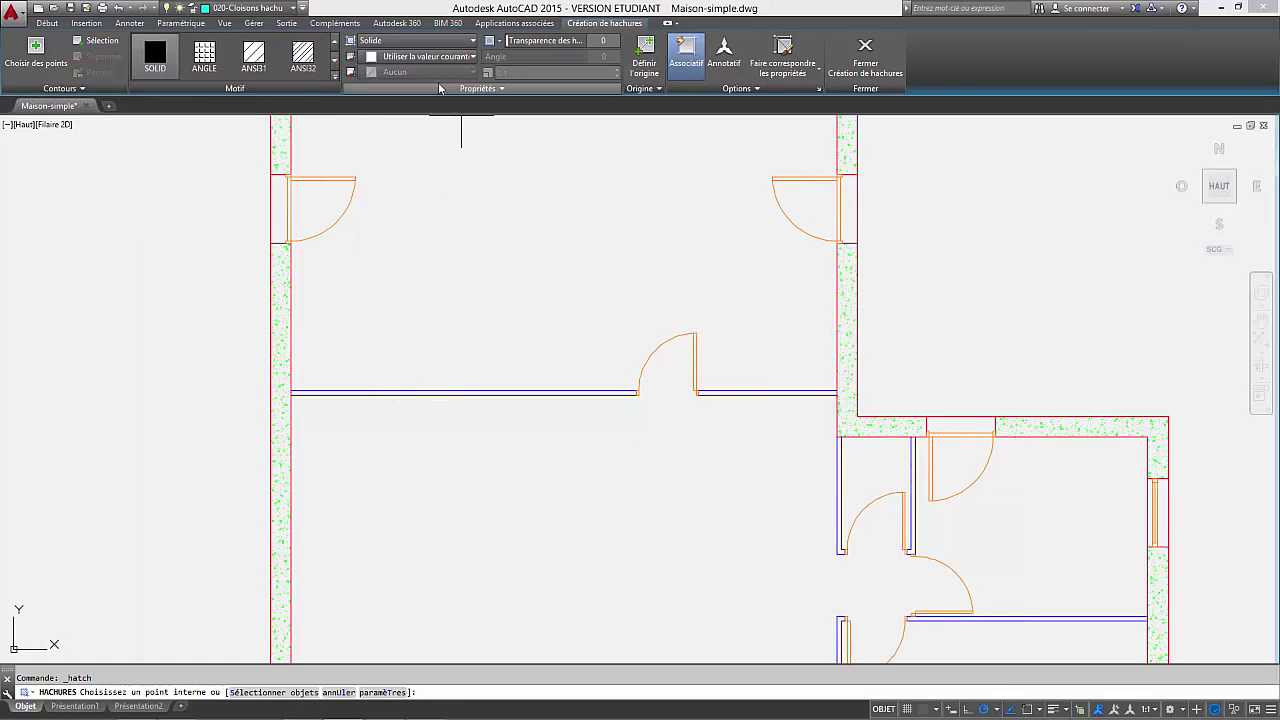
pyautogui.scroll(2, 387, 397)
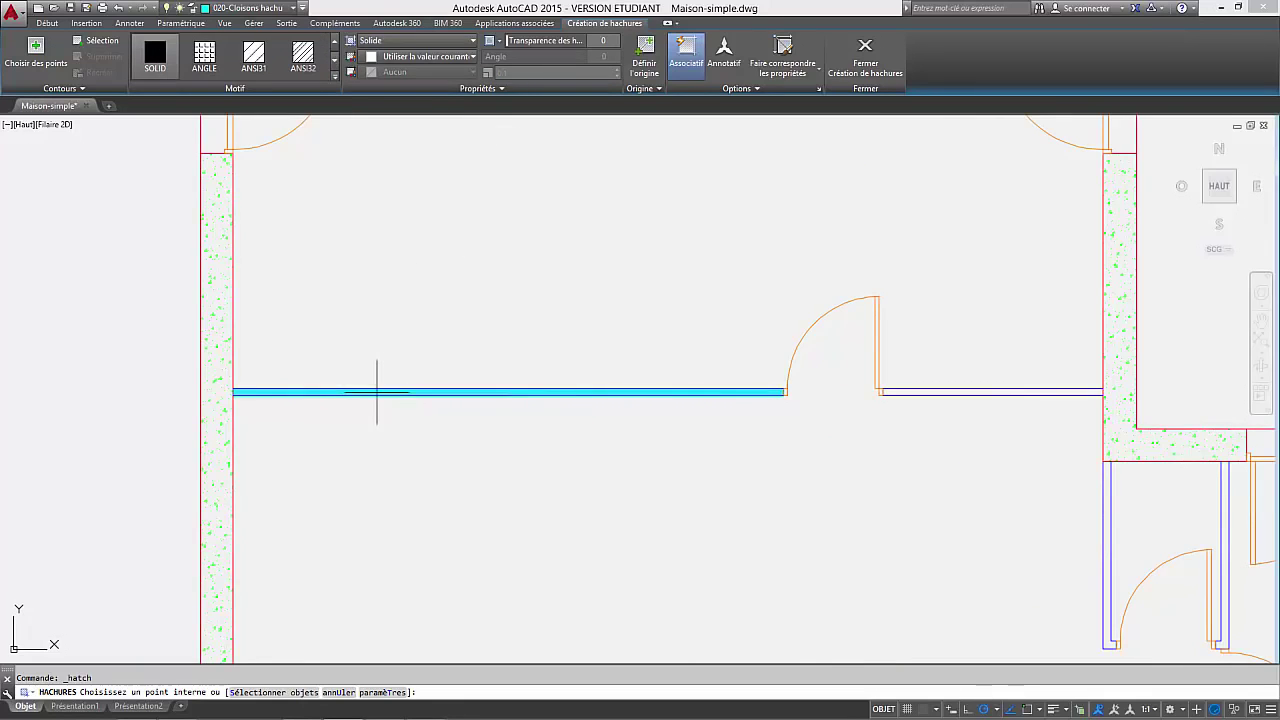
pyautogui.click(405, 393)
pyautogui.click(940, 391)
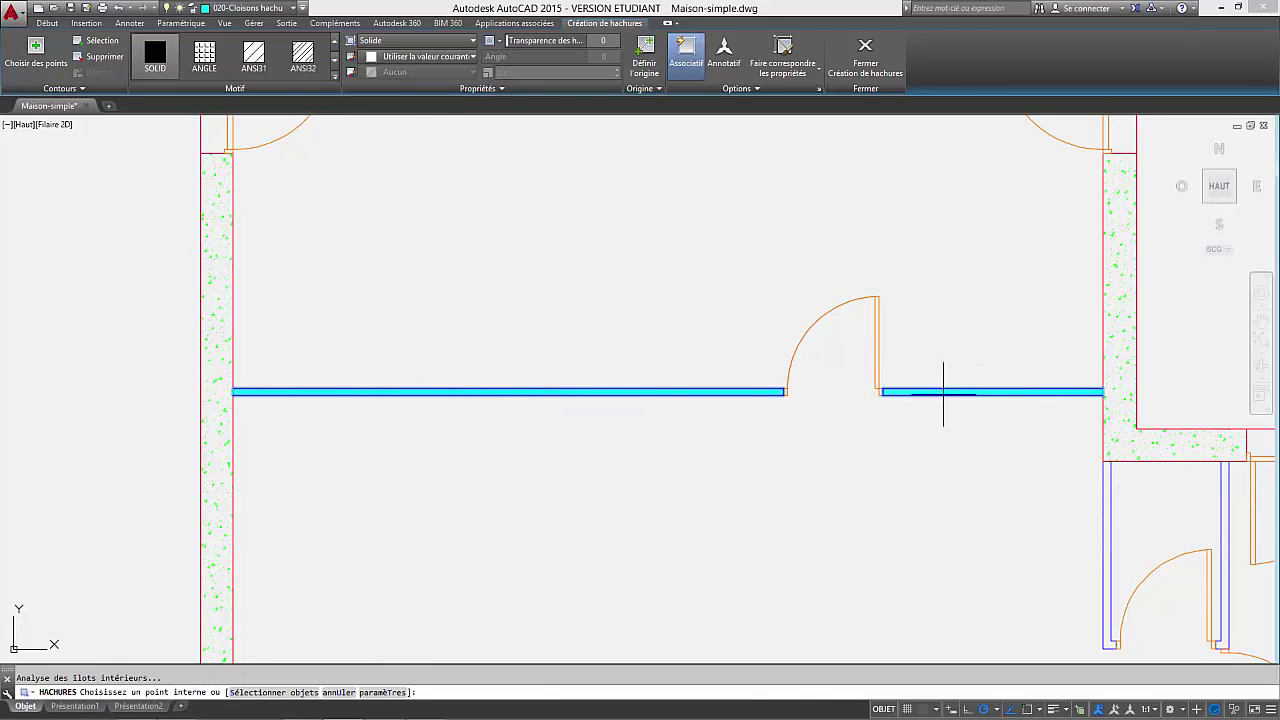
# Add the small rooms' four partition segments to the solid hatch and finish the hatch.
pyautogui.moveTo(948, 423)
pyautogui.mouseDown(button='middle')
pyautogui.moveTo(613, 342)
pyautogui.moveTo(394, 169)
pyautogui.mouseUp(button='middle')
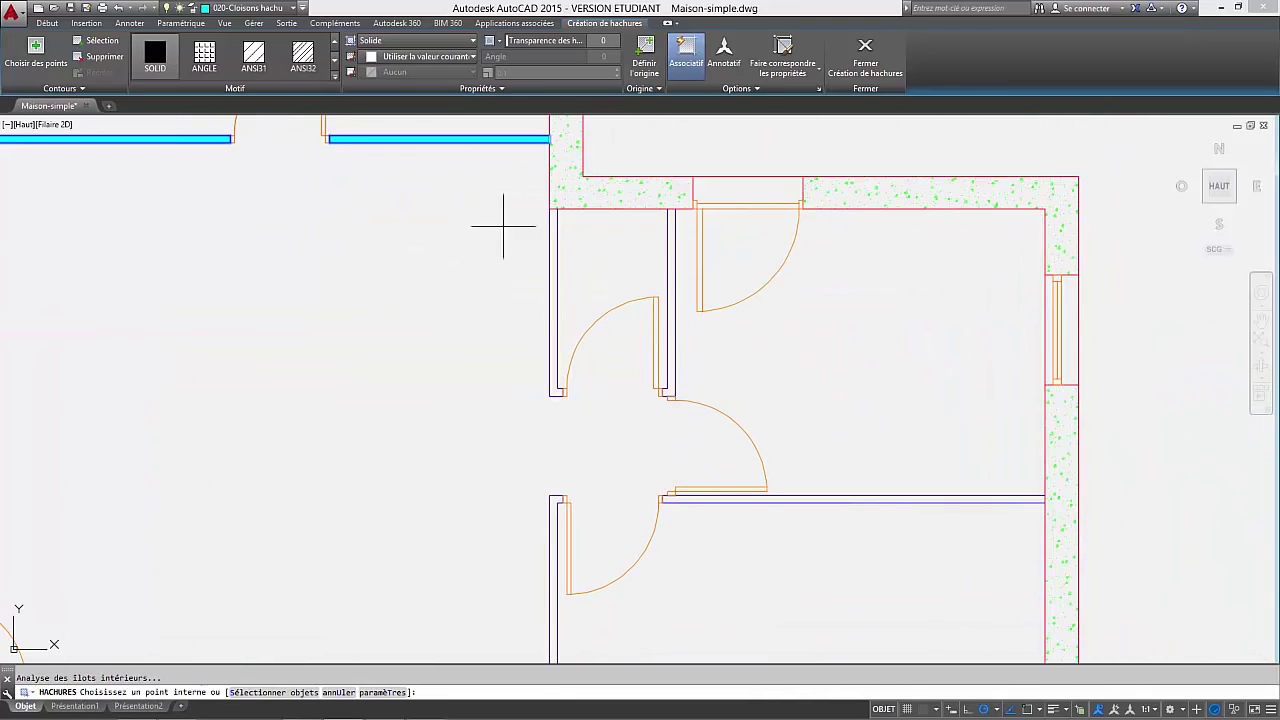
pyautogui.click(670, 349)
pyautogui.click(555, 290)
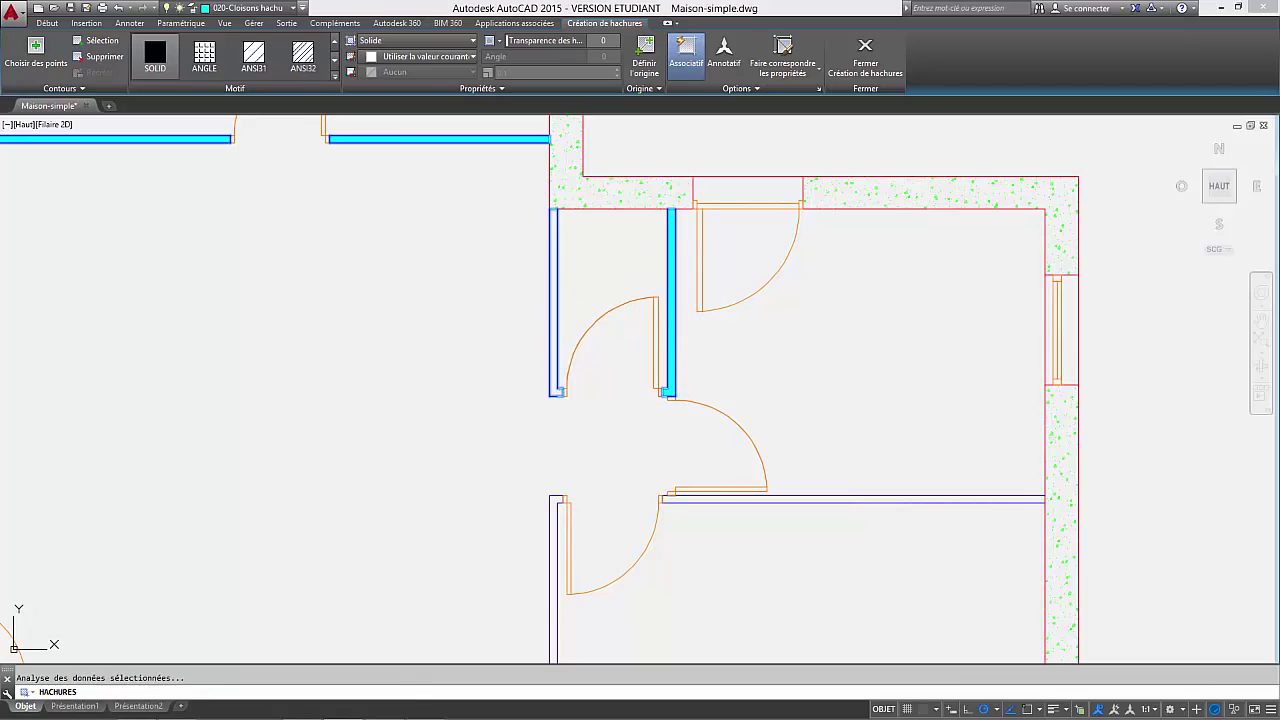
pyautogui.moveTo(731, 460); pyautogui.dragTo(703, 240, button='middle')
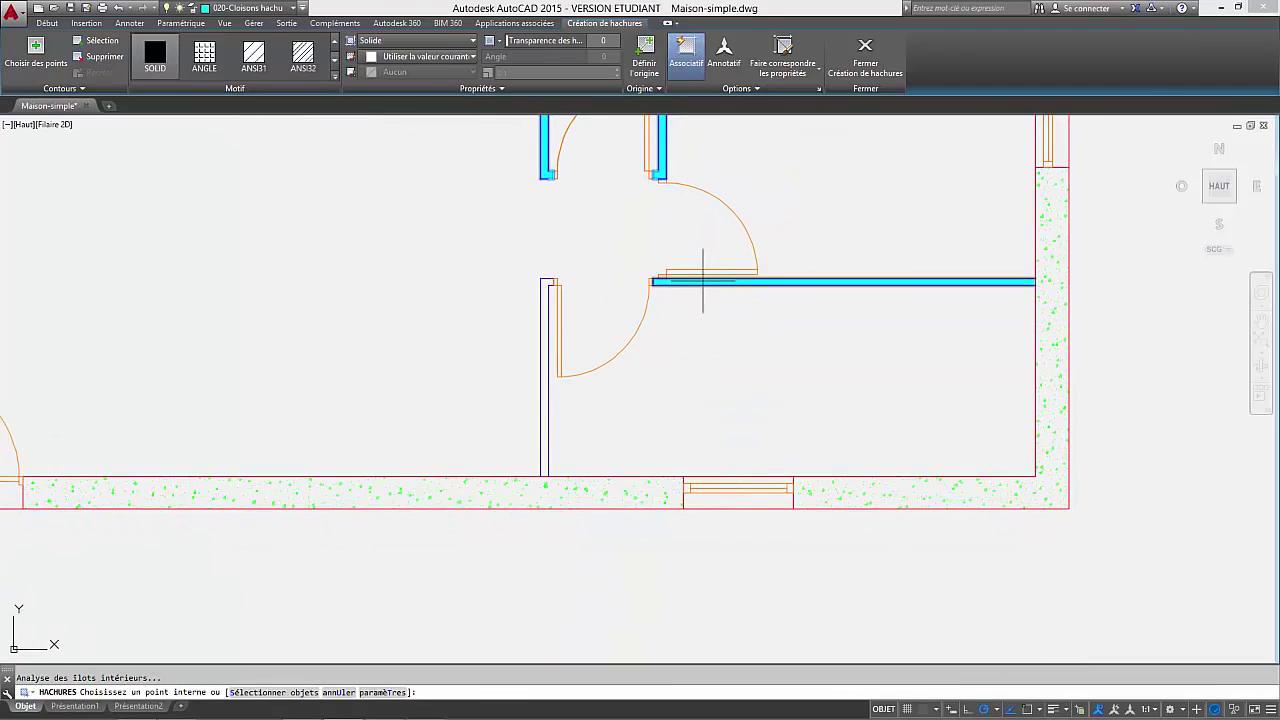
pyautogui.click(703, 280)
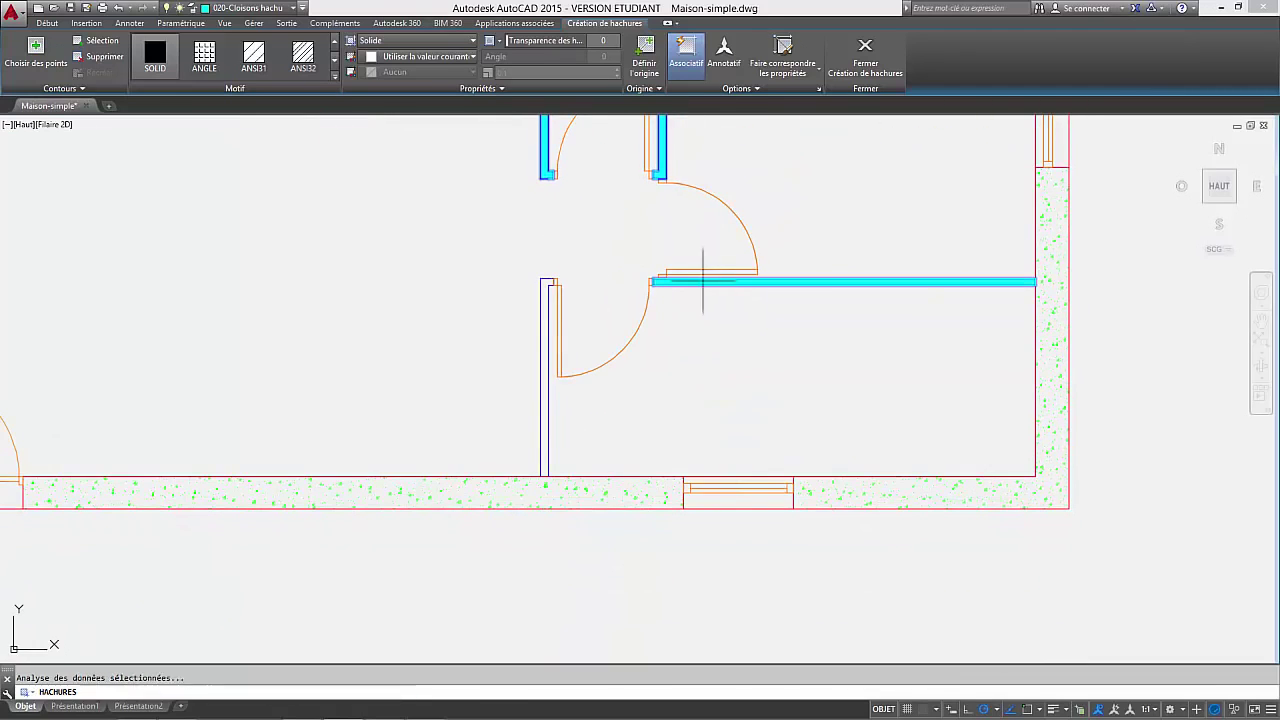
pyautogui.click(546, 335)
pyautogui.press('Return')
pyautogui.scroll(-5, 711, 355)
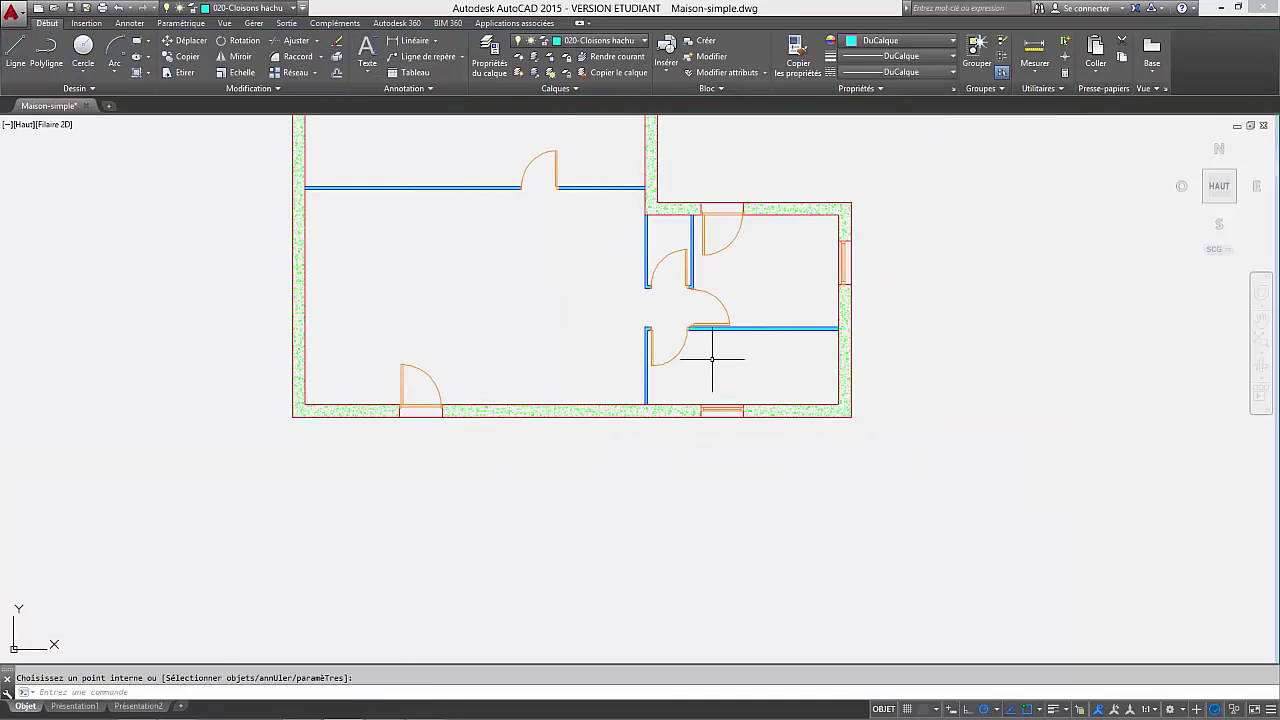
pyautogui.moveTo(646, 453); pyautogui.dragTo(655, 523, button='middle')
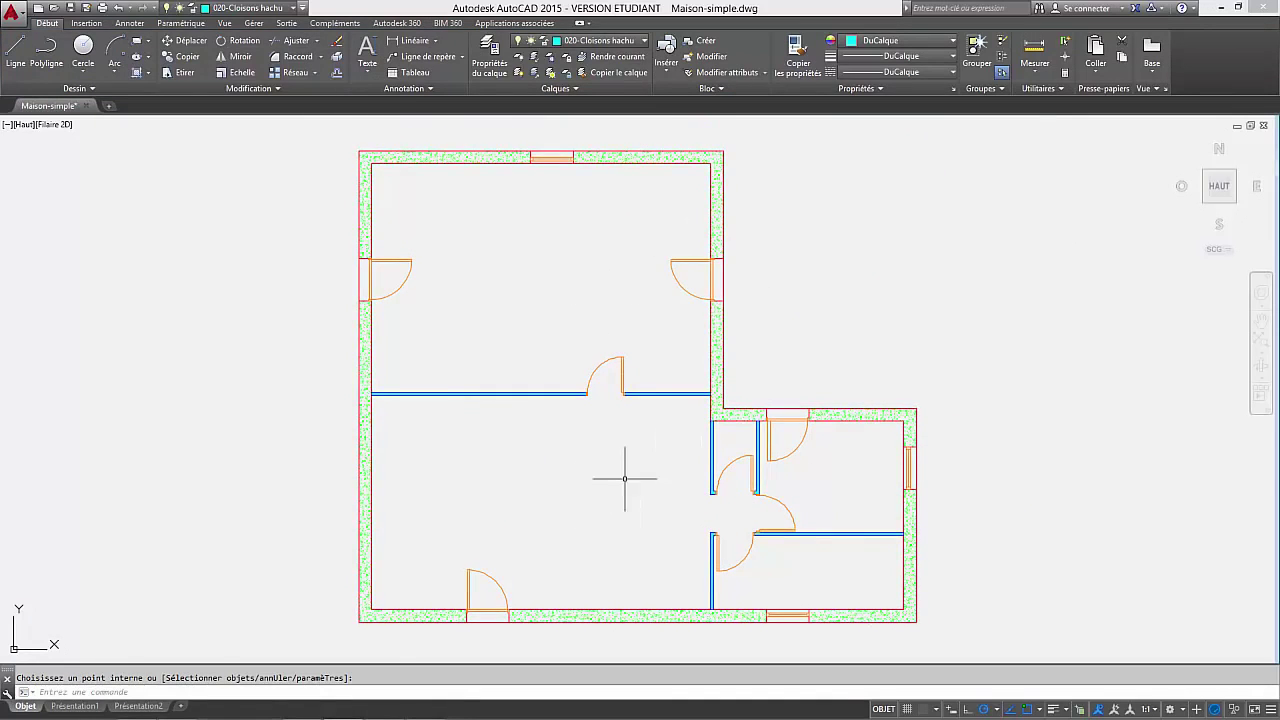
pyautogui.moveTo(623, 480)
pyautogui.mouseDown(button='middle')
pyautogui.moveTo(640, 426)
pyautogui.moveTo(641, 455)
pyautogui.mouseUp(button='middle')
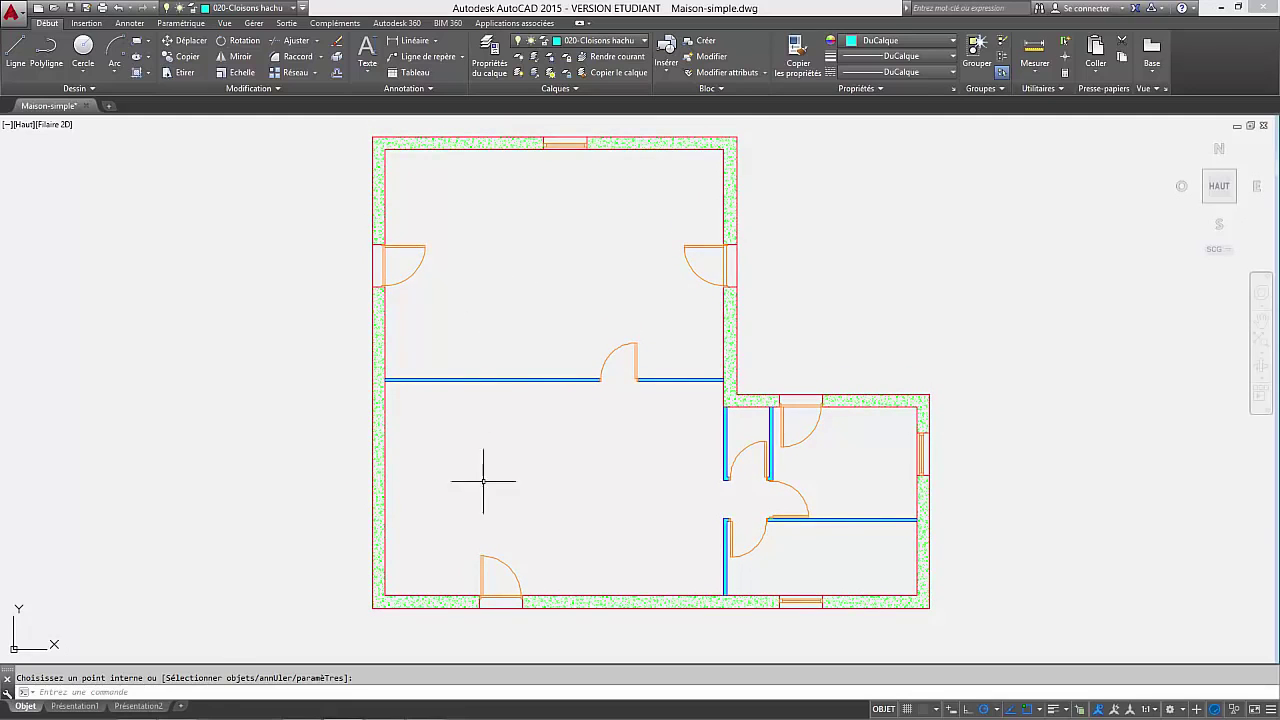
pyautogui.moveTo(569, 506); pyautogui.dragTo(534, 433, button='middle')
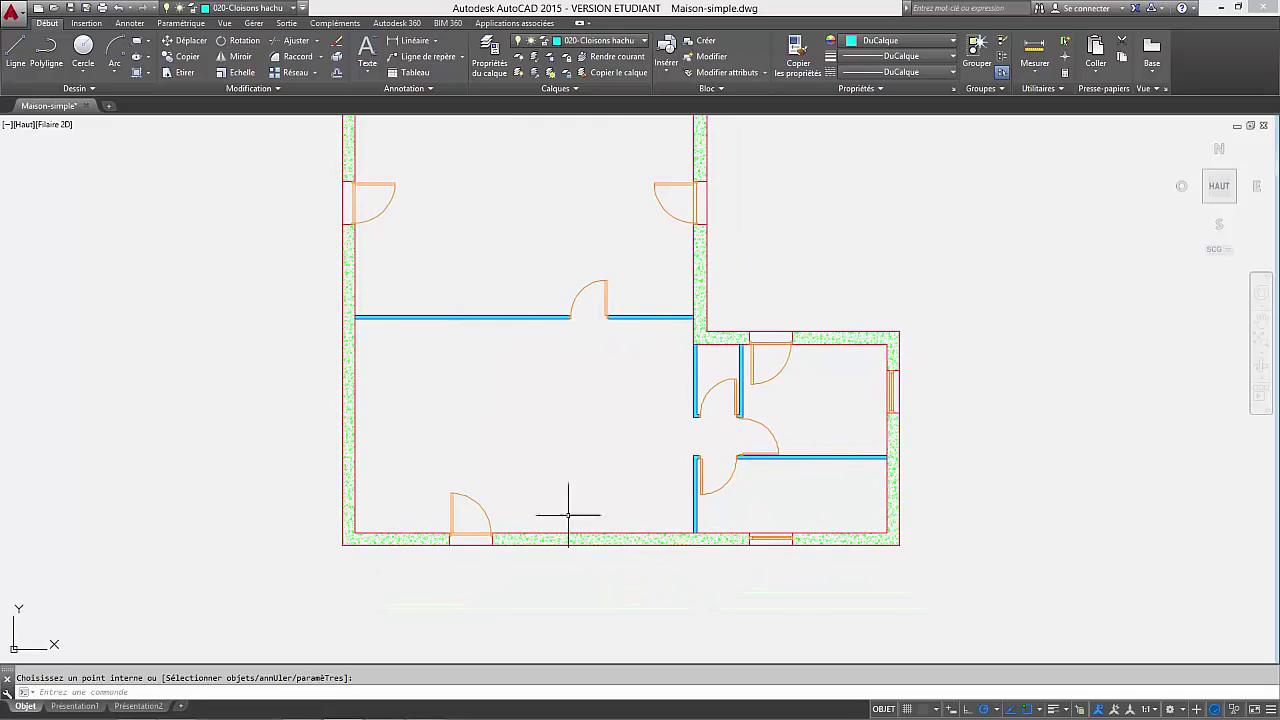
# Copy the window in the bottom wall of the lower small room, with its jamb lines, 360 units horizontally toward the large room.
pyautogui.scroll(4, 609, 554)
pyautogui.scroll(-2, 600, 515)
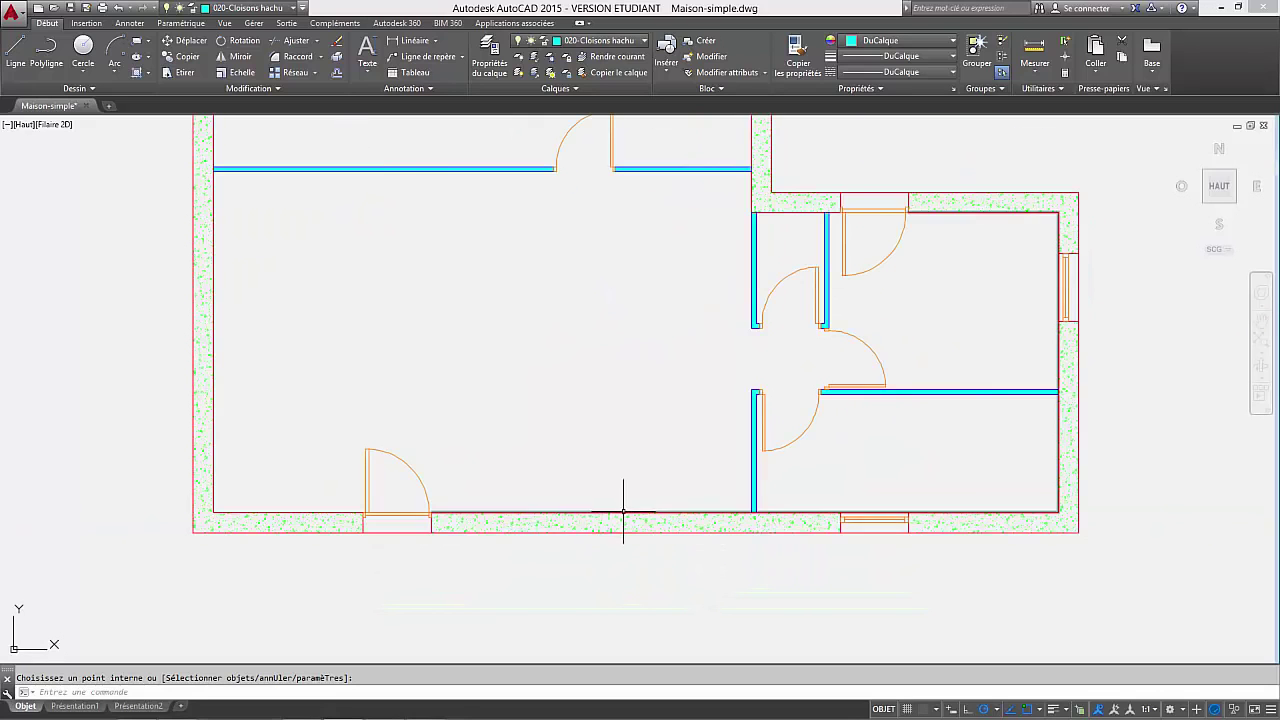
pyautogui.moveTo(623, 520); pyautogui.dragTo(529, 510, button='middle')
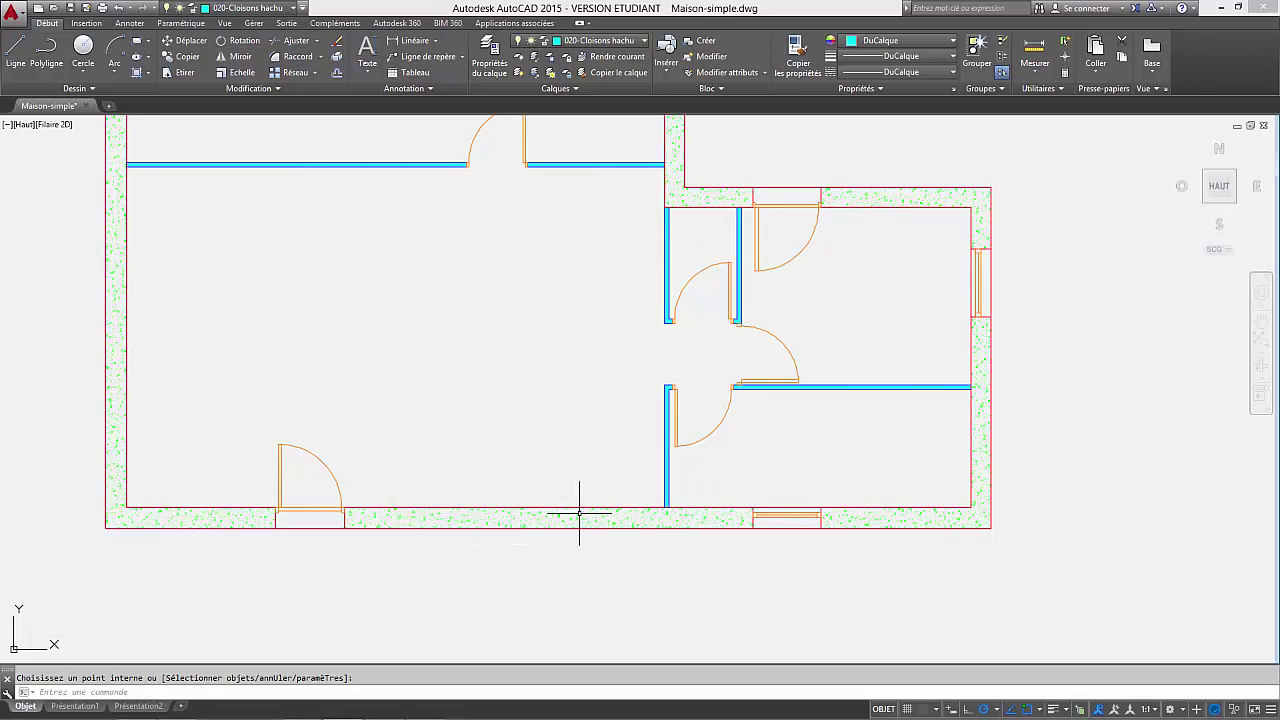
pyautogui.press('Escape')
pyautogui.click(709, 477)
pyautogui.click(866, 575)
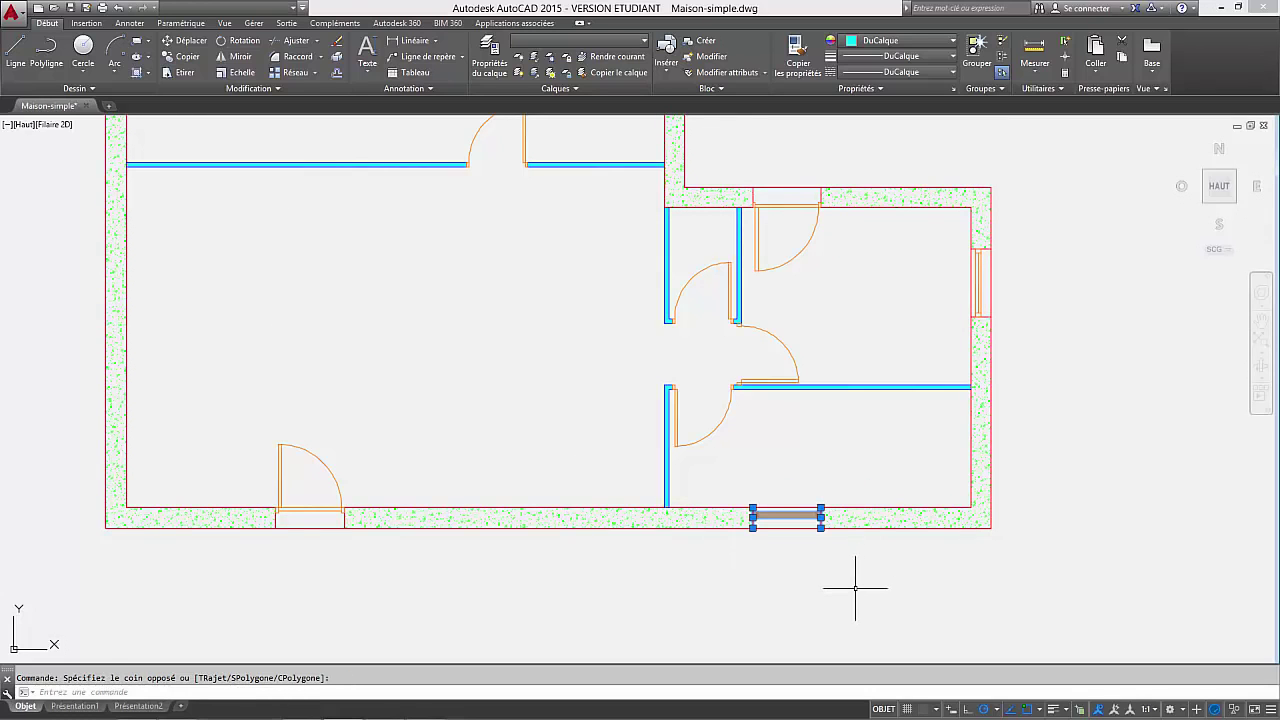
pyautogui.write('cp')
pyautogui.press('Return')
pyautogui.click(826, 560)
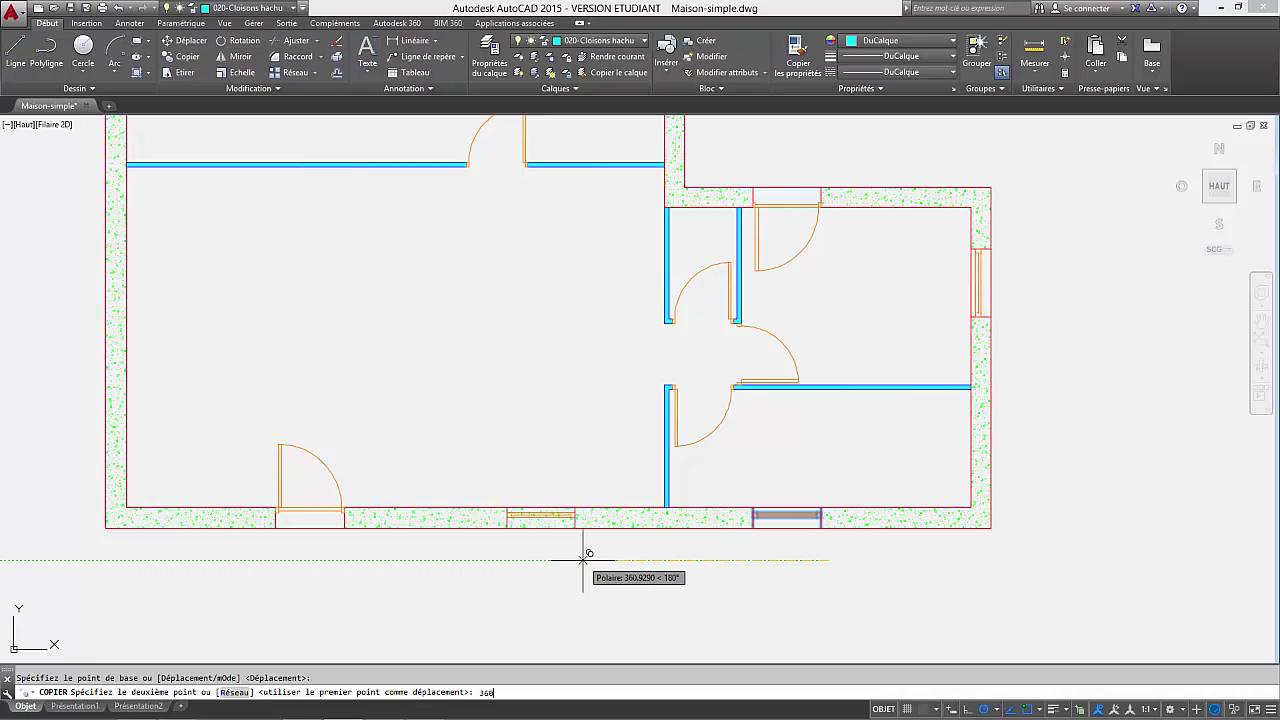
pyautogui.write('360')
pyautogui.press('Return')
pyautogui.press('Escape')
# Trim away the concrete hatch inside the copied bottom-wall window, using its two jamb lines as cutting edges.
pyautogui.scroll(5, 544, 548)
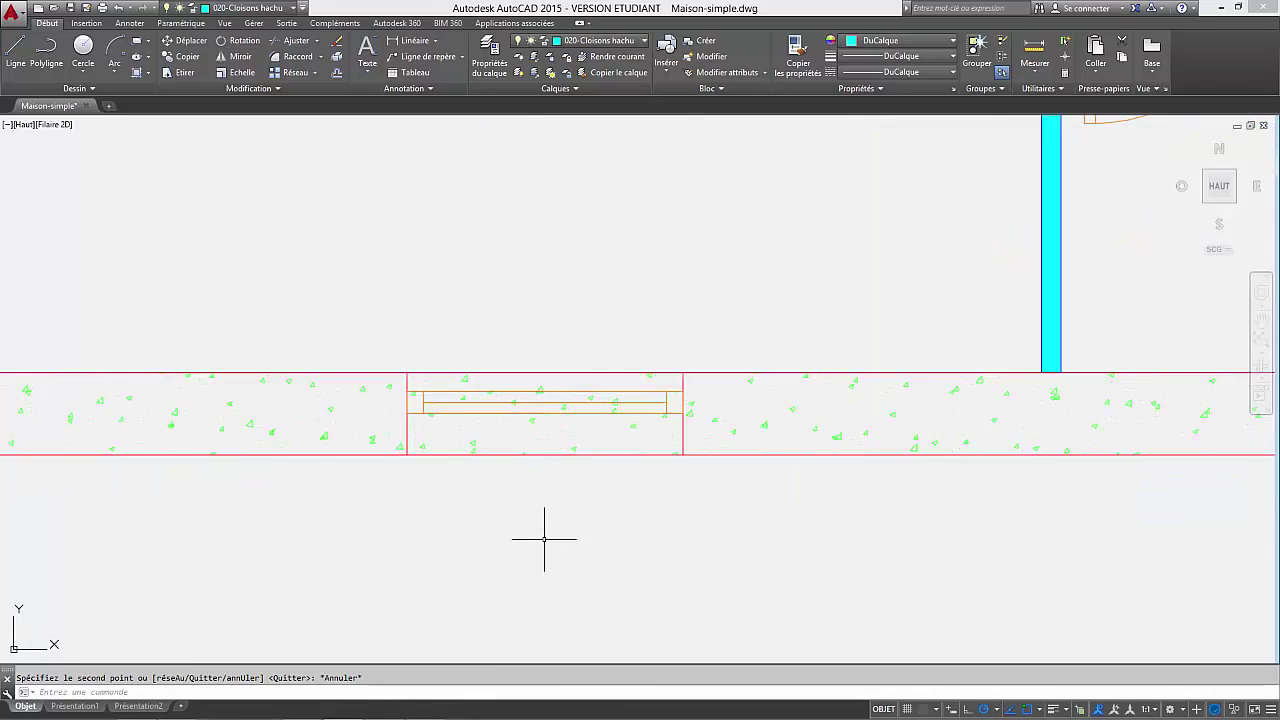
pyautogui.click(295, 41)
pyautogui.scroll(2, 413, 438)
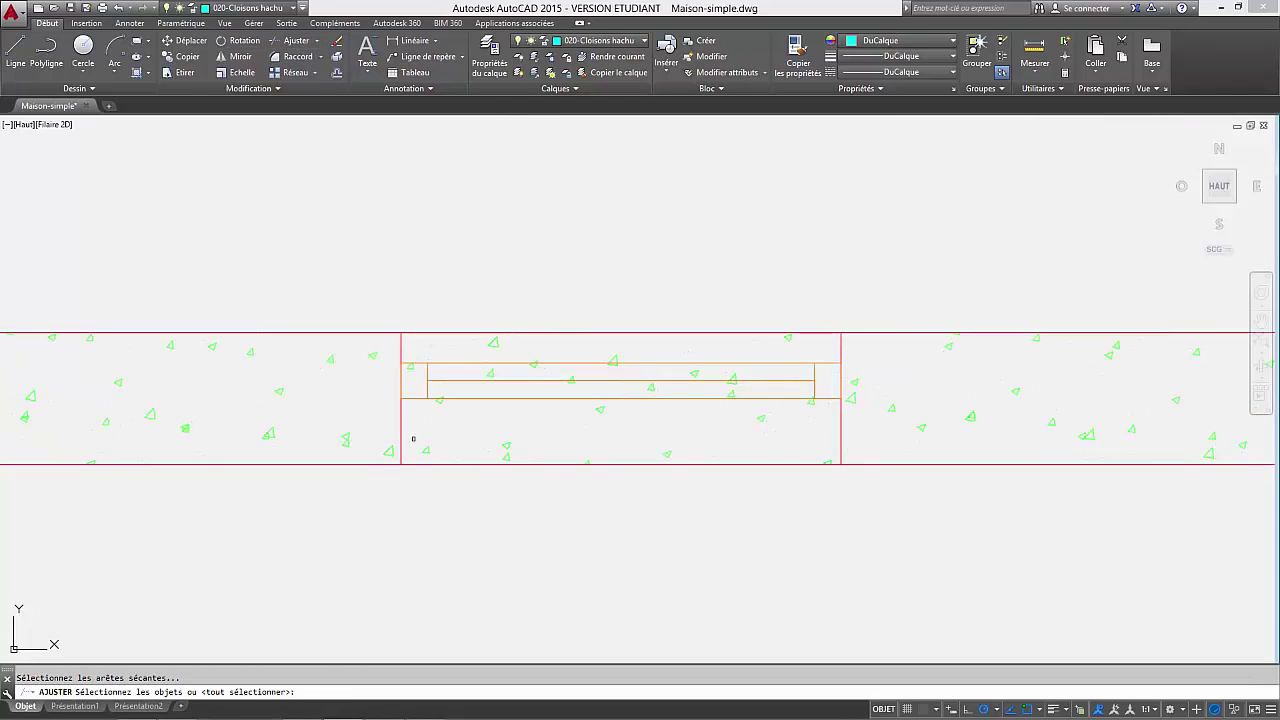
pyautogui.click(400, 418)
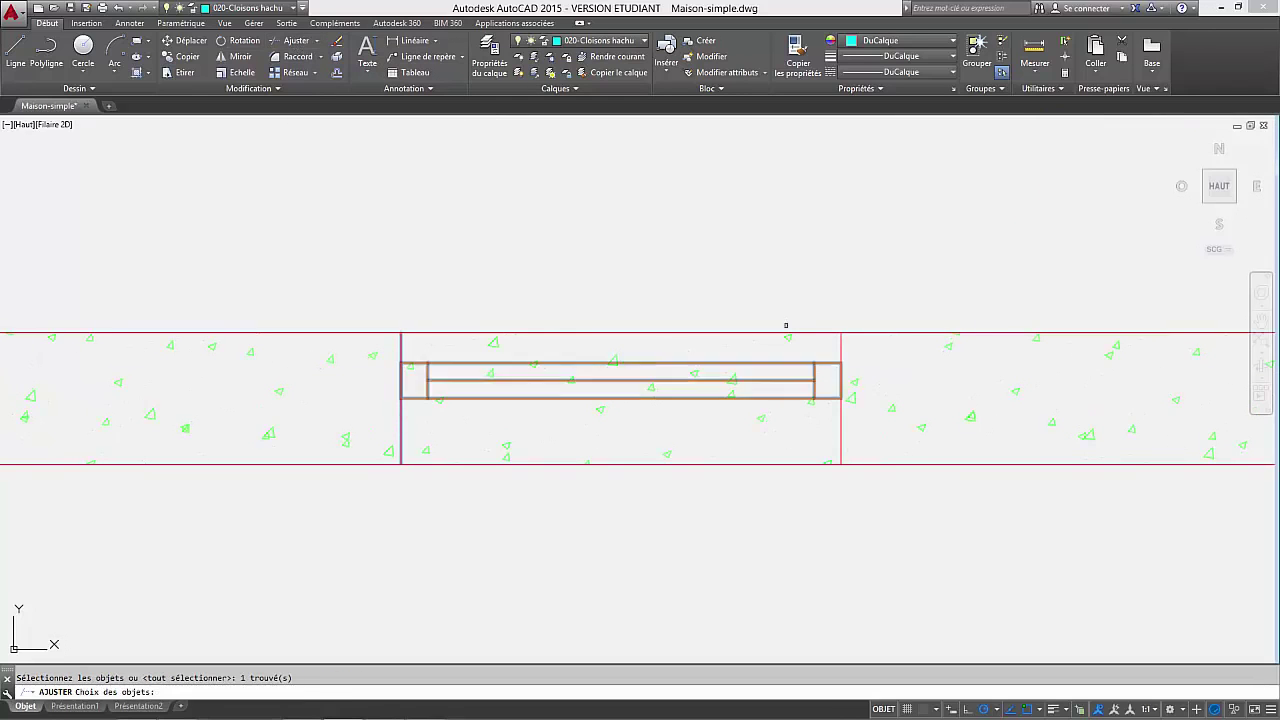
pyautogui.click(840, 350)
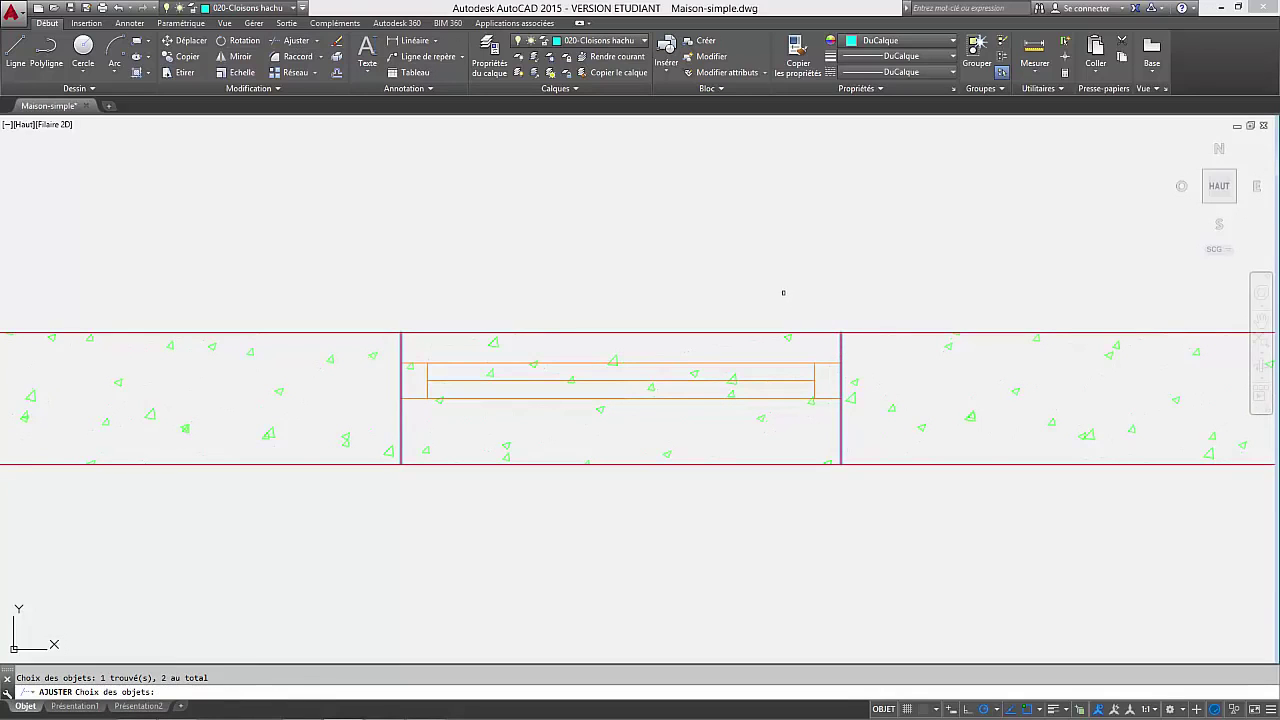
pyautogui.press('Return')
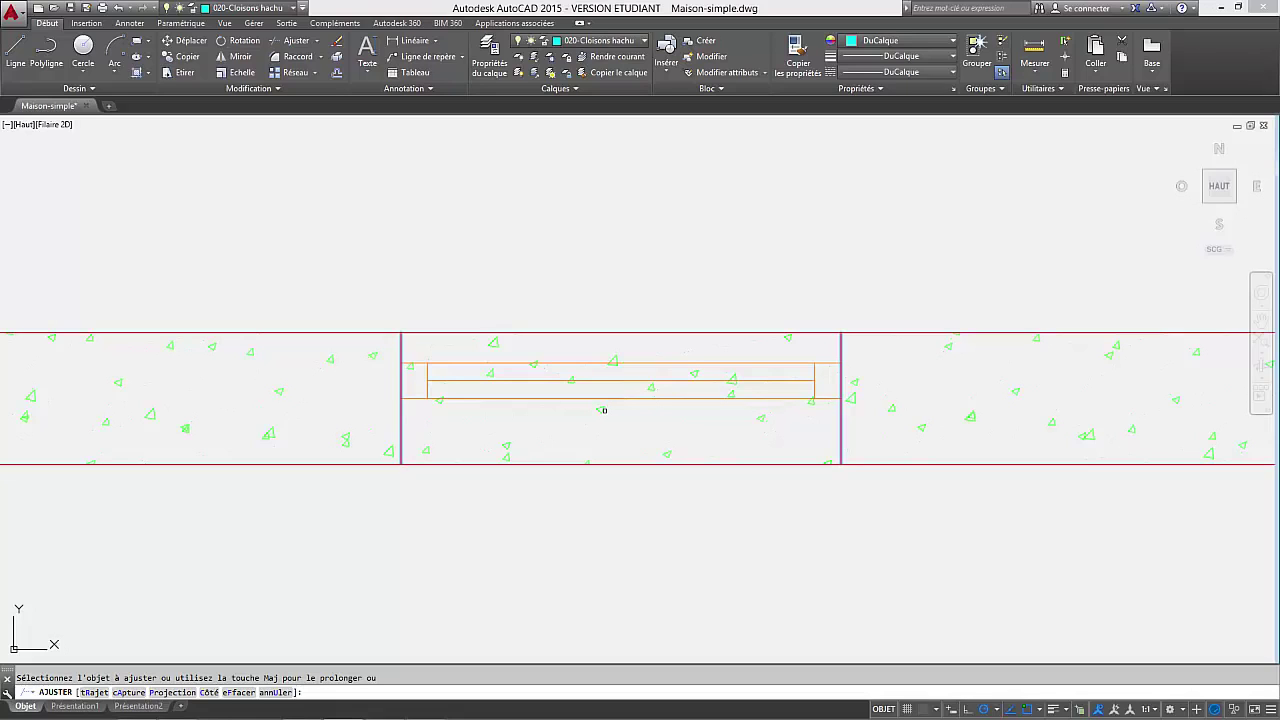
pyautogui.click(604, 410)
pyautogui.hotkey('ctrl', 'z')
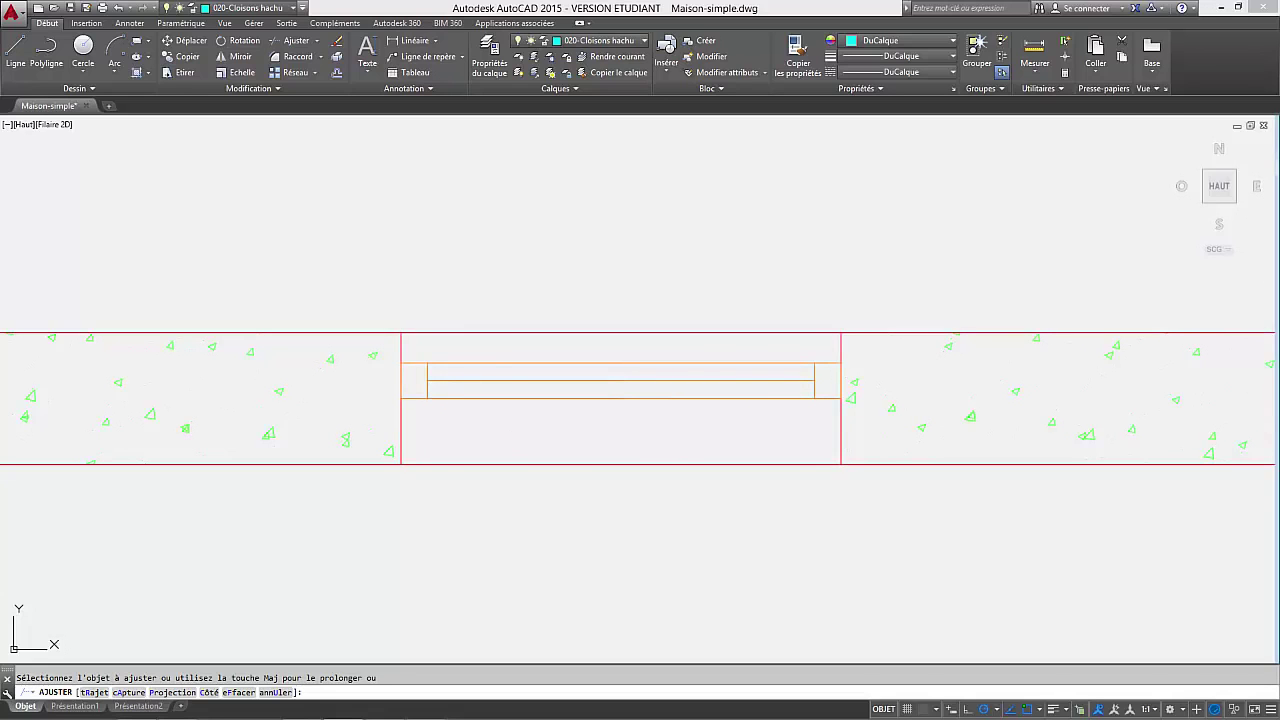
pyautogui.scroll(-10, 529, 443)
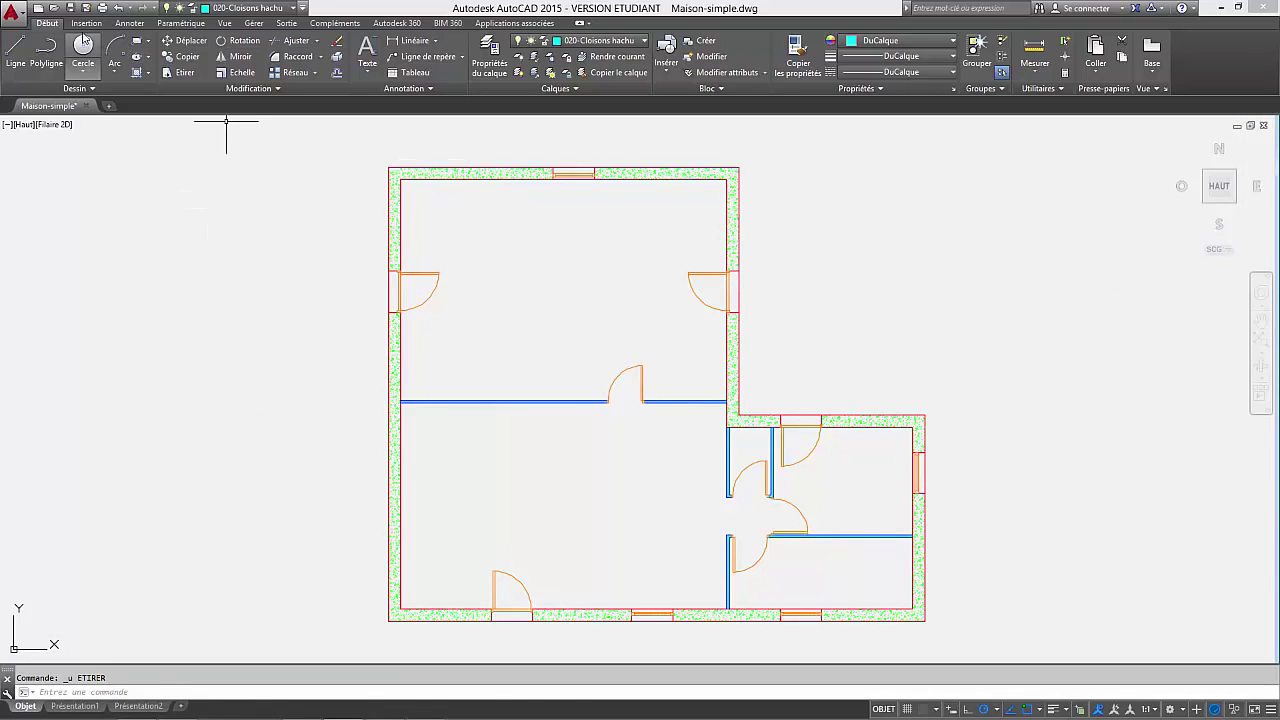
# Open DesignCenter and browse to the blocks of the sample drawing Home - Space Planner.dwg.
pyautogui.click(224, 23)
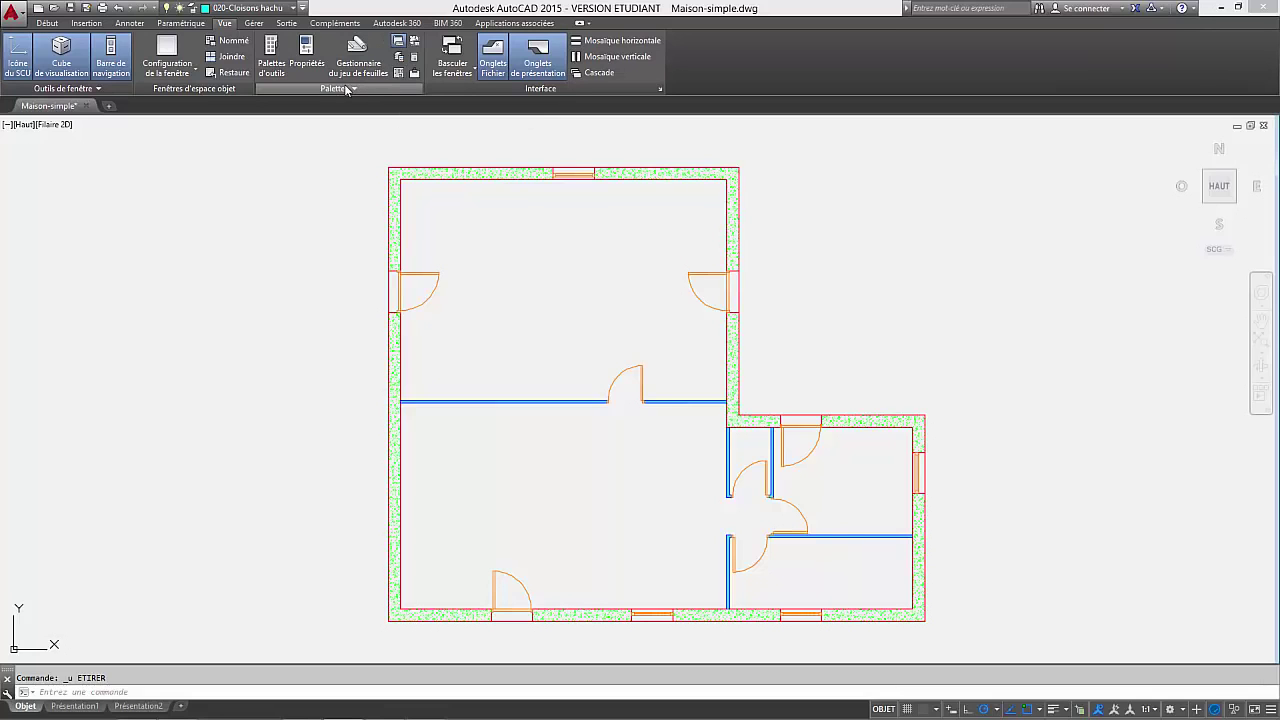
pyautogui.click(398, 72)
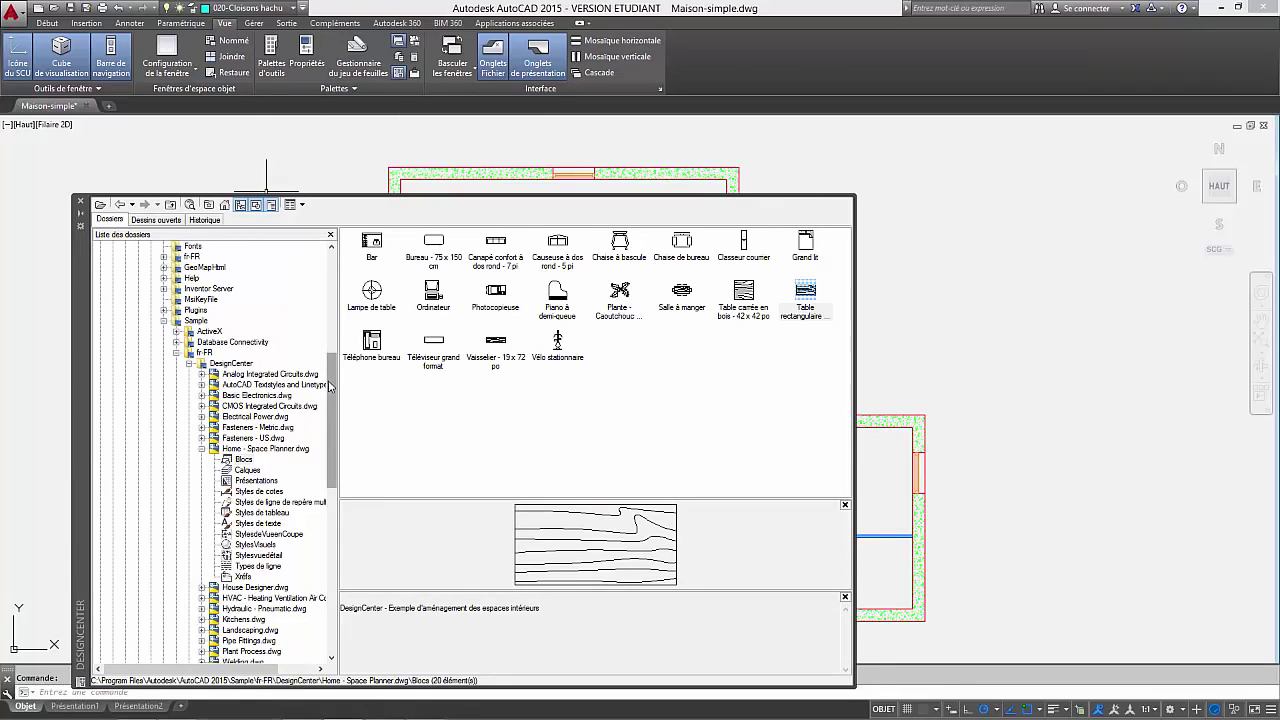
pyautogui.moveTo(331, 367); pyautogui.dragTo(338, 285)
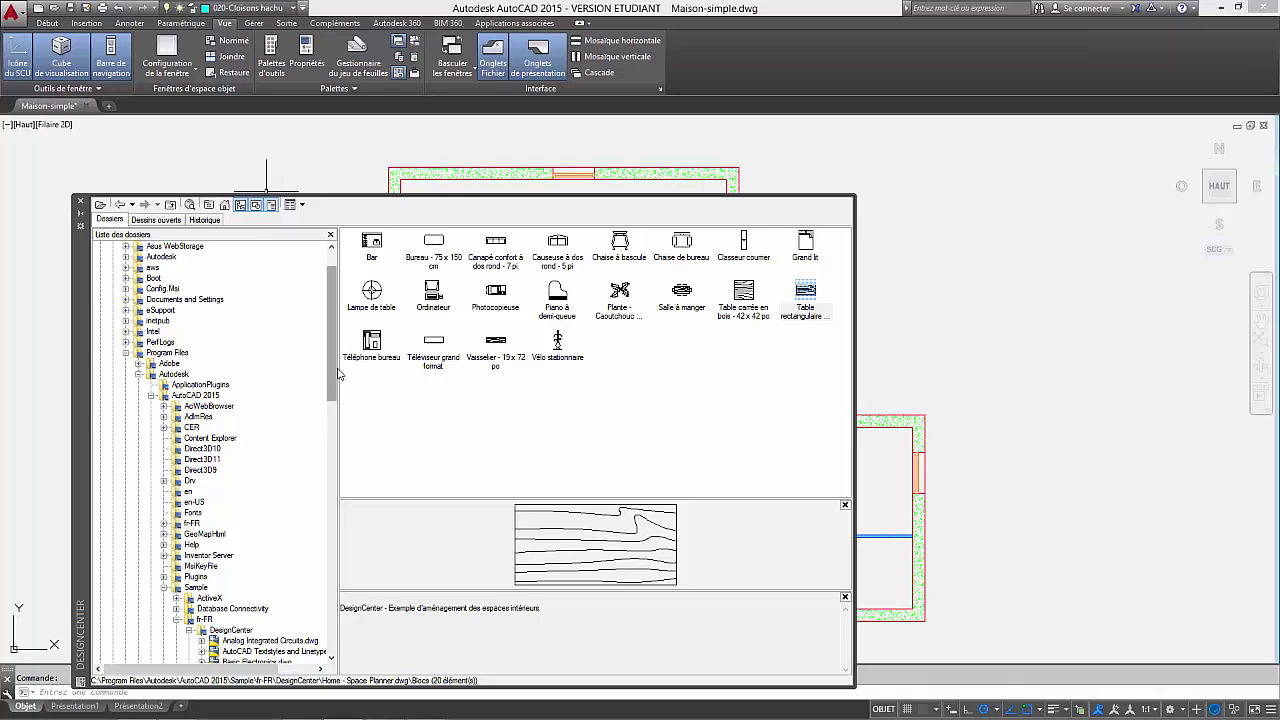
pyautogui.scroll(-7, 333, 378)
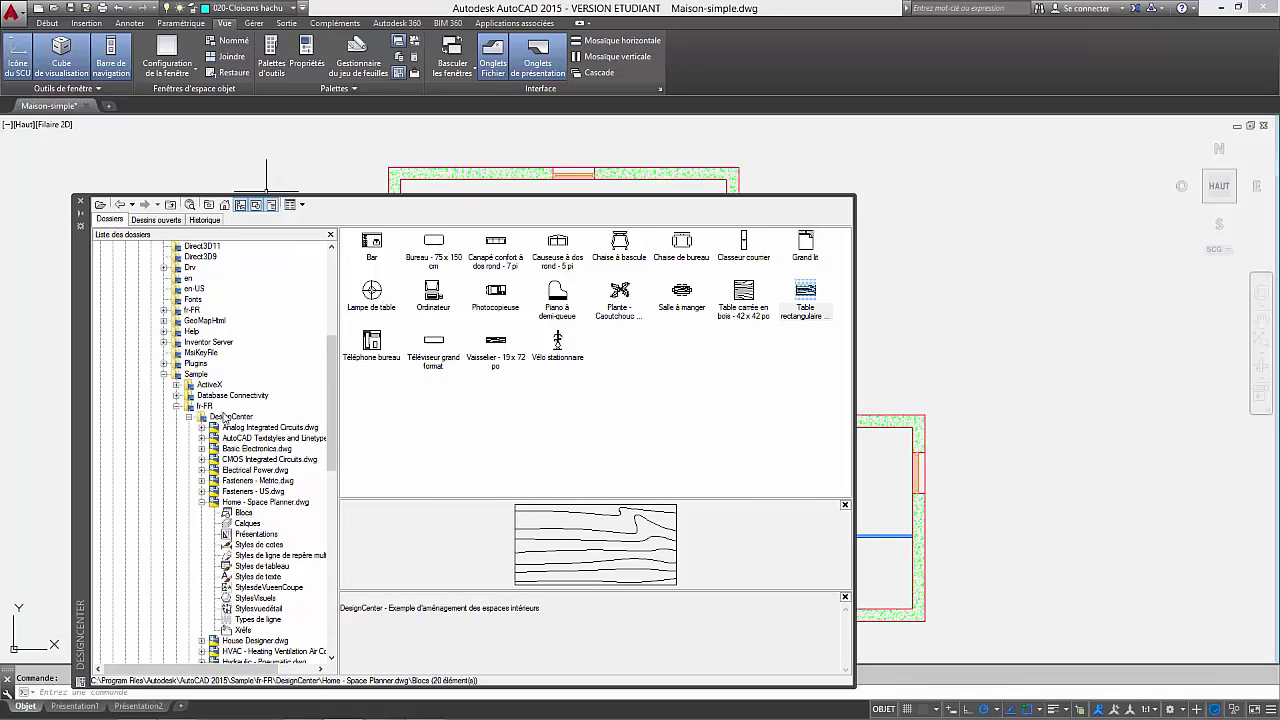
pyautogui.scroll(-1, 336, 440)
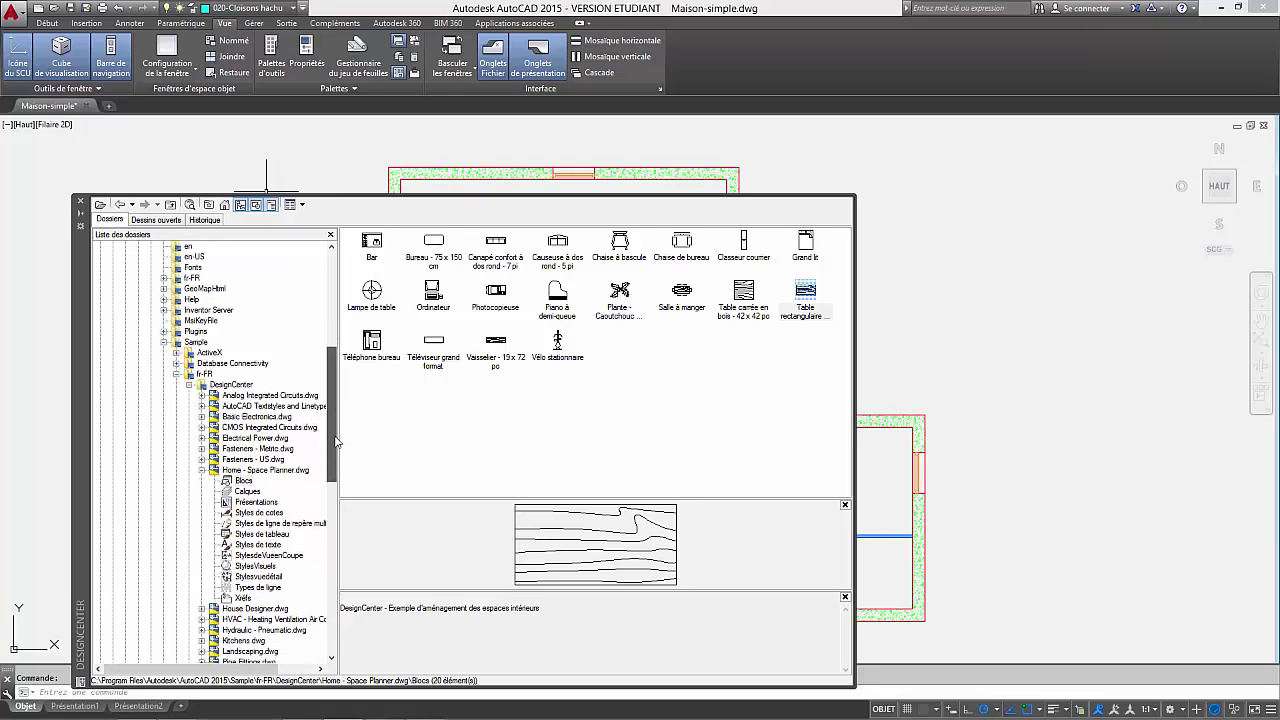
pyautogui.scroll(-1, 336, 440)
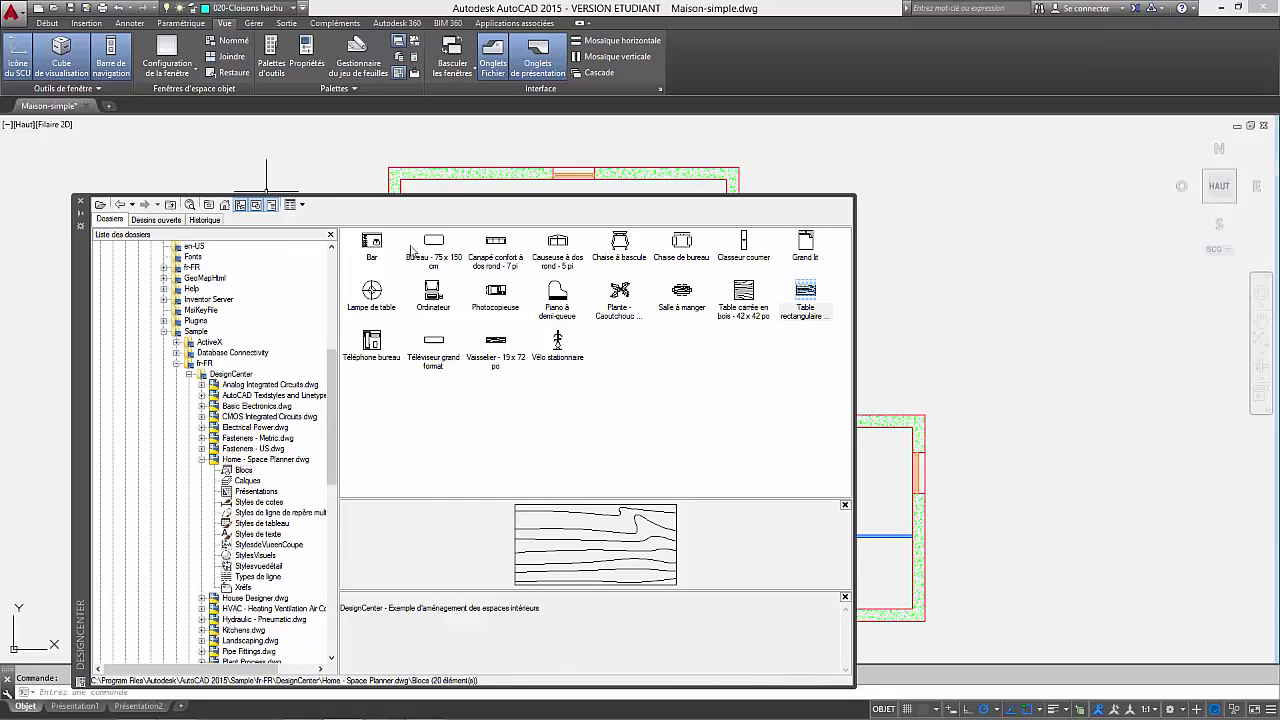
pyautogui.click(240, 470)
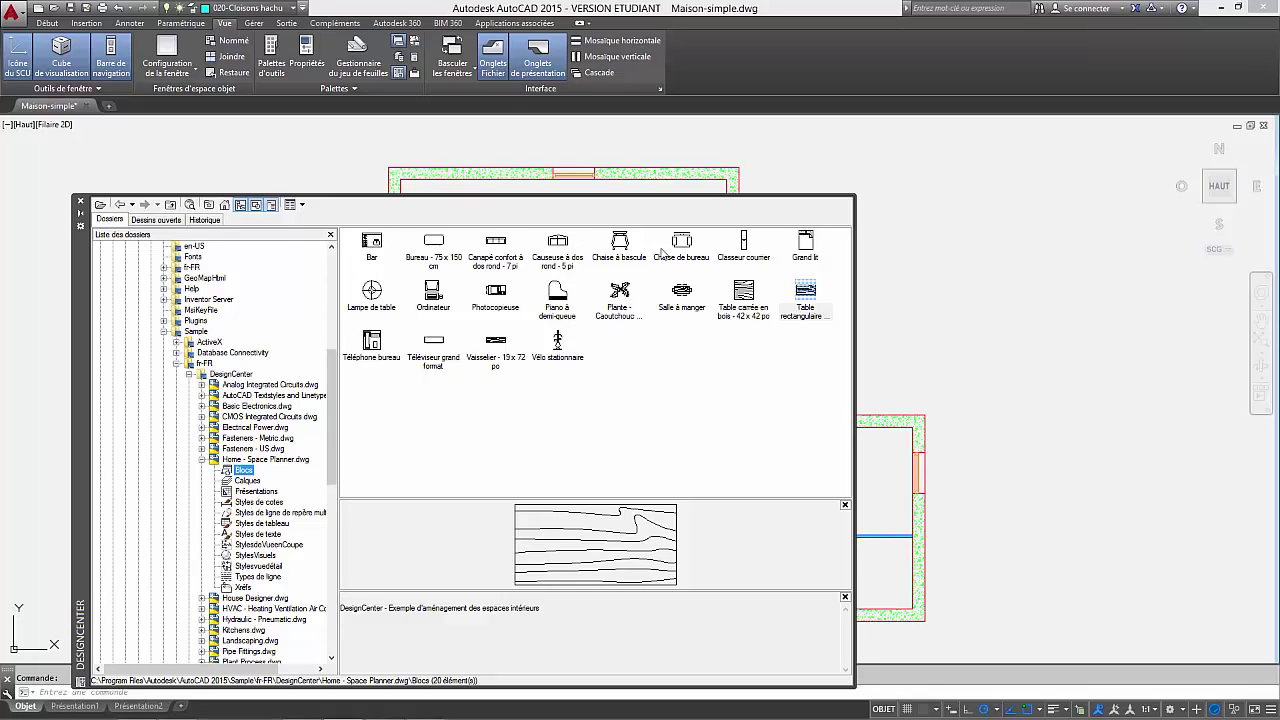
# Insert the square 42 x 42 po wooden table, the 5 pi round-back loveseat and the office chair blocks above the floor plan.
pyautogui.scroll(-2, 930, 295)
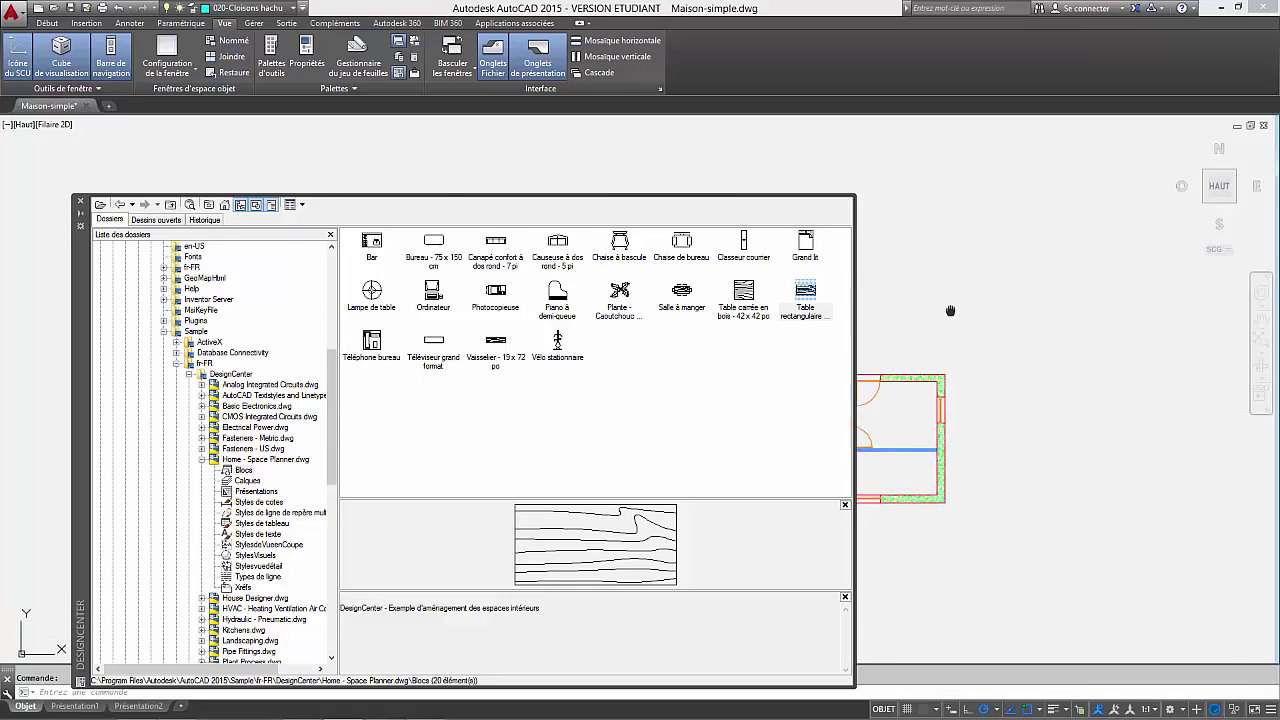
pyautogui.moveTo(951, 309)
pyautogui.mouseDown(button='middle')
pyautogui.moveTo(1070, 313)
pyautogui.moveTo(1066, 326)
pyautogui.moveTo(1088, 331)
pyautogui.moveTo(1034, 320)
pyautogui.mouseUp(button='middle')
pyautogui.moveTo(803, 292)
pyautogui.mouseDown()
pyautogui.moveTo(975, 292)
pyautogui.moveTo(965, 164)
pyautogui.moveTo(946, 152)
pyautogui.mouseUp()
pyautogui.moveTo(949, 189); pyautogui.dragTo(951, 264, button='middle')
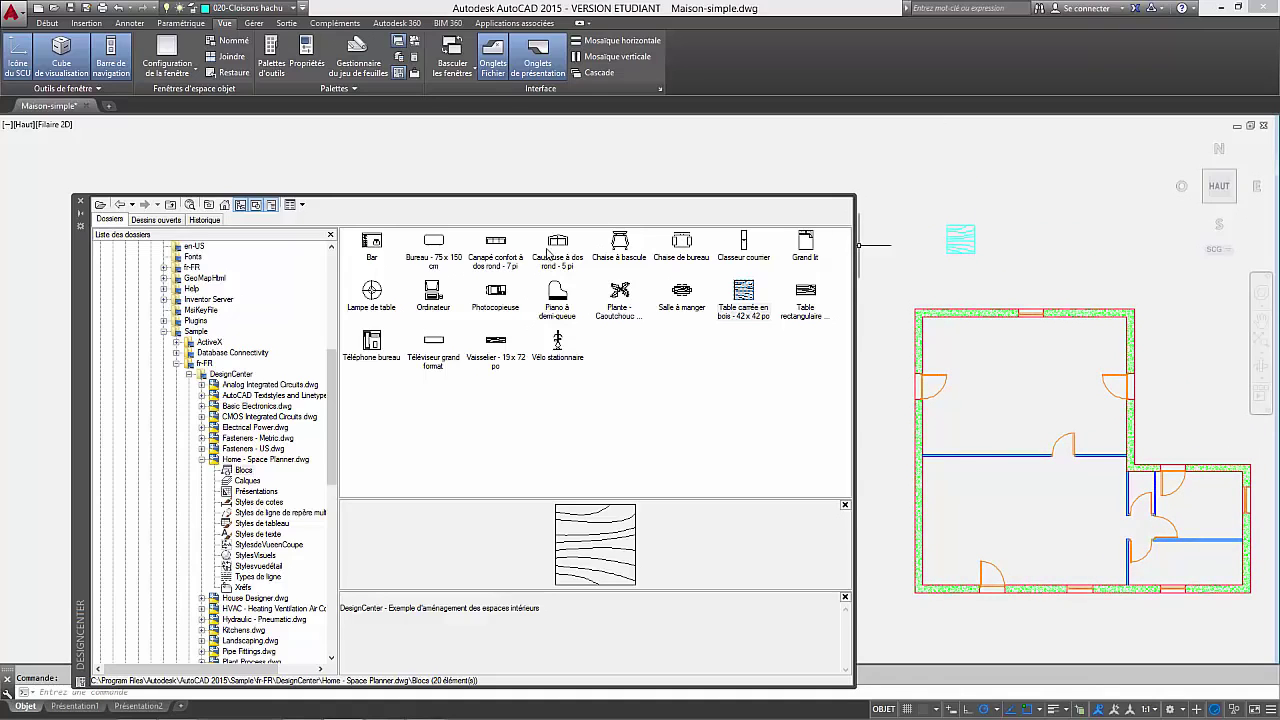
pyautogui.moveTo(558, 248); pyautogui.dragTo(968, 182)
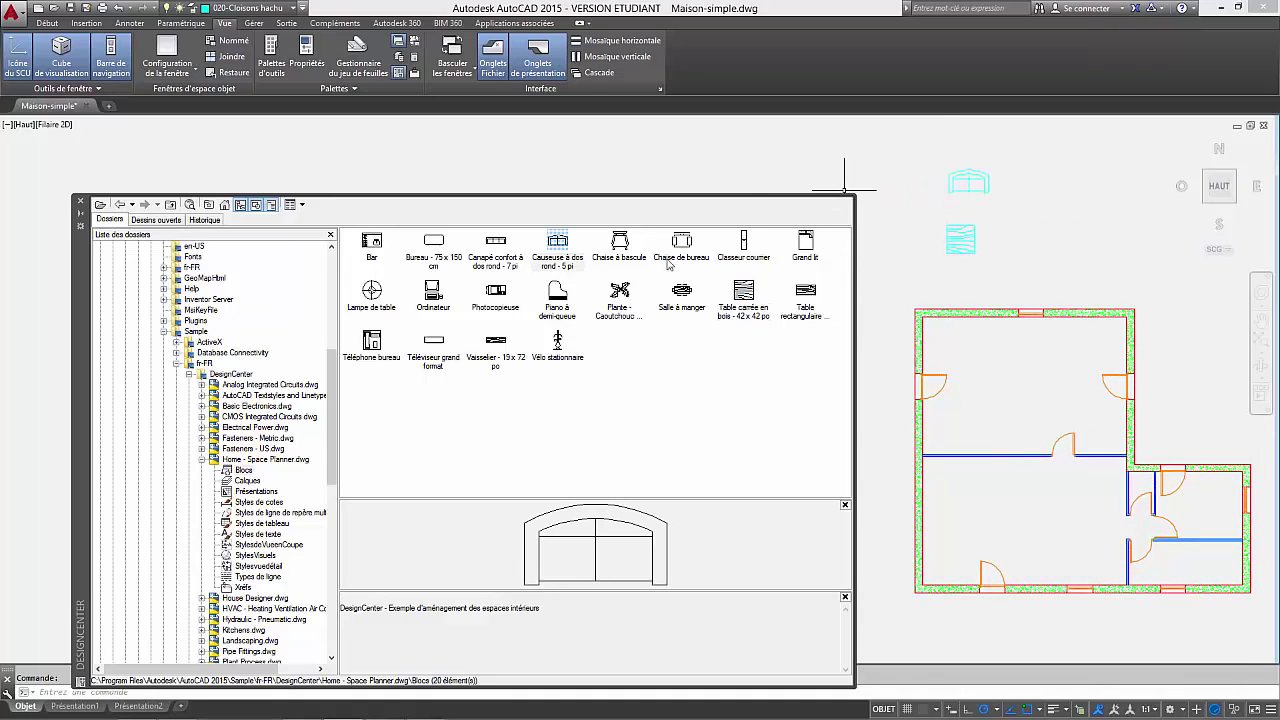
pyautogui.moveTo(681, 242); pyautogui.dragTo(771, 240)
pyautogui.moveTo(844, 188); pyautogui.dragTo(1008, 205)
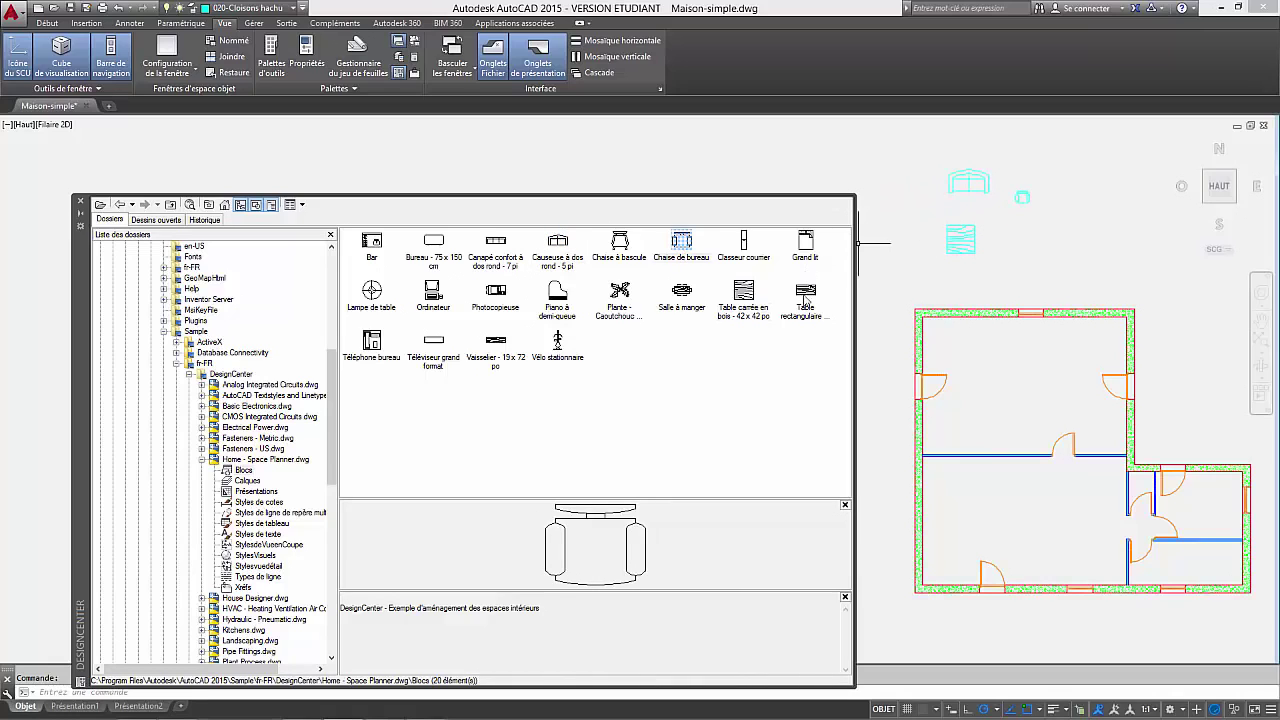
# Place the dining set, plant, grand piano, 19 x 72 po sideboard, computer and 75 x 150 cm desk blocks above the plan.
pyautogui.moveTo(678, 294); pyautogui.dragTo(1040, 245)
pyautogui.moveTo(620, 292)
pyautogui.mouseDown()
pyautogui.moveTo(696, 242)
pyautogui.moveTo(897, 160)
pyautogui.mouseUp()
pyautogui.moveTo(557, 292); pyautogui.dragTo(1086, 183)
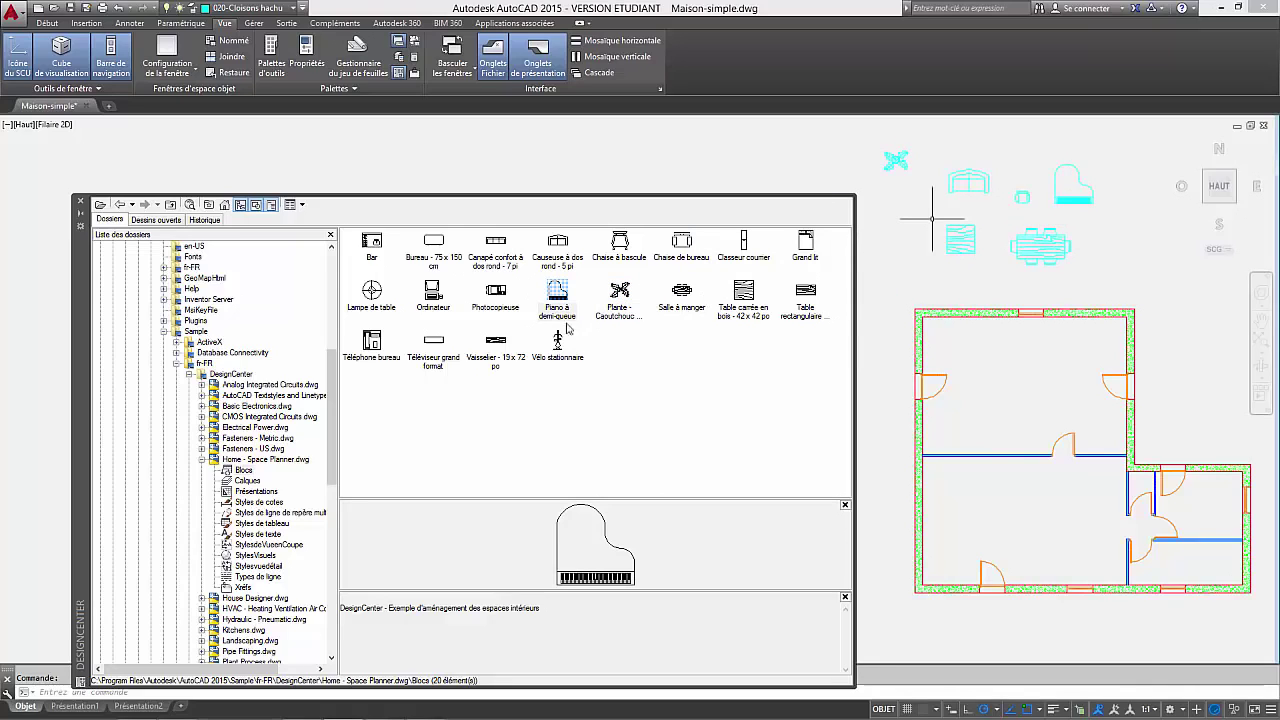
pyautogui.moveTo(496, 342)
pyautogui.mouseDown()
pyautogui.moveTo(930, 215)
pyautogui.moveTo(808, 157)
pyautogui.mouseUp()
pyautogui.moveTo(425, 298); pyautogui.dragTo(470, 301)
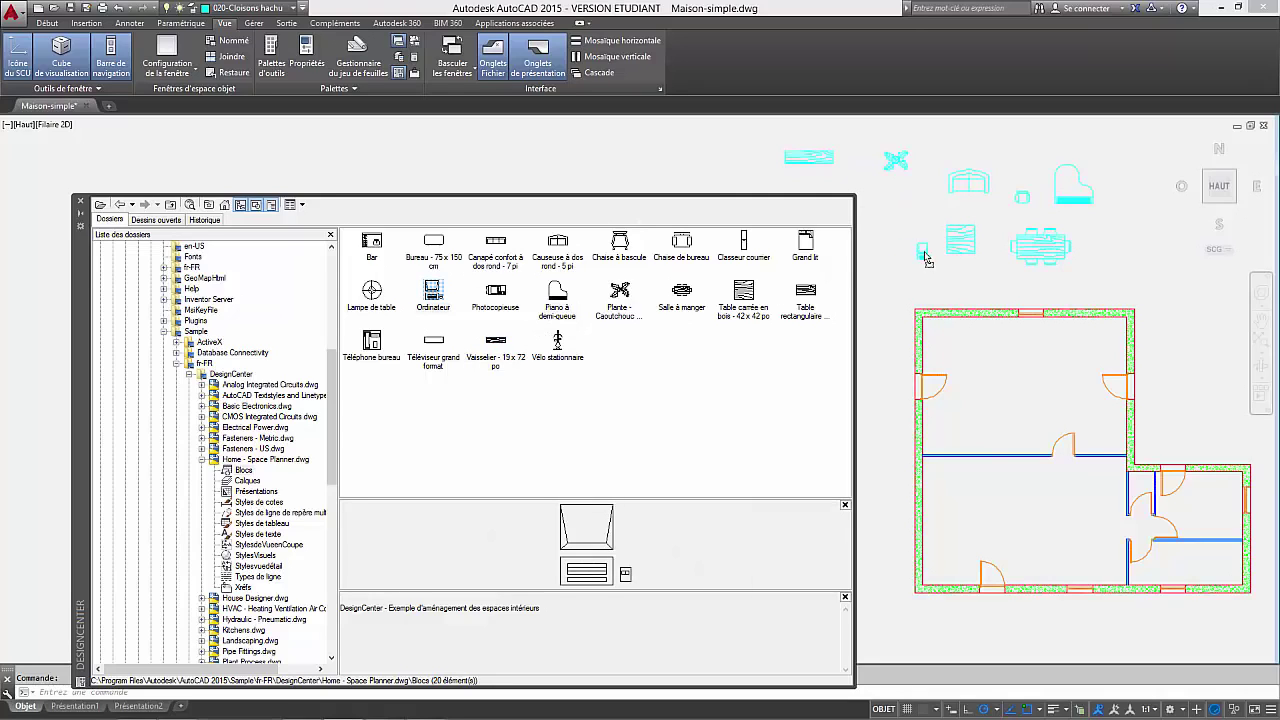
pyautogui.moveTo(924, 252); pyautogui.dragTo(913, 245)
pyautogui.moveTo(494, 257)
pyautogui.mouseDown()
pyautogui.moveTo(1032, 188)
pyautogui.moveTo(1022, 151)
pyautogui.mouseUp()
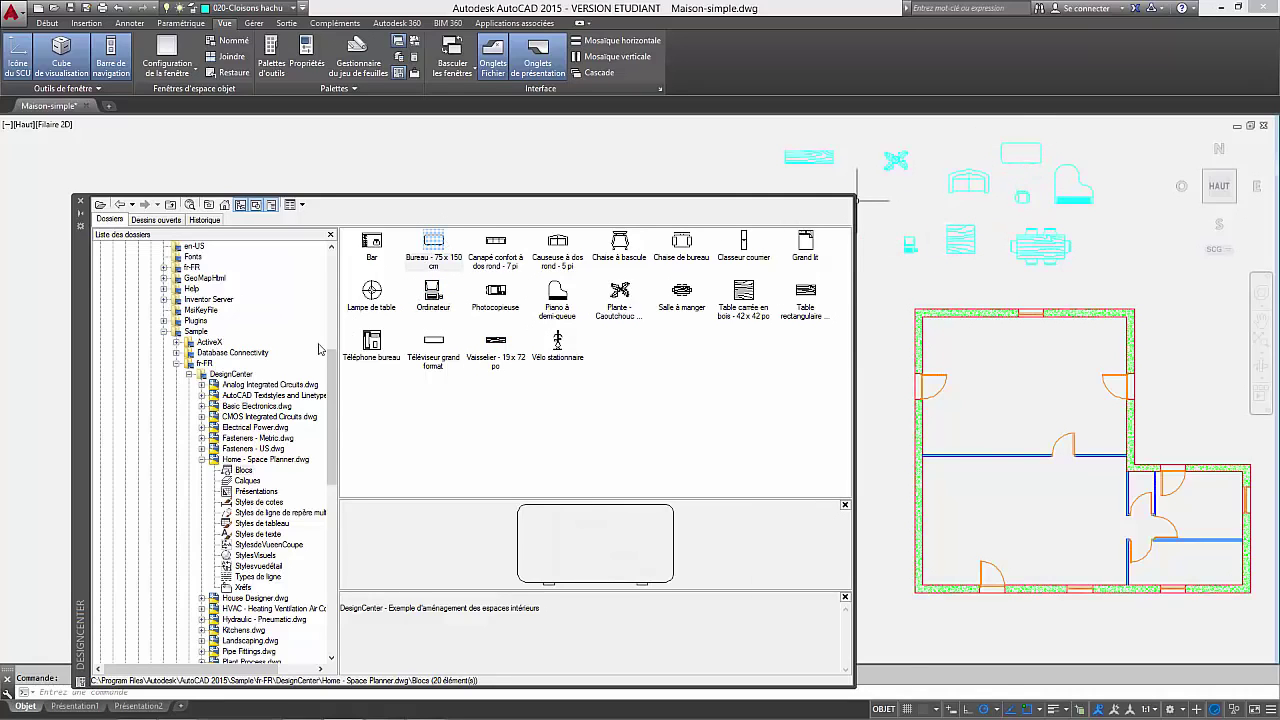
# From the House Designer.dwg blocks, place the spiral staircase, oval washbasin, 26 x 60 po bathtub and top-view toilet beside the plan's left wall.
pyautogui.click(203, 460)
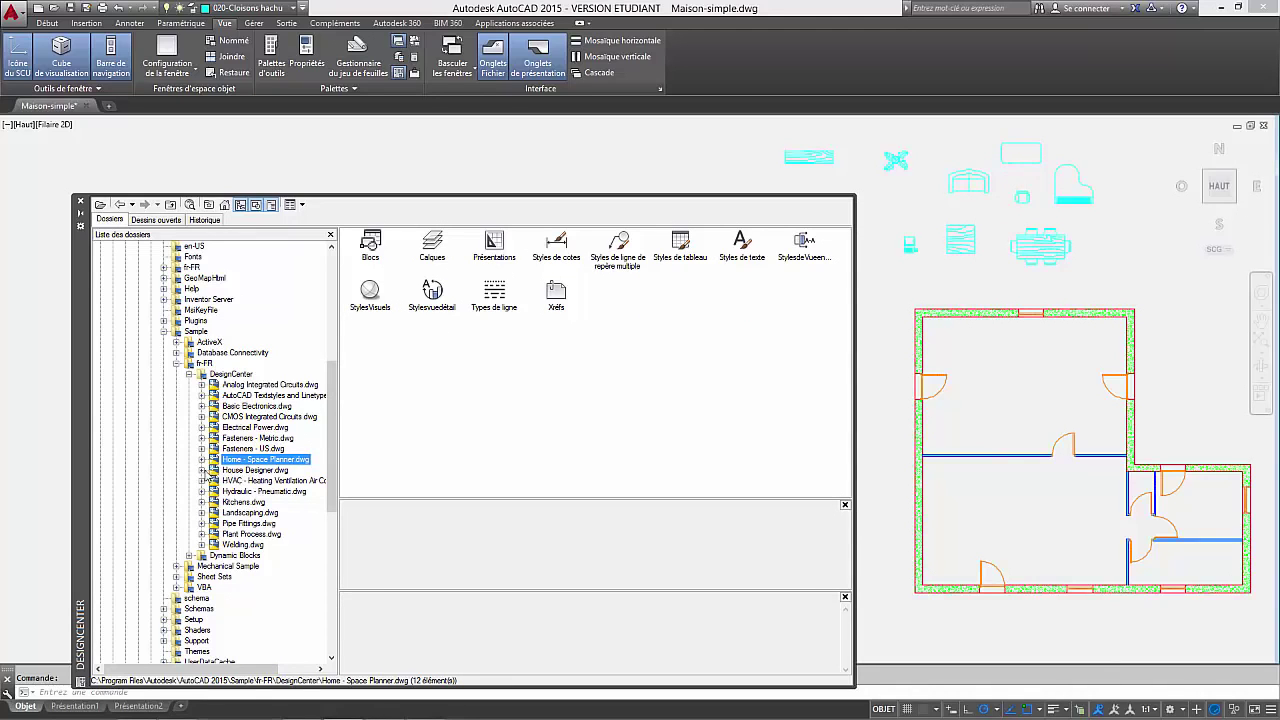
pyautogui.click(203, 470)
pyautogui.click(243, 481)
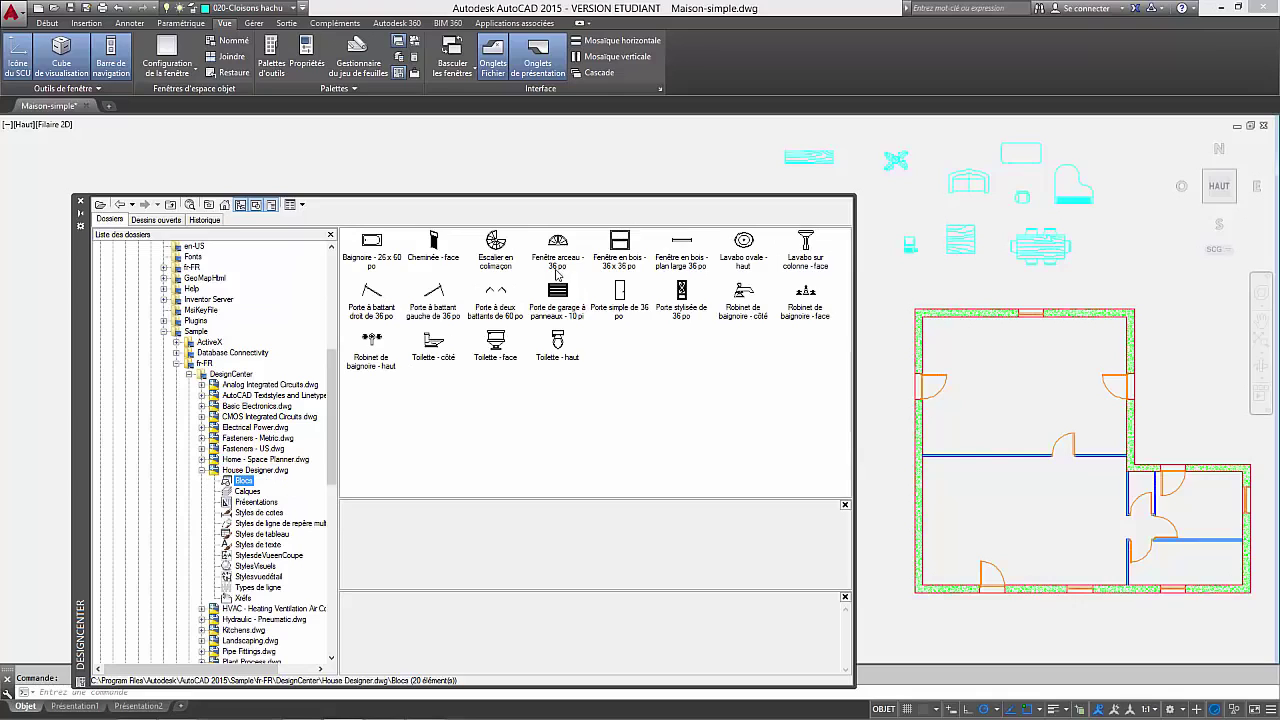
pyautogui.moveTo(495, 246); pyautogui.dragTo(880, 280)
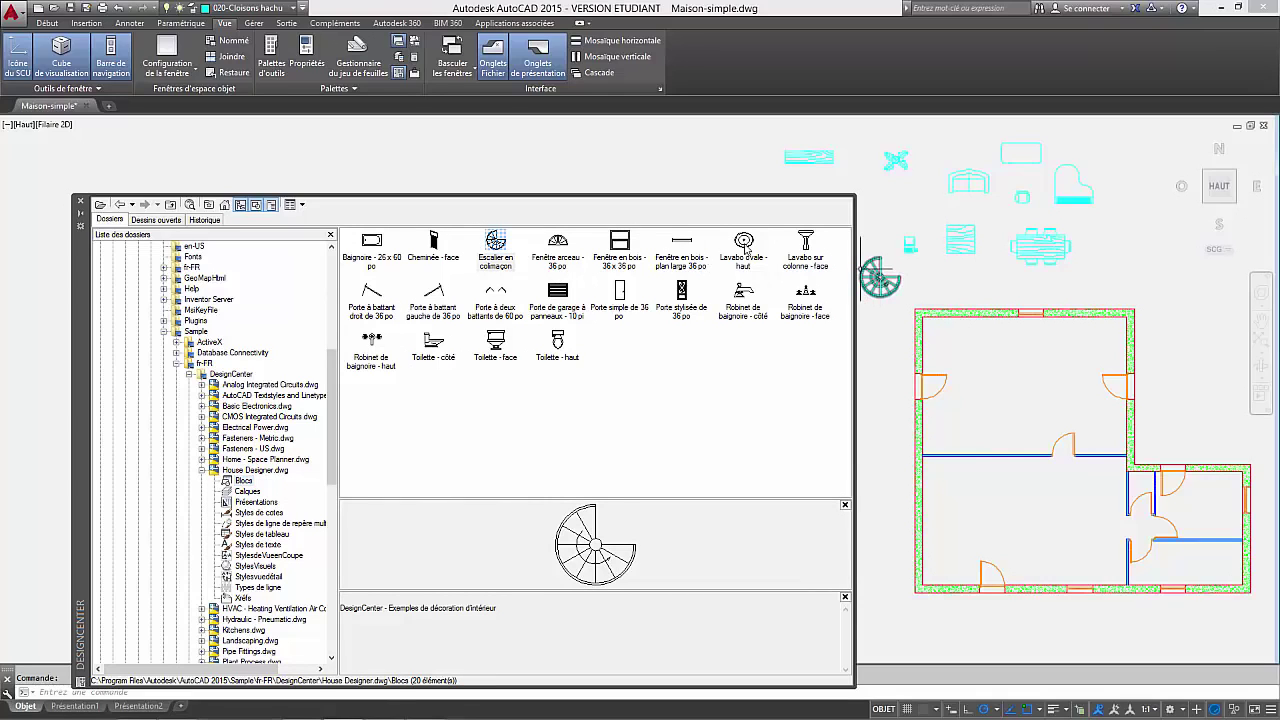
pyautogui.moveTo(746, 249)
pyautogui.mouseDown()
pyautogui.moveTo(860, 336)
pyautogui.moveTo(873, 332)
pyautogui.mouseUp()
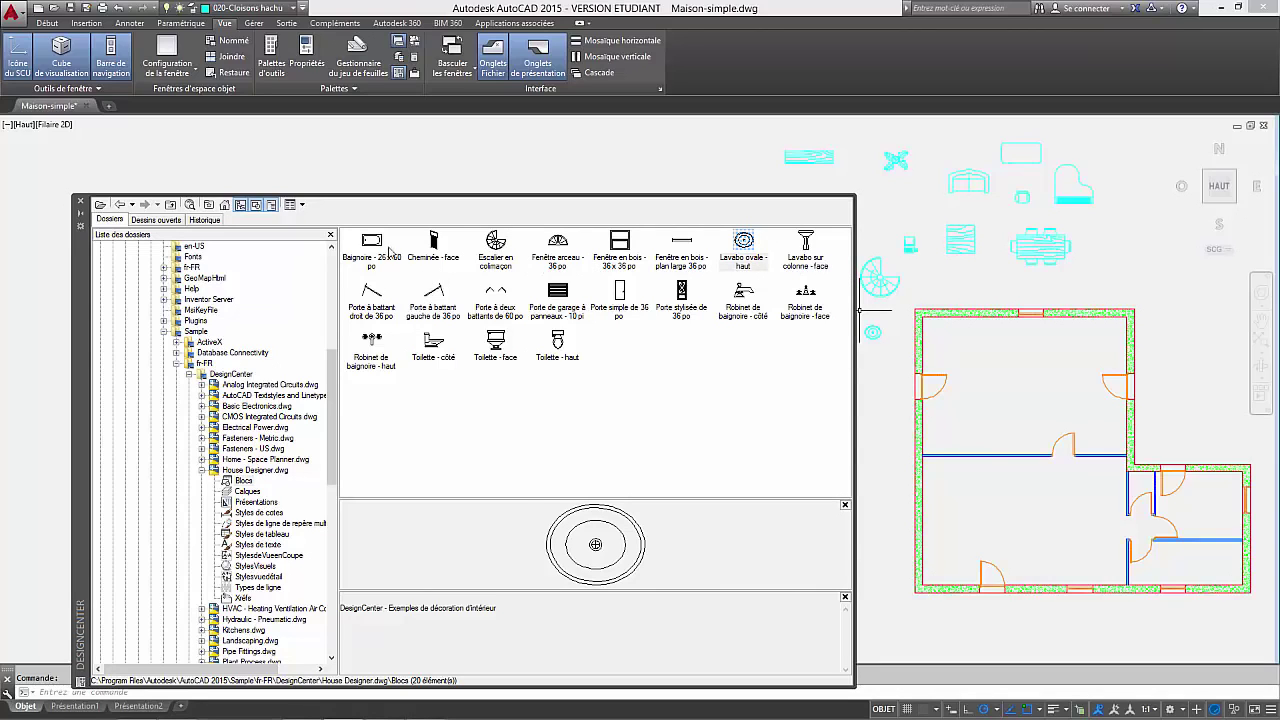
pyautogui.moveTo(389, 251); pyautogui.dragTo(476, 310)
pyautogui.moveTo(841, 372); pyautogui.dragTo(872, 372)
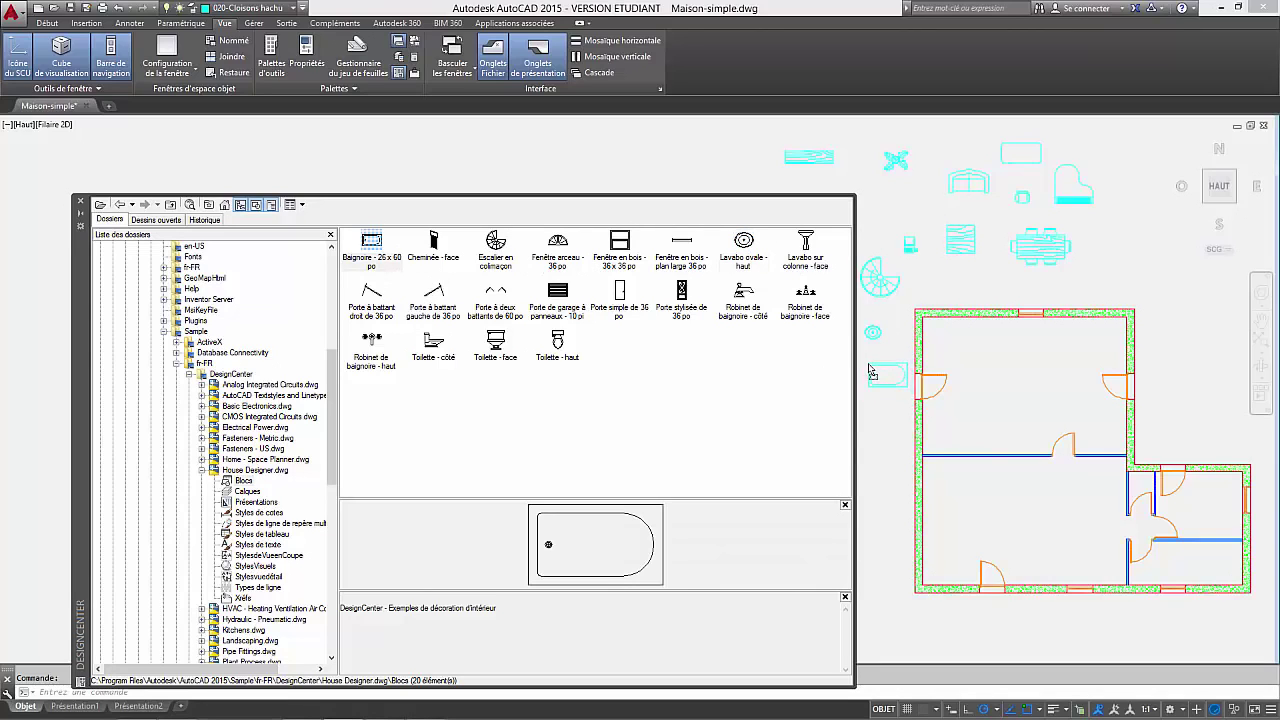
pyautogui.moveTo(560, 342)
pyautogui.mouseDown()
pyautogui.moveTo(719, 431)
pyautogui.moveTo(894, 436)
pyautogui.mouseUp()
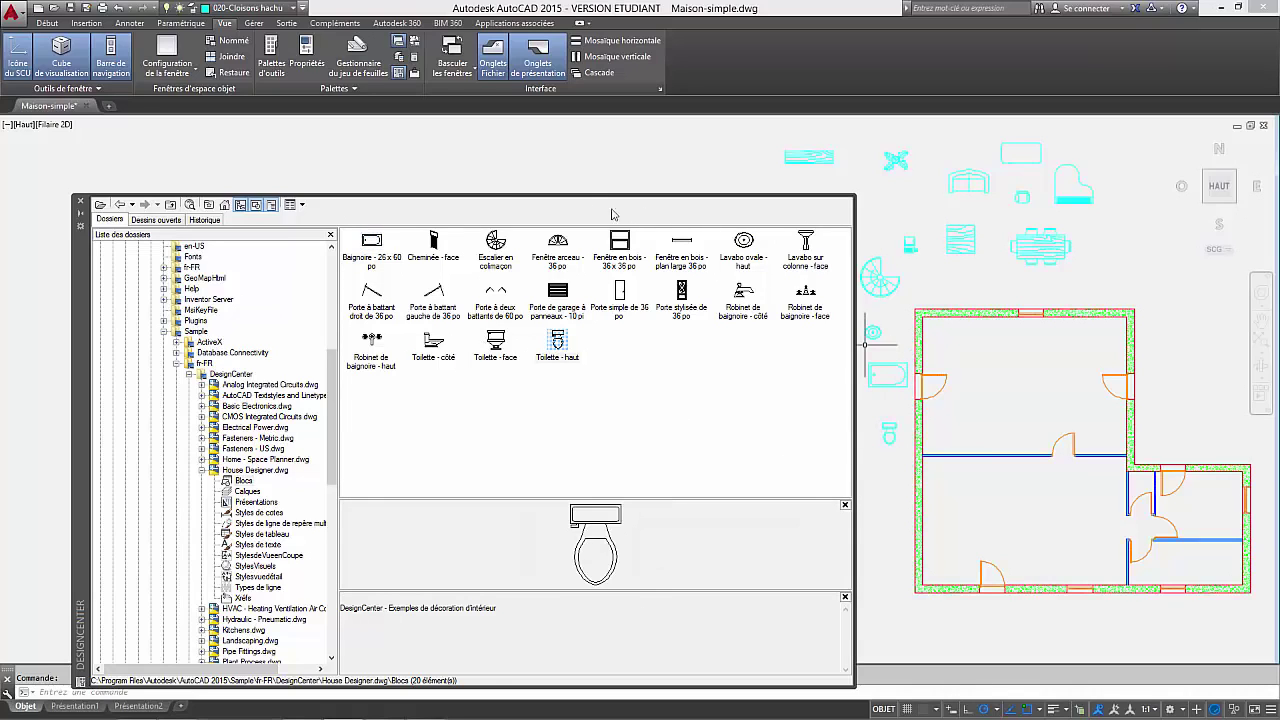
# From the Kitchens.dwg blocks, insert the 7 x 8 pi kitchen plan and the top-view two-door refrigerator outside the plan, and close DesignCenter.
pyautogui.click(202, 470)
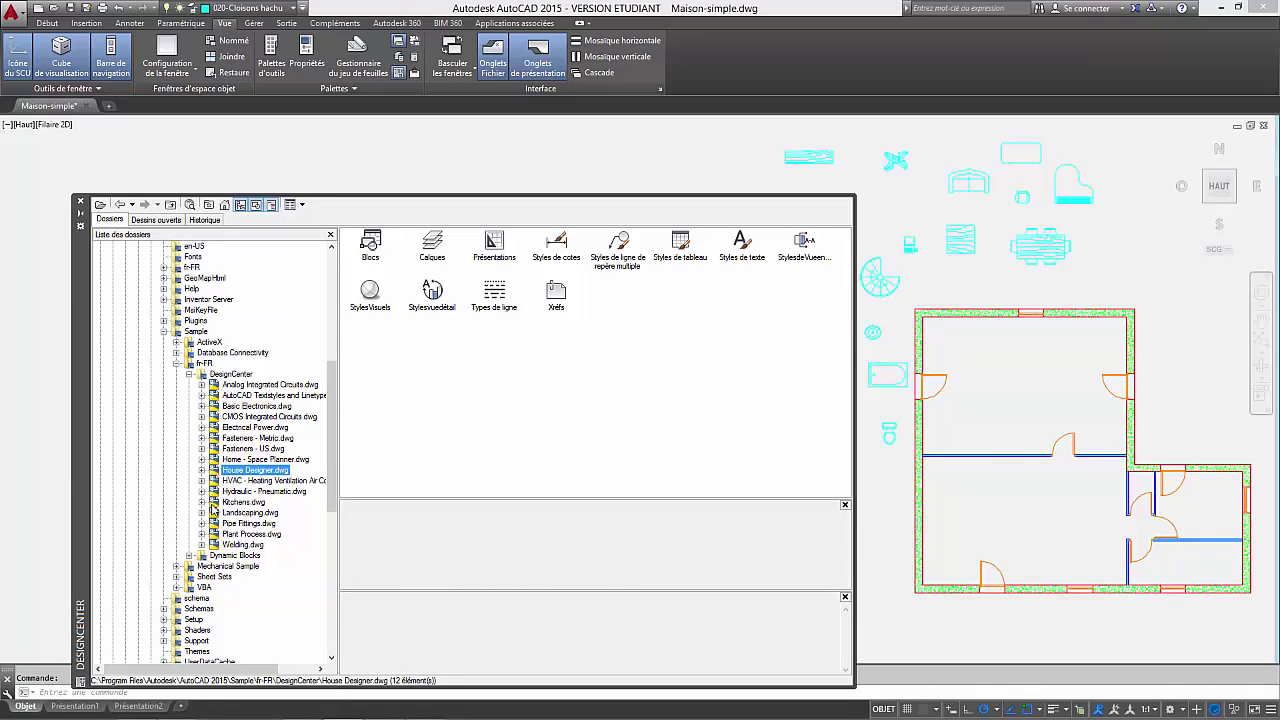
pyautogui.click(202, 502)
pyautogui.click(243, 512)
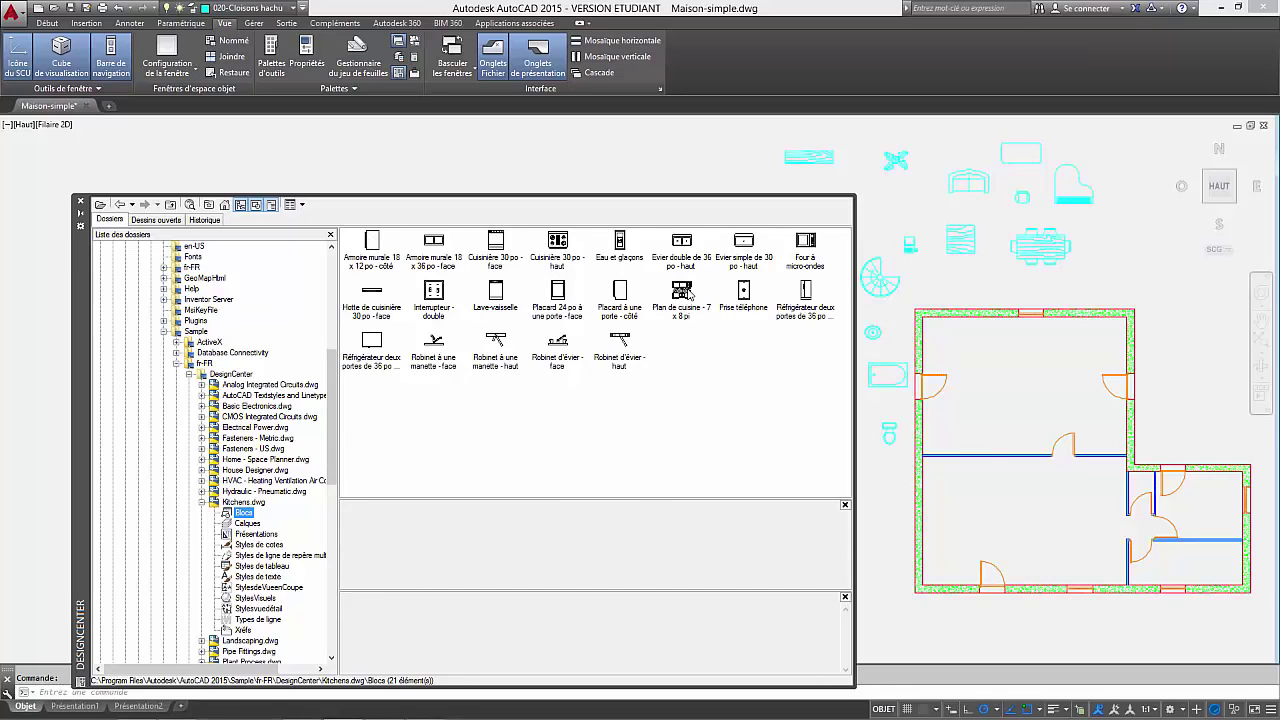
pyautogui.moveTo(688, 292)
pyautogui.mouseDown()
pyautogui.moveTo(676, 185)
pyautogui.moveTo(646, 175)
pyautogui.mouseUp()
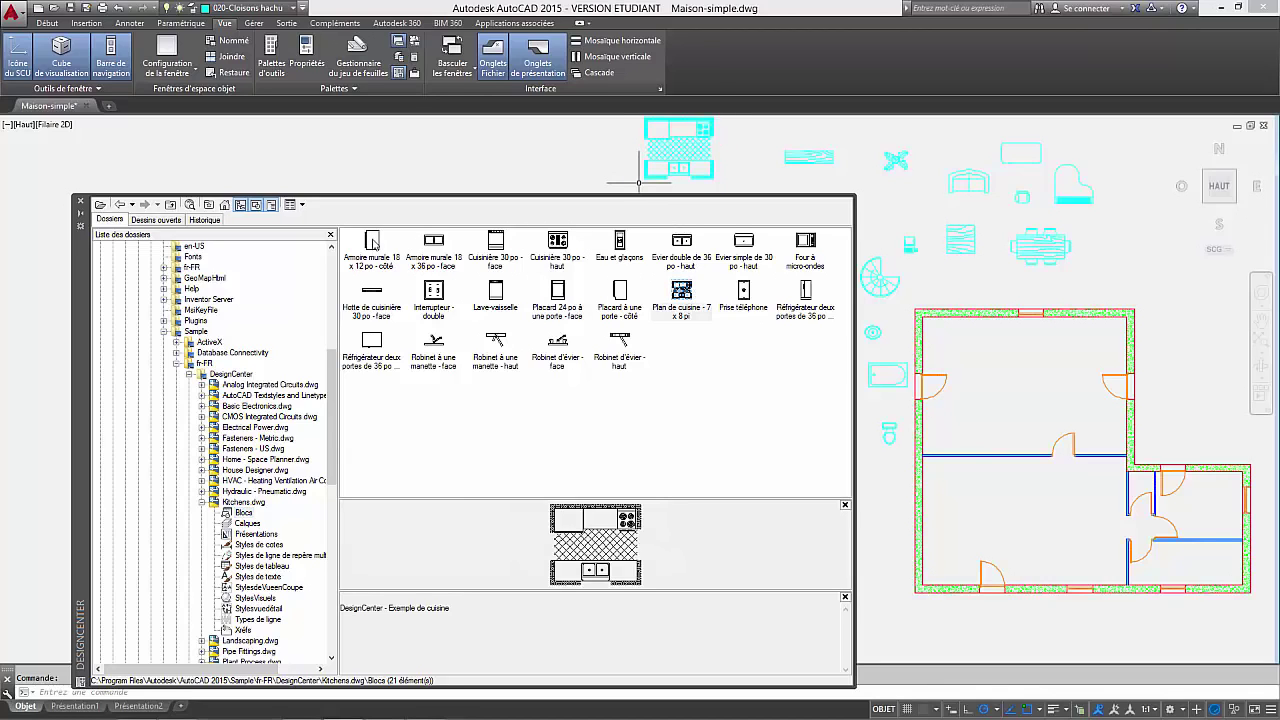
pyautogui.click(378, 343)
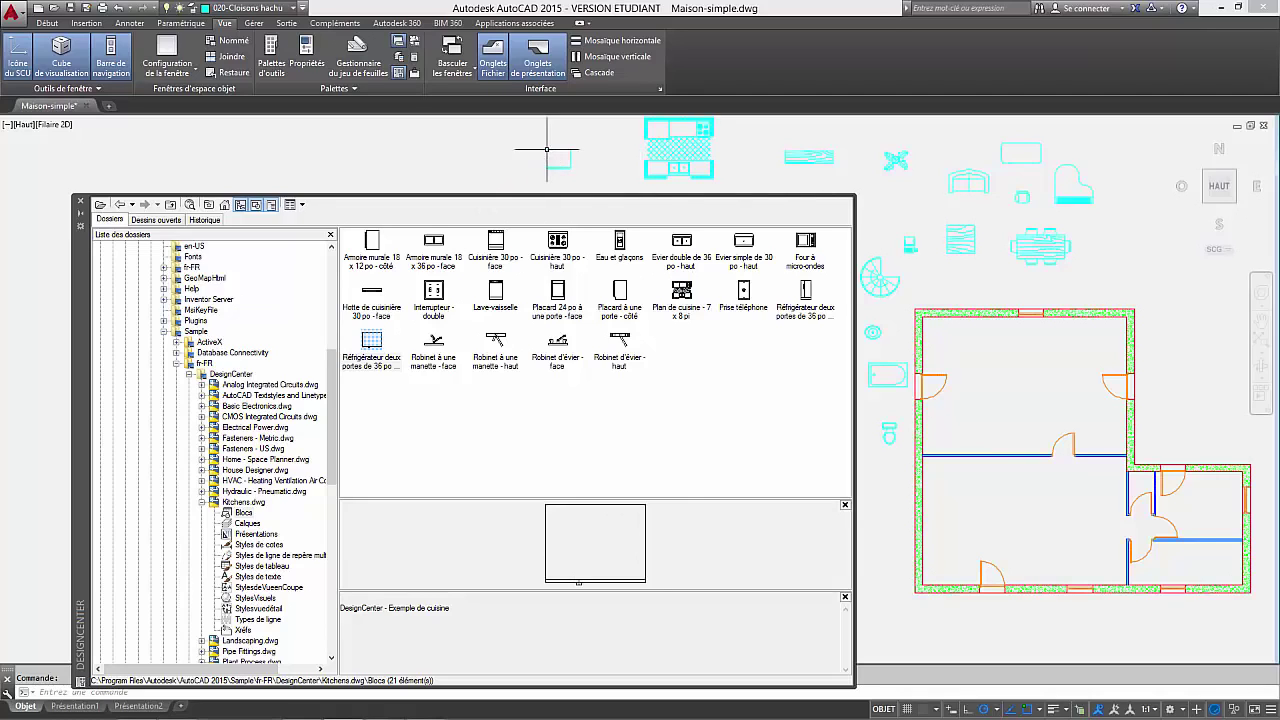
pyautogui.moveTo(547, 149); pyautogui.dragTo(547, 149)
pyautogui.click(81, 204)
pyautogui.moveTo(726, 409); pyautogui.dragTo(414, 477, button='middle')
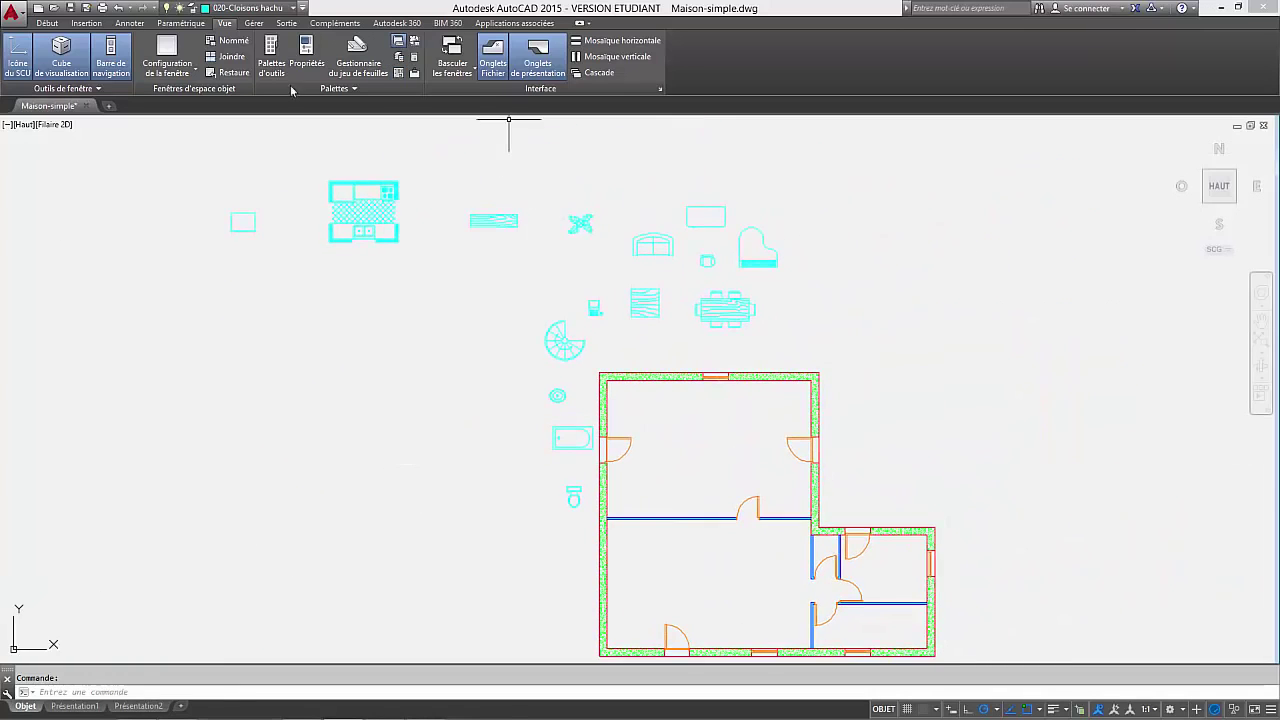
# Create a new layer named 050-aménagement and give it colour 94.
pyautogui.click(46, 22)
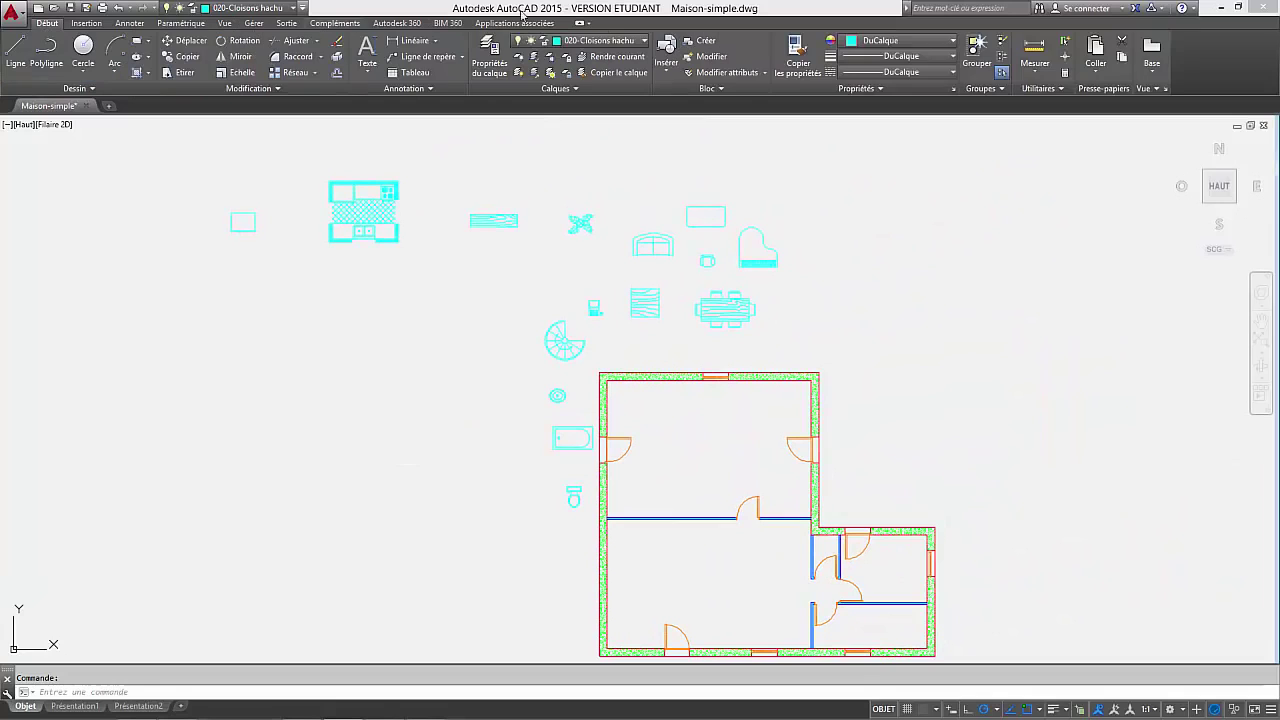
pyautogui.click(489, 56)
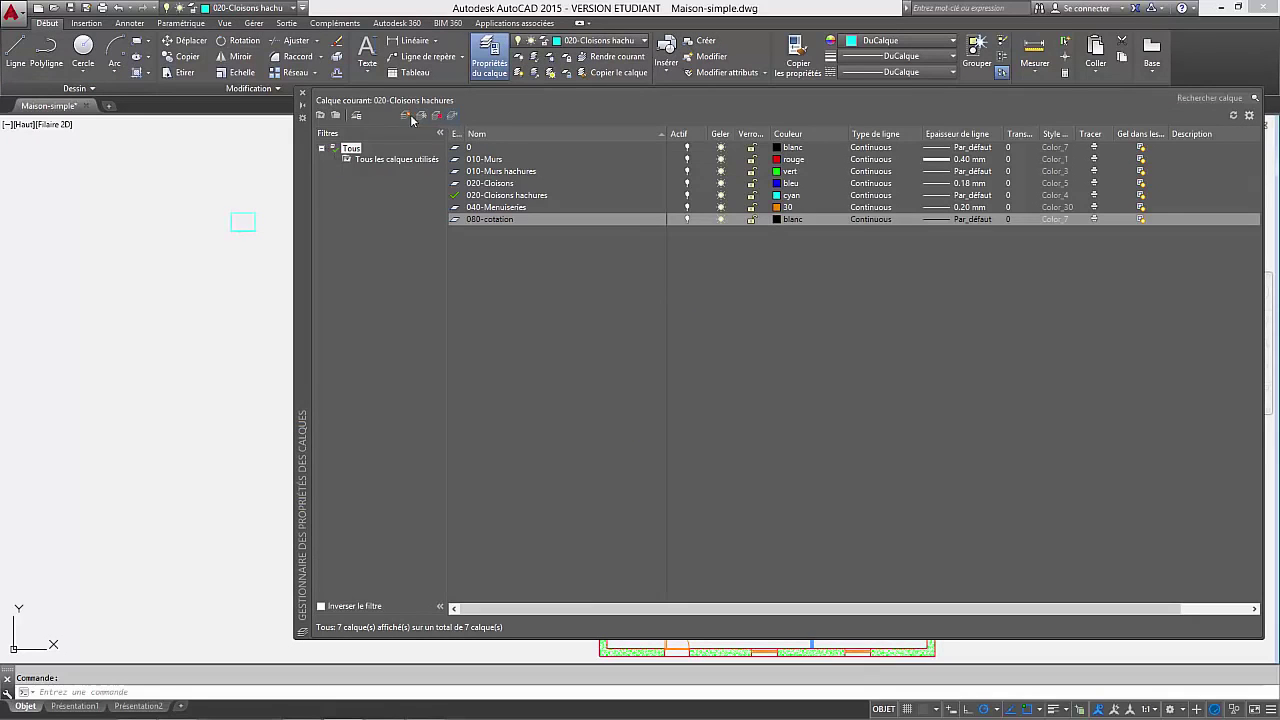
pyautogui.click(406, 116)
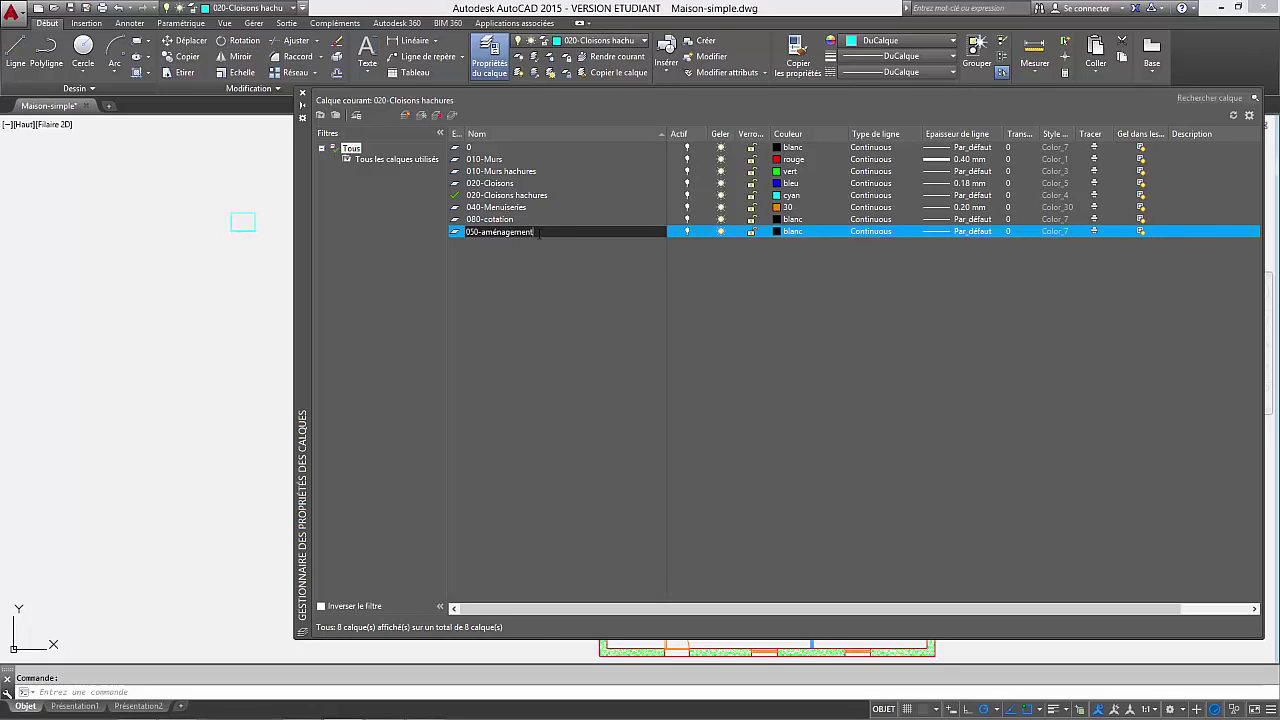
pyautogui.press('Return')
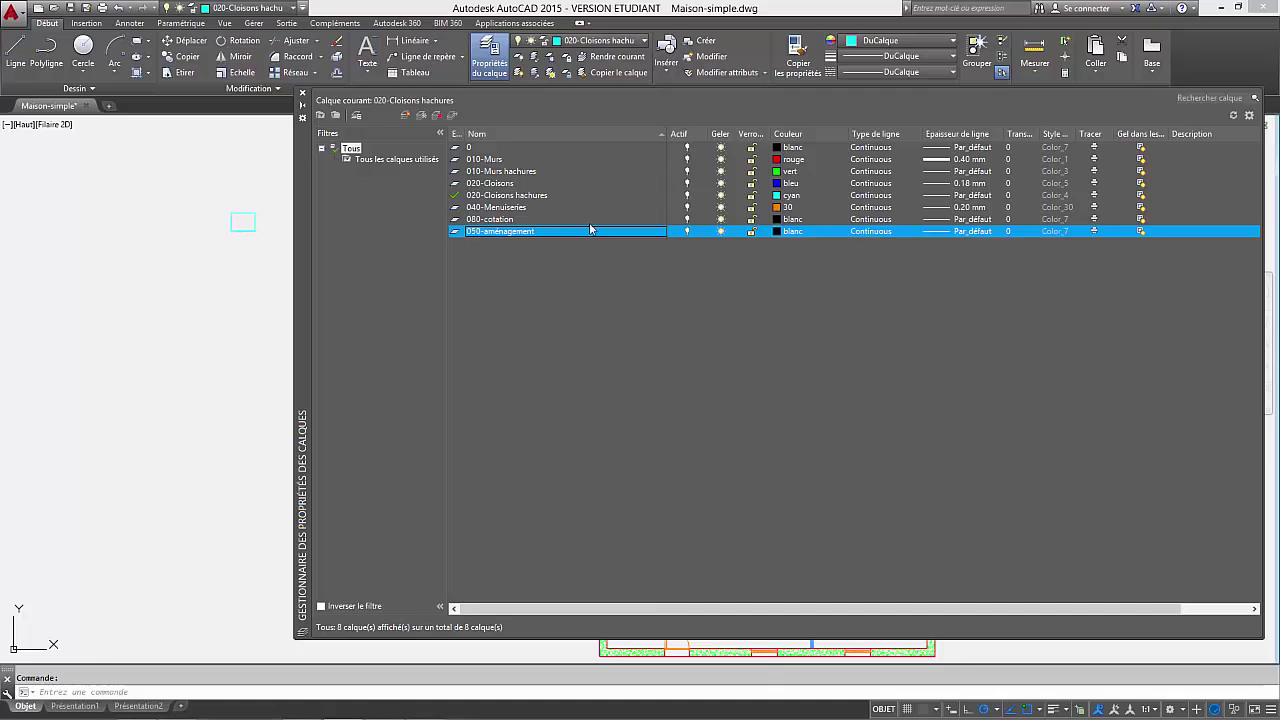
pyautogui.click(777, 233)
pyautogui.click(481, 347)
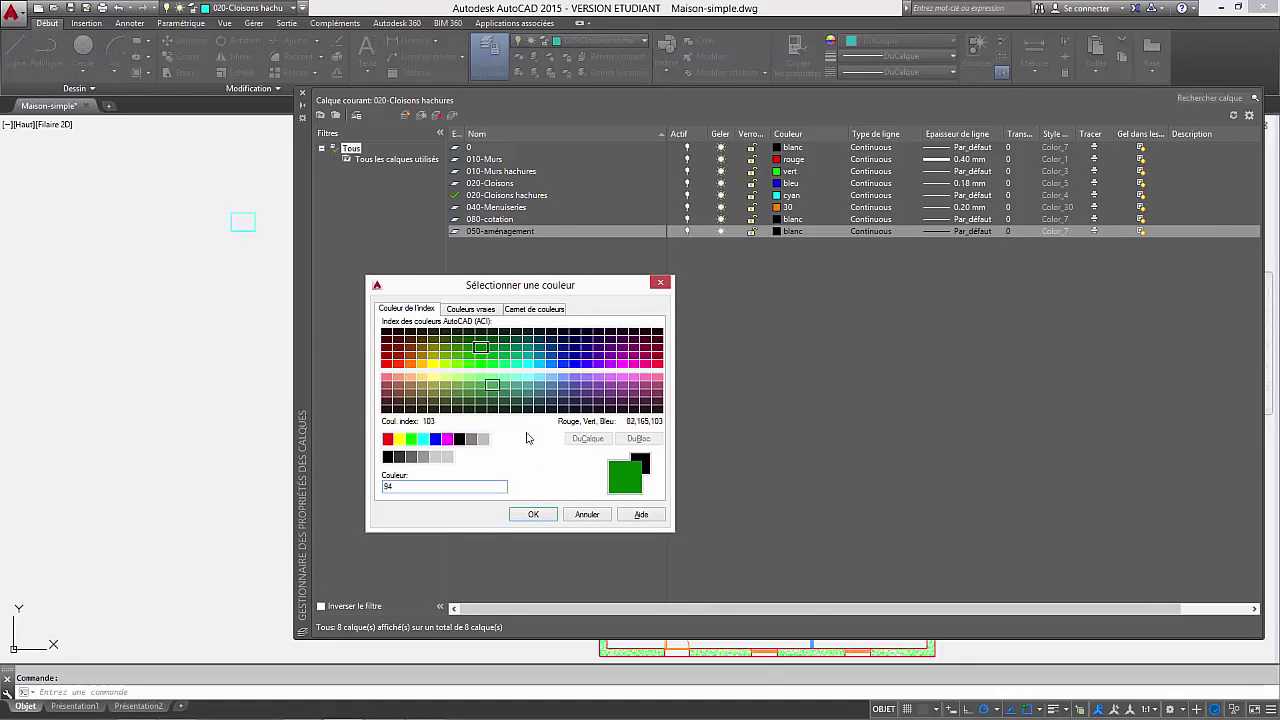
pyautogui.press('Return')
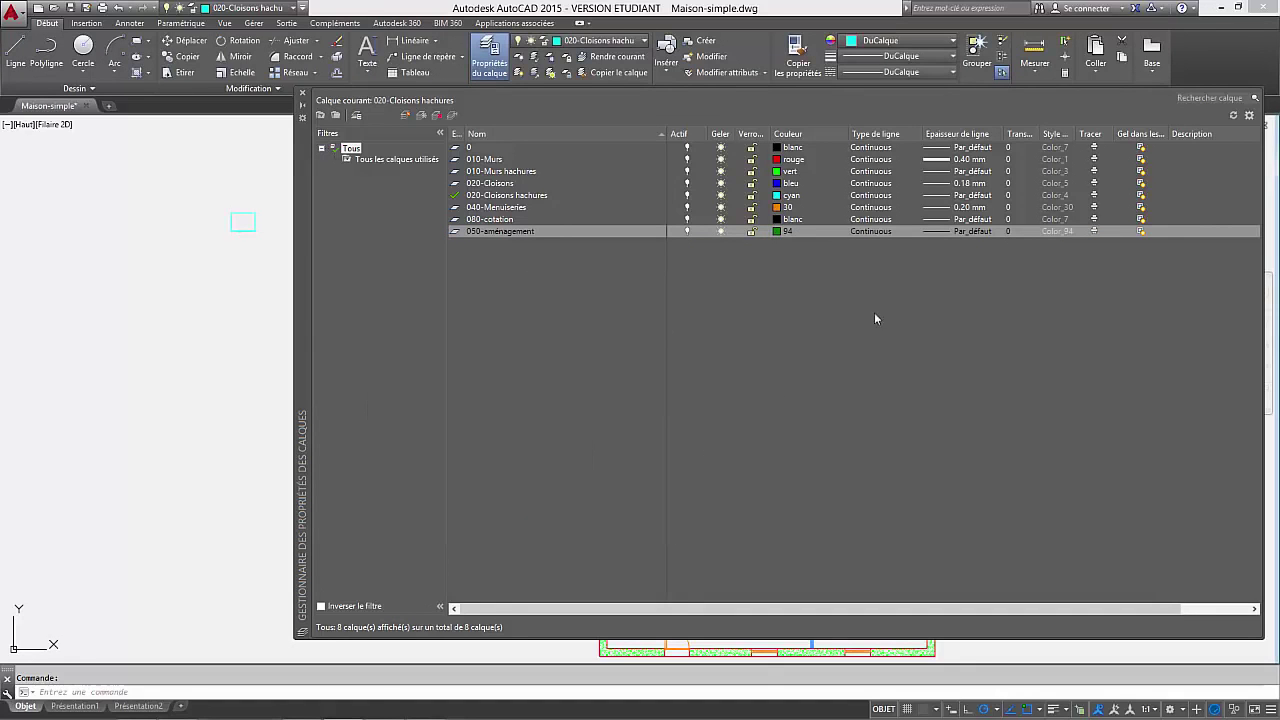
# Set the 050-aménagement layer's lineweight to 0.13 mm and close the layer manager.
pyautogui.click(975, 232)
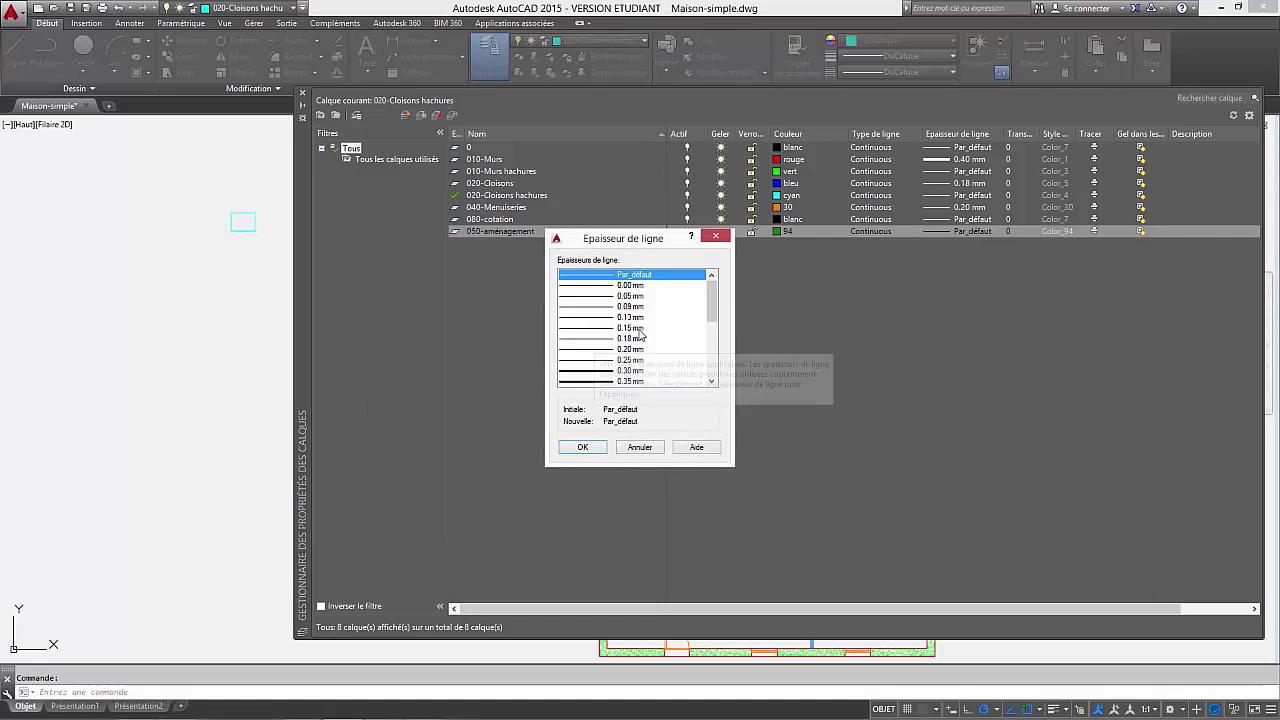
pyautogui.click(631, 318)
pyautogui.click(582, 447)
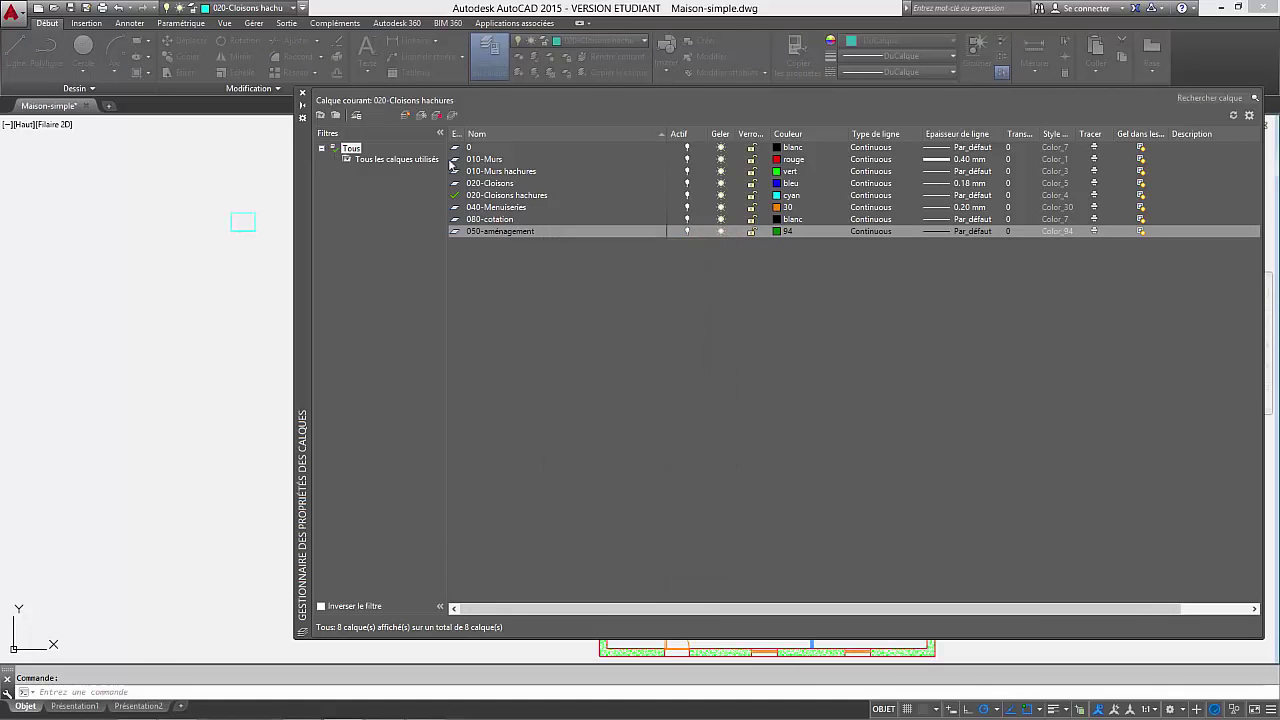
pyautogui.click(302, 93)
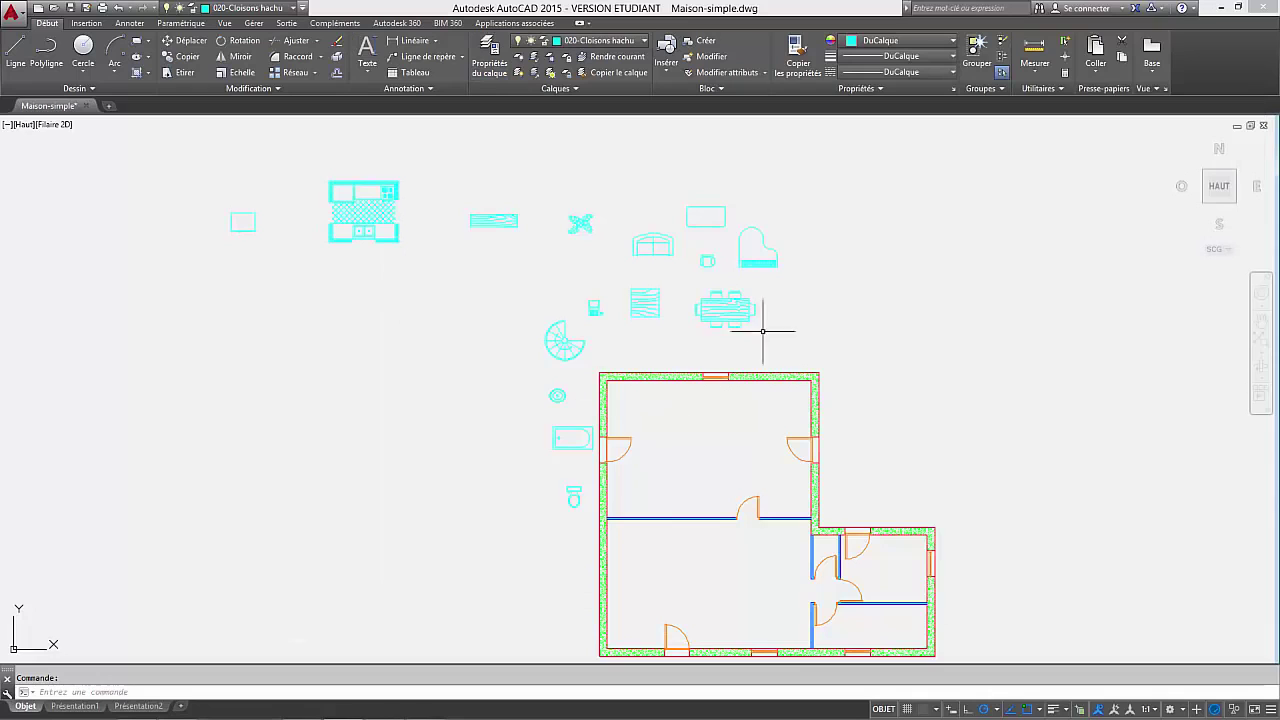
# Move all the inserted furniture, bathroom and kitchen blocks around the plan to the 050-aménagement layer.
pyautogui.click(843, 336)
pyautogui.click(251, 157)
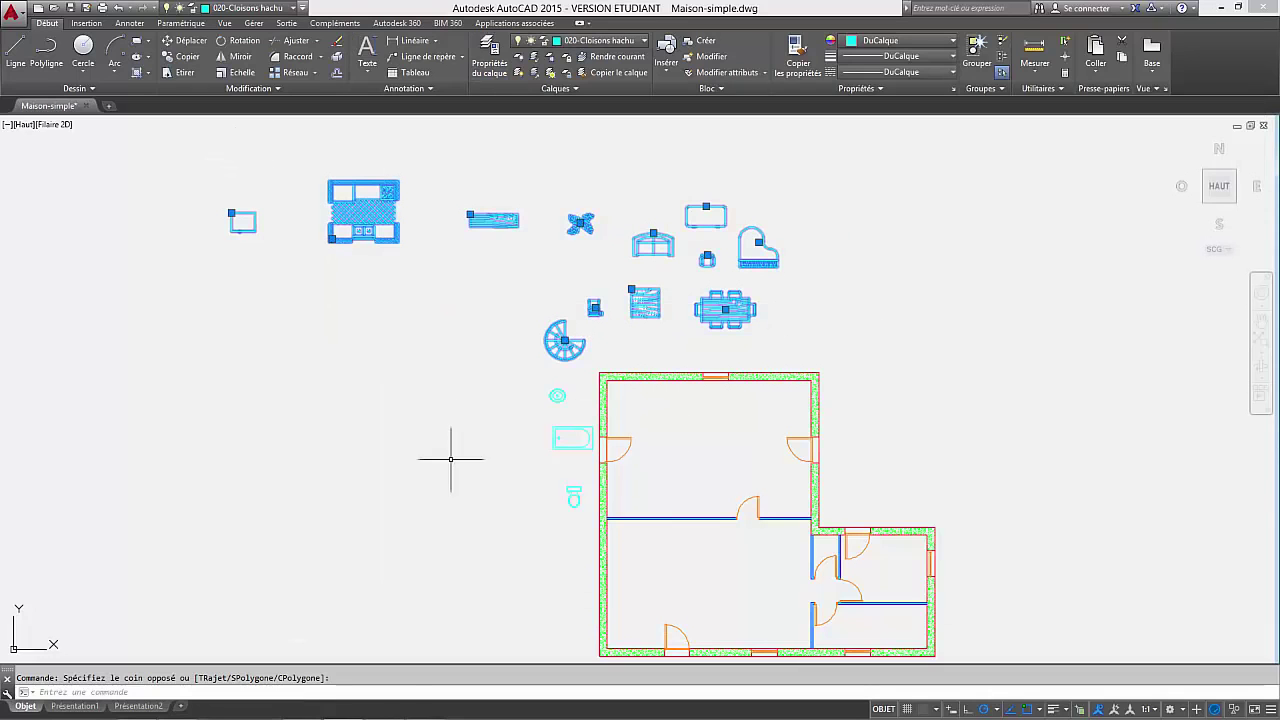
pyautogui.click(565, 540)
pyautogui.click(566, 389)
pyautogui.click(571, 509)
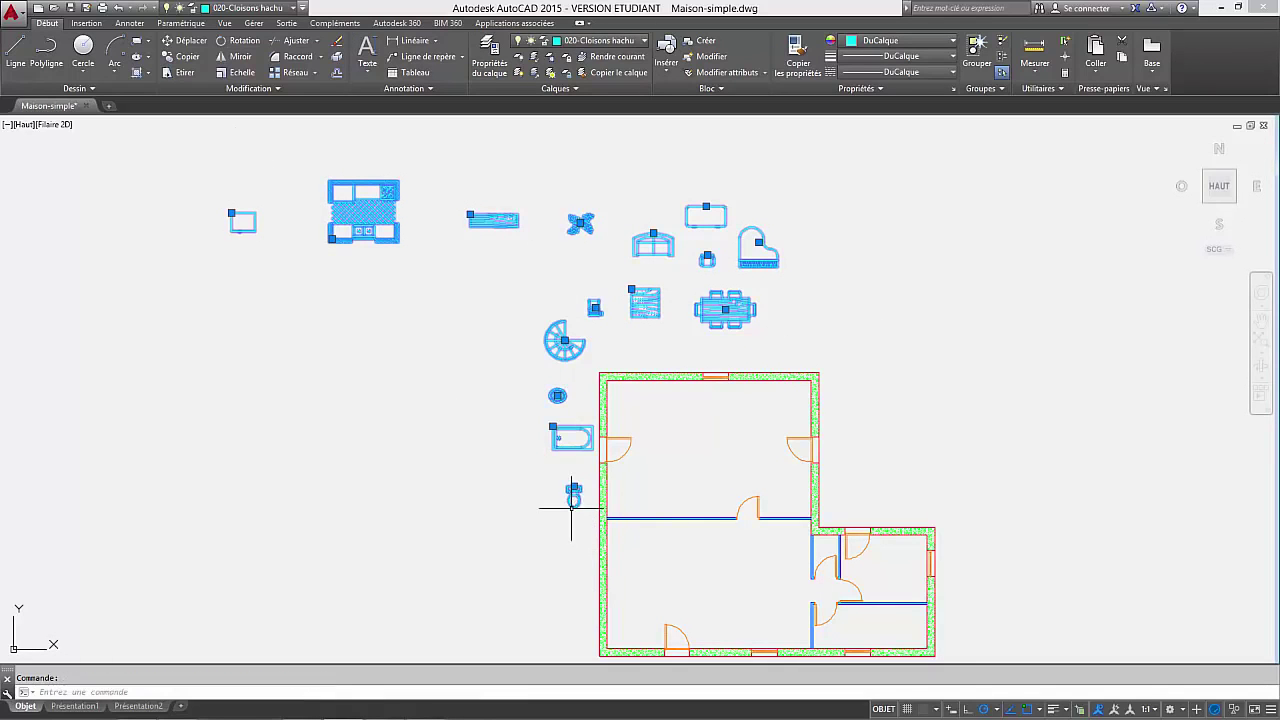
pyautogui.click(595, 40)
pyautogui.click(585, 160)
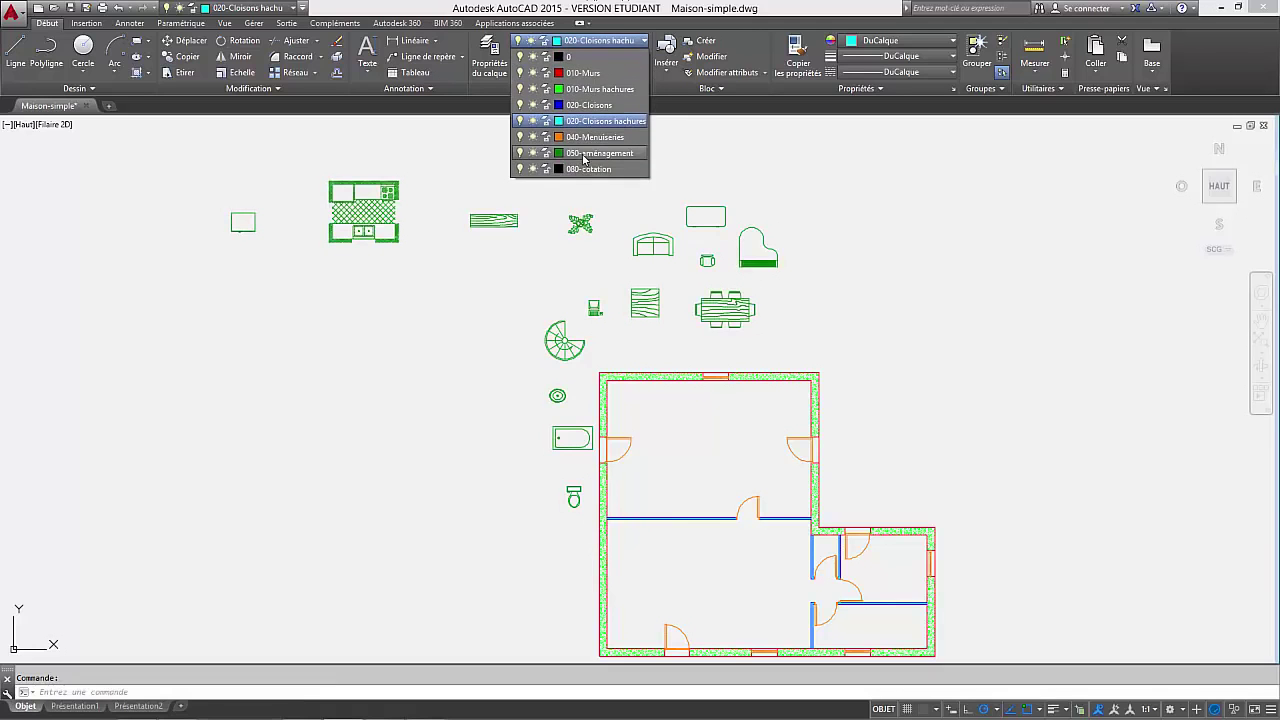
pyautogui.hotkey('ctrl', 'z')
# Move the kitchen block by its base point into the large lower room, above the entrance door.
pyautogui.scroll(-2, 645, 272)
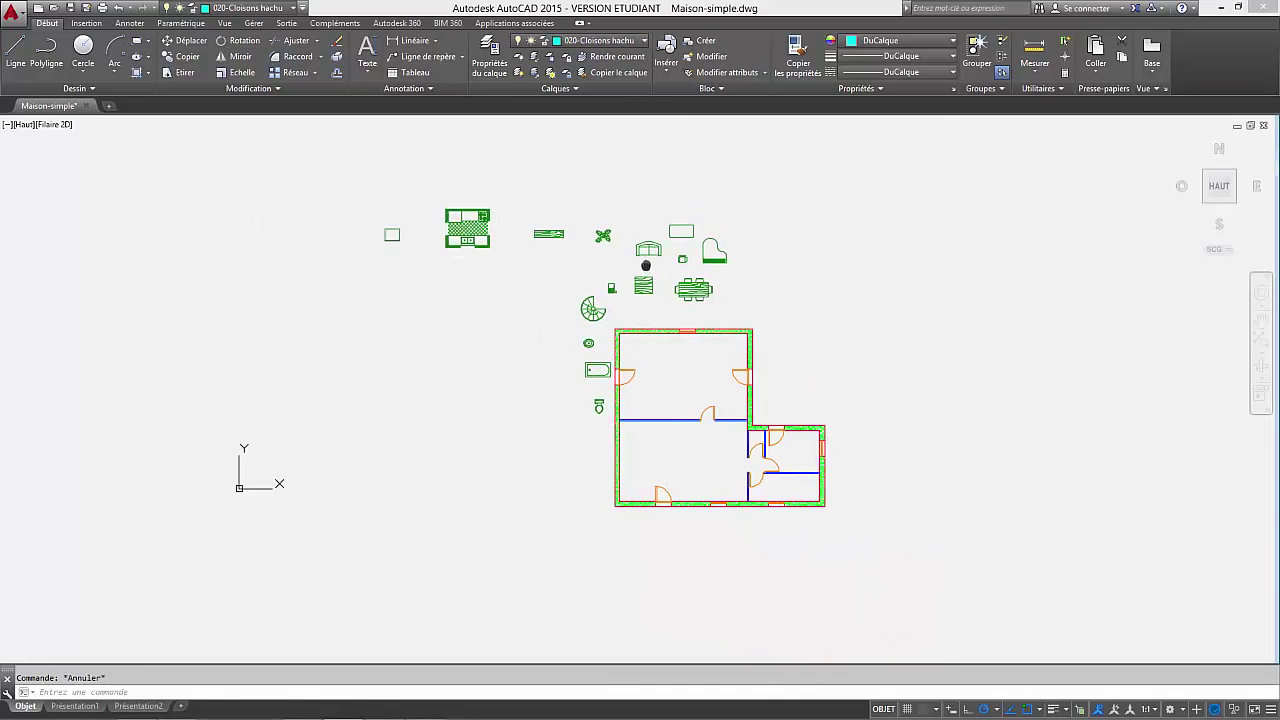
pyautogui.moveTo(645, 272); pyautogui.dragTo(623, 307, button='middle')
pyautogui.scroll(2, 612, 411)
pyautogui.moveTo(649, 434); pyautogui.dragTo(580, 423, button='middle')
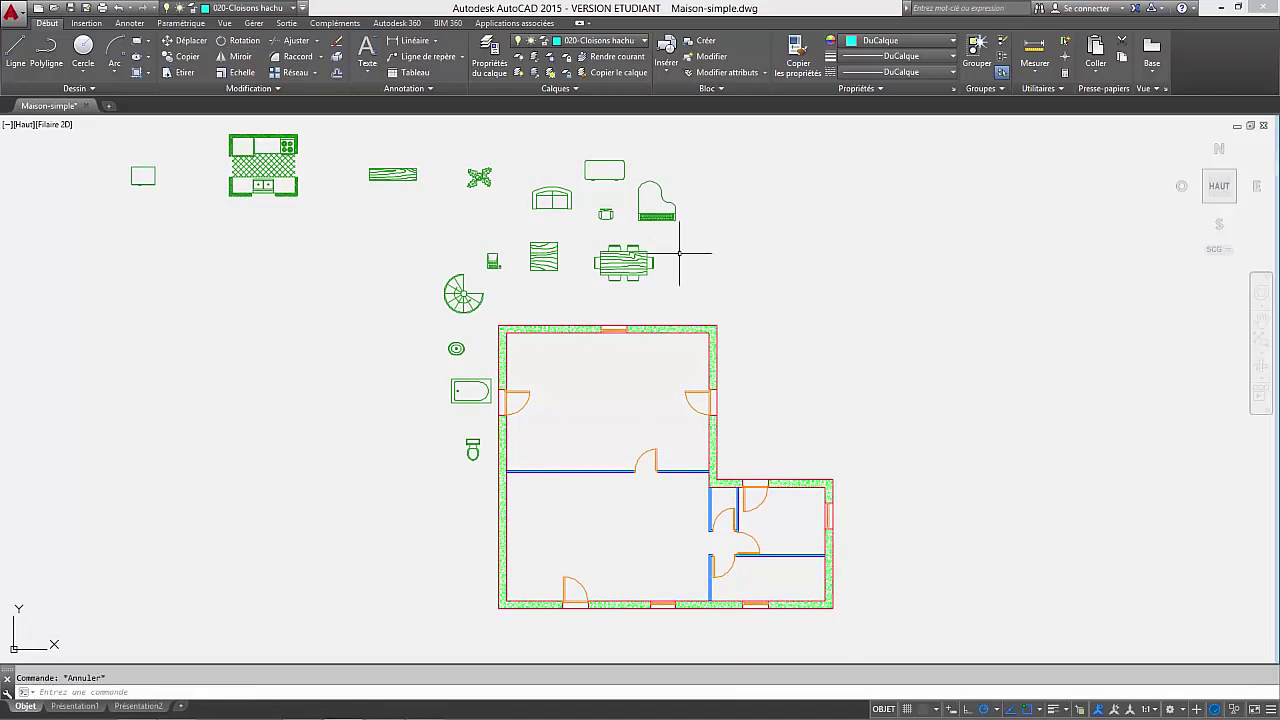
pyautogui.moveTo(677, 365); pyautogui.dragTo(751, 363, button='middle')
pyautogui.click(322, 178)
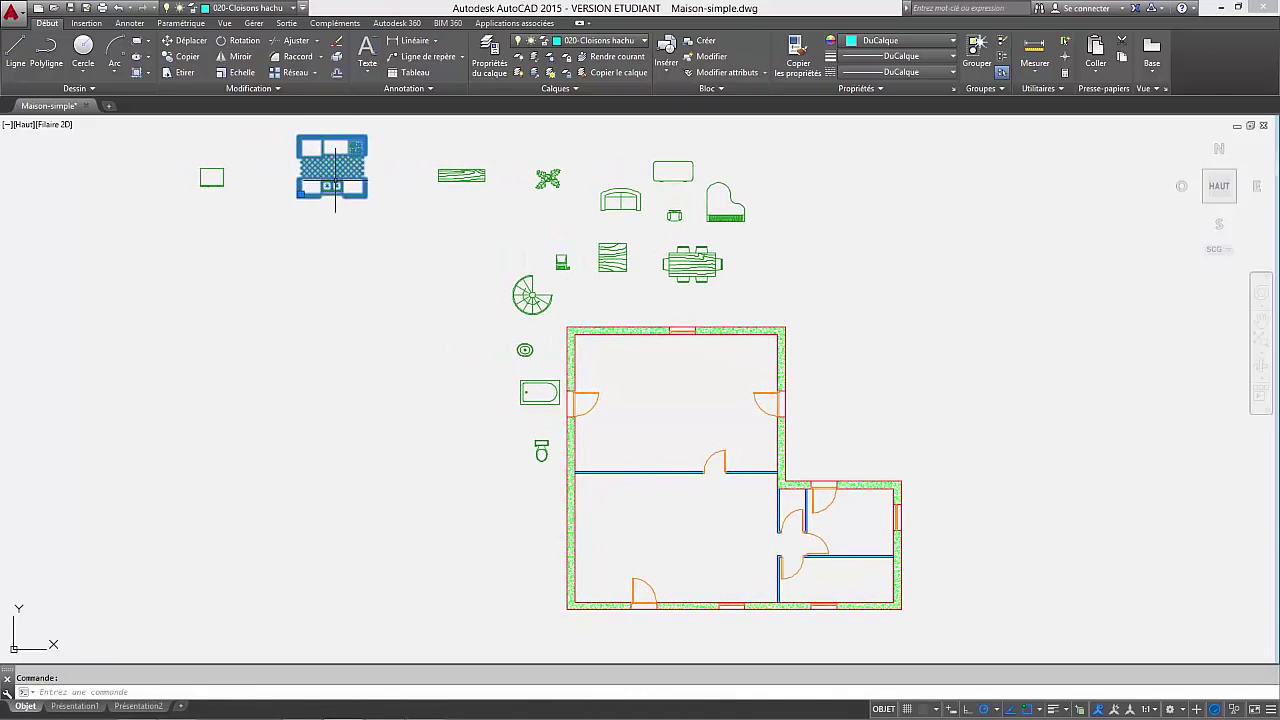
pyautogui.click(298, 196)
pyautogui.scroll(4, 434, 486)
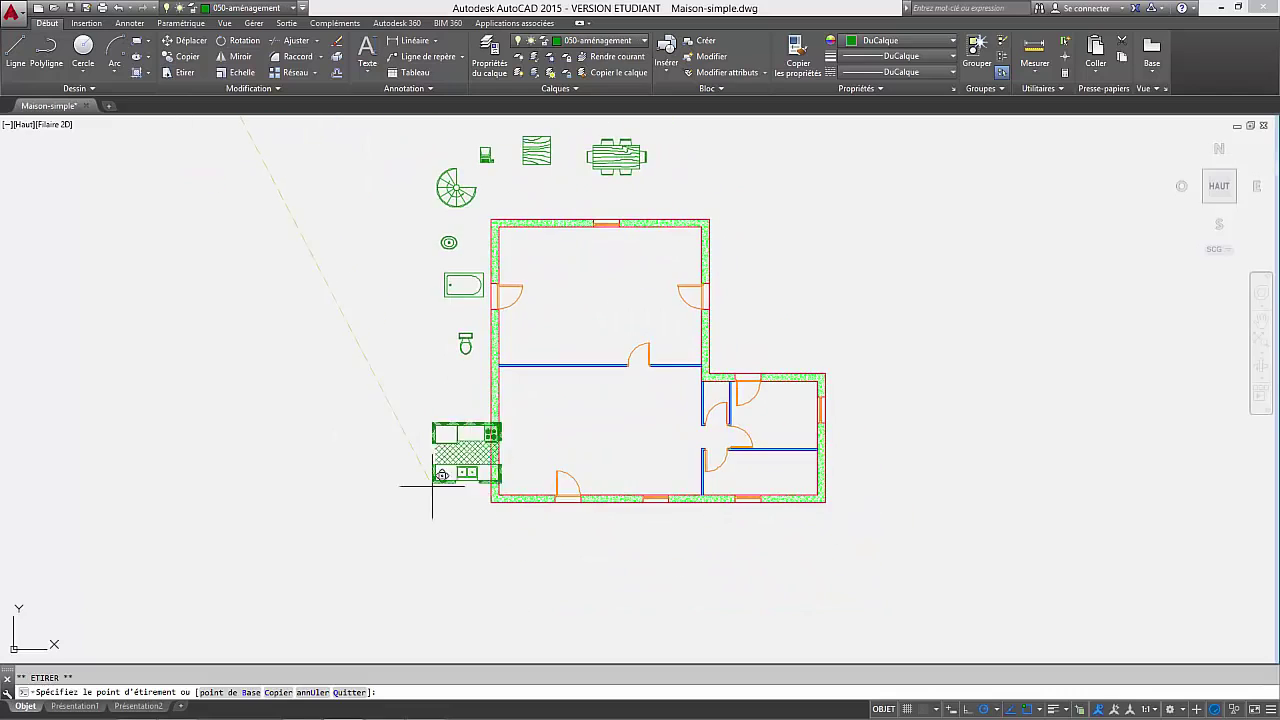
pyautogui.moveTo(573, 422); pyautogui.dragTo(366, 516, button='middle')
pyautogui.click(455, 466)
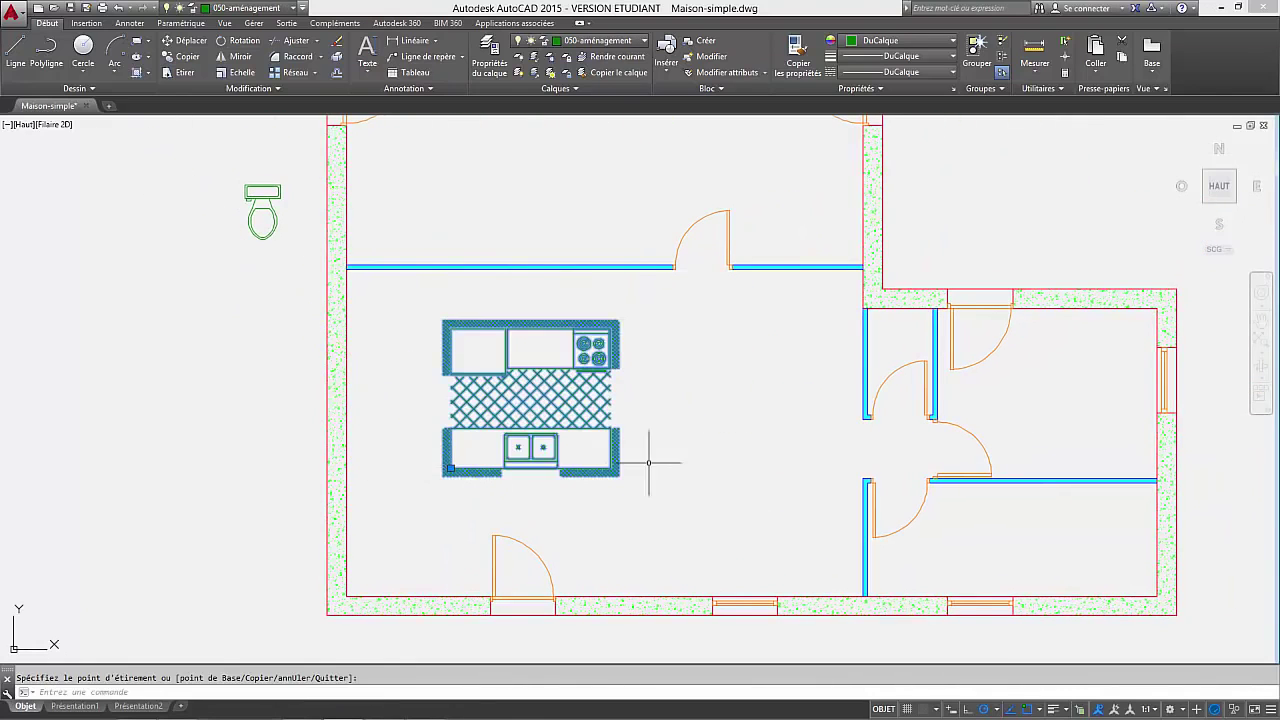
pyautogui.press('Escape')
# Explode the kitchen block and erase the hatched walls surrounding its two counters.
pyautogui.click(648, 490)
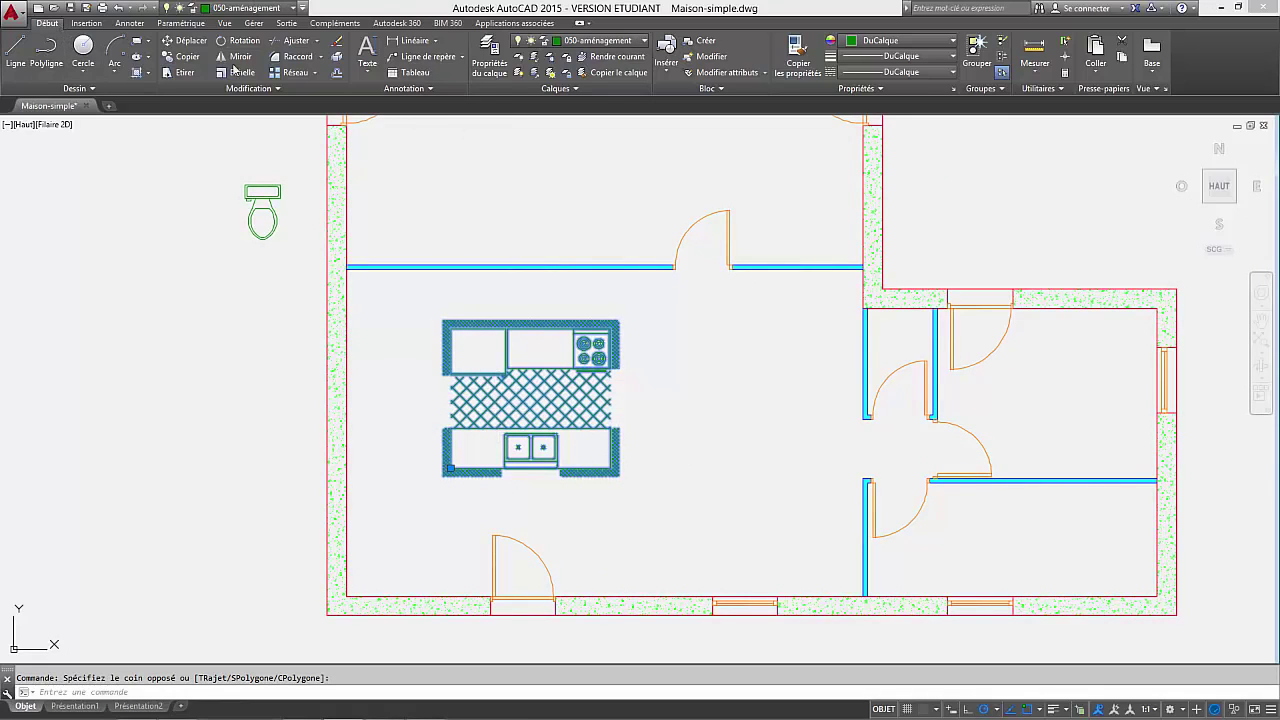
pyautogui.click(337, 56)
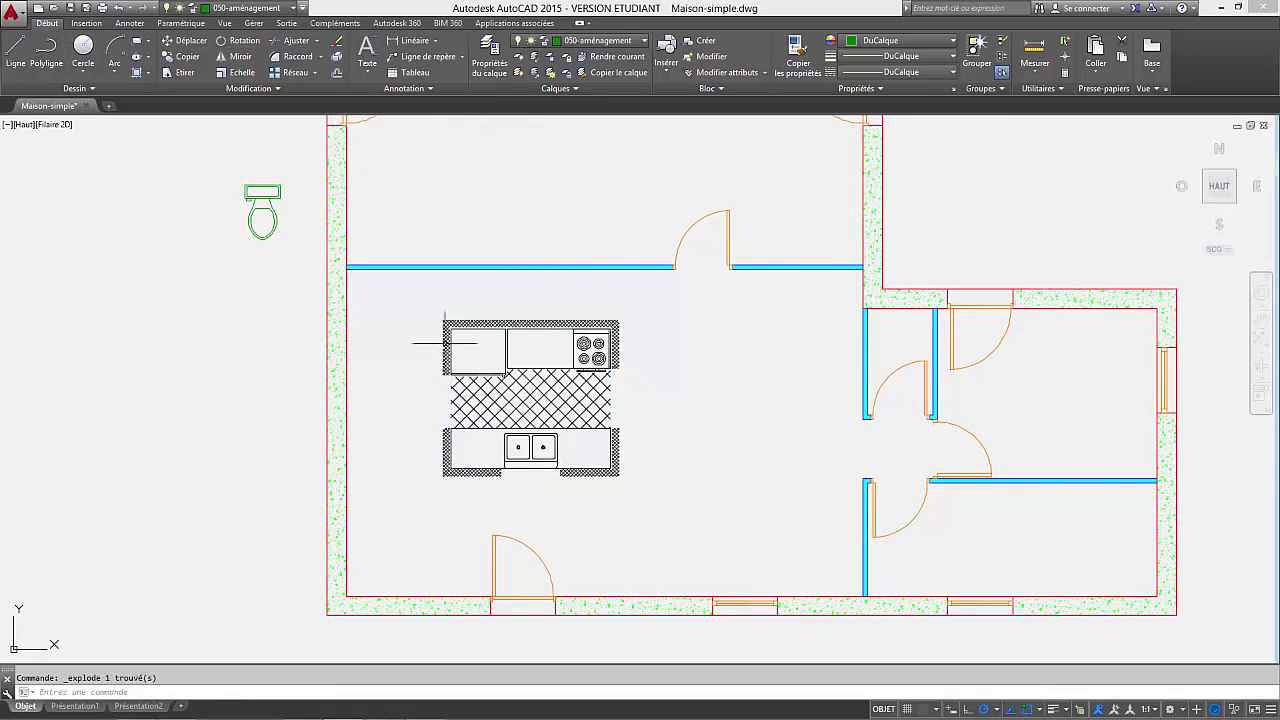
pyautogui.scroll(2, 427, 321)
pyautogui.click(769, 307)
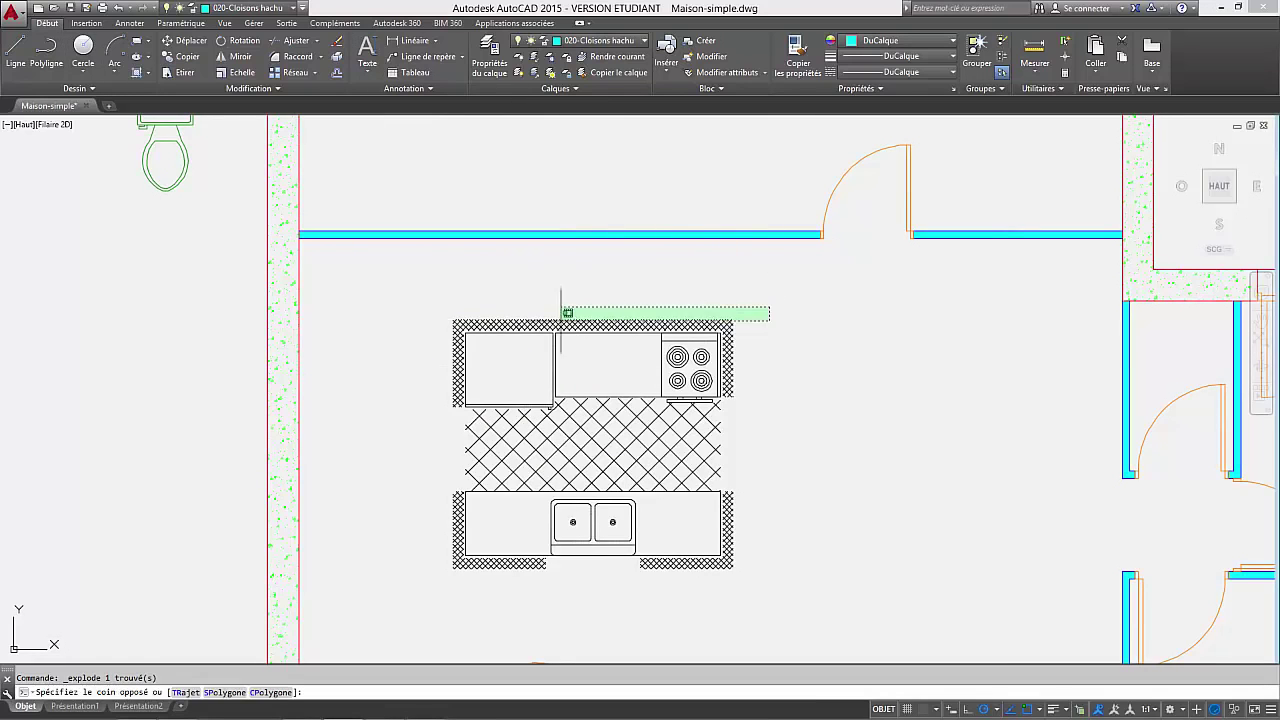
pyautogui.click(411, 324)
pyautogui.click(797, 304)
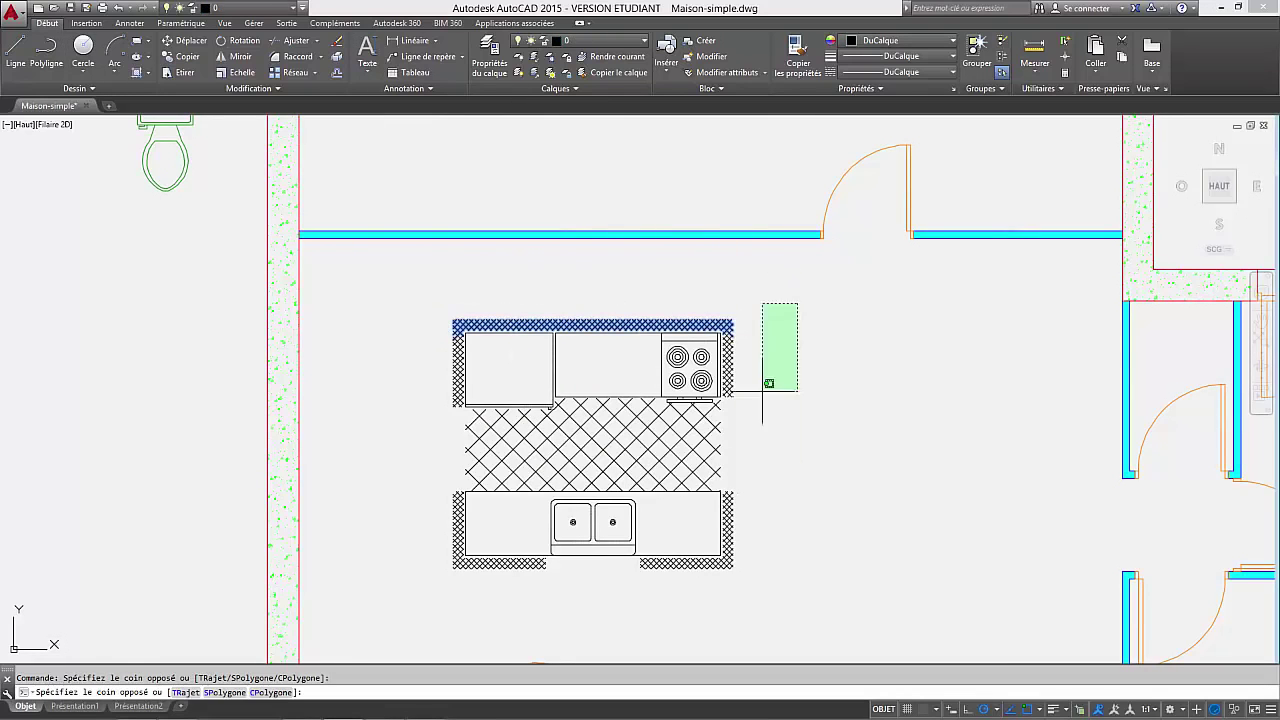
pyautogui.click(723, 593)
pyautogui.click(737, 603)
pyautogui.click(391, 565)
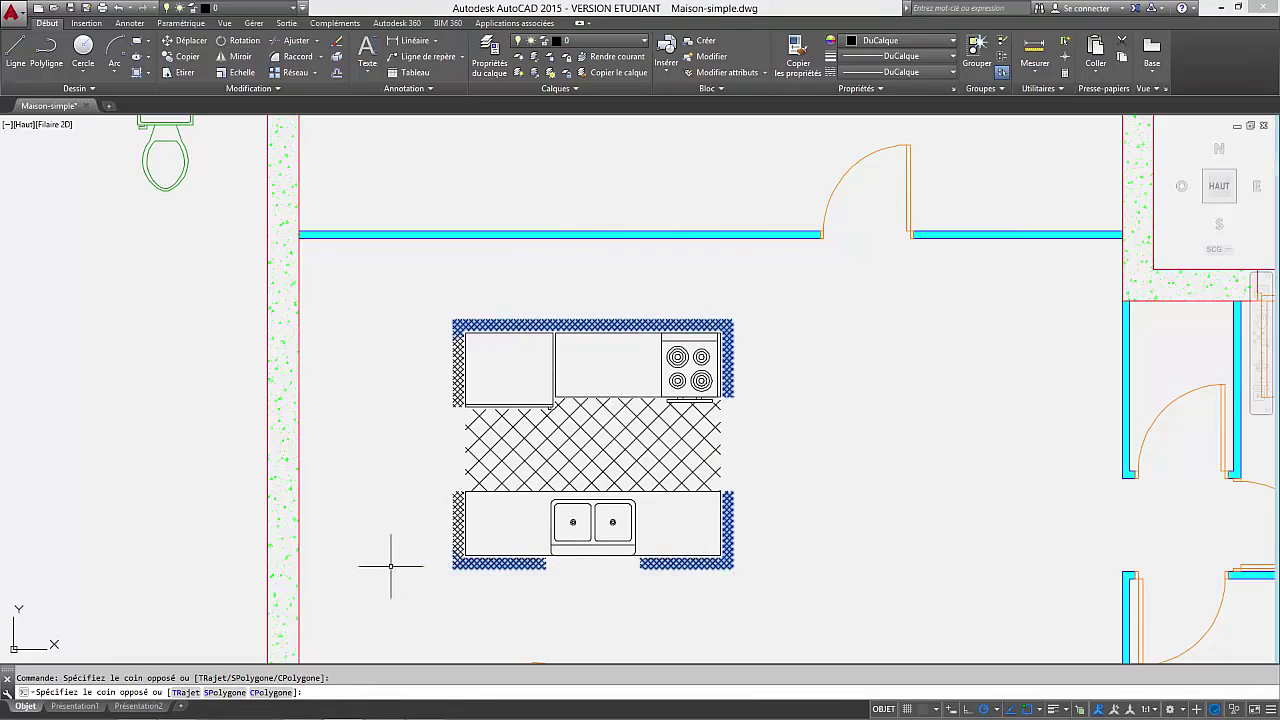
pyautogui.click(457, 586)
pyautogui.click(463, 591)
pyautogui.click(399, 302)
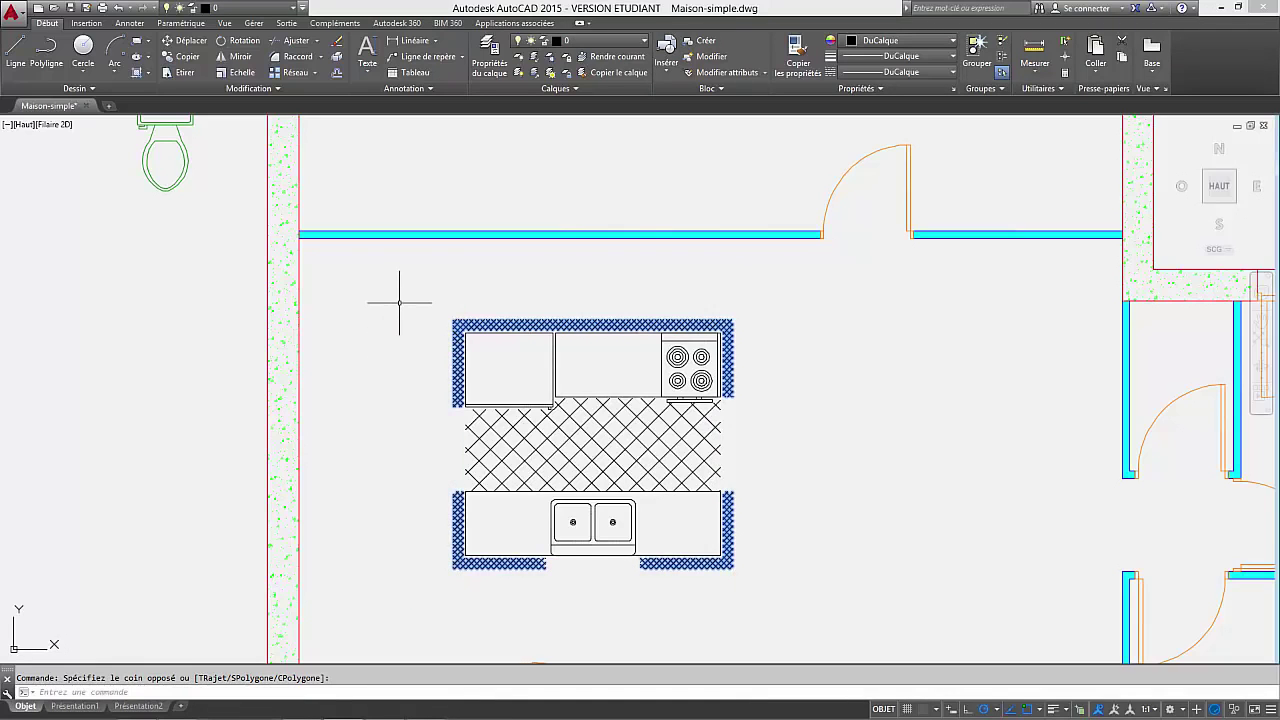
pyautogui.press('Delete')
# Erase the floor hatch between the two kitchen counters and the stray hatch lines below the stove counter.
pyautogui.click(763, 488)
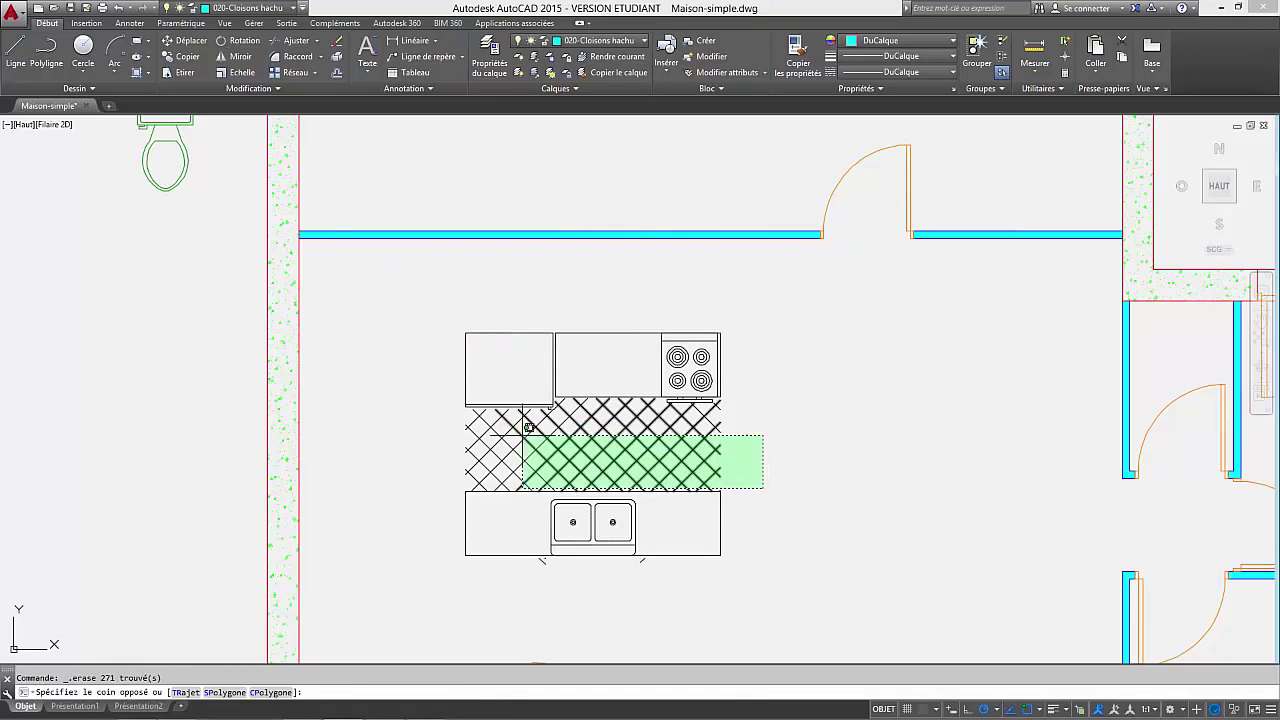
pyautogui.click(377, 412)
pyautogui.press('Delete')
pyautogui.scroll(4, 737, 400)
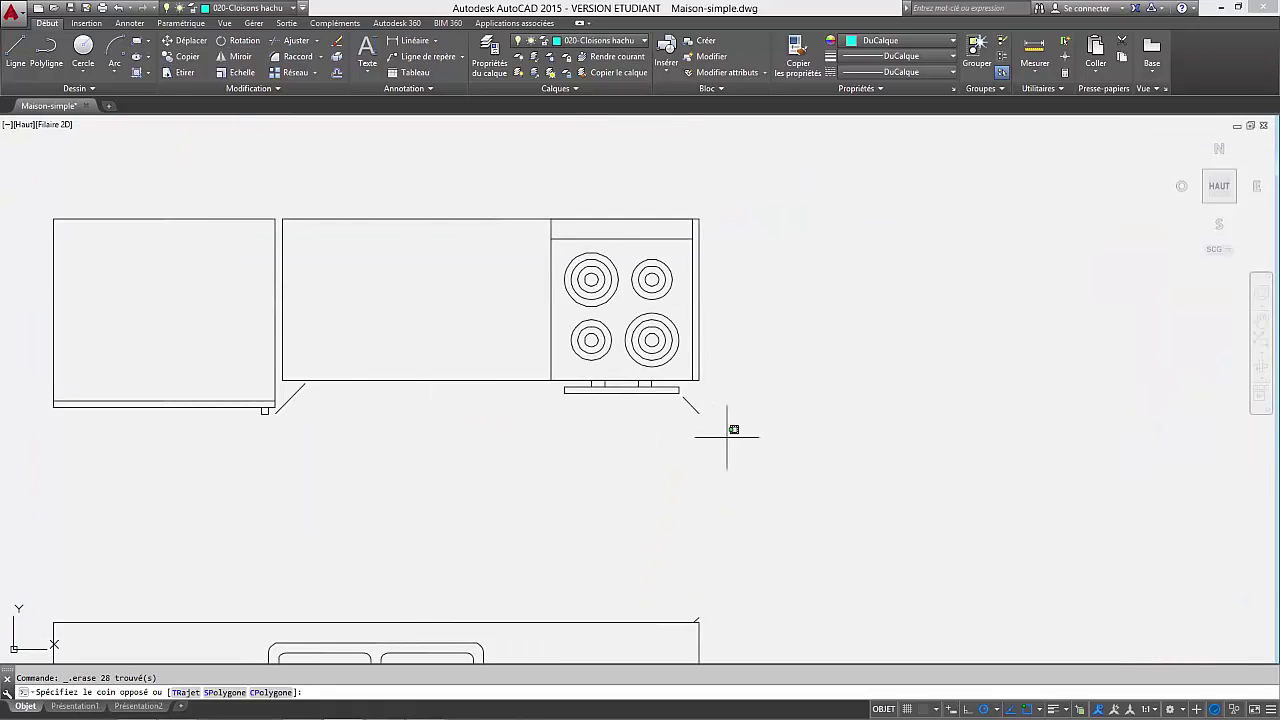
pyautogui.click(728, 437)
pyautogui.click(305, 402)
pyautogui.press('Delete')
# Define the refrigerator, counter and stove row as block cuisine-aménagement01, with its upper-left corner as base point.
pyautogui.scroll(-3, 585, 428)
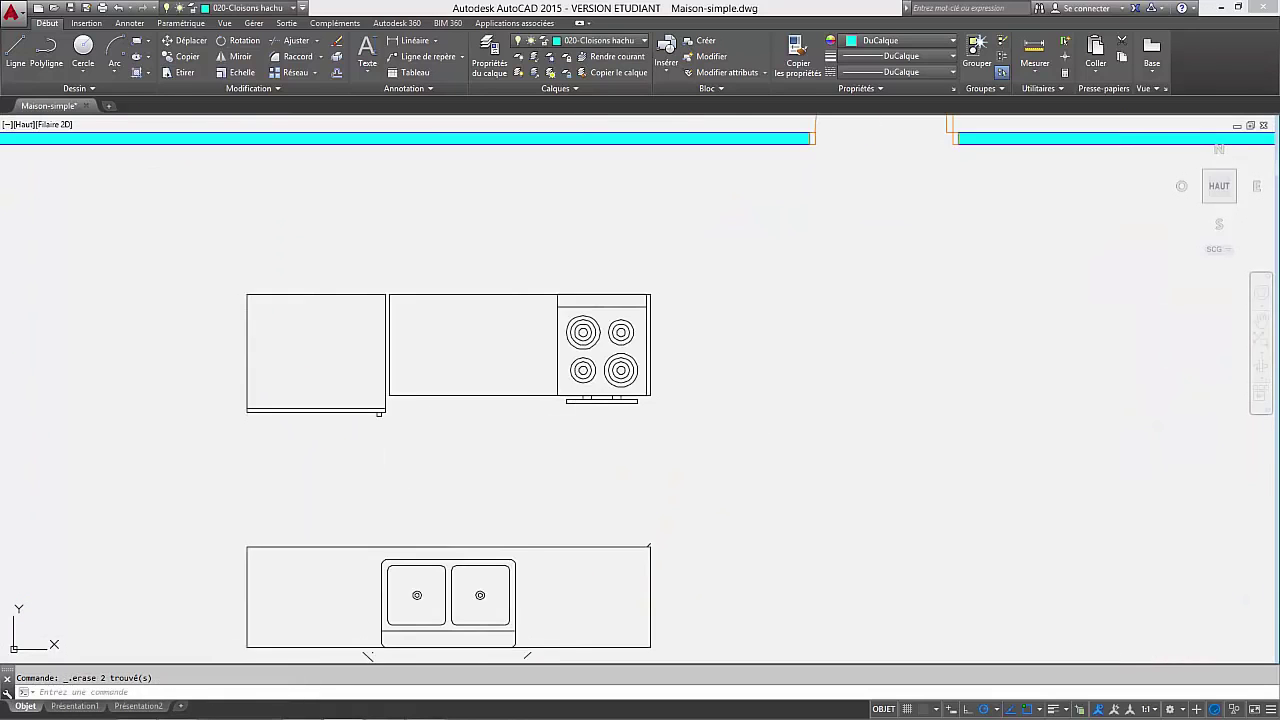
pyautogui.moveTo(585, 428); pyautogui.dragTo(753, 394, button='middle')
pyautogui.scroll(-2, 753, 394)
pyautogui.click(502, 294)
pyautogui.click(878, 438)
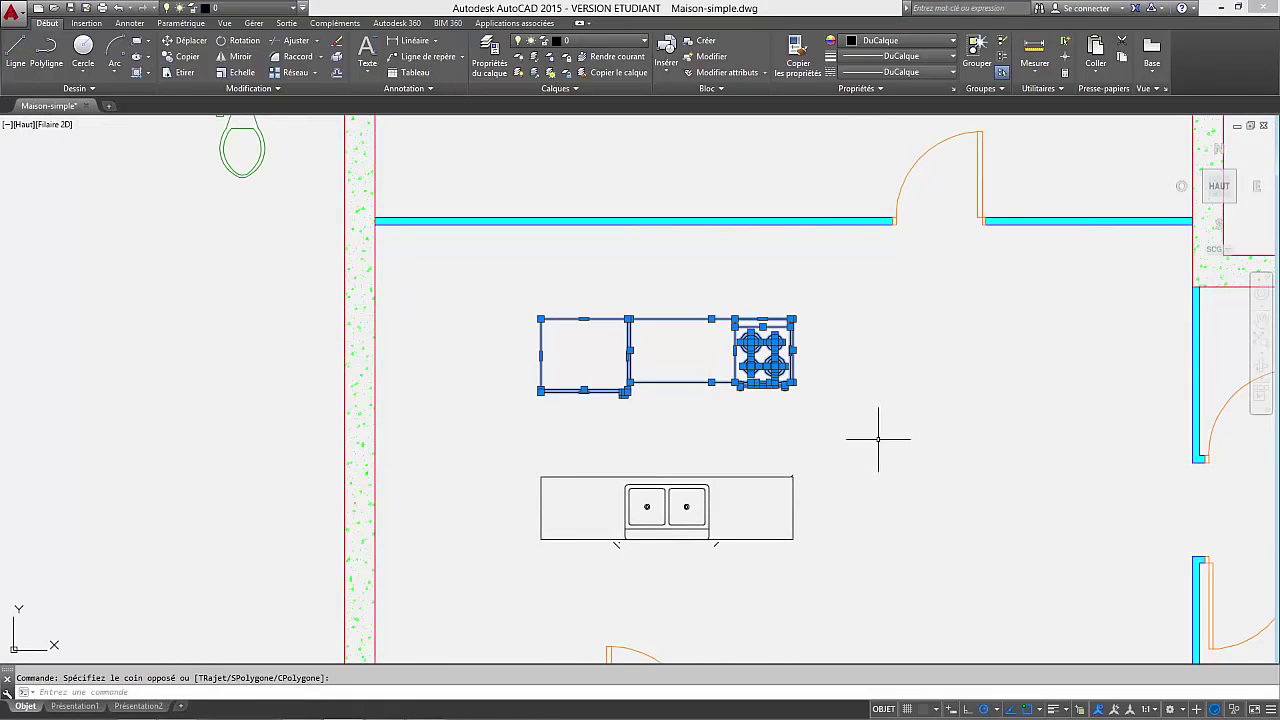
pyautogui.write('b')
pyautogui.press('Return')
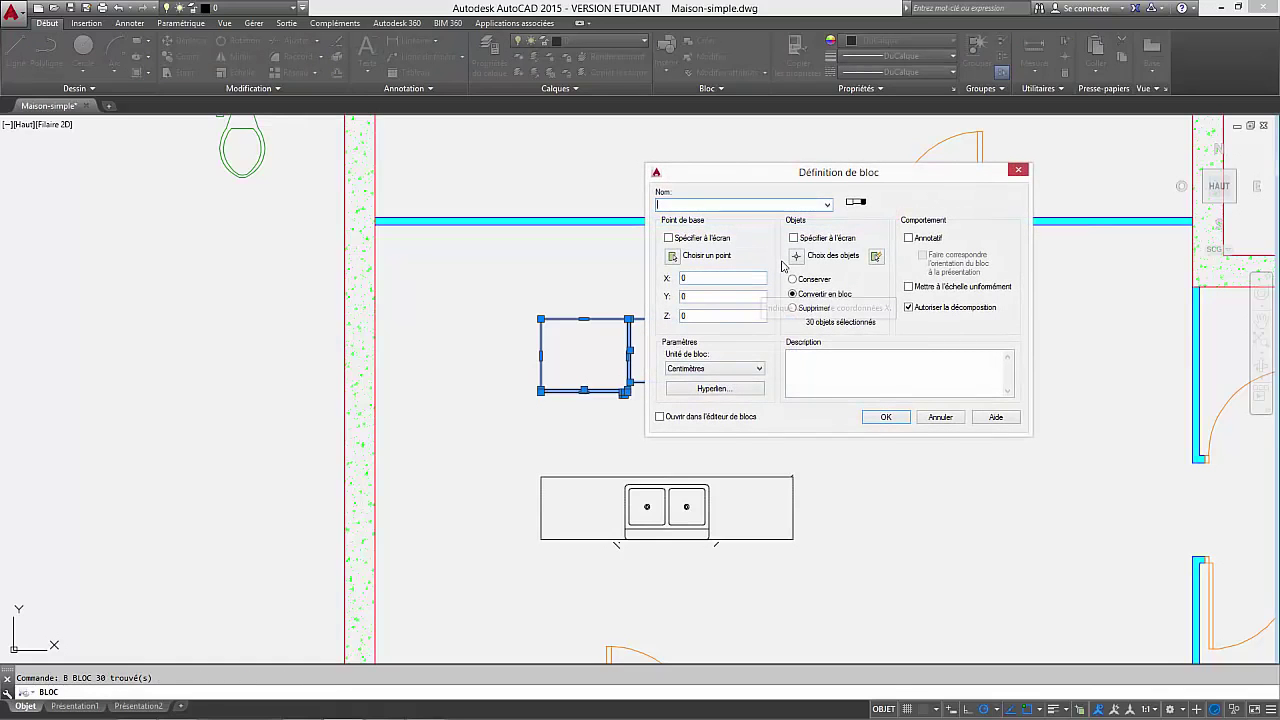
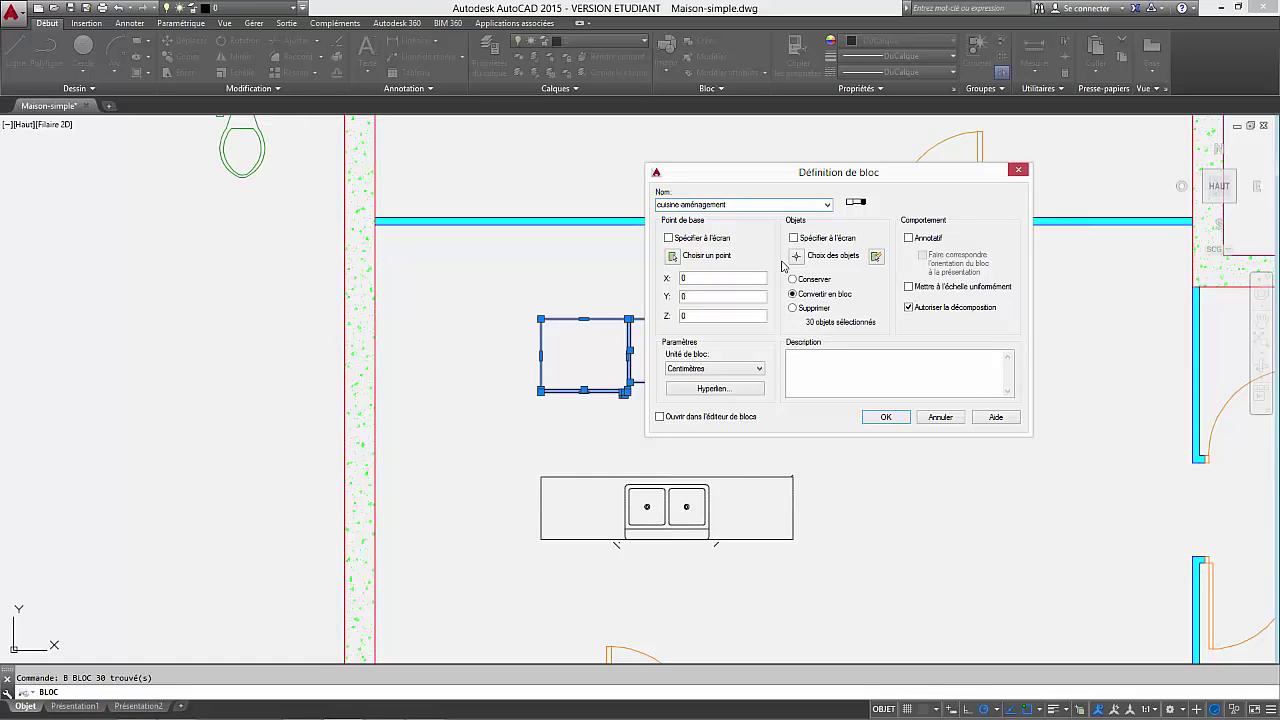
pyautogui.click(672, 255)
pyautogui.click(541, 319)
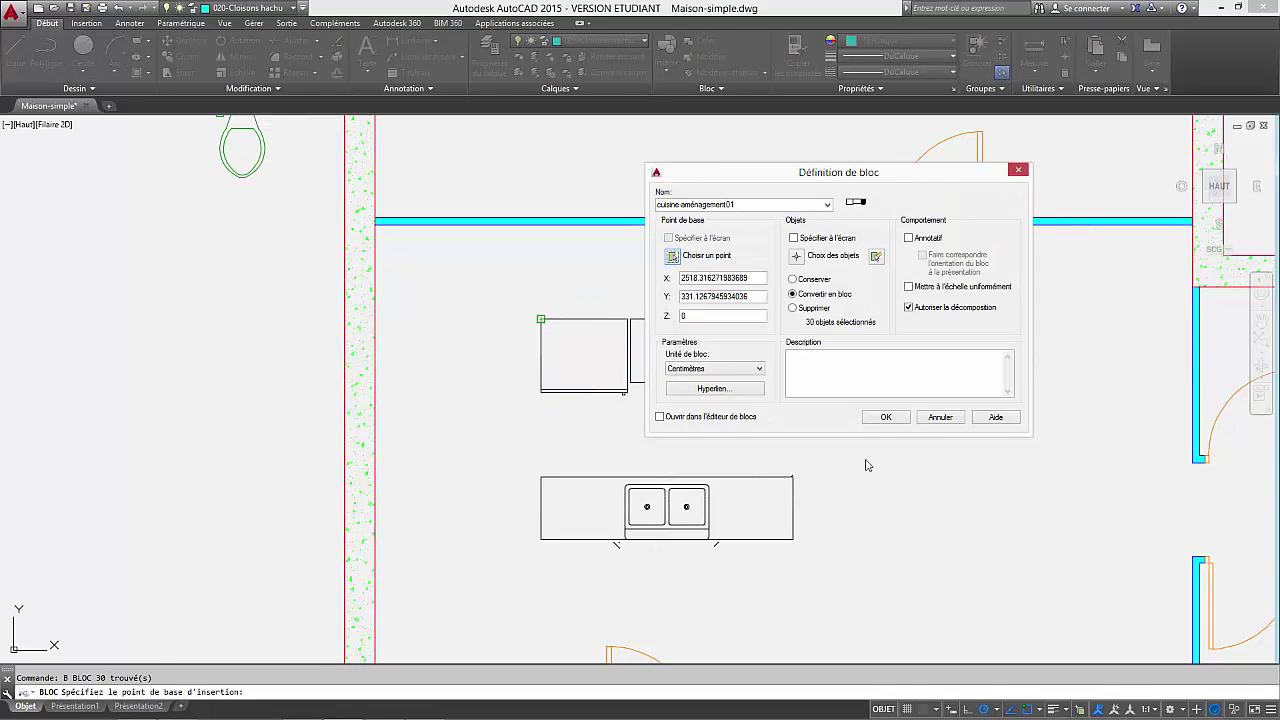
pyautogui.click(887, 417)
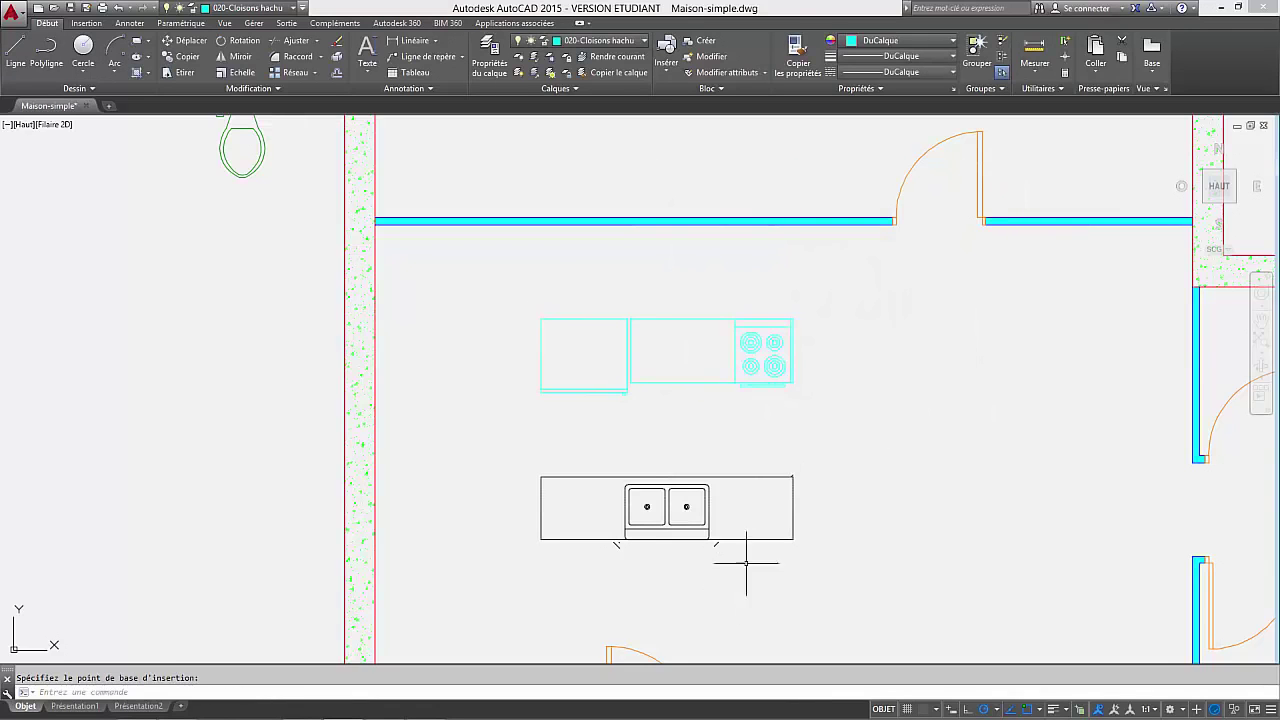
# Assign the new stove-counter block to the 050-aménagement layer and make that layer current.
pyautogui.click(846, 440)
pyautogui.click(598, 40)
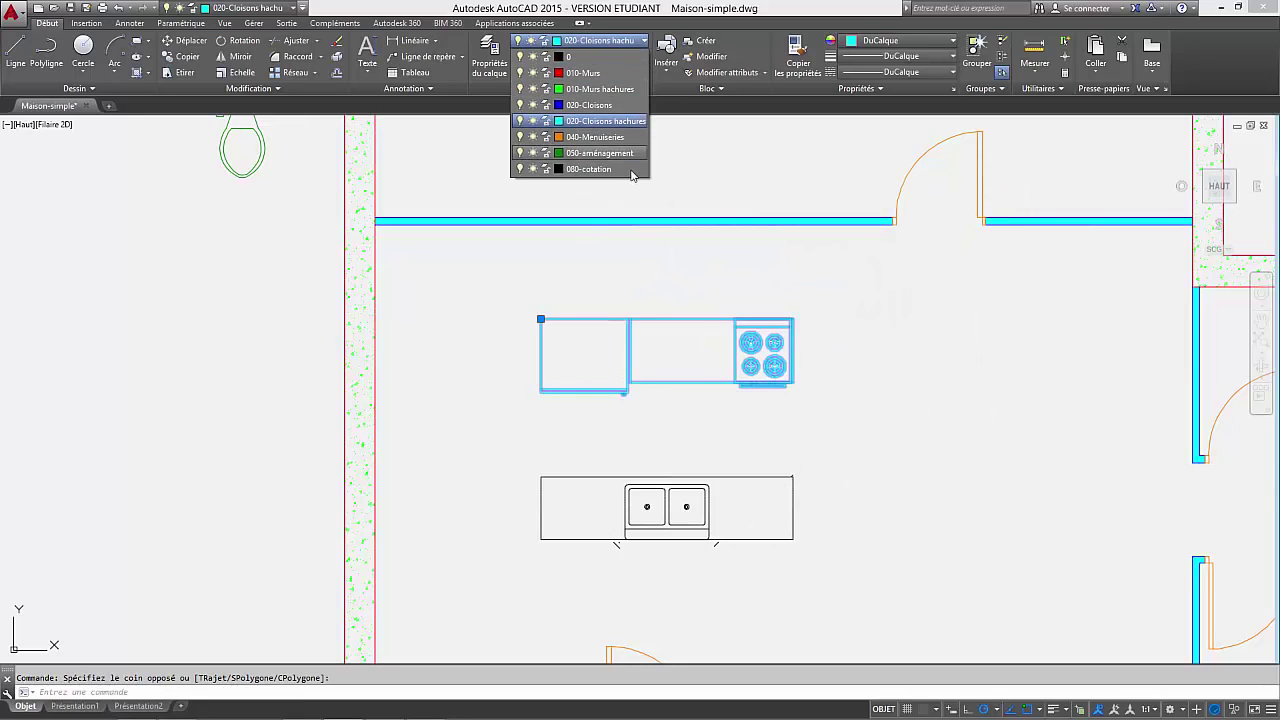
pyautogui.click(609, 156)
pyautogui.press('Escape')
pyautogui.click(598, 40)
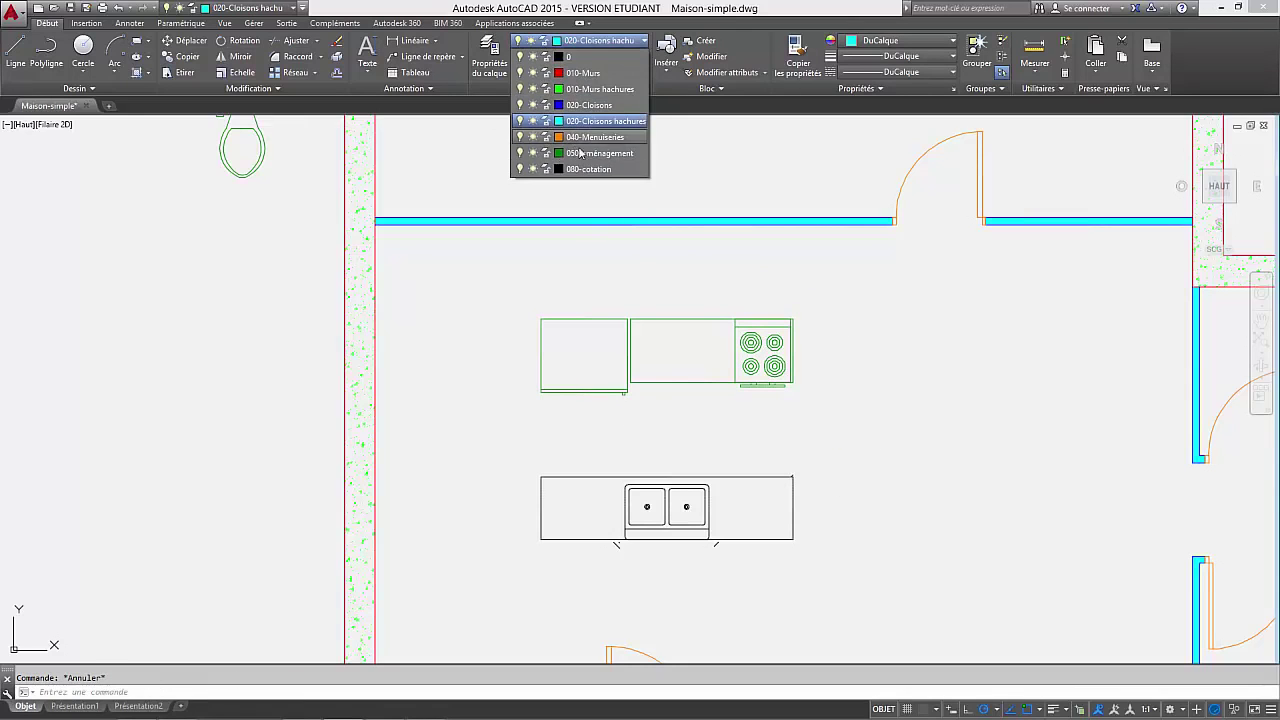
pyautogui.click(586, 156)
# Erase the stray wall remnants just below the sink counter.
pyautogui.click(745, 570)
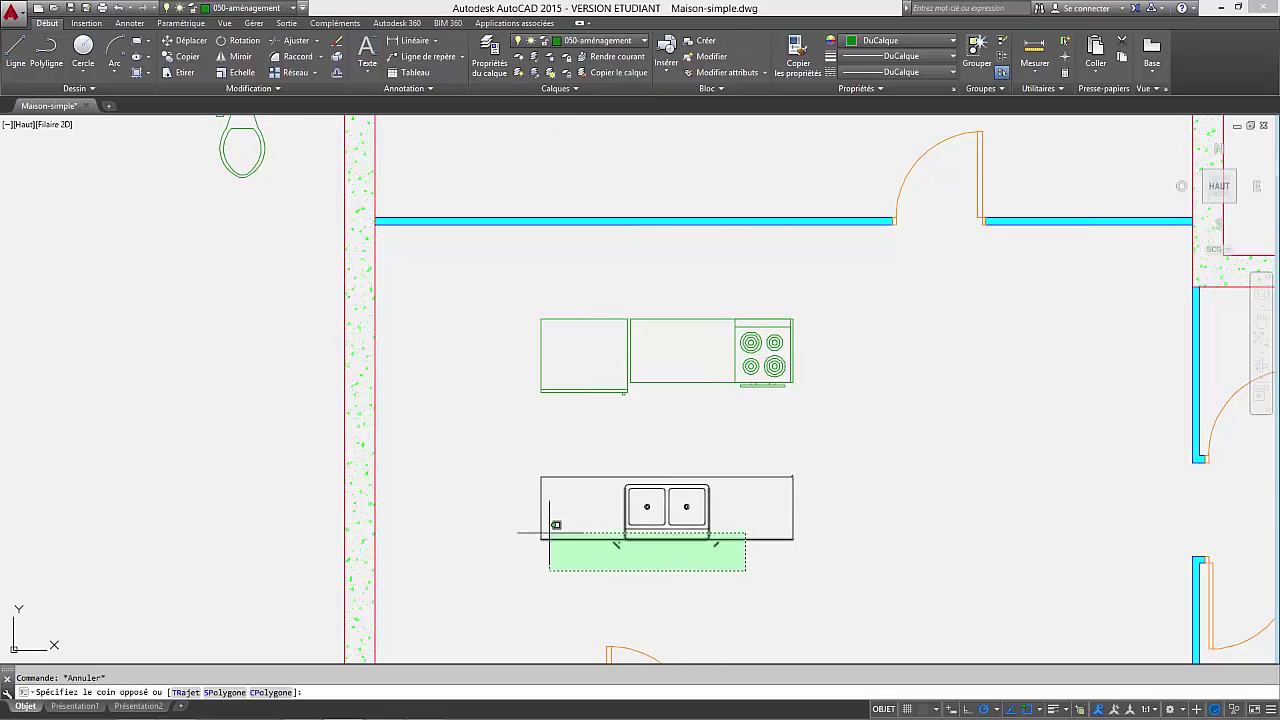
pyautogui.scroll(5, 599, 551)
pyautogui.click(607, 520)
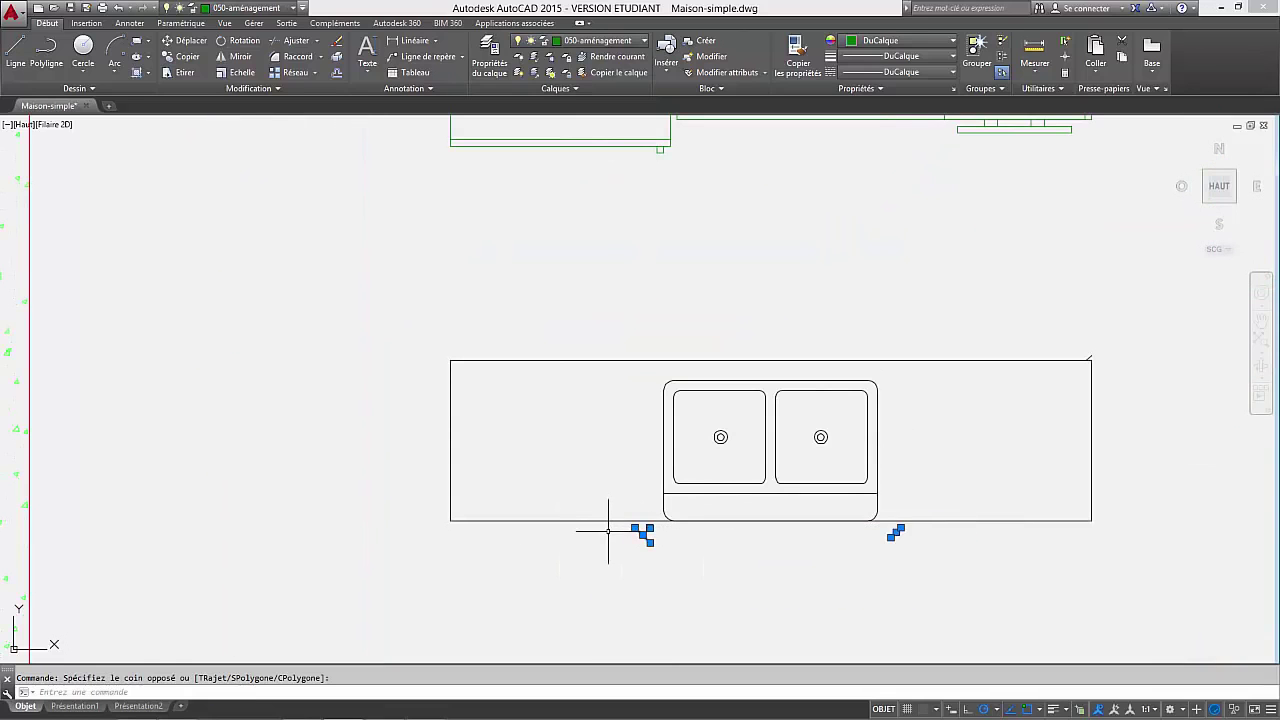
pyautogui.press('Delete')
pyautogui.scroll(-5, 611, 534)
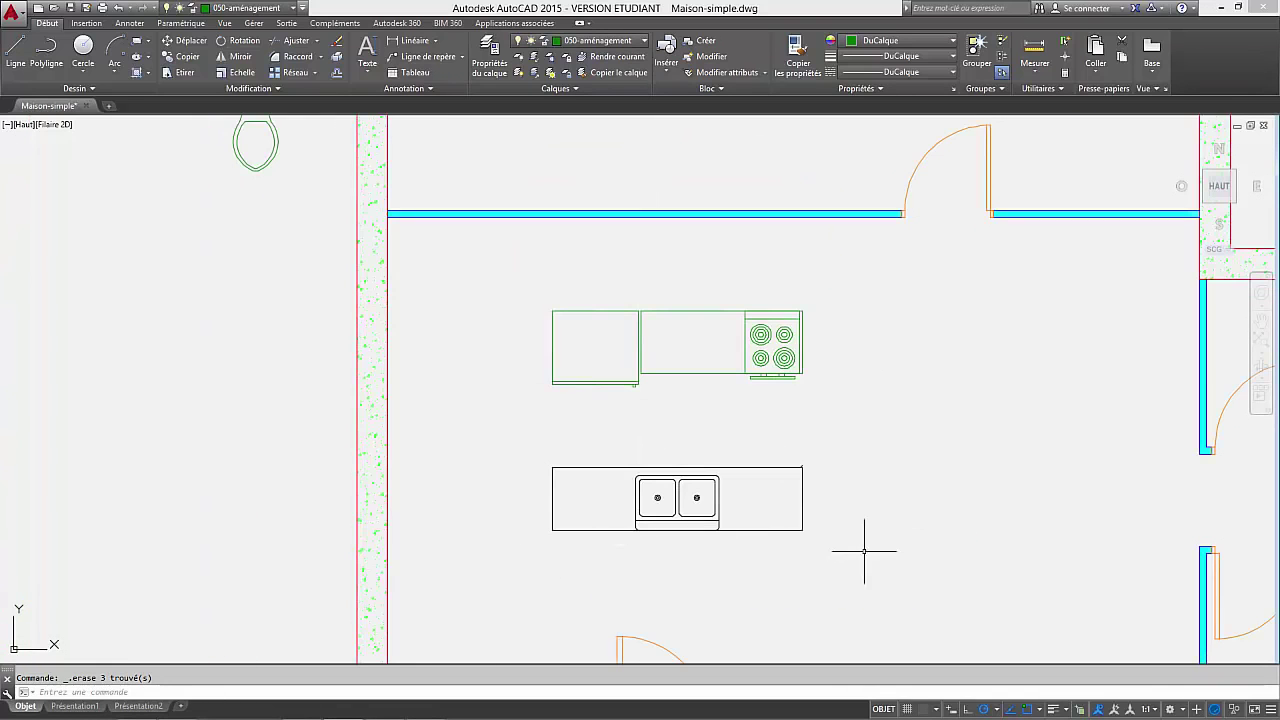
# Erase the small leftover line at the sink counter's upper-right corner.
pyautogui.scroll(7, 814, 457)
pyautogui.click(804, 459)
pyautogui.click(740, 483)
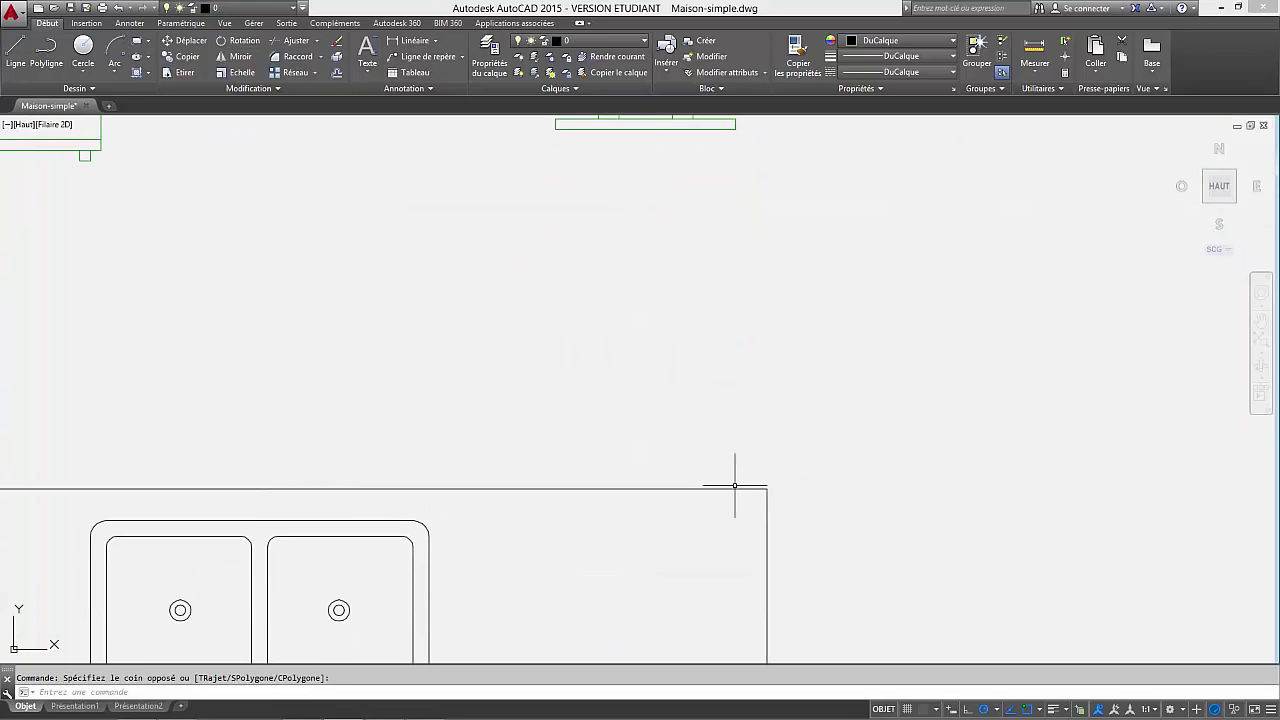
pyautogui.click(735, 486)
pyautogui.press('Delete')
pyautogui.scroll(-6, 775, 475)
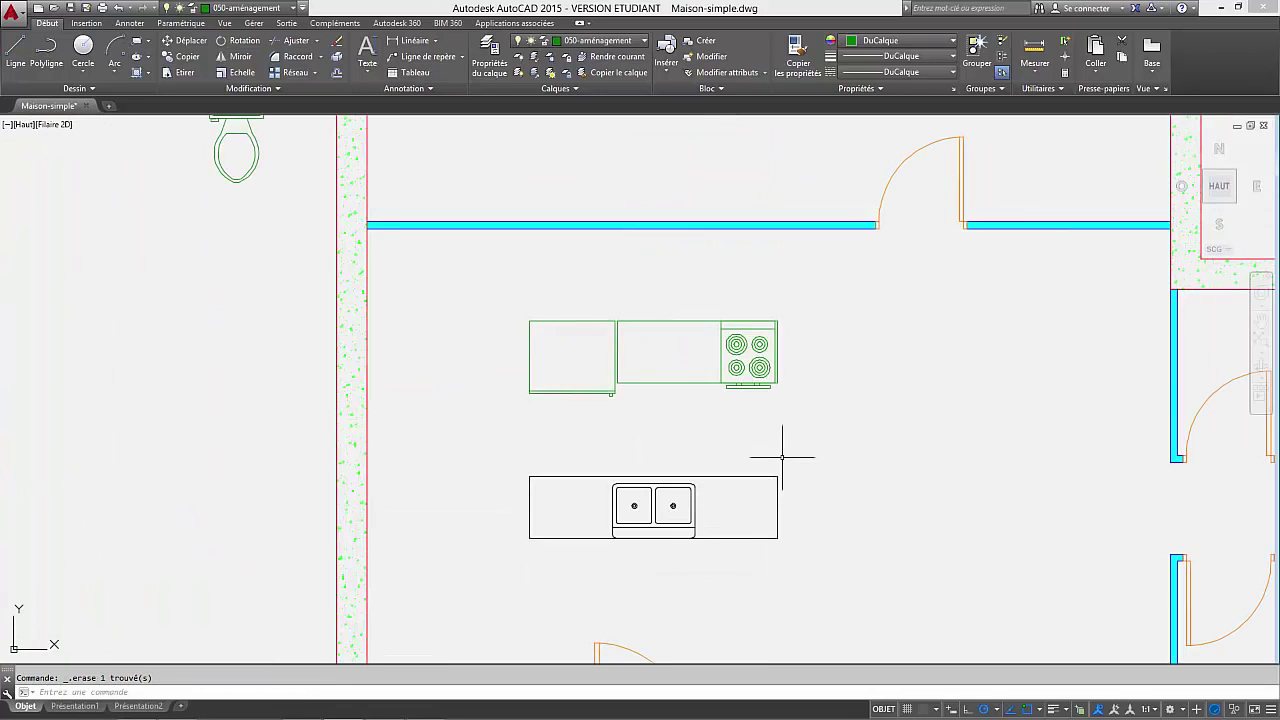
# Define the sink counter as block Cuisine-aménagement02, with its upper-left corner as base point.
pyautogui.click(866, 540)
pyautogui.click(500, 440)
pyautogui.write('b')
pyautogui.press('Return')
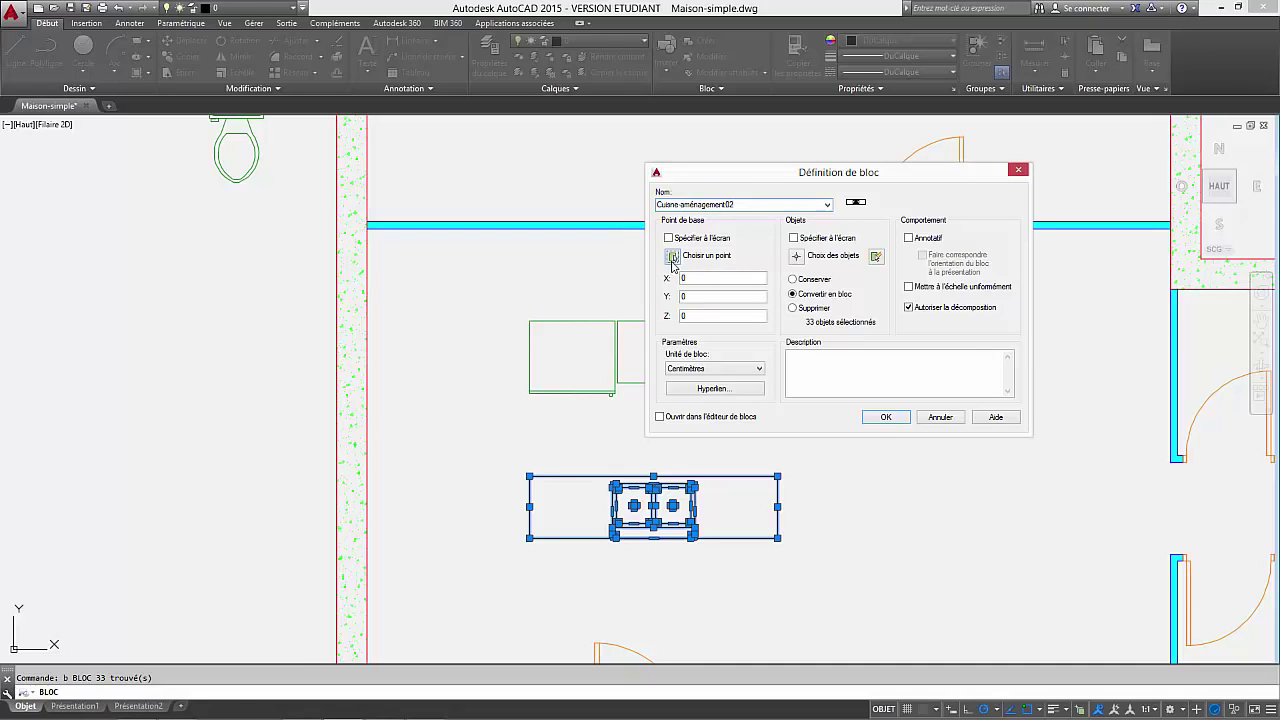
pyautogui.click(672, 256)
pyautogui.click(529, 477)
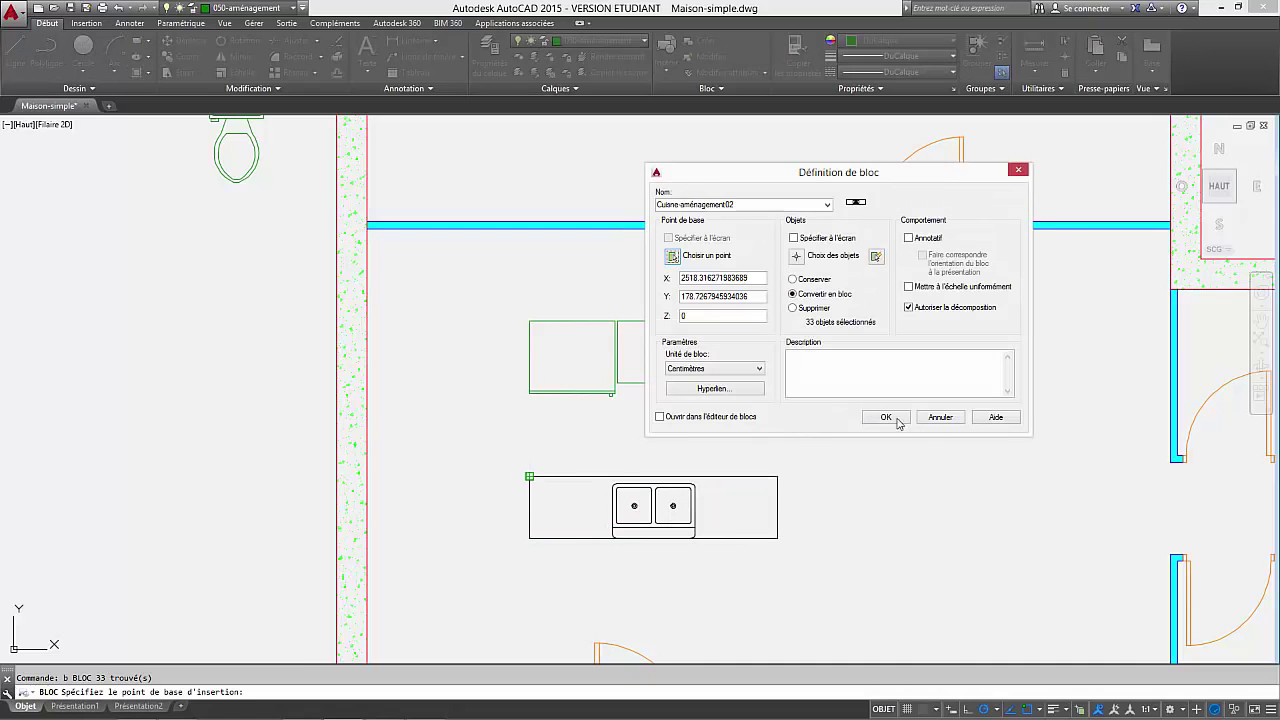
pyautogui.click(885, 417)
# Move the refrigerator and stove block into the kitchen's upper-left corner, against the outer wall and the partition.
pyautogui.scroll(-4, 588, 418)
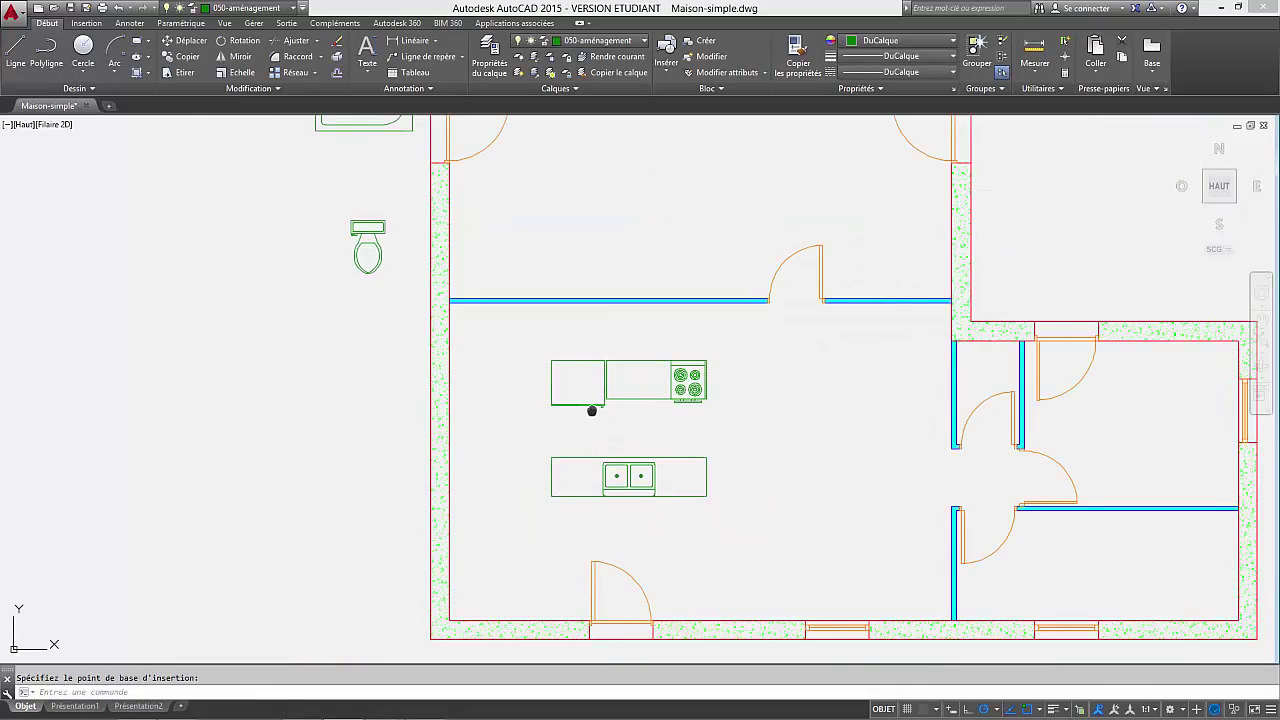
pyautogui.click(494, 336)
pyautogui.click(499, 323)
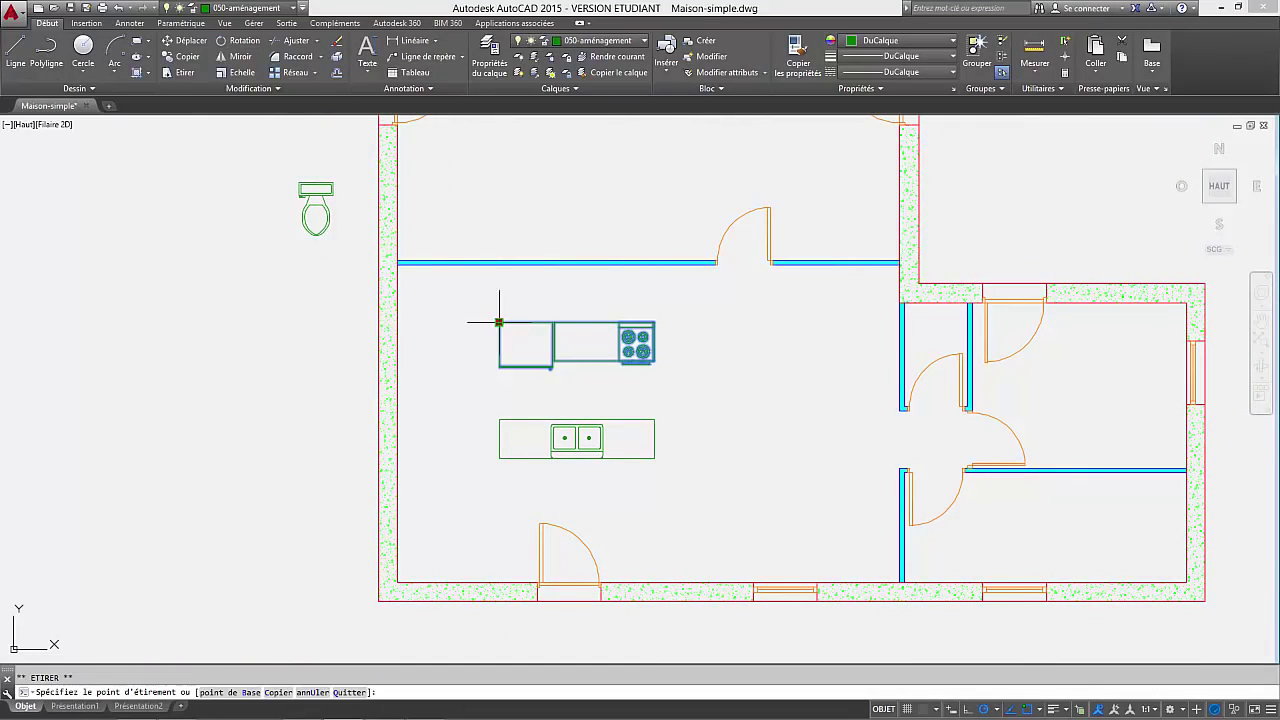
pyautogui.click(407, 256)
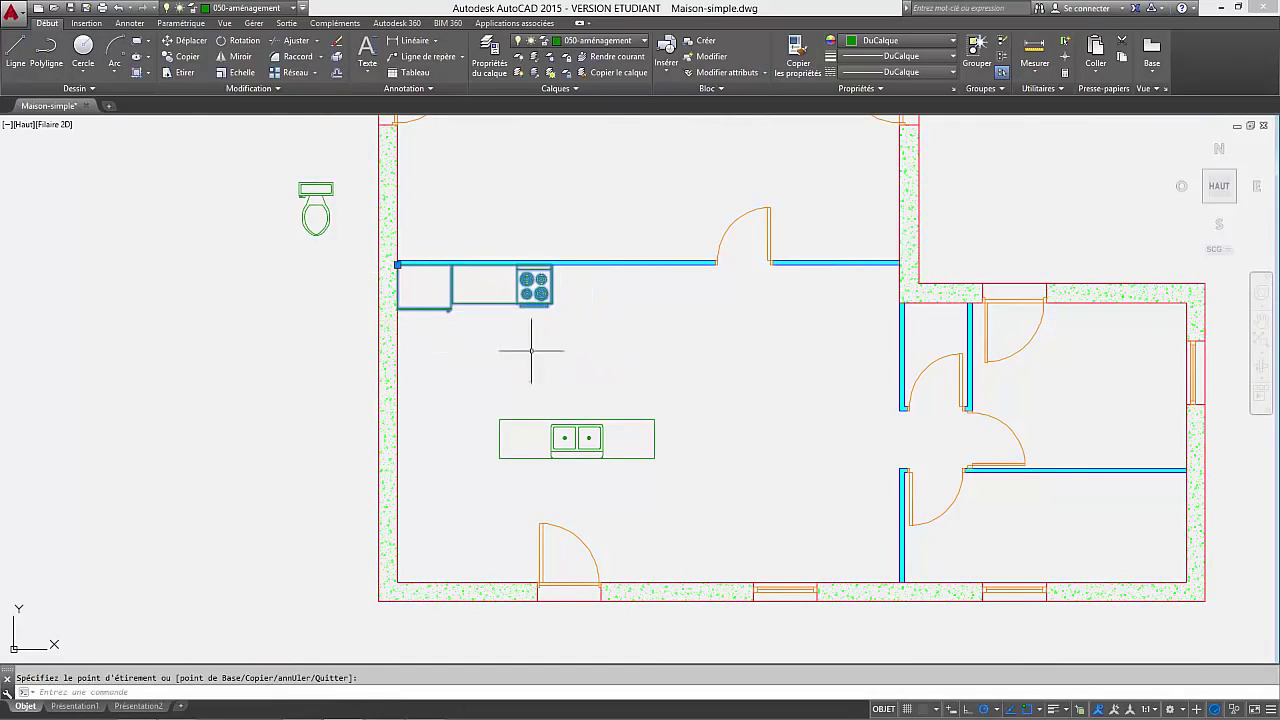
pyautogui.click(537, 432)
pyautogui.press('Escape')
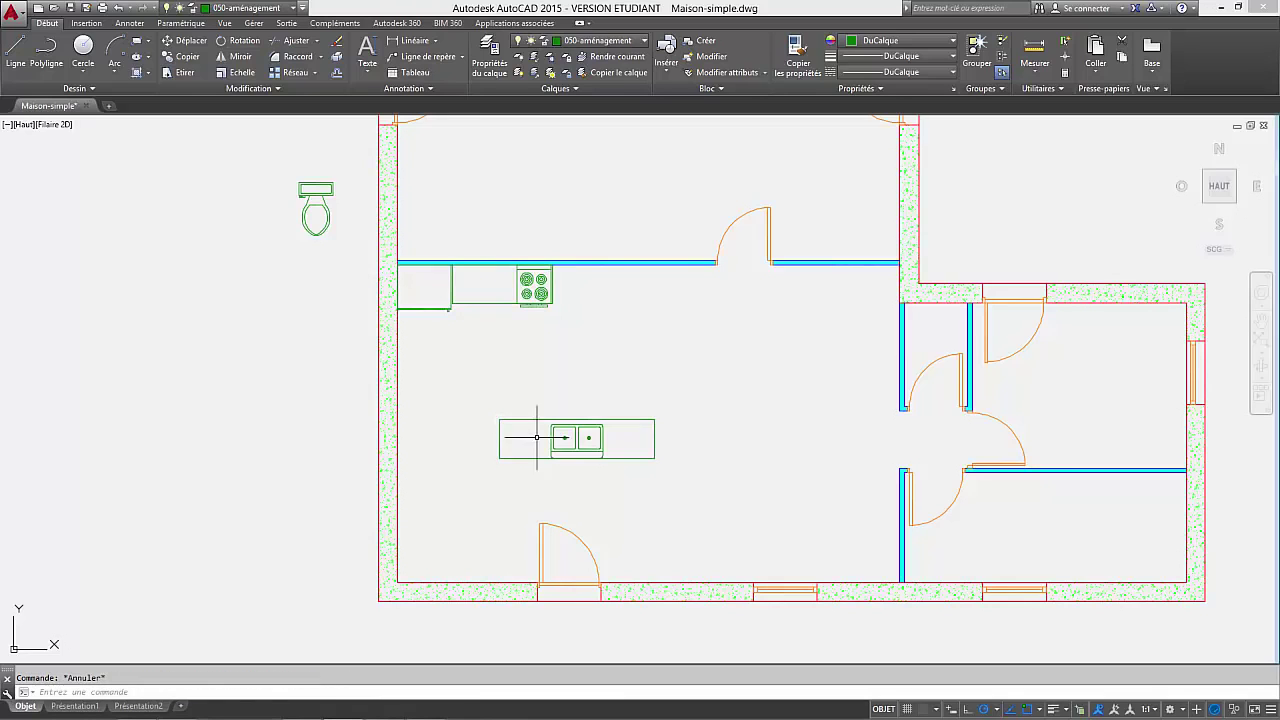
# Rotate the sink counter block 90° counterclockwise about a point near its centre.
pyautogui.click(537, 430)
pyautogui.click(503, 398)
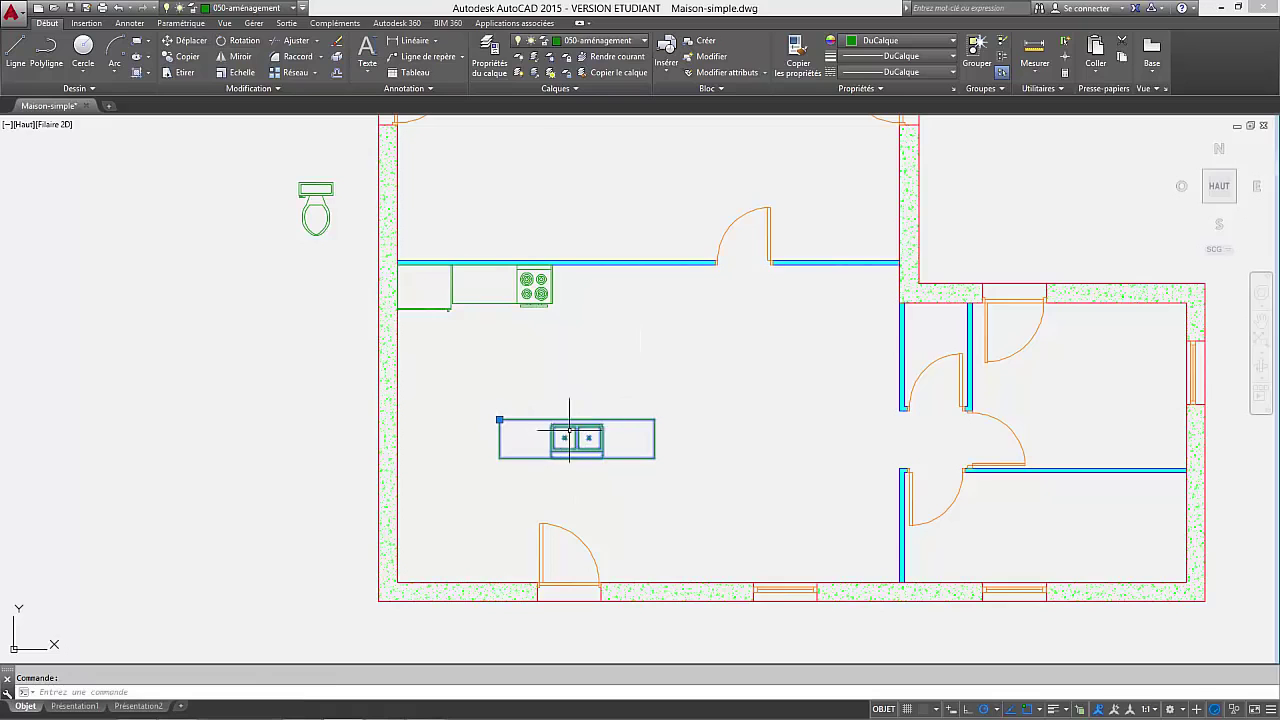
pyautogui.click(237, 41)
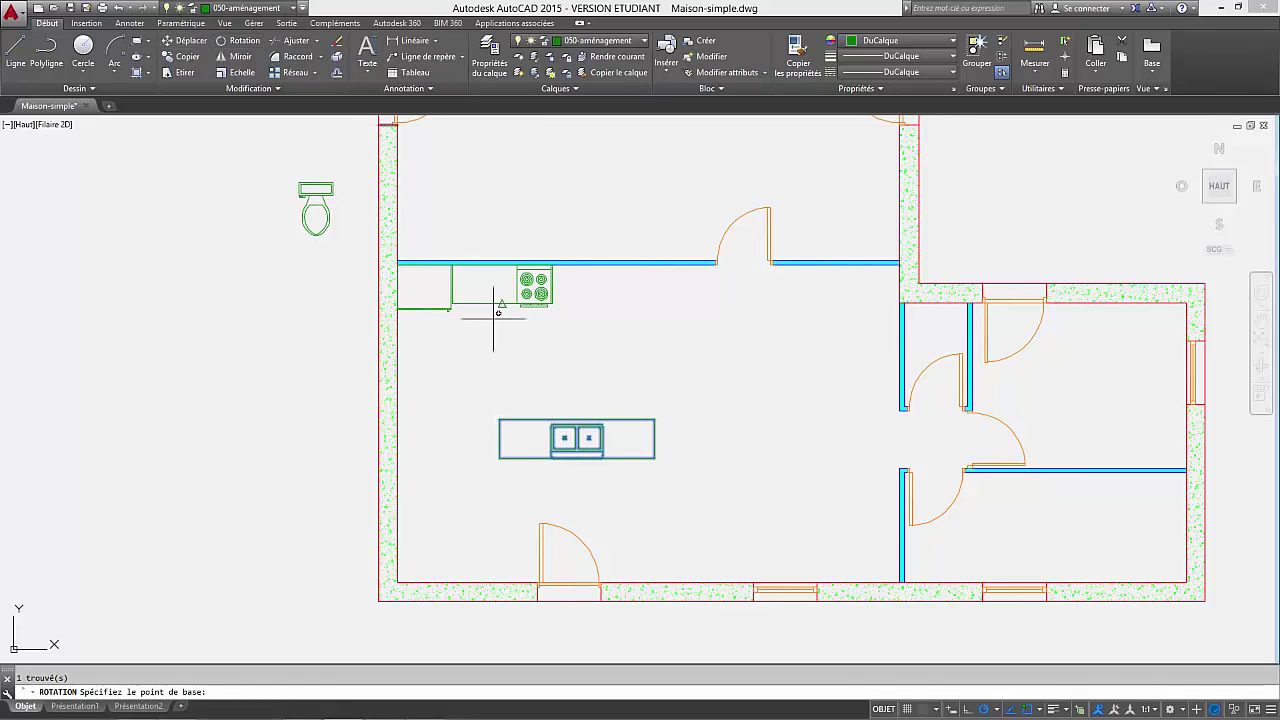
pyautogui.click(588, 427)
pyautogui.click(591, 314)
# Move the sink counter block by its base point into the kitchen's inner lower-left corner.
pyautogui.click(603, 456)
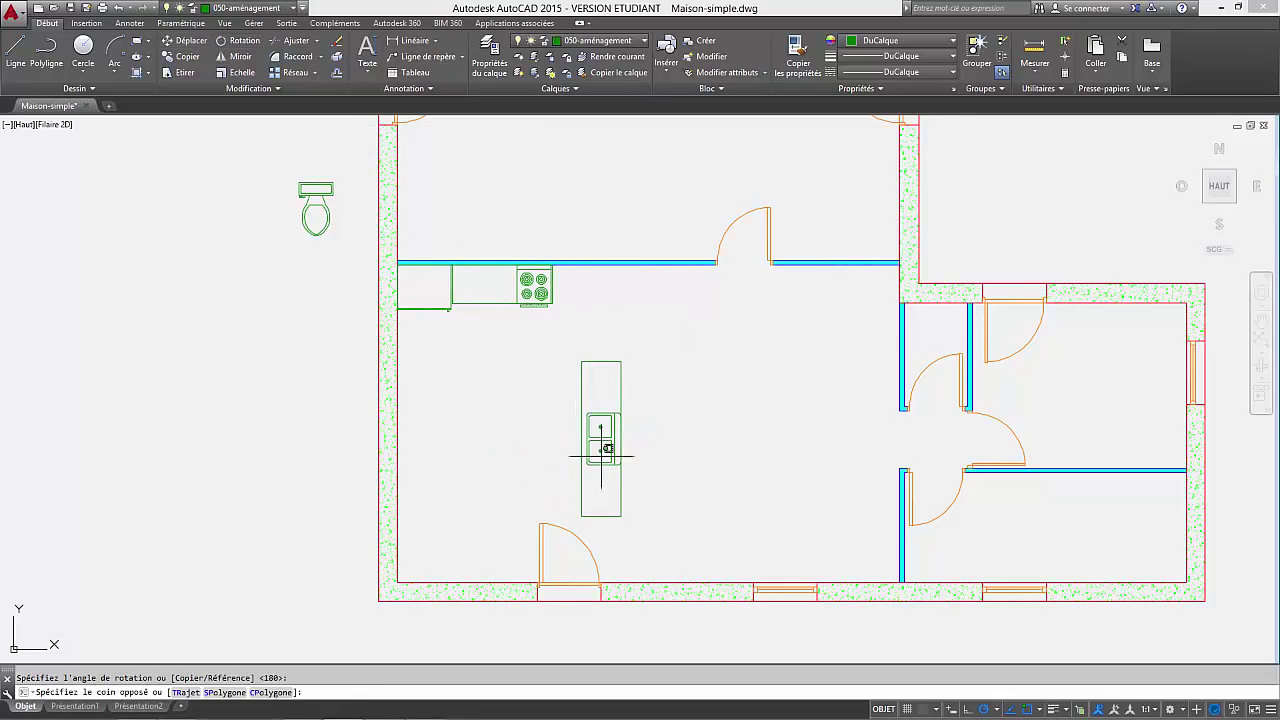
pyautogui.click(550, 437)
pyautogui.click(581, 516)
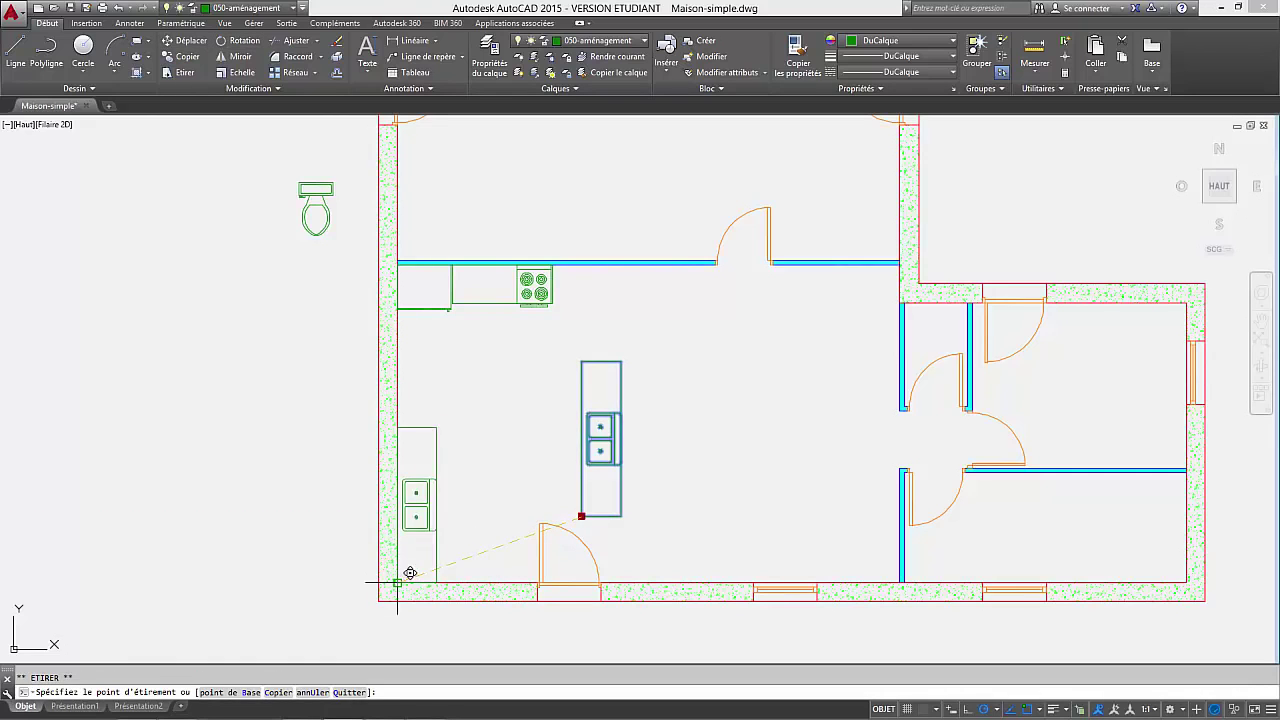
pyautogui.click(397, 581)
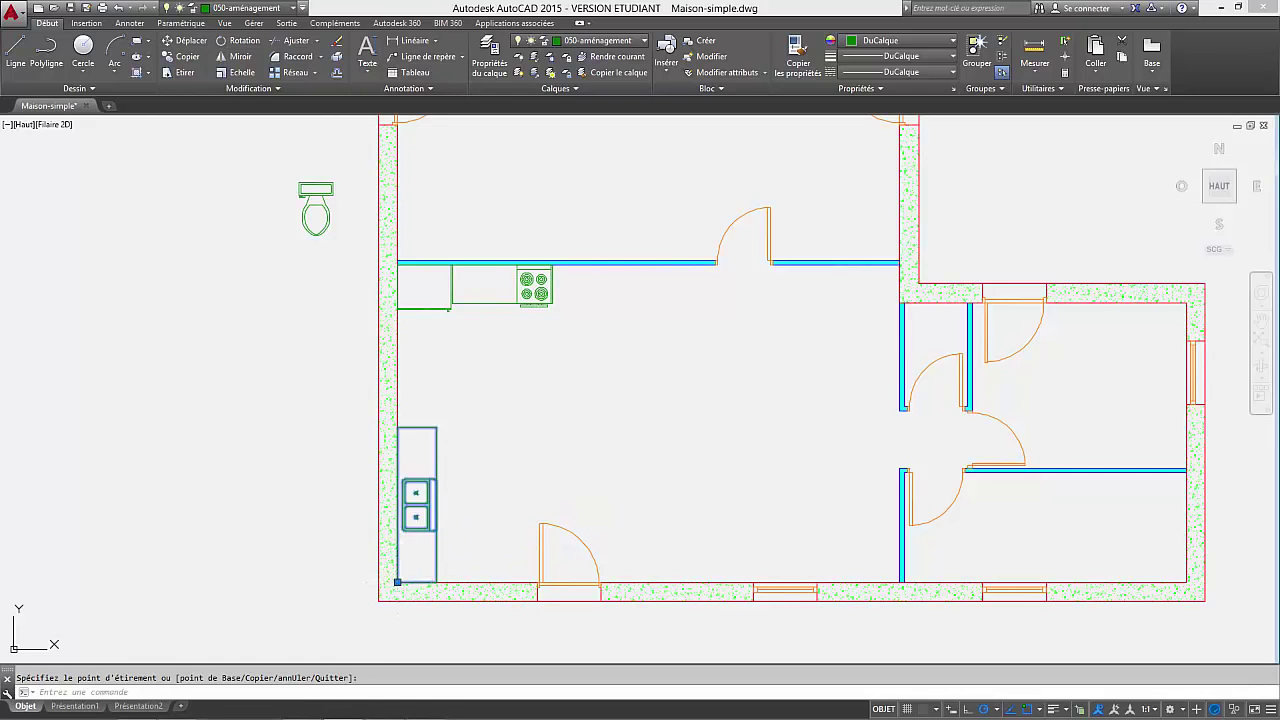
# Shift the sink counter block up along the left wall, clear of the lower corner.
pyautogui.click(397, 581)
pyautogui.scroll(2, 400, 505)
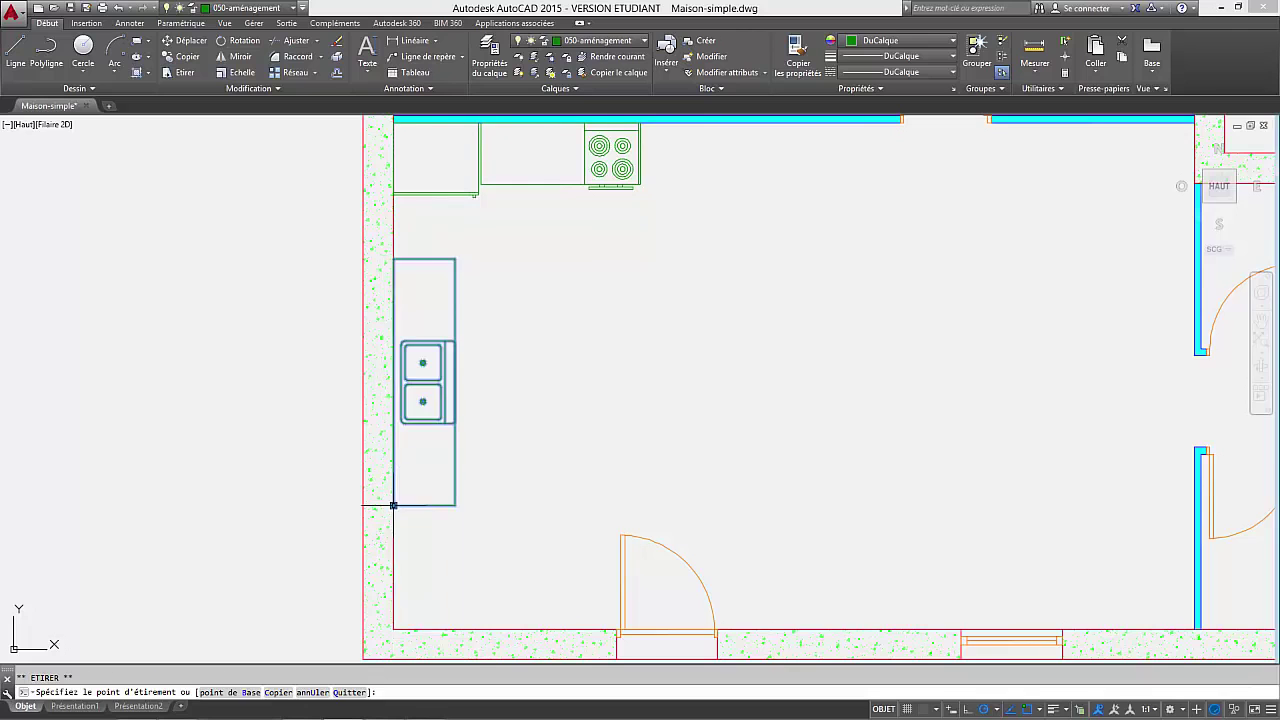
pyautogui.press('Escape')
pyautogui.press('Escape')
# Move the six-chair dining table block from above the plan to the middle of the kitchen room.
pyautogui.scroll(-4, 510, 425)
pyautogui.scroll(-4, 497, 437)
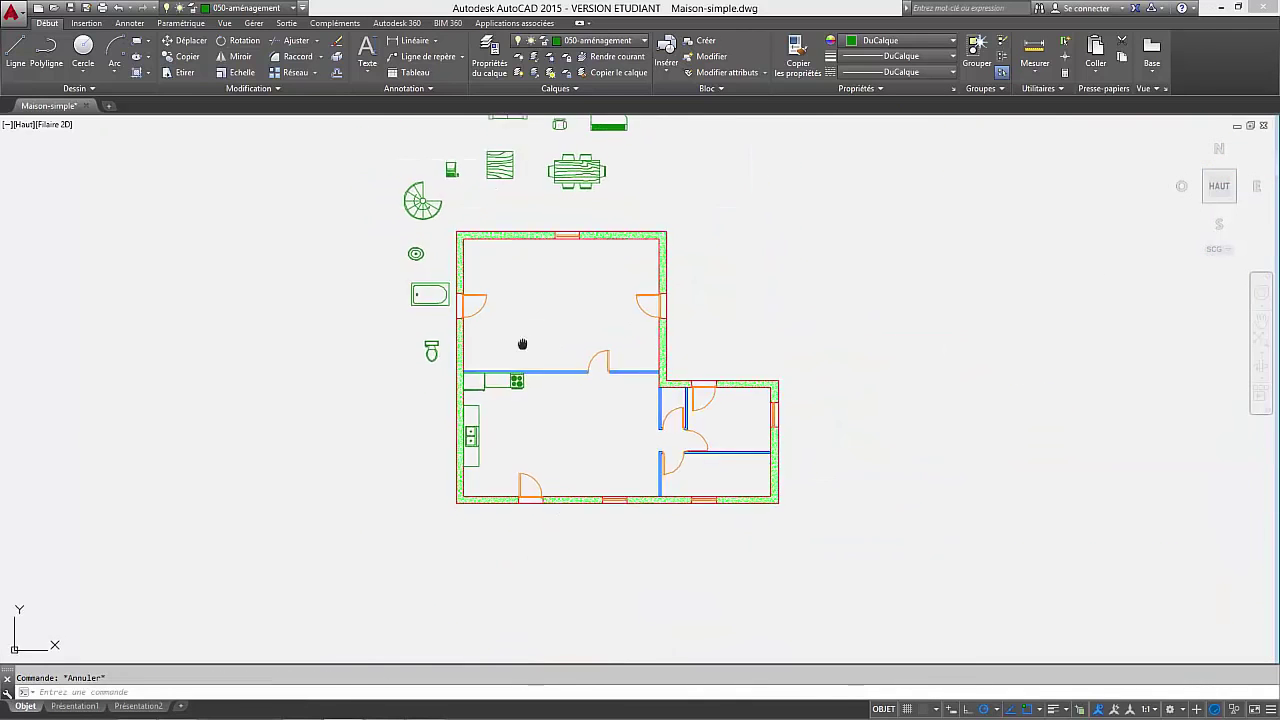
pyautogui.scroll(2, 523, 346)
pyautogui.click(612, 255)
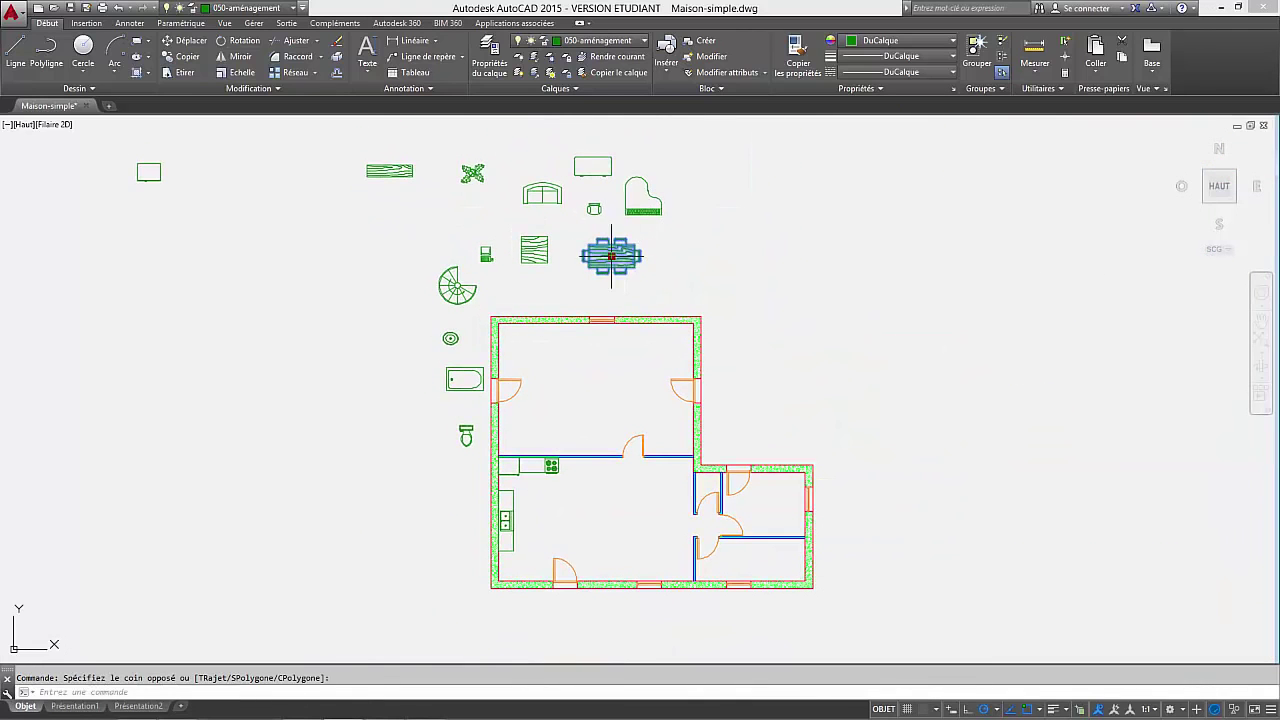
pyautogui.click(611, 256)
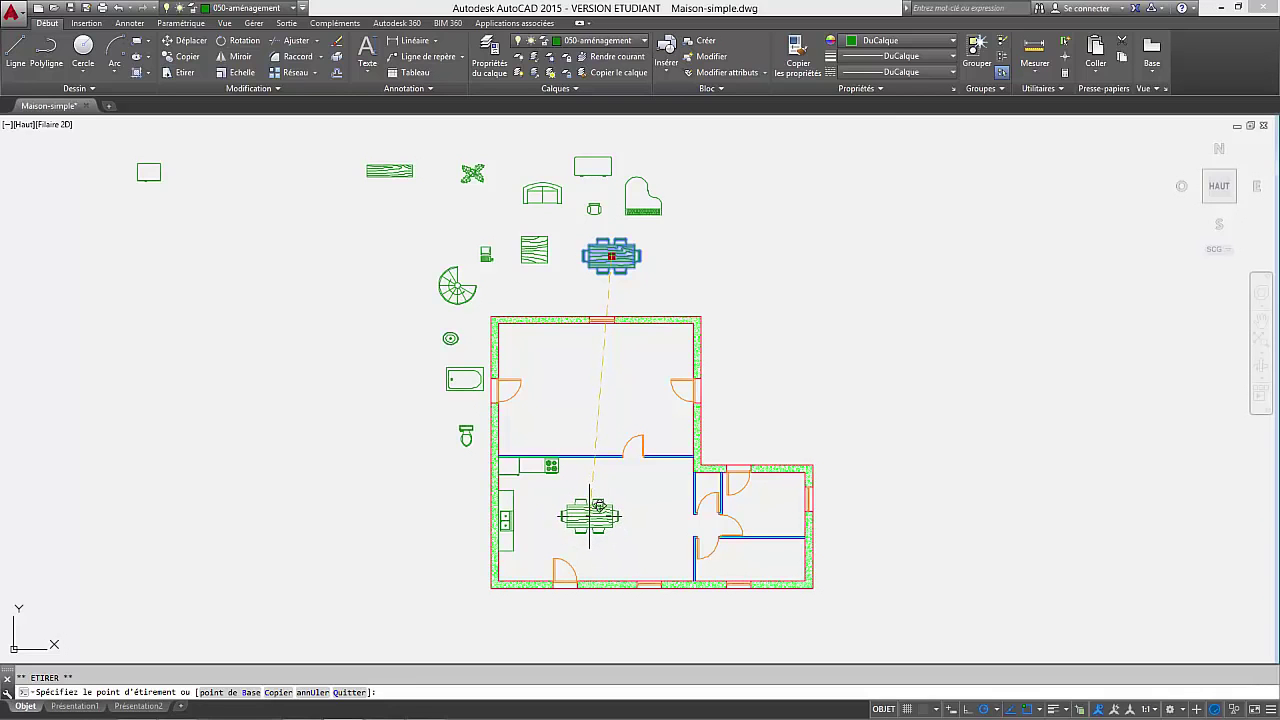
pyautogui.click(590, 515)
pyautogui.scroll(2, 600, 480)
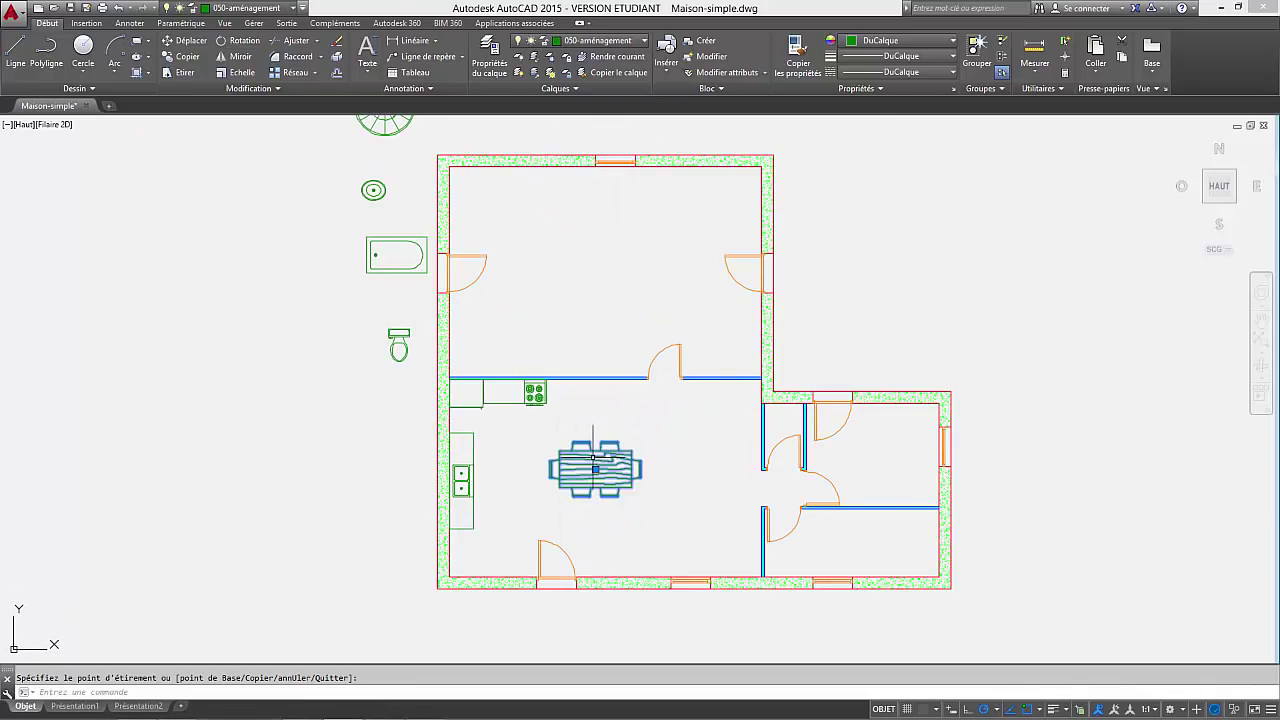
pyautogui.press('Escape')
# Move the isolated rectangular appliance block at the far left of the furniture against the kitchen partition, immediately right of the stove.
pyautogui.moveTo(557, 506); pyautogui.dragTo(461, 503, button='middle')
pyautogui.moveTo(337, 241)
pyautogui.mouseDown(button='middle')
pyautogui.moveTo(403, 350)
pyautogui.moveTo(568, 541)
pyautogui.mouseUp(button='middle')
pyautogui.click(227, 289)
pyautogui.click(39, 209)
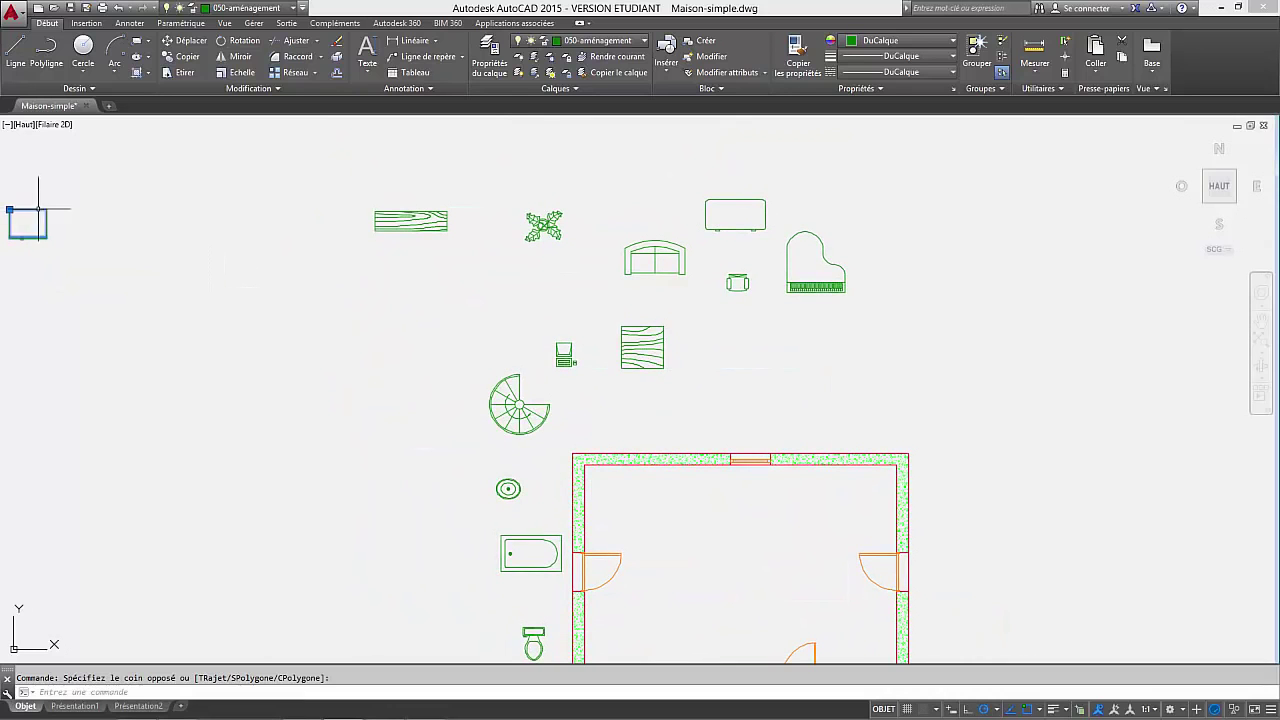
pyautogui.click(9, 209)
pyautogui.scroll(-2, 370, 335)
pyautogui.scroll(5, 612, 440)
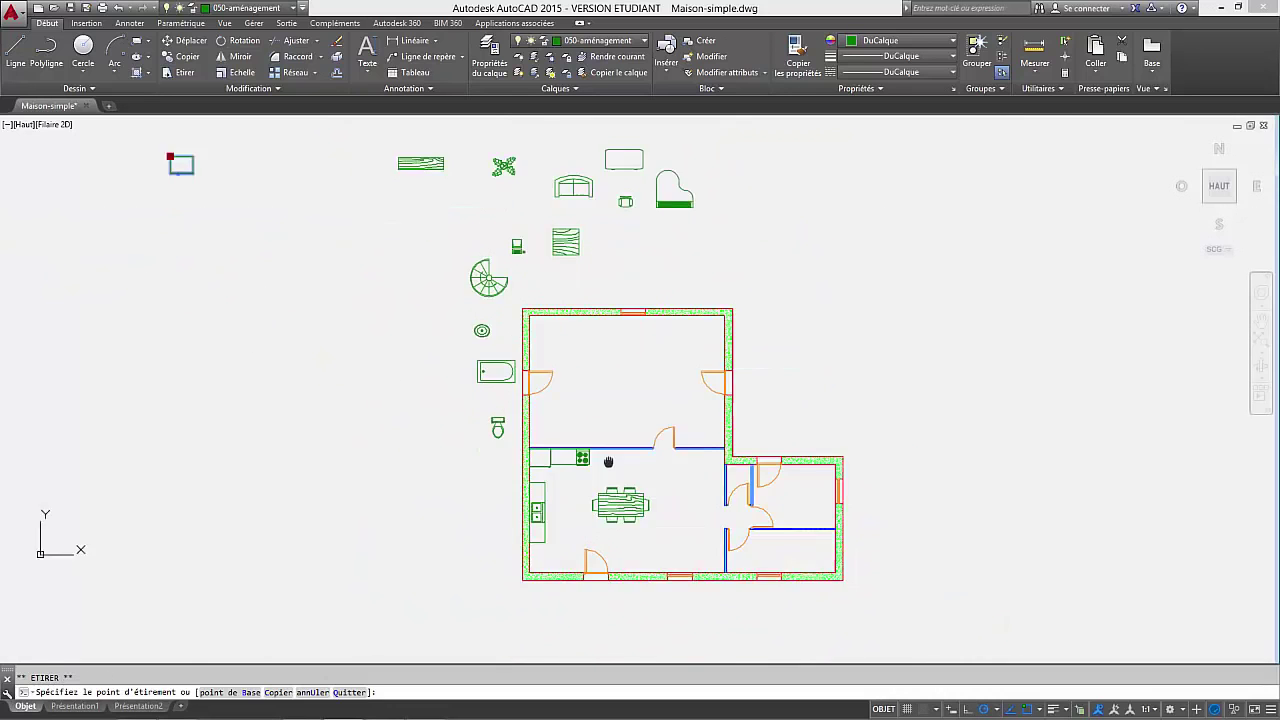
pyautogui.scroll(2, 557, 408)
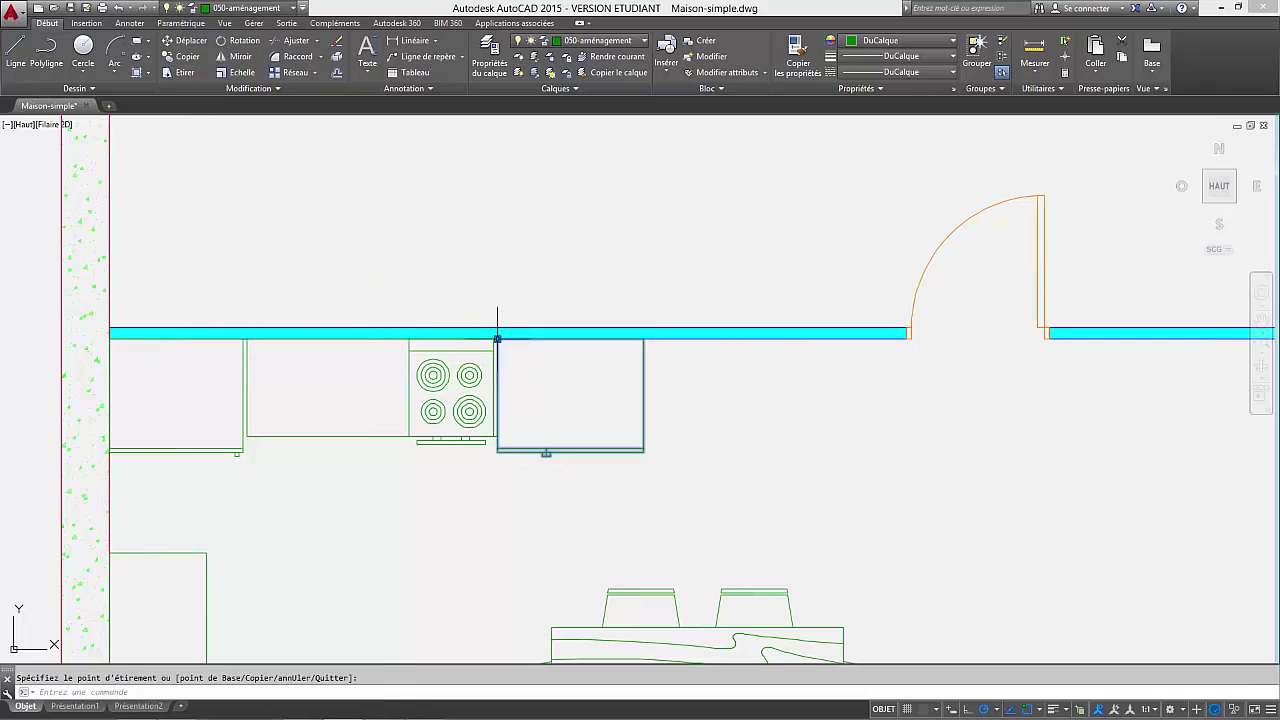
pyautogui.scroll(-4, 586, 318)
pyautogui.press('Escape')
# Move the plant block from above the plan into the kitchen room's lower-right corner.
pyautogui.scroll(-2, 587, 441)
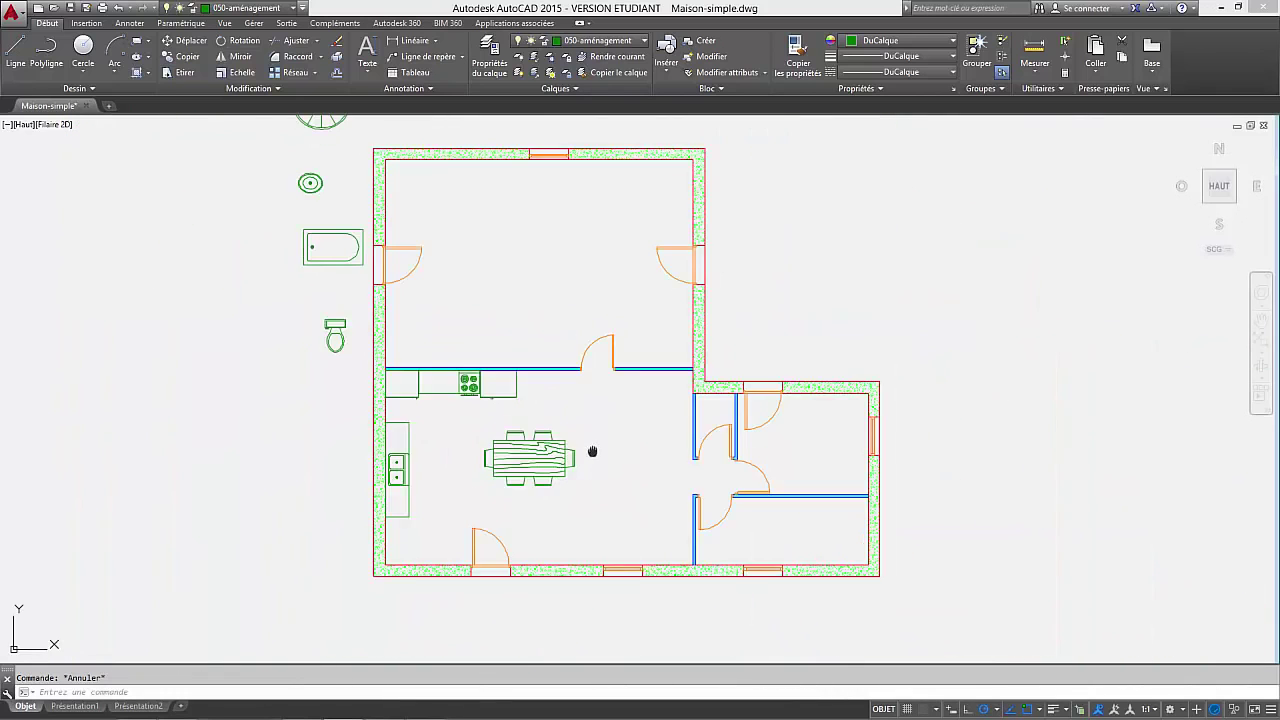
pyautogui.moveTo(597, 451); pyautogui.dragTo(597, 589, button='middle')
pyautogui.scroll(-2, 626, 449)
pyautogui.click(474, 270)
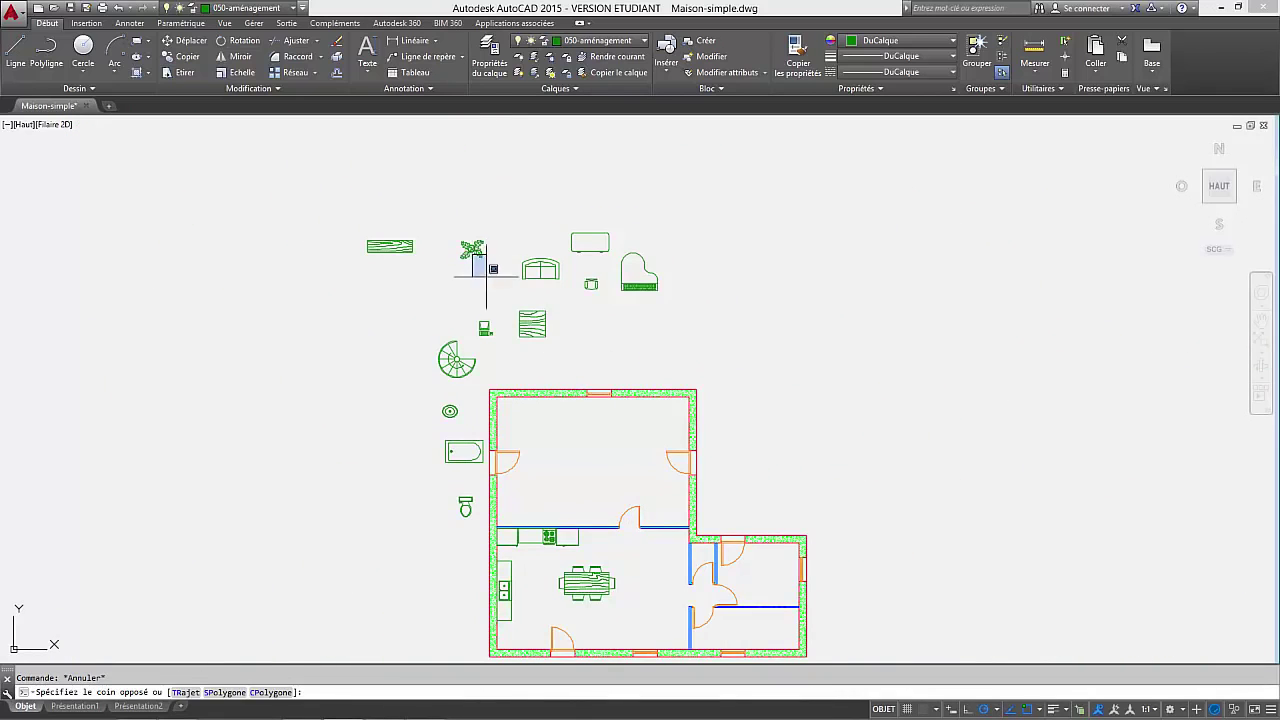
pyautogui.click(462, 242)
pyautogui.click(472, 250)
pyautogui.scroll(4, 578, 284)
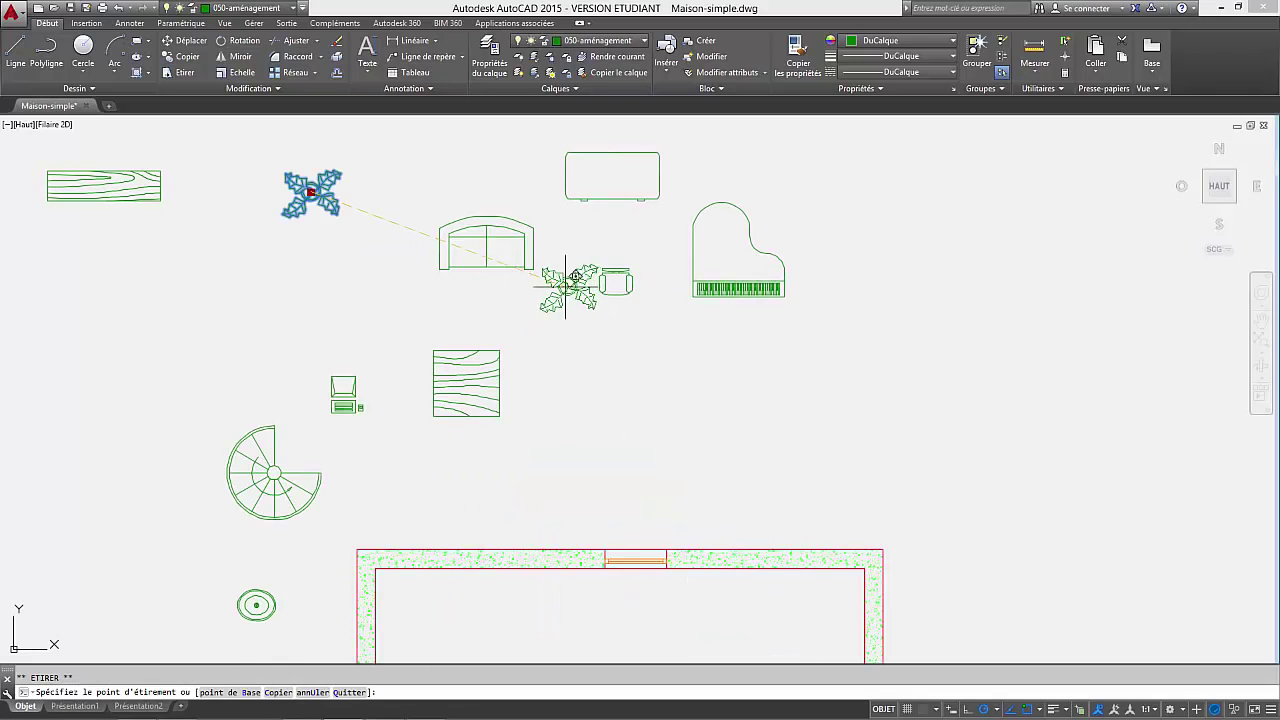
pyautogui.scroll(2, 312, 180)
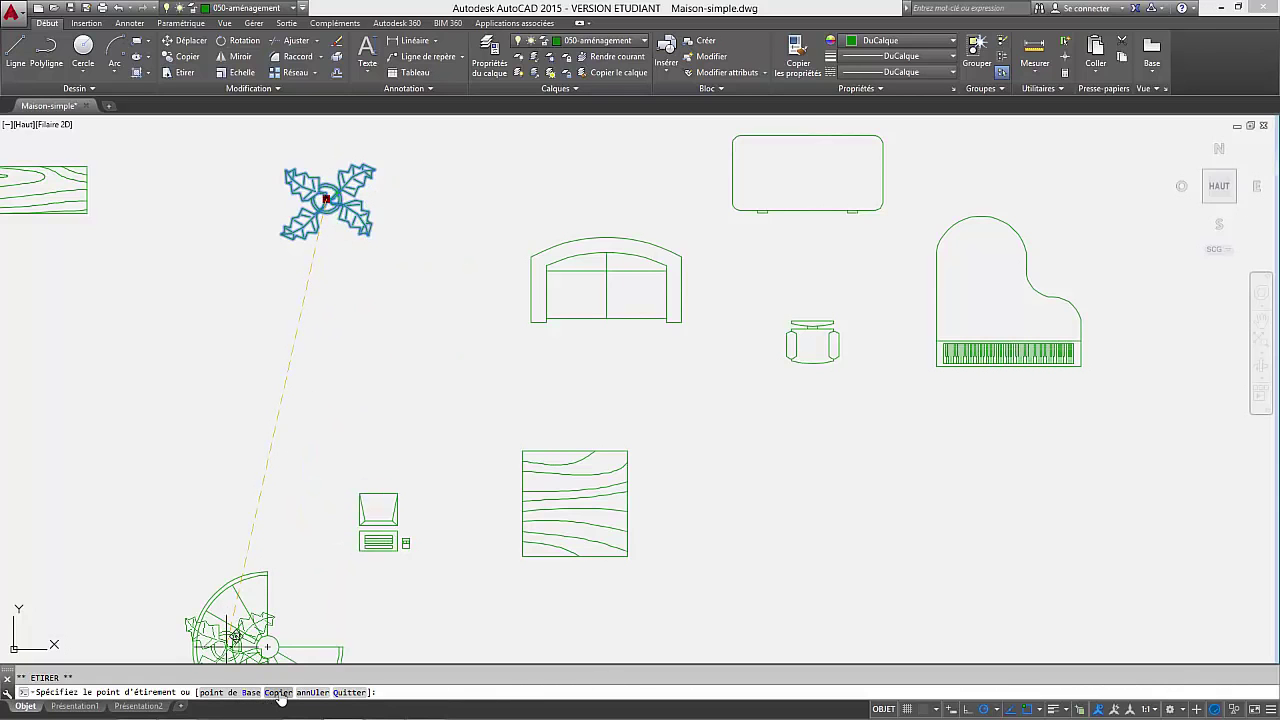
pyautogui.scroll(-4, 443, 354)
pyautogui.scroll(4, 676, 432)
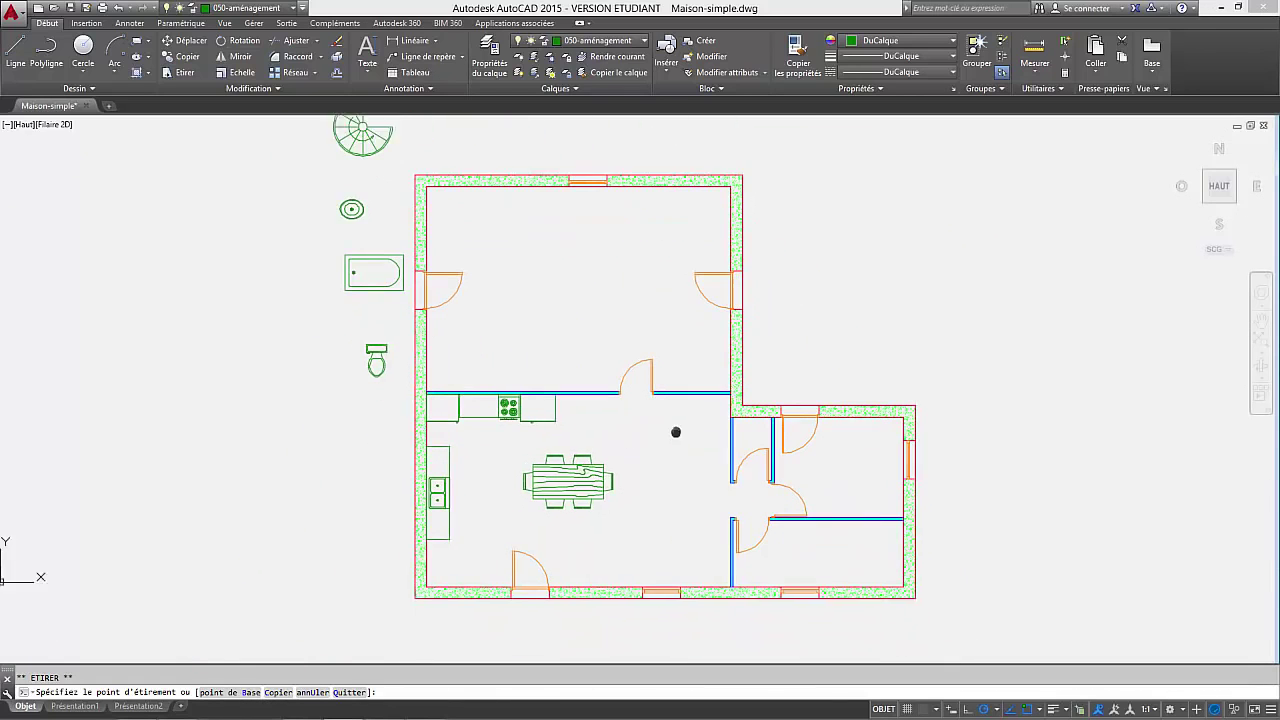
pyautogui.moveTo(676, 432); pyautogui.dragTo(668, 416, button='middle')
pyautogui.scroll(2, 600, 538)
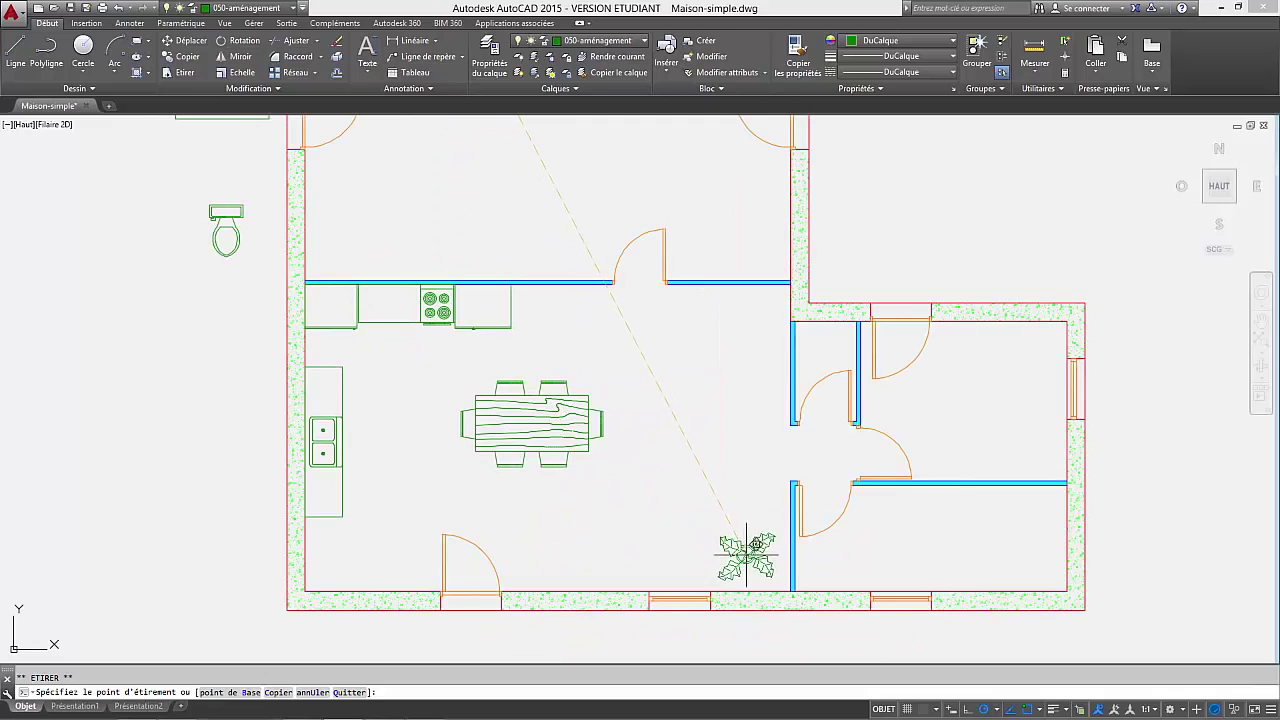
pyautogui.click(746, 553)
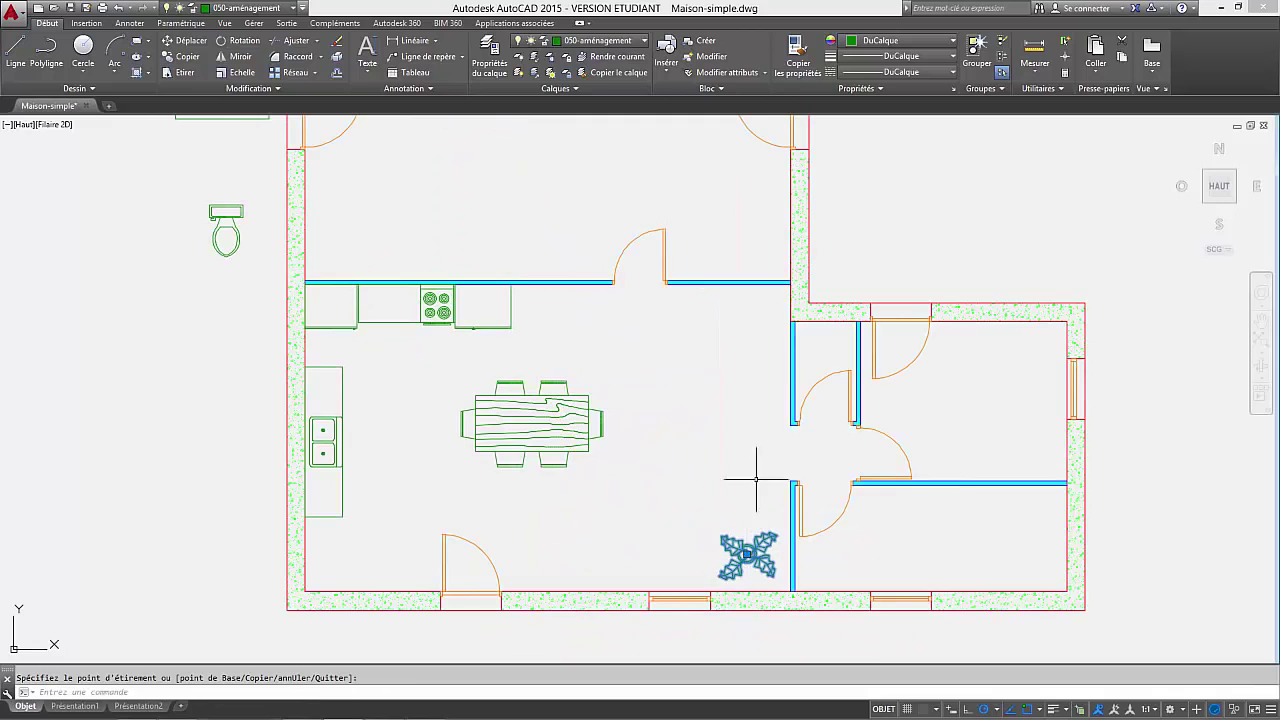
# Copy the plant block to the kitchen room's upper-right corner and to the upper room, just right of its window.
pyautogui.click(746, 553)
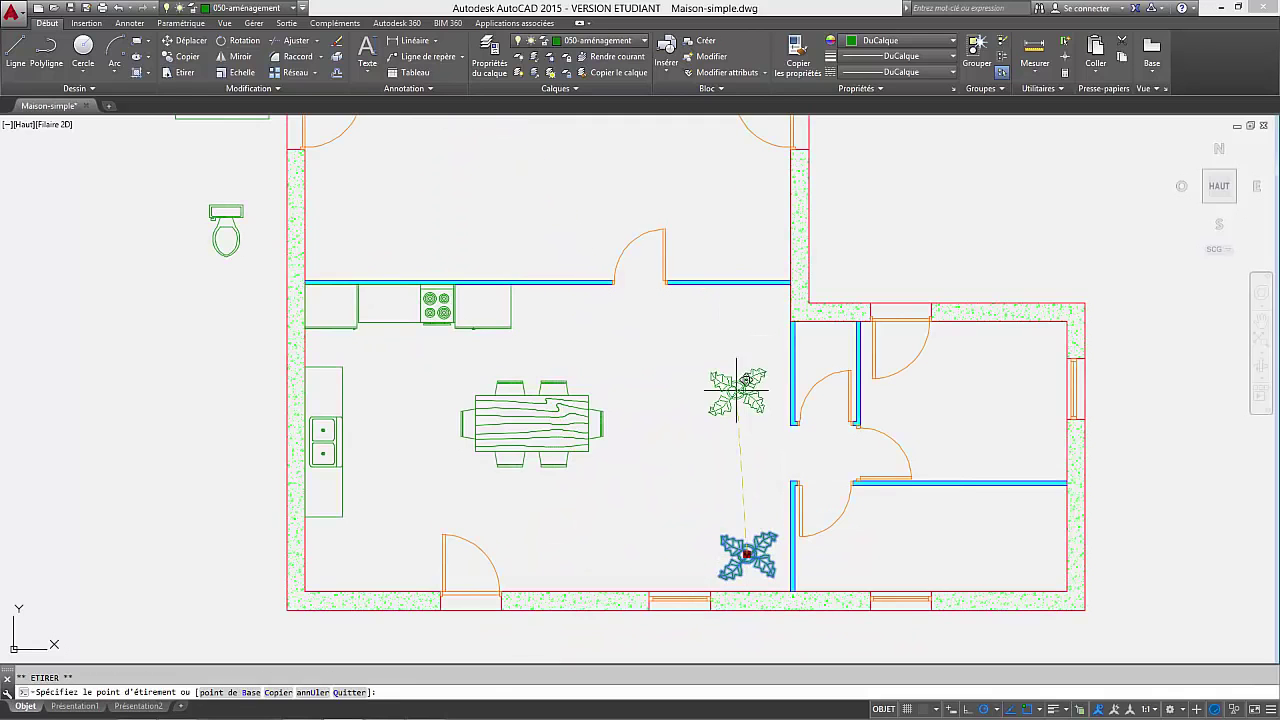
pyautogui.keyDown('ctrl'); pyautogui.click(747, 322); pyautogui.keyUp('ctrl')
pyautogui.moveTo(570, 180); pyautogui.dragTo(628, 397, button='middle')
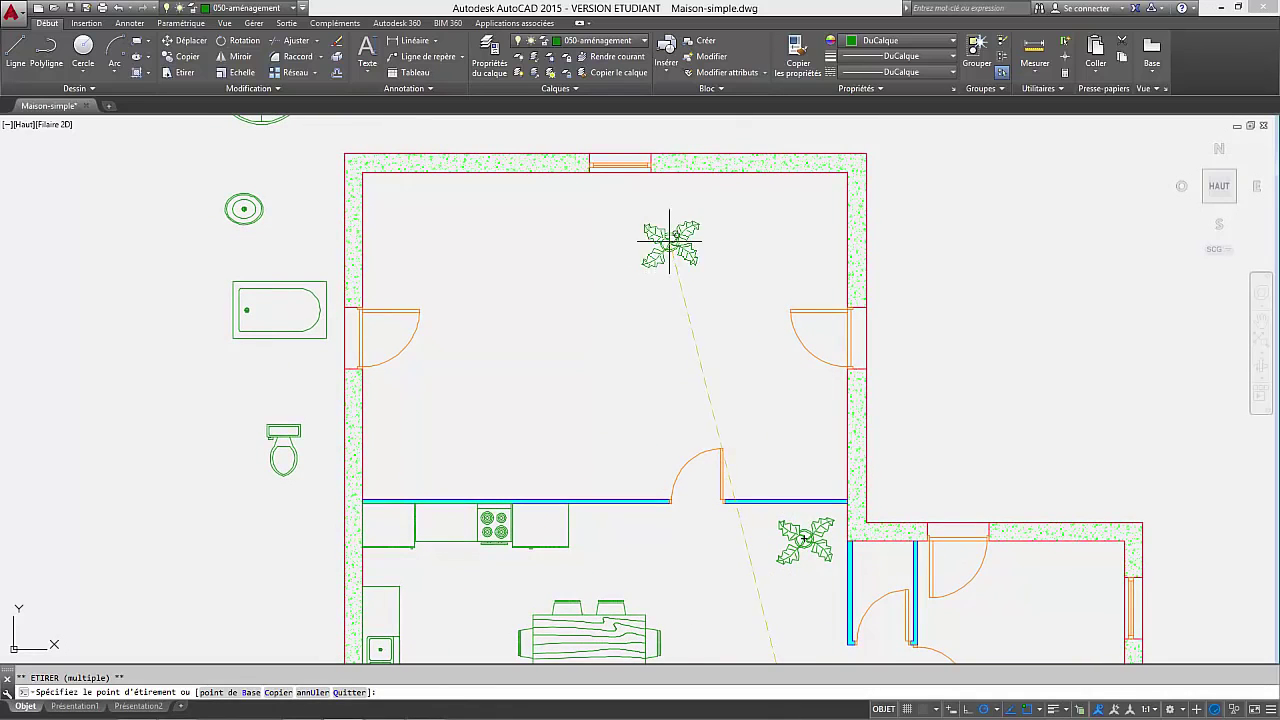
pyautogui.click(679, 204)
pyautogui.press('Escape')
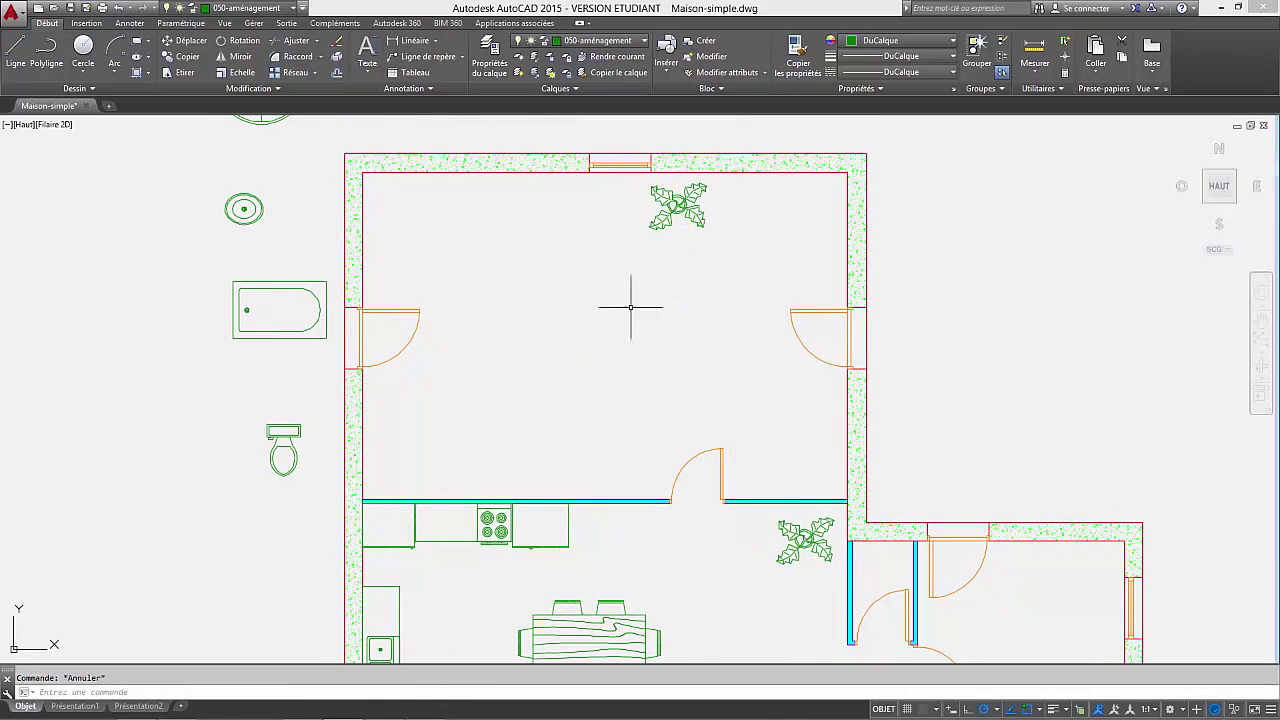
# Move the grand piano block from above the plan into the right side of the upper room.
pyautogui.scroll(-5, 630, 307)
pyautogui.click(688, 257)
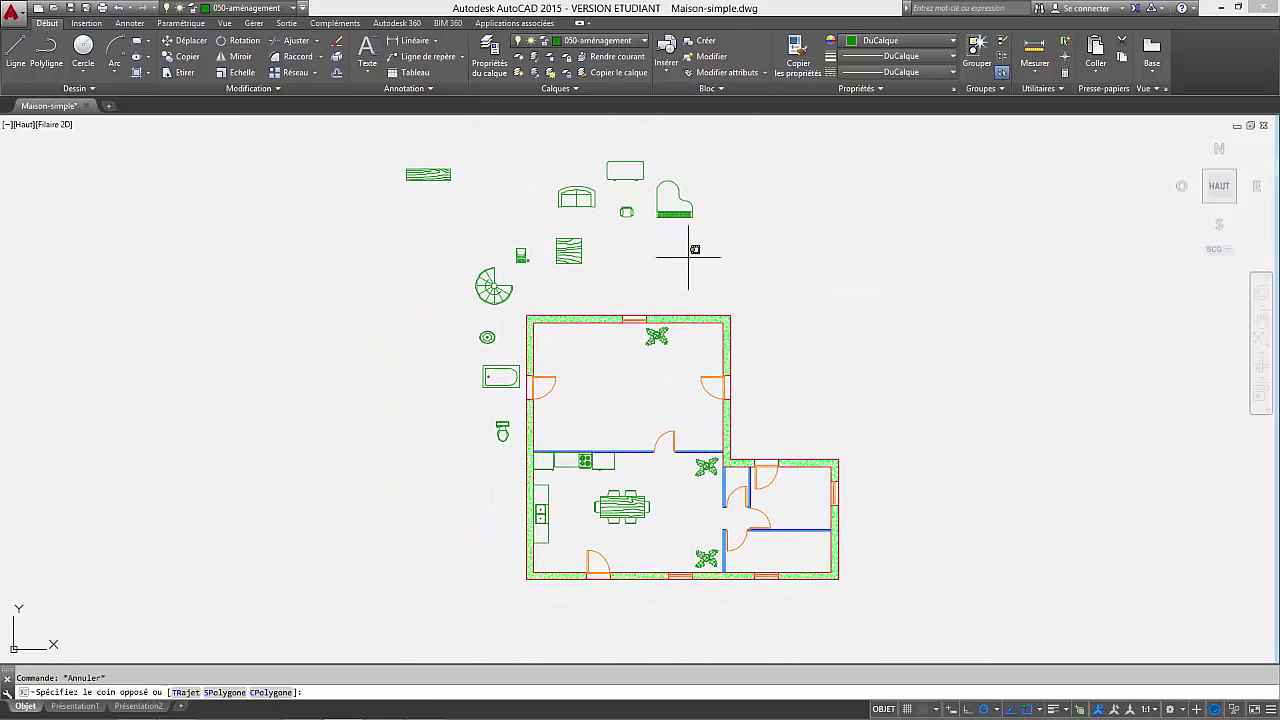
pyautogui.click(670, 208)
pyautogui.click(674, 196)
pyautogui.scroll(4, 686, 400)
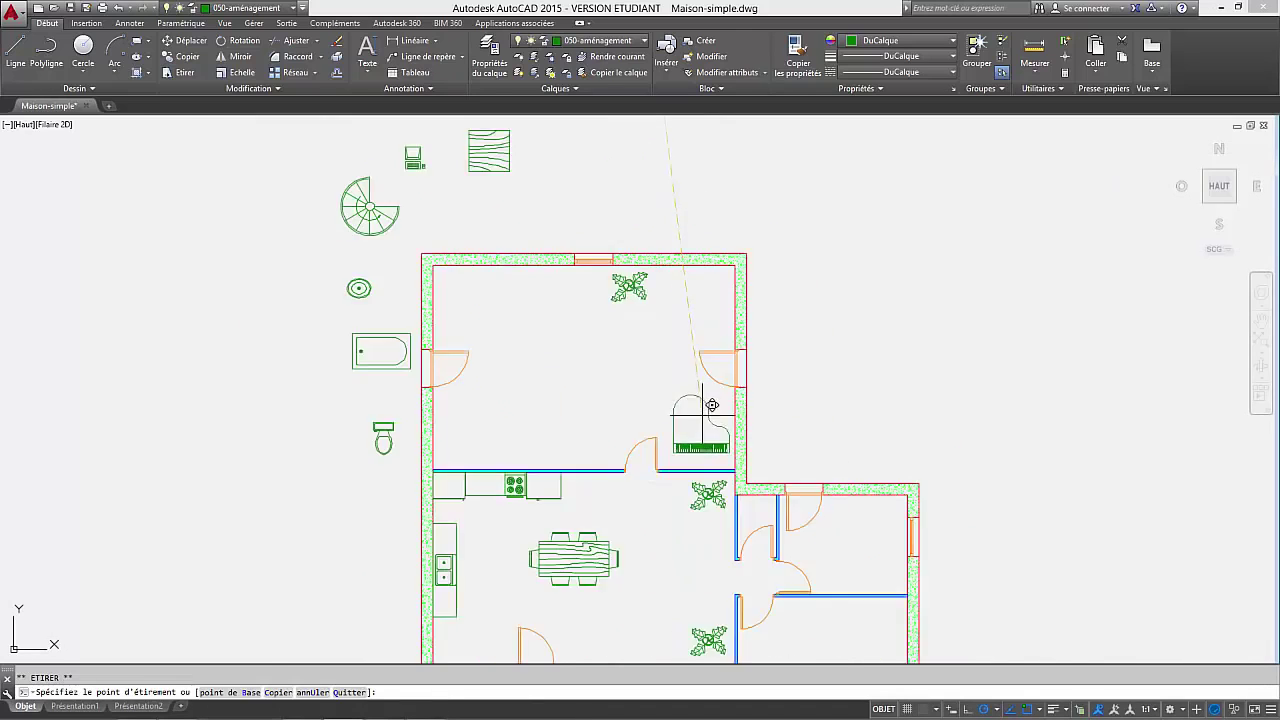
pyautogui.click(675, 390)
pyautogui.press('Escape')
# Rotate the grand piano block about 231° so that its keyboard faces the upper left of the room.
pyautogui.click(675, 390)
pyautogui.click(614, 378)
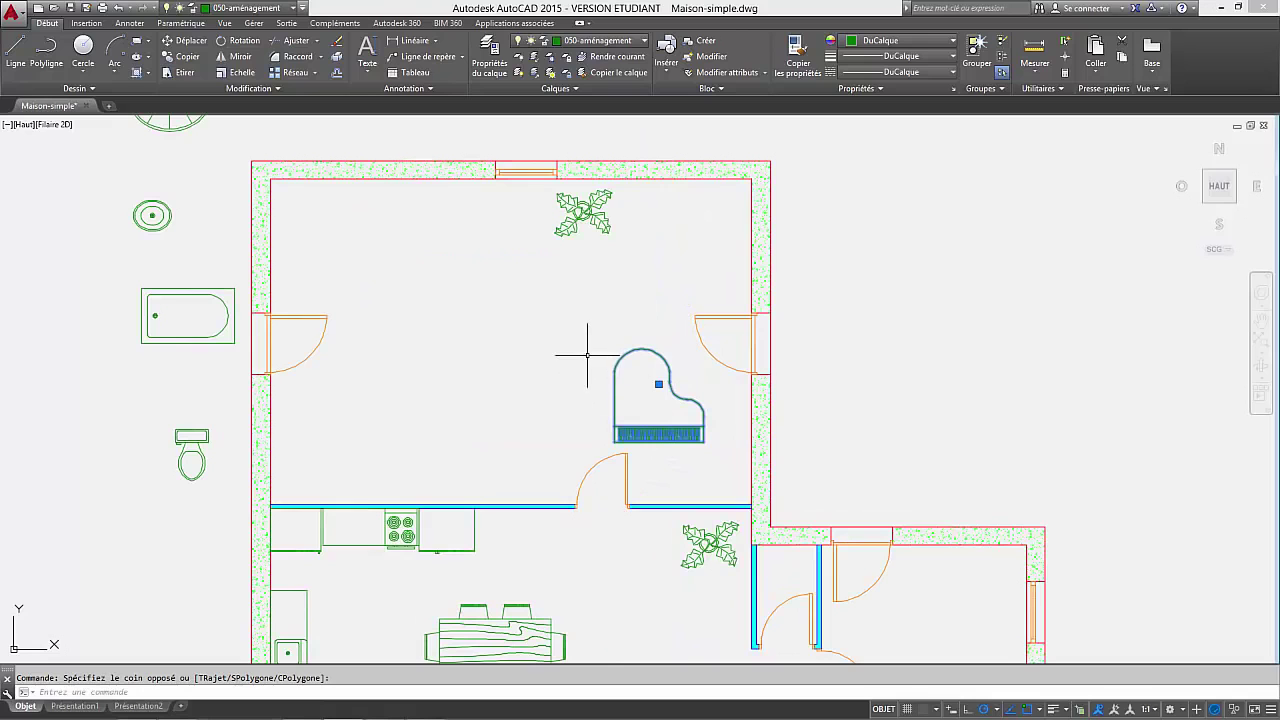
pyautogui.press('Return')
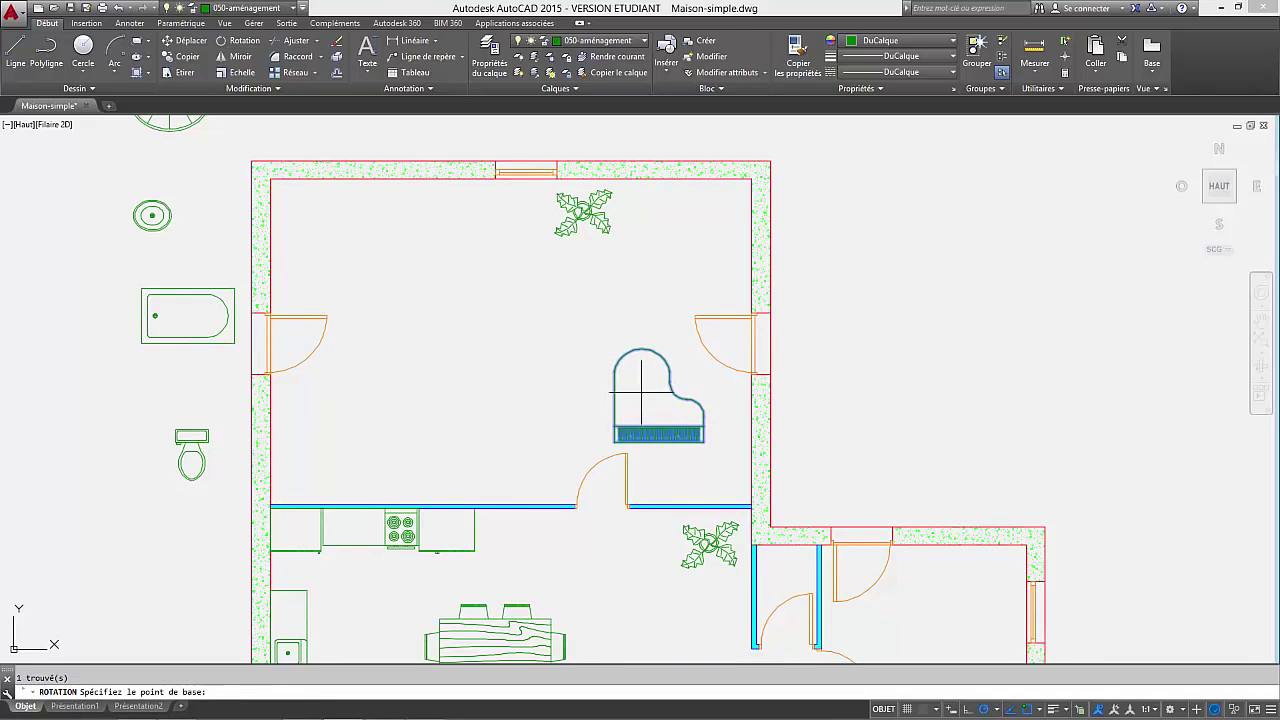
pyautogui.click(642, 392)
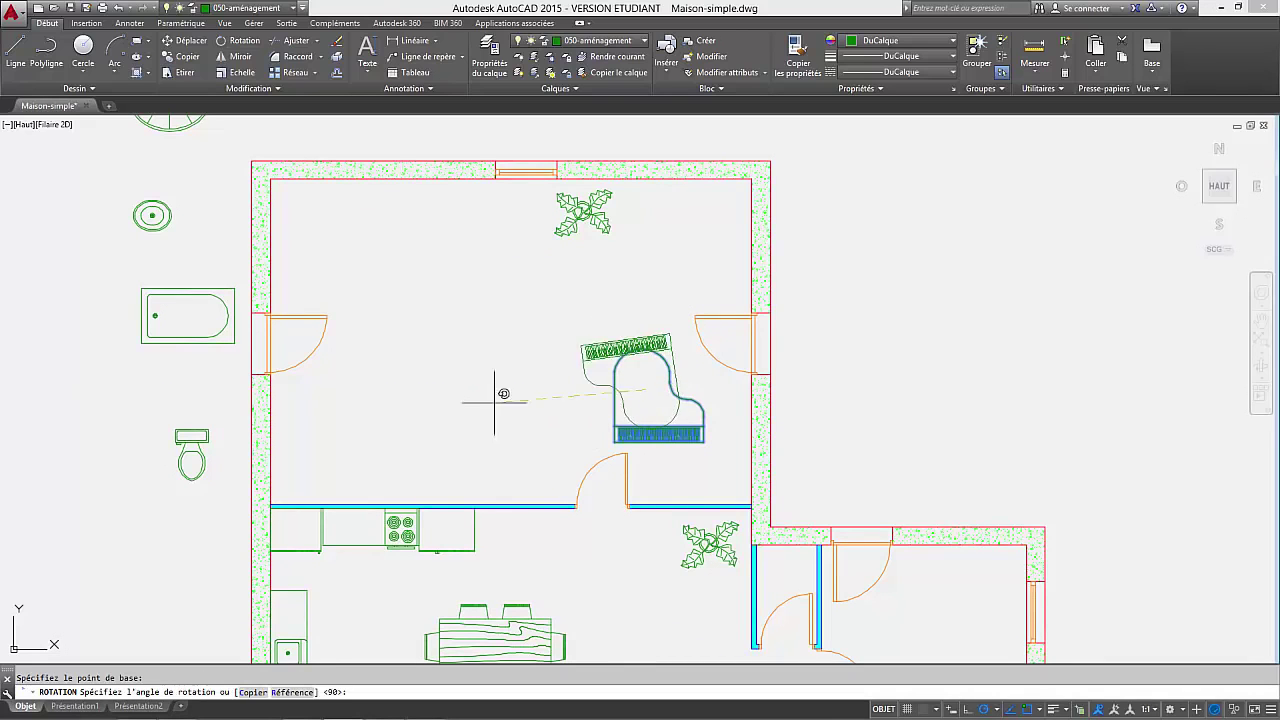
pyautogui.click(523, 544)
# Shift the rotated piano block into the upper room's lower-right corner, between the partition door and the right wall.
pyautogui.click(670, 390)
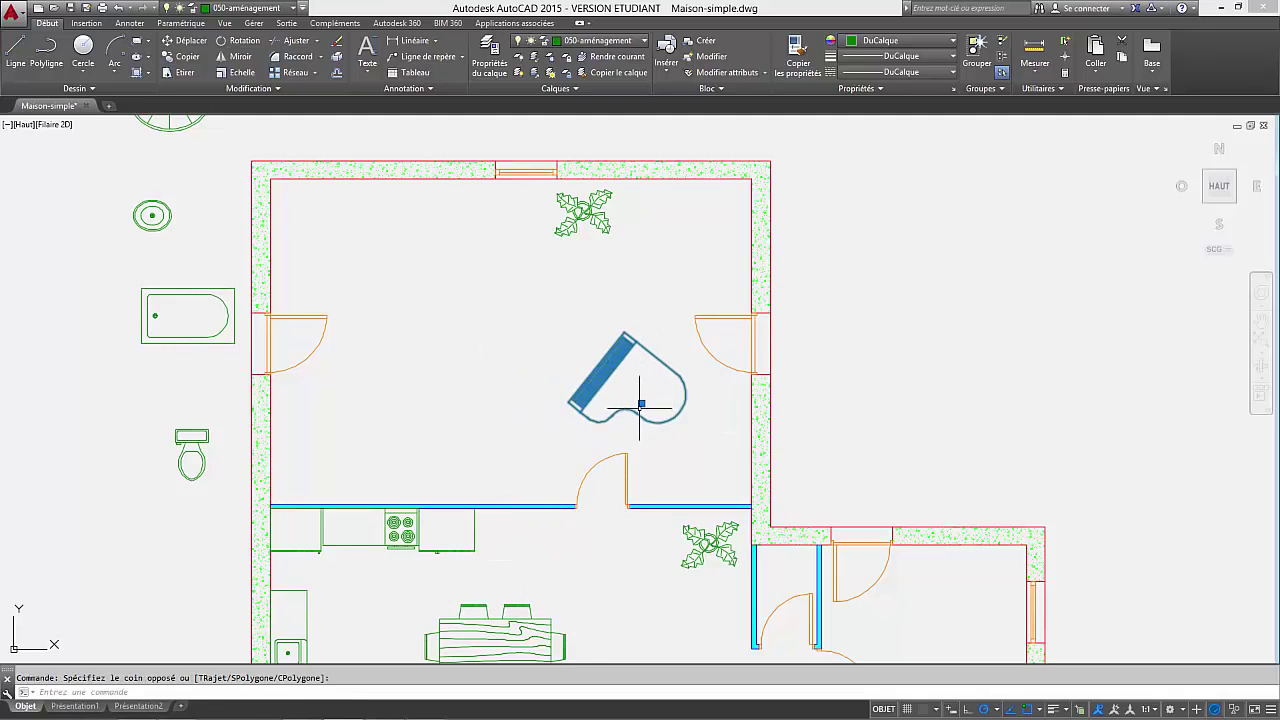
pyautogui.click(641, 404)
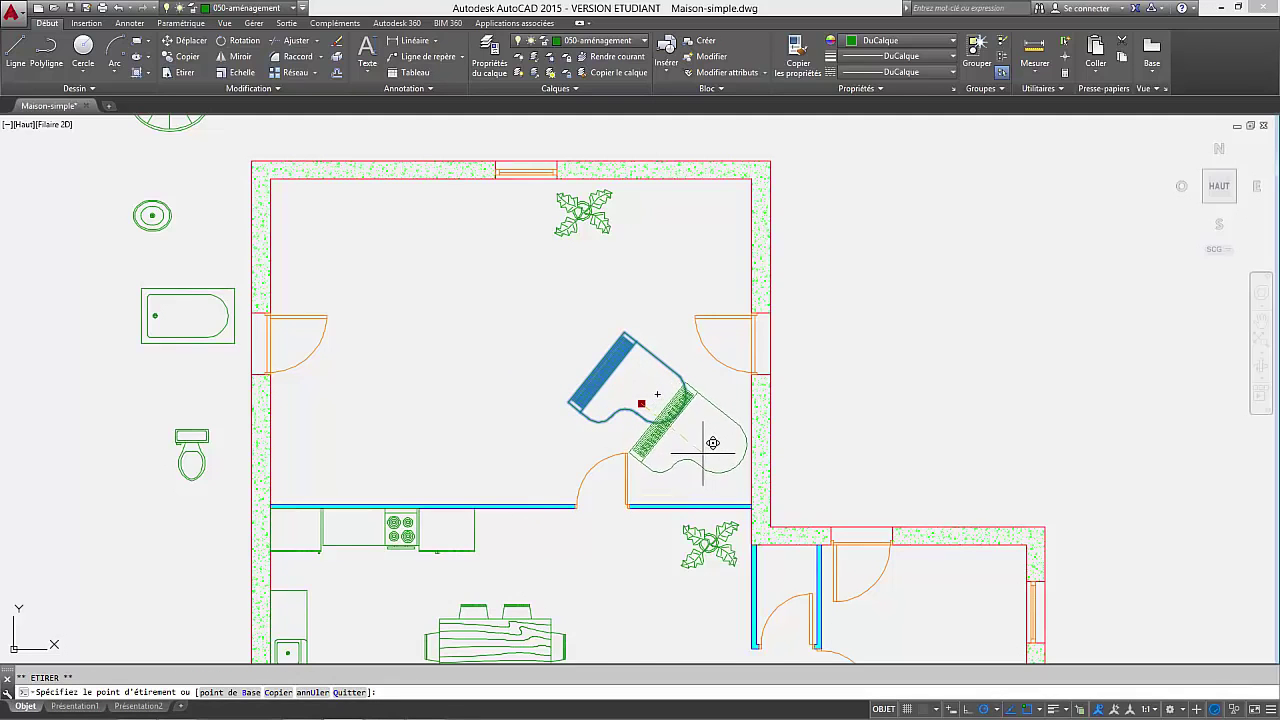
pyautogui.press('Escape')
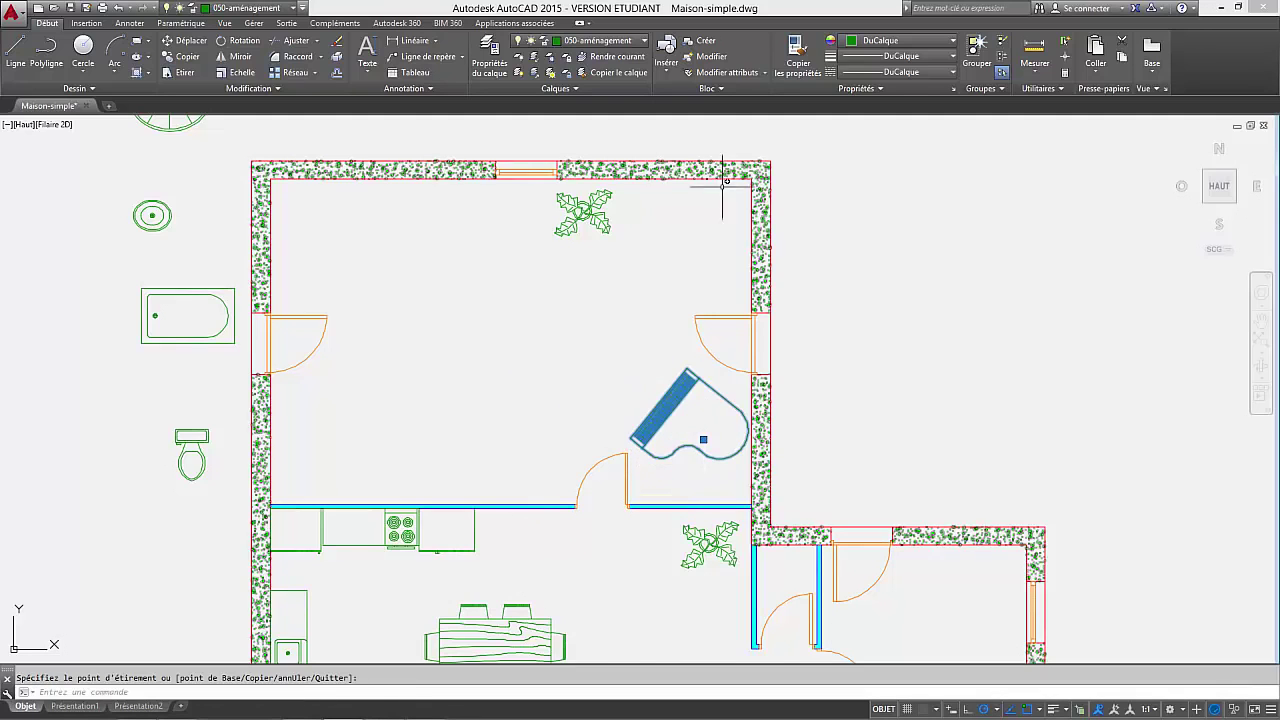
pyautogui.press('Escape')
# Move the square wooden table block from above the plan into the left half of the upper room.
pyautogui.moveTo(646, 115); pyautogui.dragTo(734, 466, button='middle')
pyautogui.click(517, 372)
pyautogui.click(454, 338)
pyautogui.moveTo(398, 317); pyautogui.dragTo(424, 225, button='middle')
pyautogui.click(439, 221)
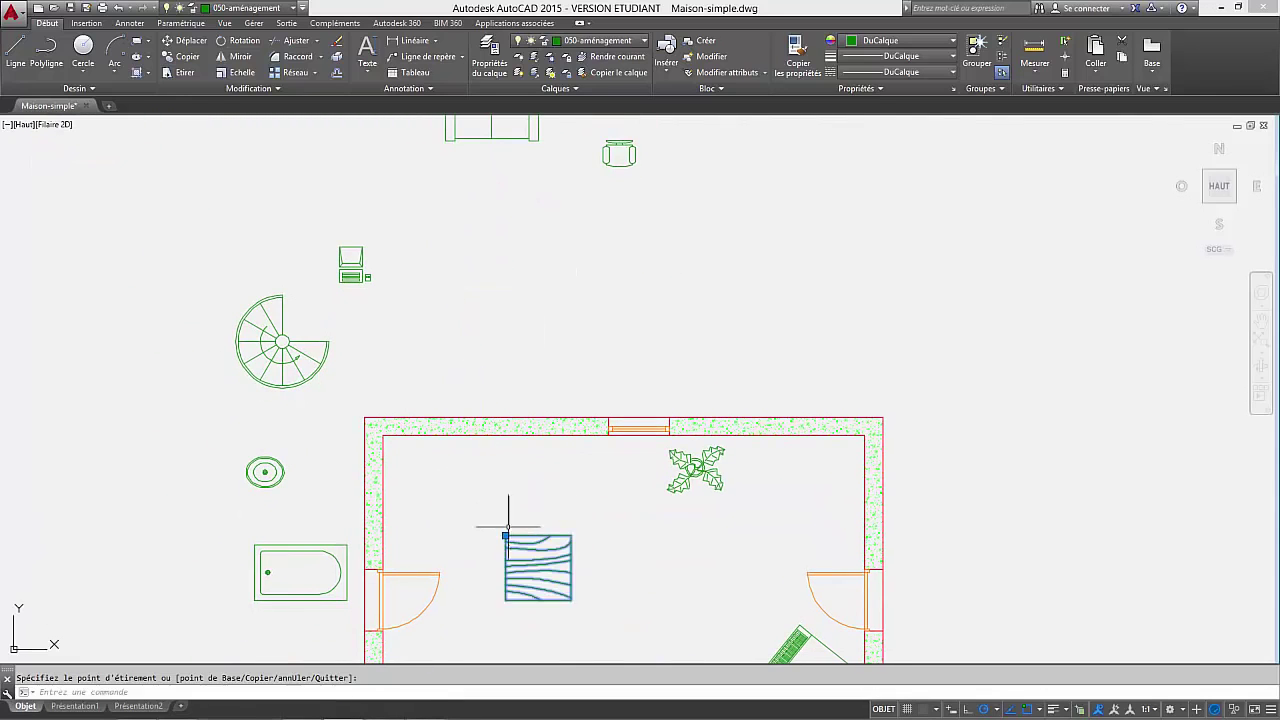
pyautogui.moveTo(509, 514); pyautogui.dragTo(571, 540, button='middle')
pyautogui.scroll(-2, 651, 400)
pyautogui.press('Escape')
# Move the two-seat sofa block from above the plan into the upper room's upper-left corner.
pyautogui.click(578, 234)
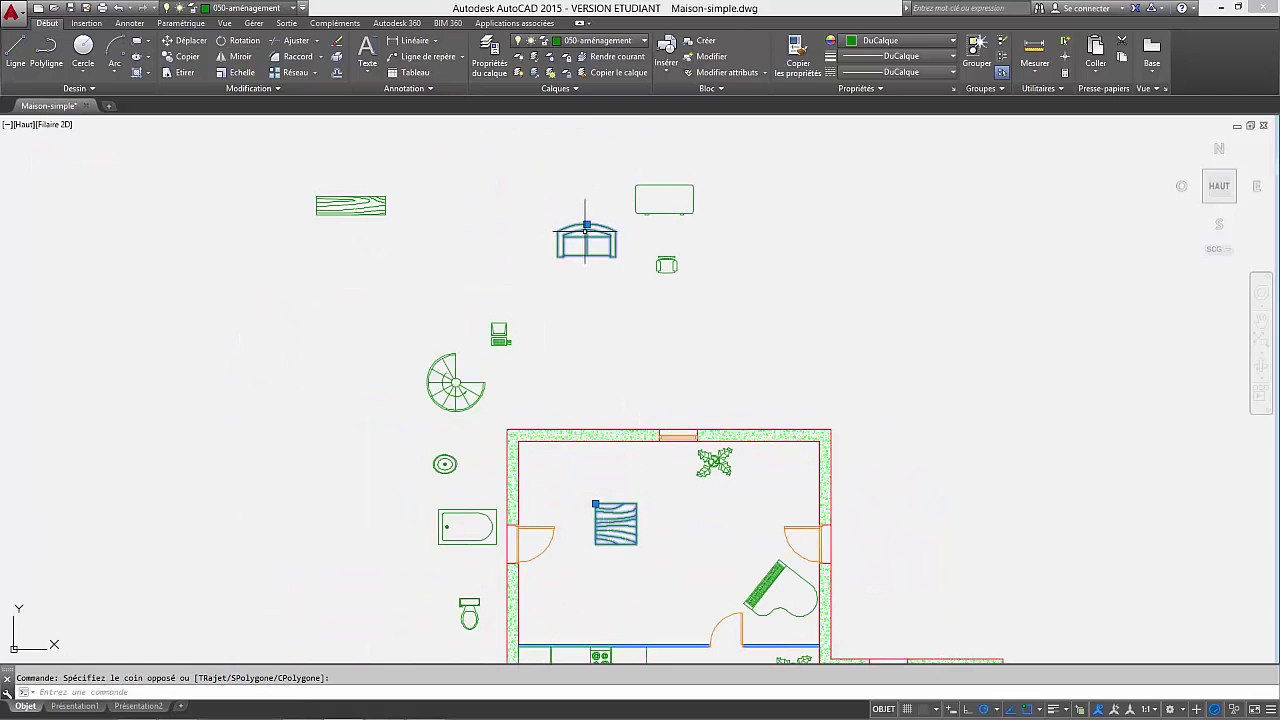
pyautogui.click(586, 224)
pyautogui.scroll(4, 549, 485)
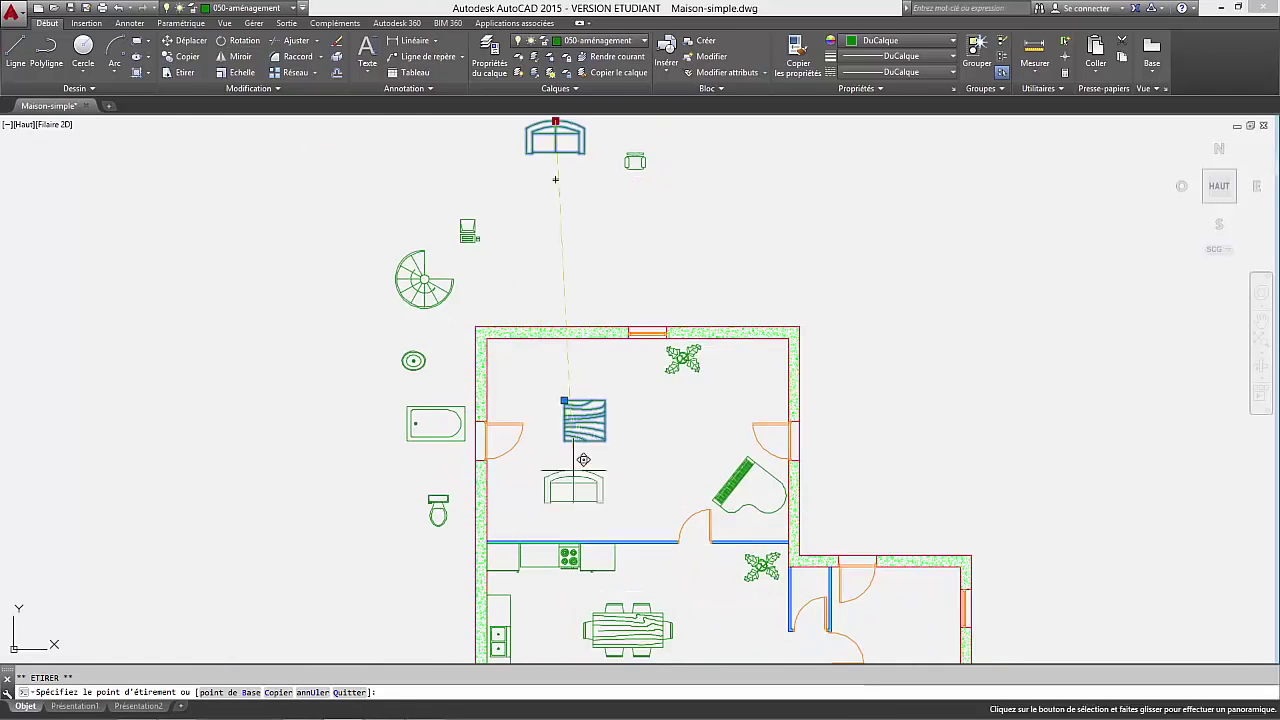
pyautogui.click(505, 334)
pyautogui.press('Escape')
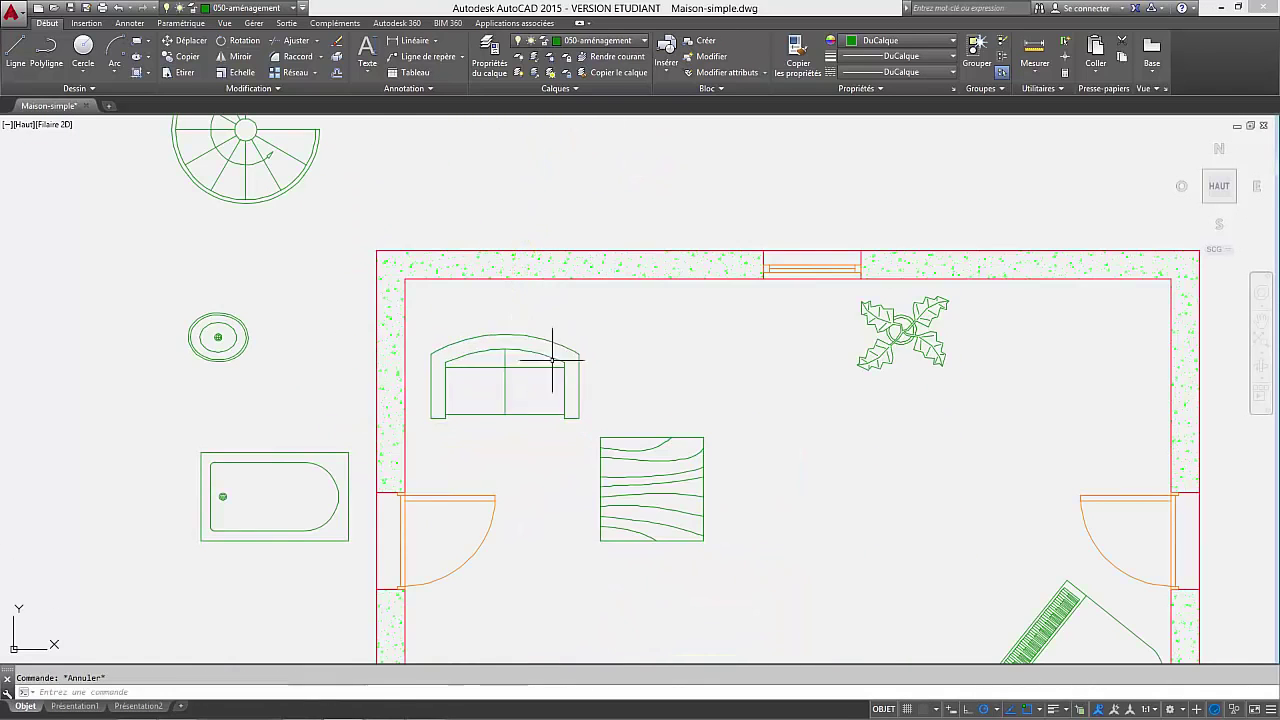
# Shift the sofa block right and up so its curved back sits just below the upper room's top wall.
pyautogui.click(520, 338)
pyautogui.click(505, 334)
pyautogui.scroll(5, 603, 296)
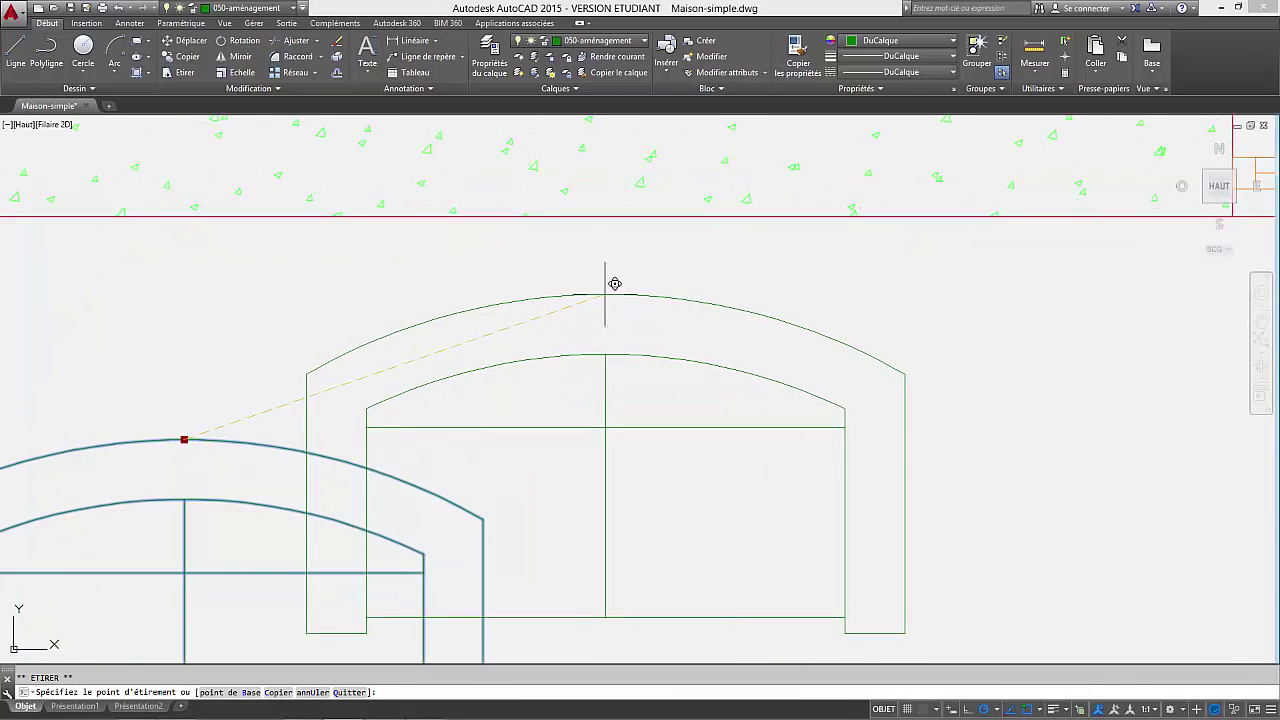
pyautogui.click(566, 232)
pyautogui.scroll(-10, 566, 232)
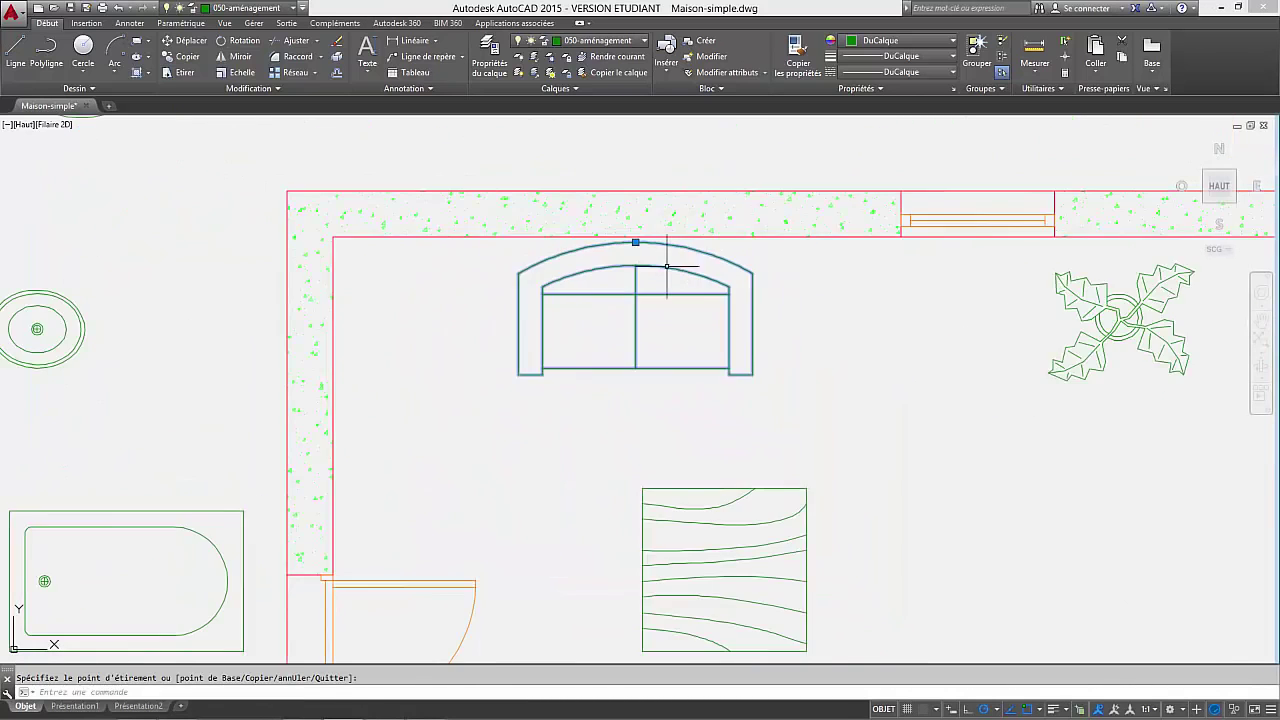
pyautogui.press('Escape')
# Move the small armchair block from above the plan to the upper room's left side, just above the left door.
pyautogui.click(794, 283)
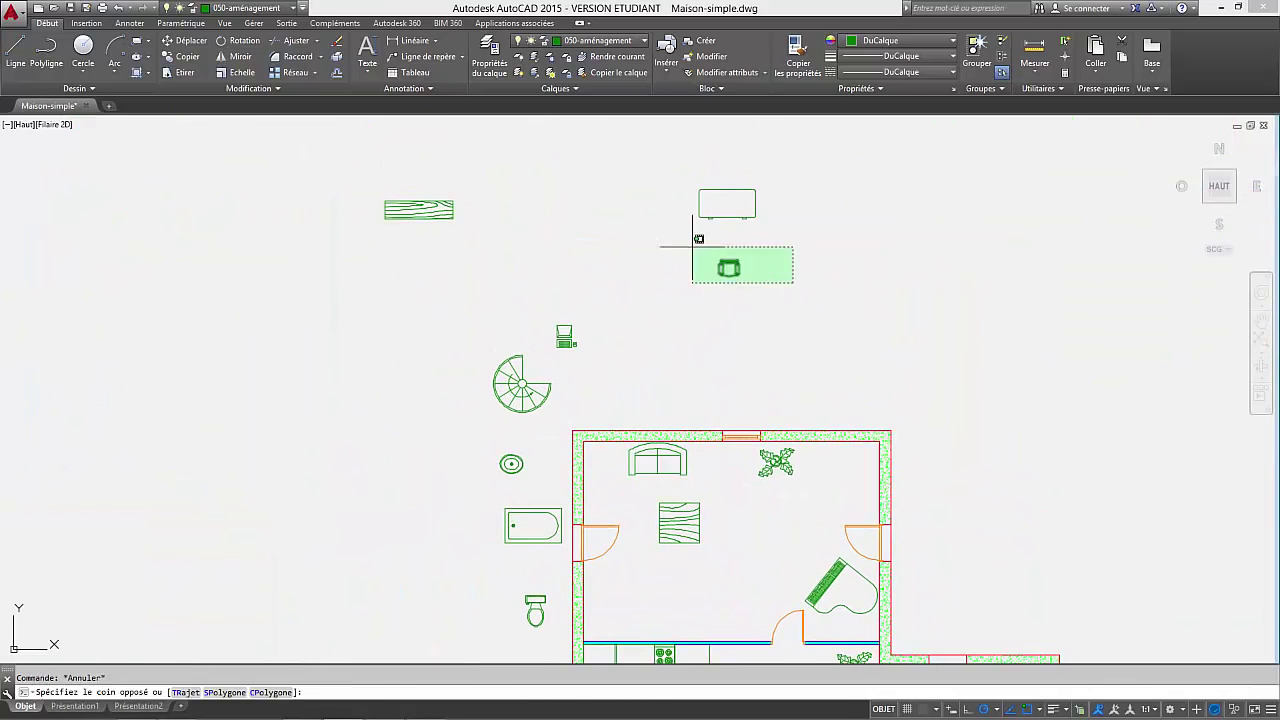
pyautogui.click(680, 262)
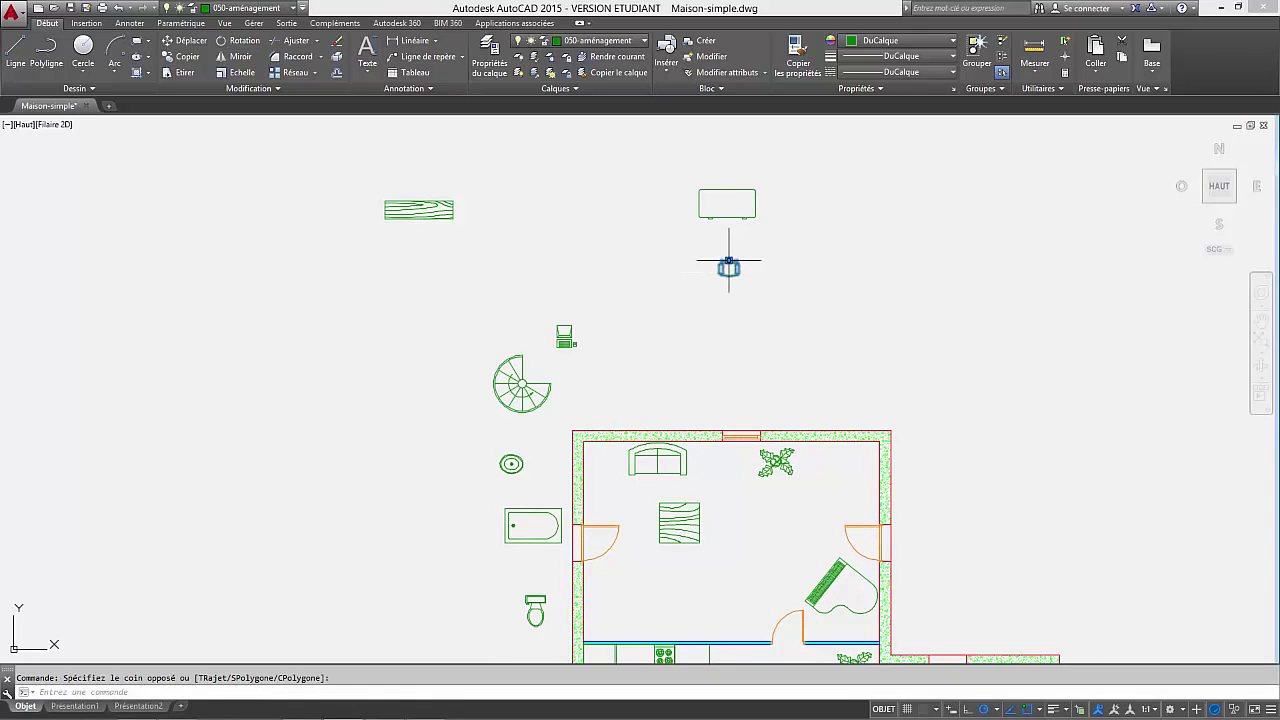
pyautogui.click(729, 265)
pyautogui.scroll(6, 621, 500)
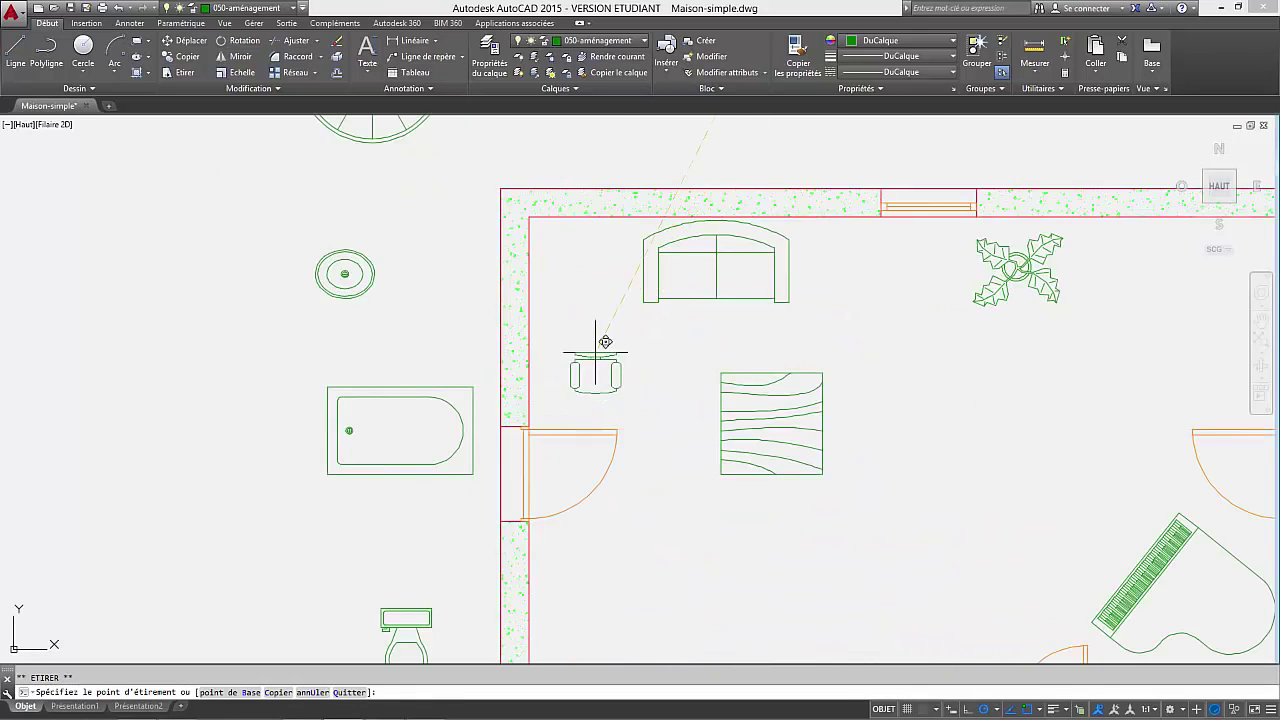
pyautogui.click(565, 352)
# Rotate the armchair block about 85° to face the wooden table, and shift it slightly toward the left wall.
pyautogui.click(580, 413)
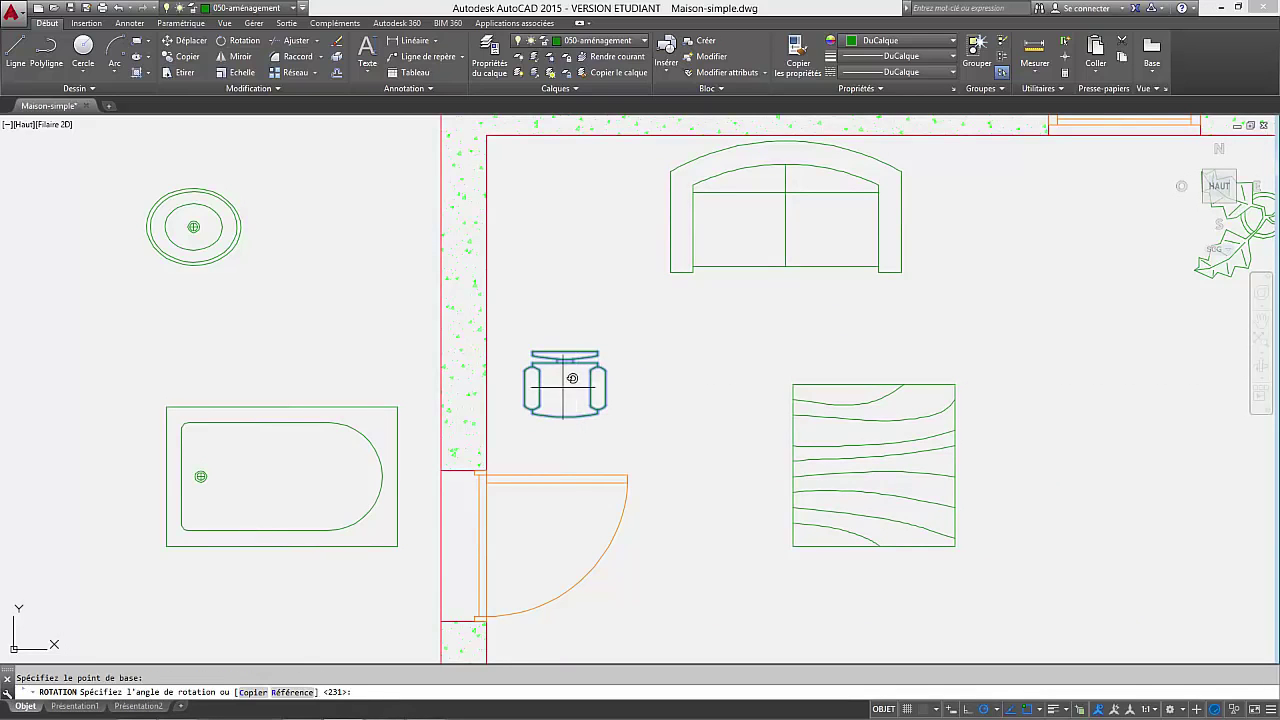
pyautogui.click(577, 226)
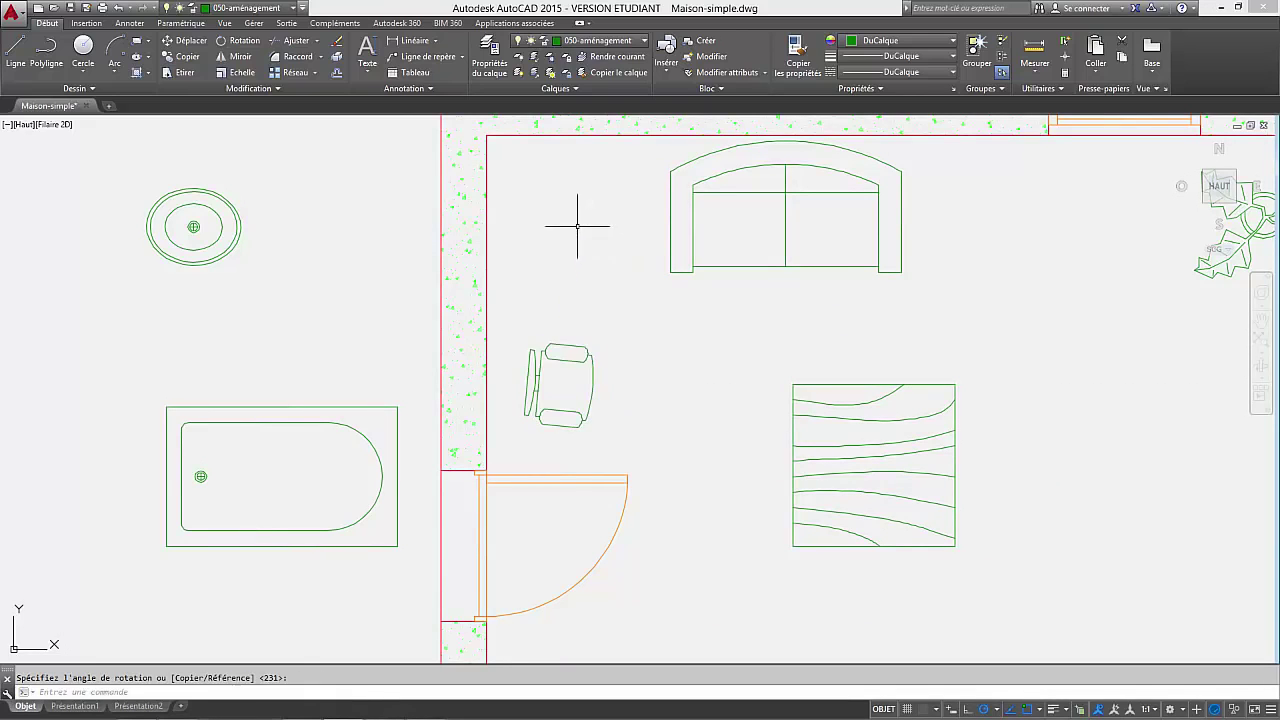
pyautogui.click(514, 421)
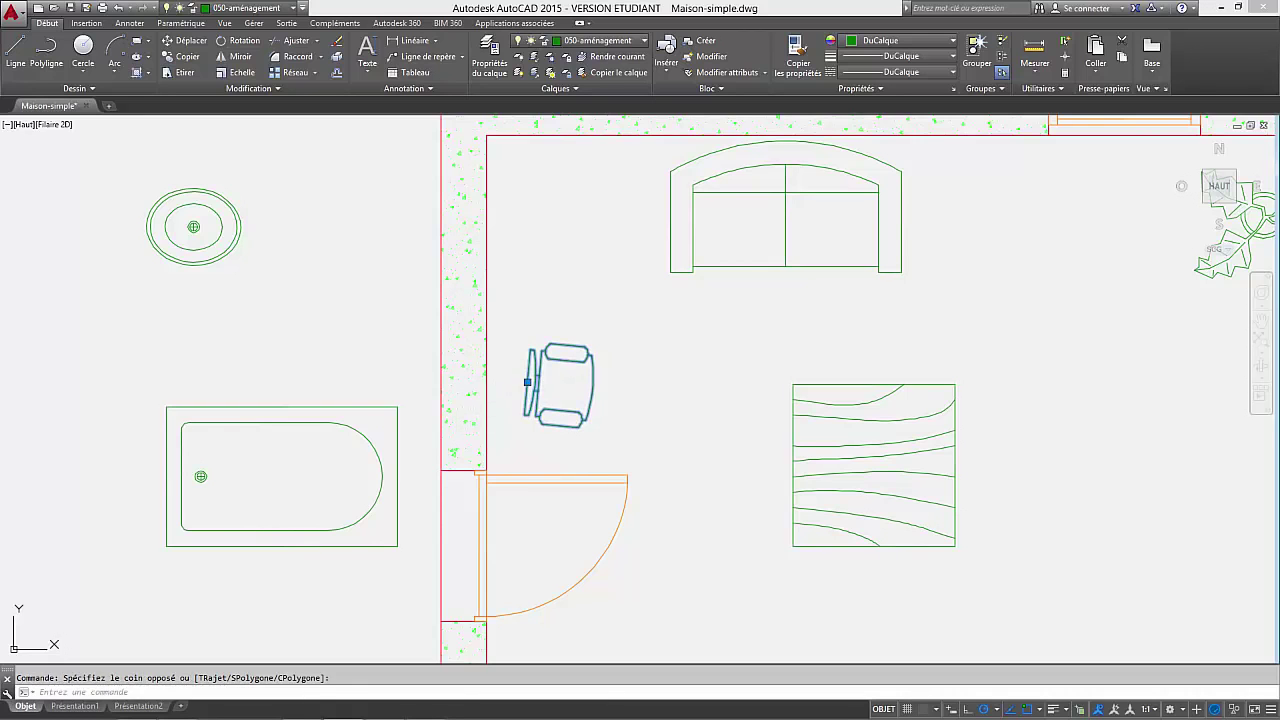
pyautogui.click(527, 382)
pyautogui.press('Escape')
pyautogui.press('Escape')
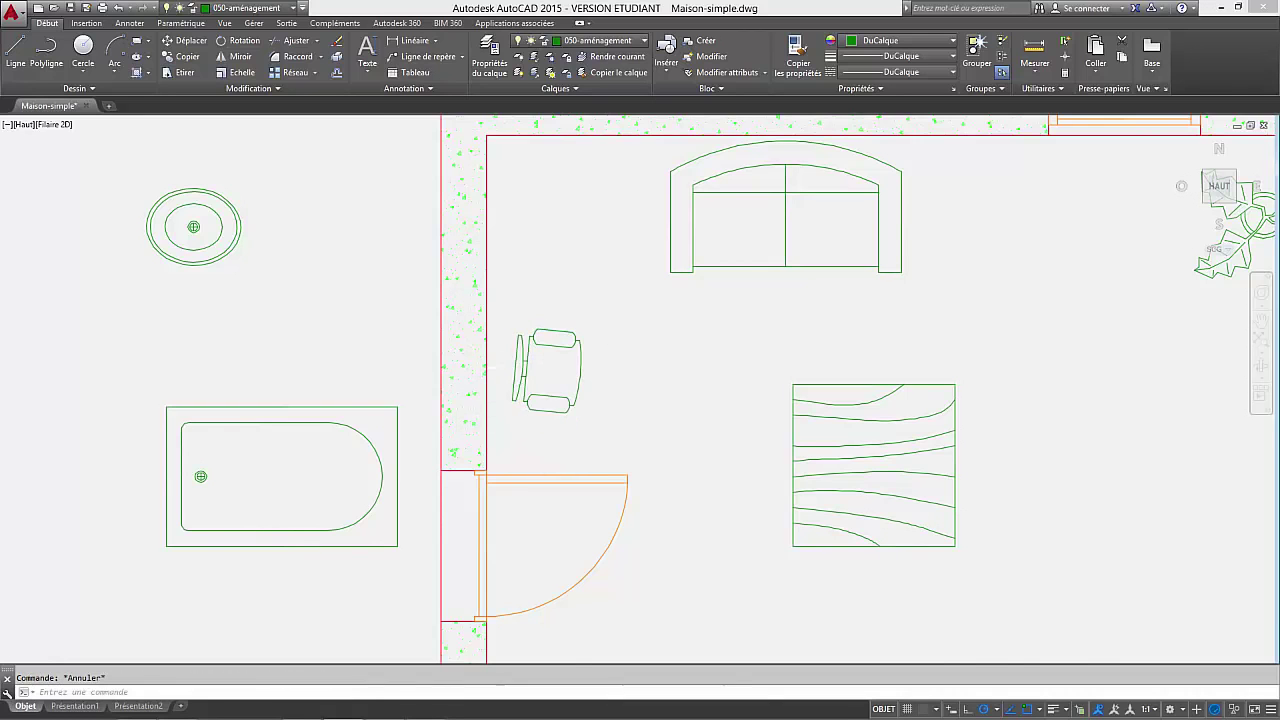
# Shift the square wooden table block slightly left so it sits below the sofa.
pyautogui.scroll(-5, 686, 389)
pyautogui.moveTo(686, 389); pyautogui.dragTo(620, 380, button='middle')
pyautogui.click(716, 409)
pyautogui.click(649, 389)
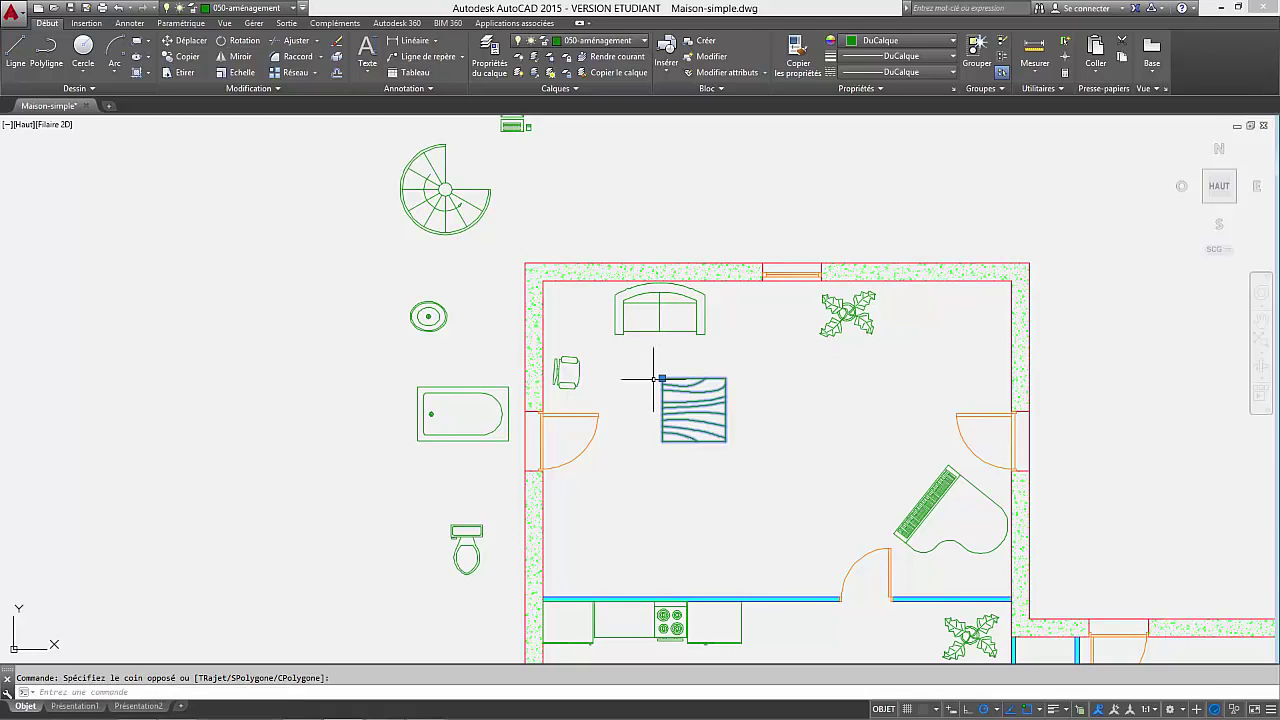
pyautogui.click(662, 378)
pyautogui.press('Escape')
pyautogui.press('Escape')
# Move the spiral staircase block from outside the plan into the upper room's lower-left corner, just above the kitchen partition.
pyautogui.scroll(-3, 702, 382)
pyautogui.moveTo(703, 384)
pyautogui.mouseDown(button='middle')
pyautogui.moveTo(418, 524)
pyautogui.moveTo(485, 480)
pyautogui.moveTo(514, 440)
pyautogui.mouseUp(button='middle')
pyautogui.click(349, 318)
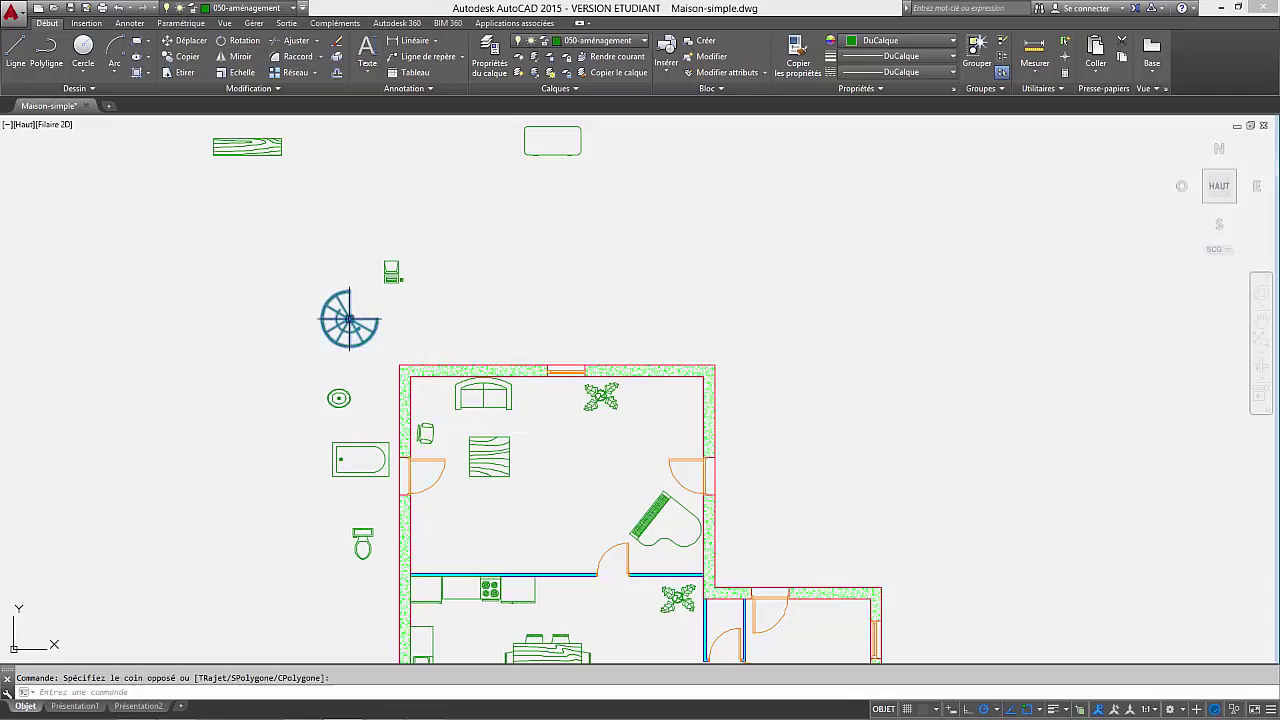
pyautogui.click(352, 316)
pyautogui.click(349, 318)
pyautogui.moveTo(426, 432); pyautogui.dragTo(451, 342, button='middle')
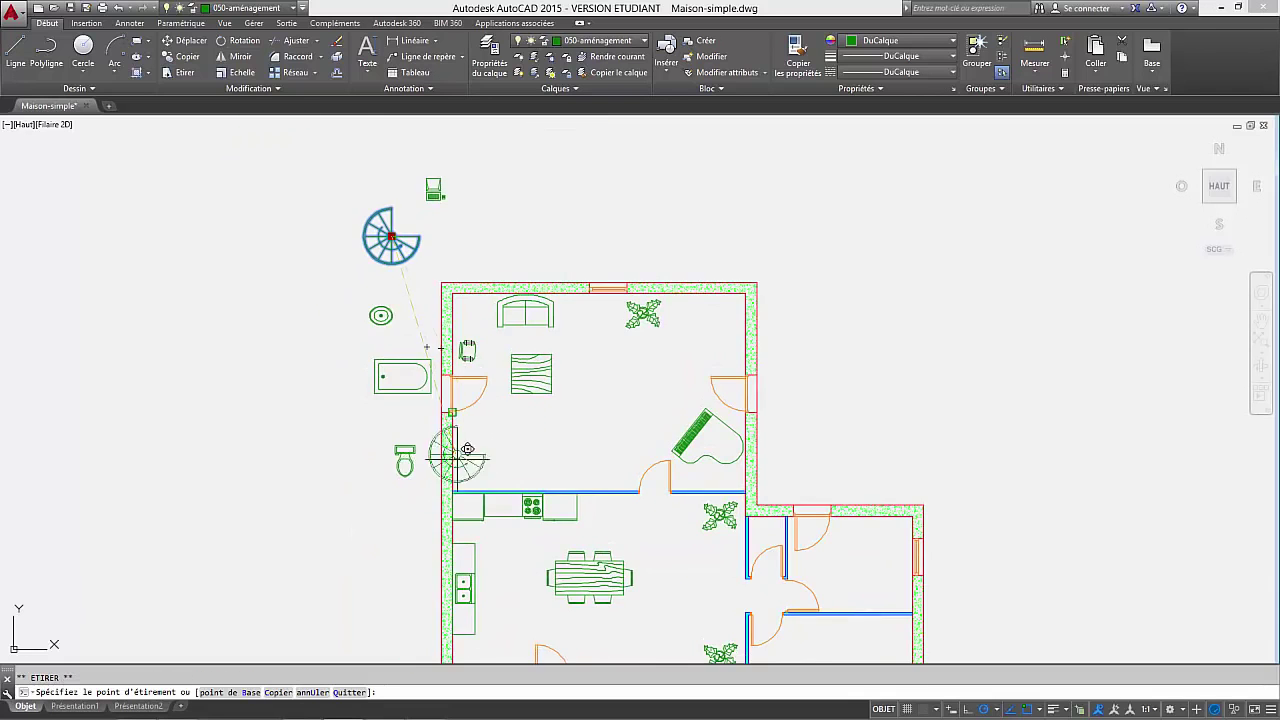
pyautogui.scroll(4, 463, 442)
pyautogui.click(475, 458)
# Rotate the spiral staircase block about 90° counterclockwise around its centre so its open quarter faces the upper left.
pyautogui.scroll(4, 490, 480)
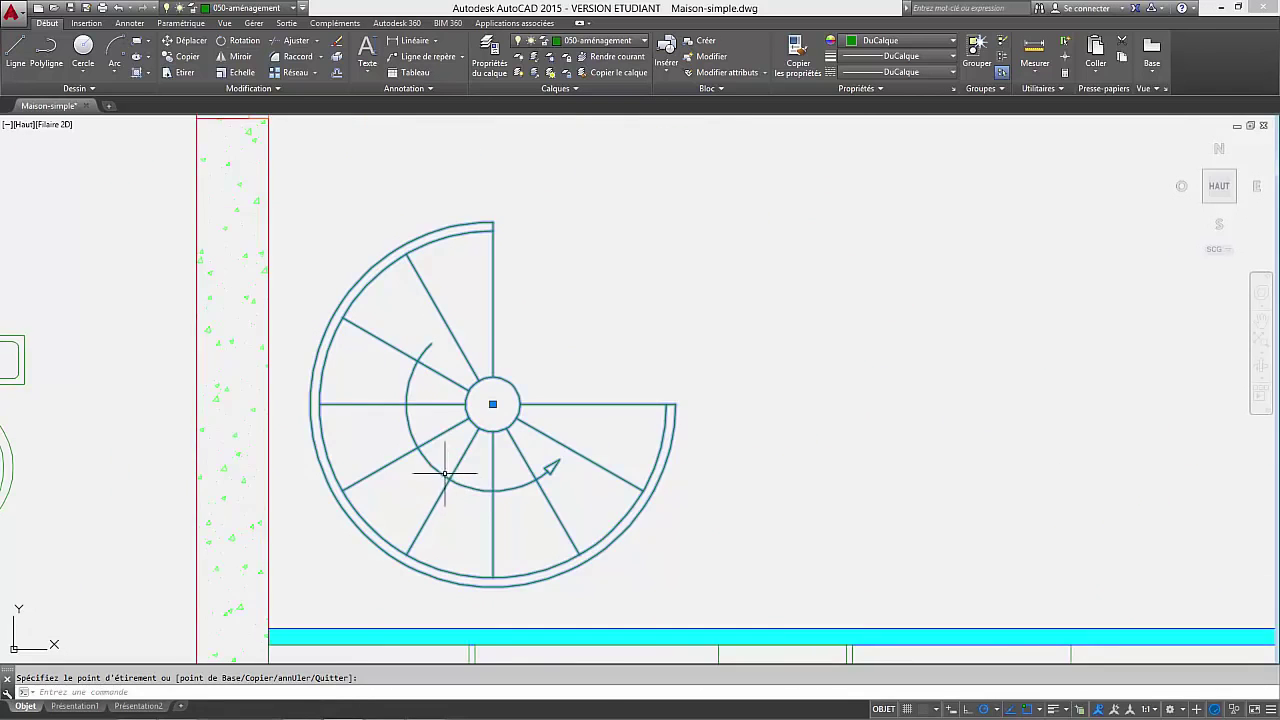
pyautogui.moveTo(454, 478); pyautogui.dragTo(493, 455, button='middle')
pyautogui.write('ro')
pyautogui.press('Return')
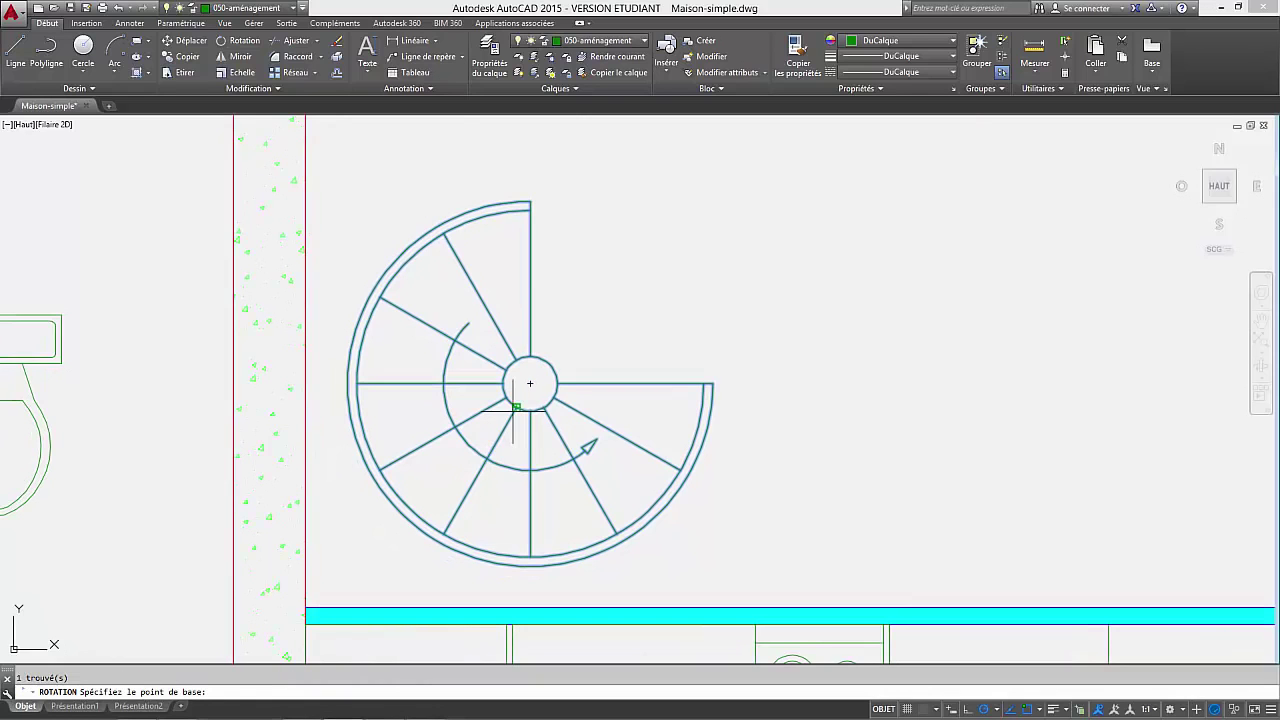
pyautogui.click(530, 383)
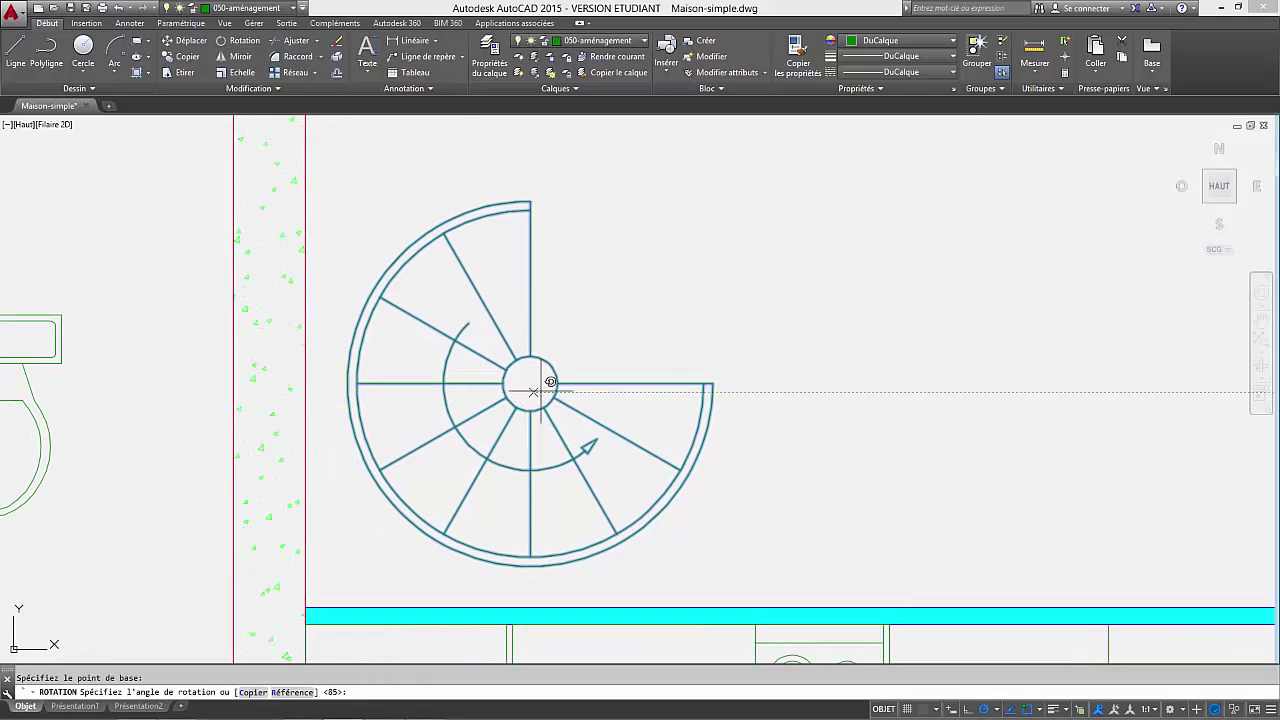
pyautogui.click(531, 160)
# Select the spiral staircase block and enable the Quadrant object snap.
pyautogui.click(456, 450)
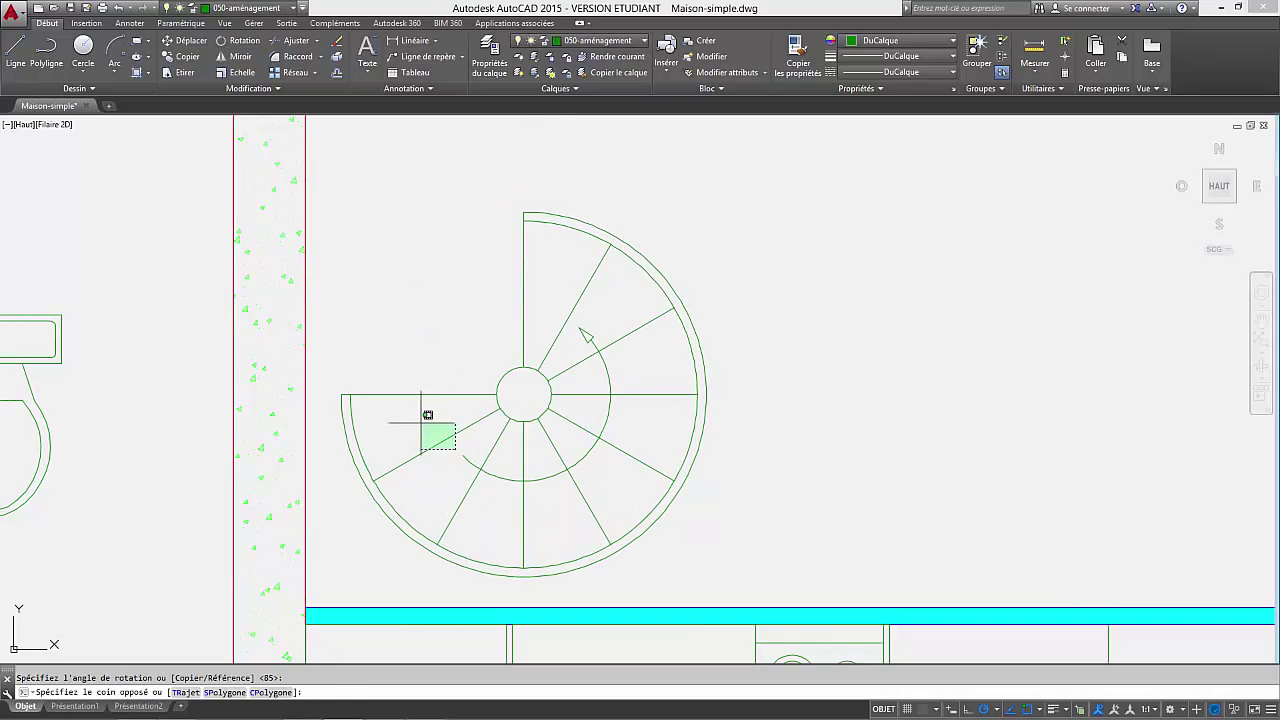
pyautogui.click(418, 421)
pyautogui.moveTo(467, 449); pyautogui.dragTo(446, 351, button='middle')
pyautogui.moveTo(1040, 703)
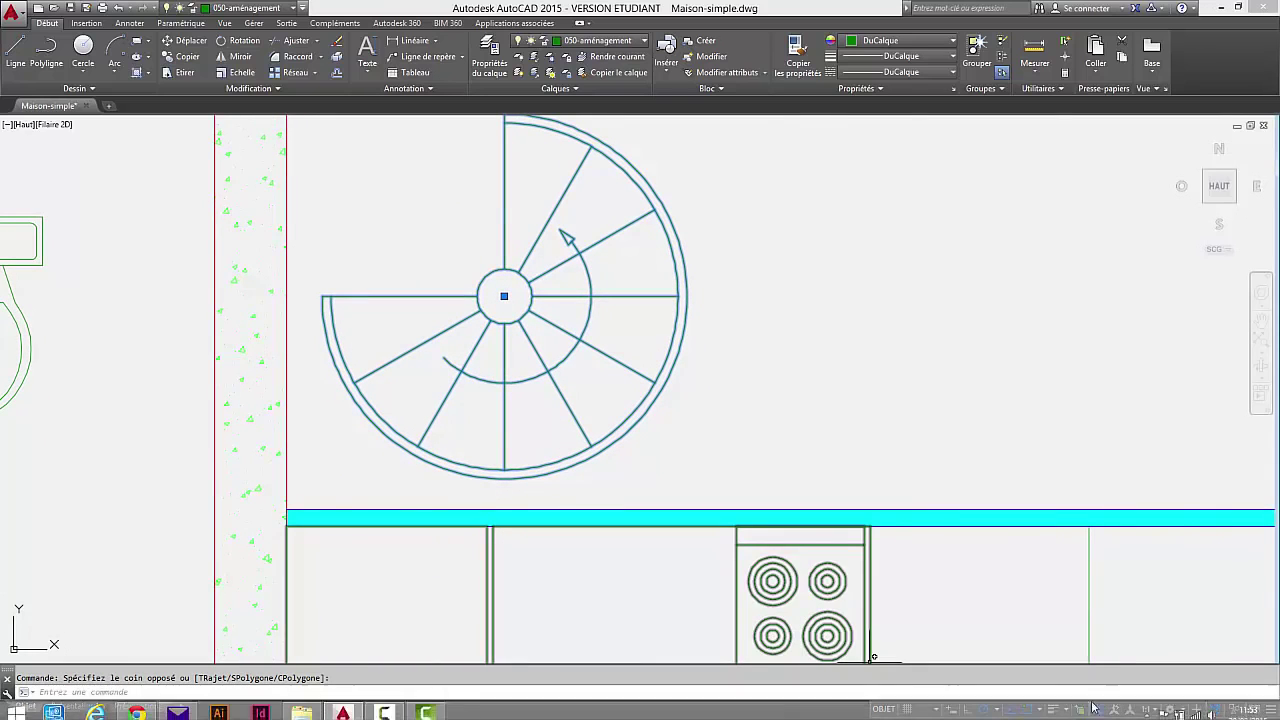
pyautogui.click(1041, 708)
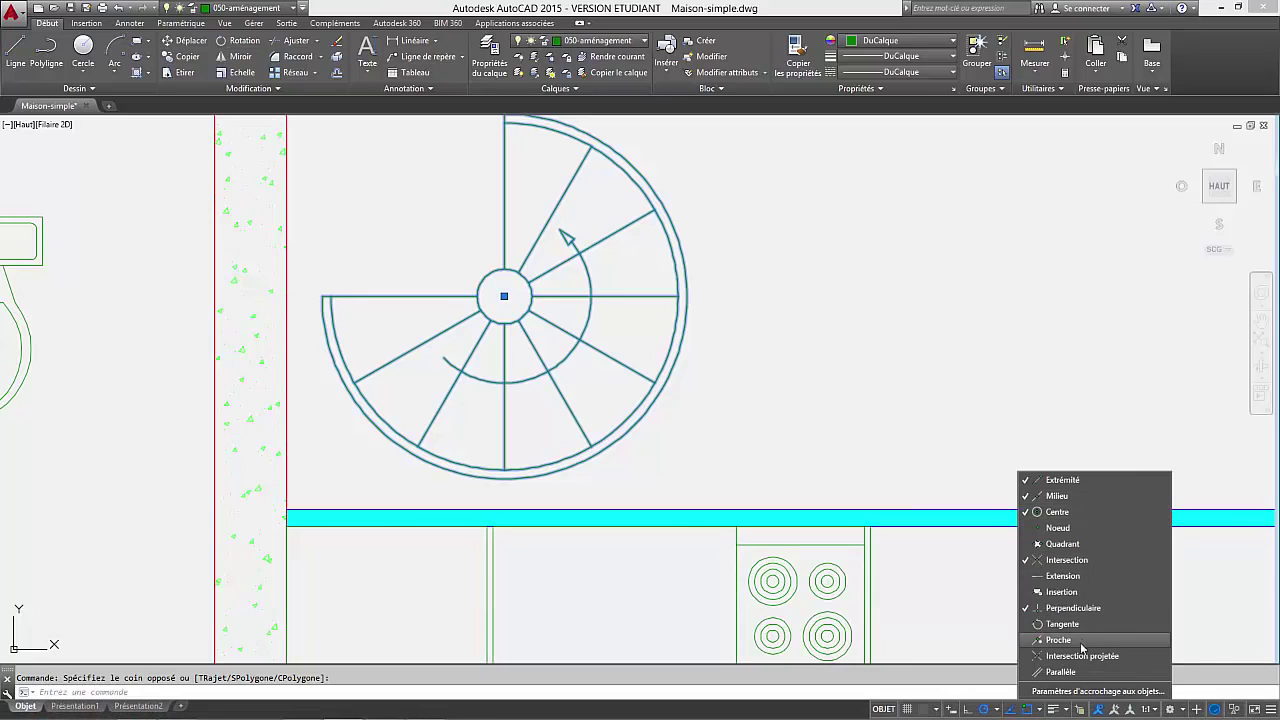
pyautogui.click(1062, 544)
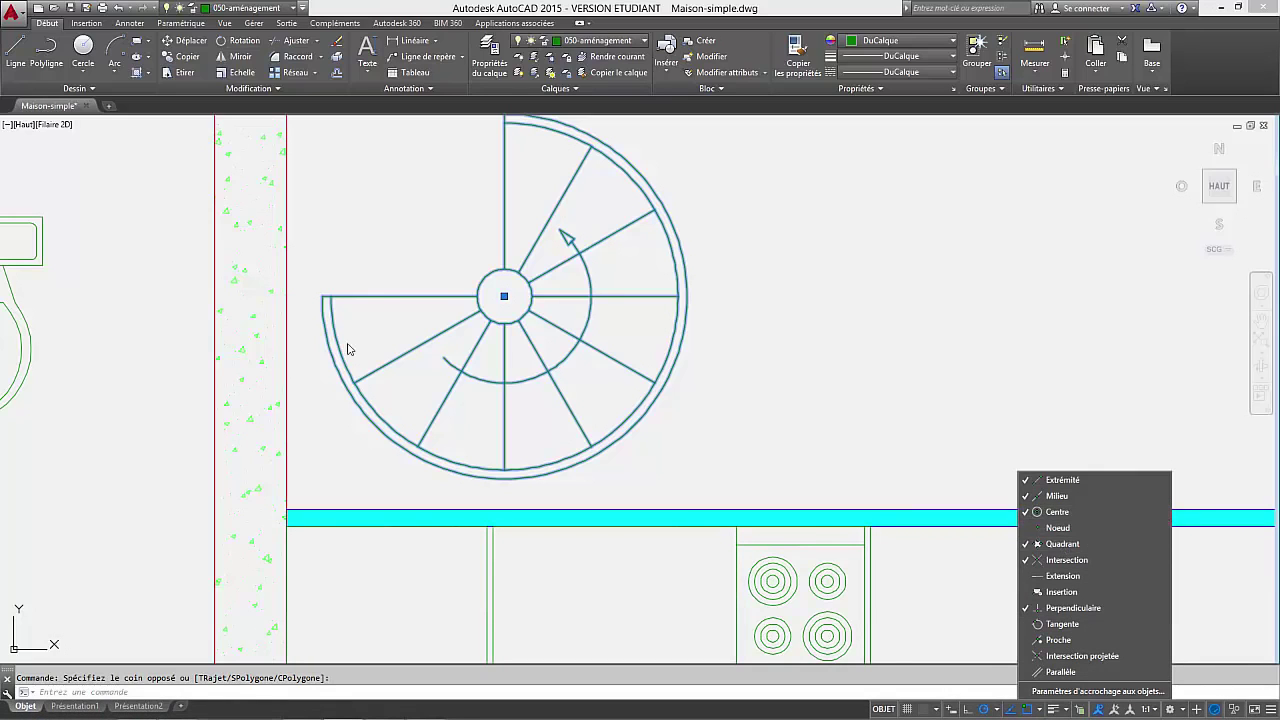
pyautogui.click(372, 292)
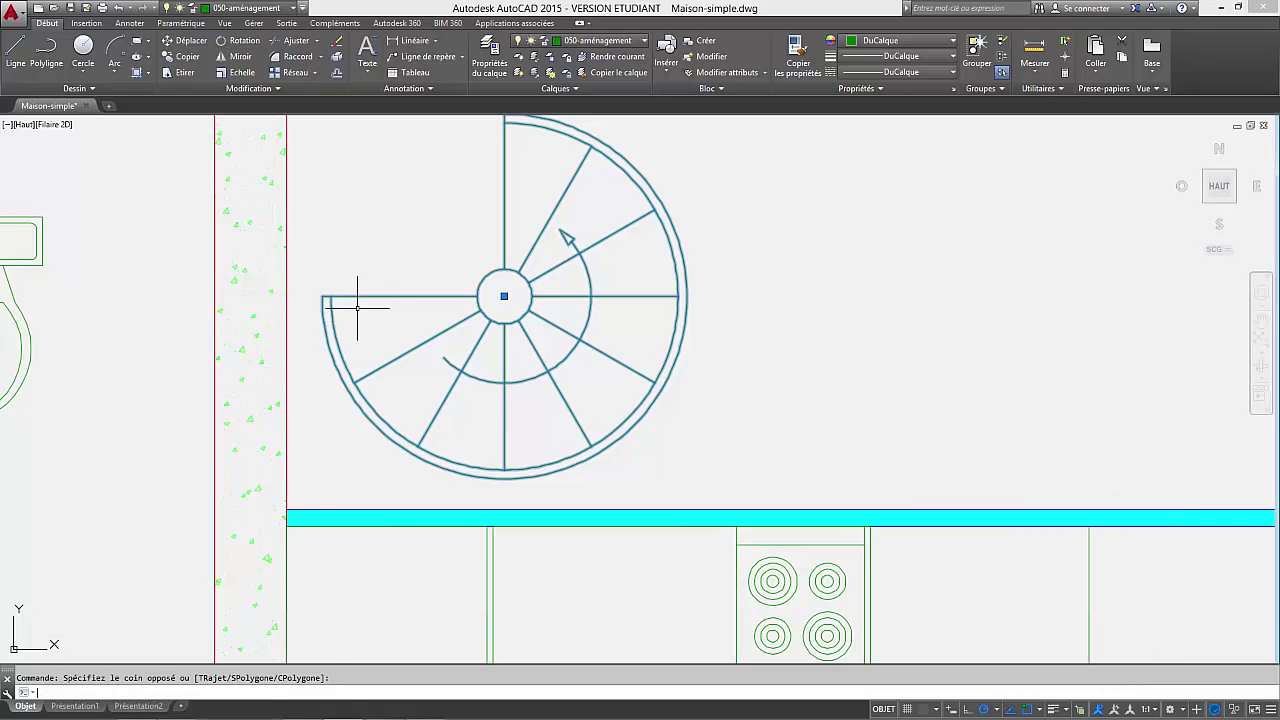
# Move the spiral staircase from its leftmost outer end perpendicularly onto the inner face of the left wall.
pyautogui.write('dp')
pyautogui.press('Return')
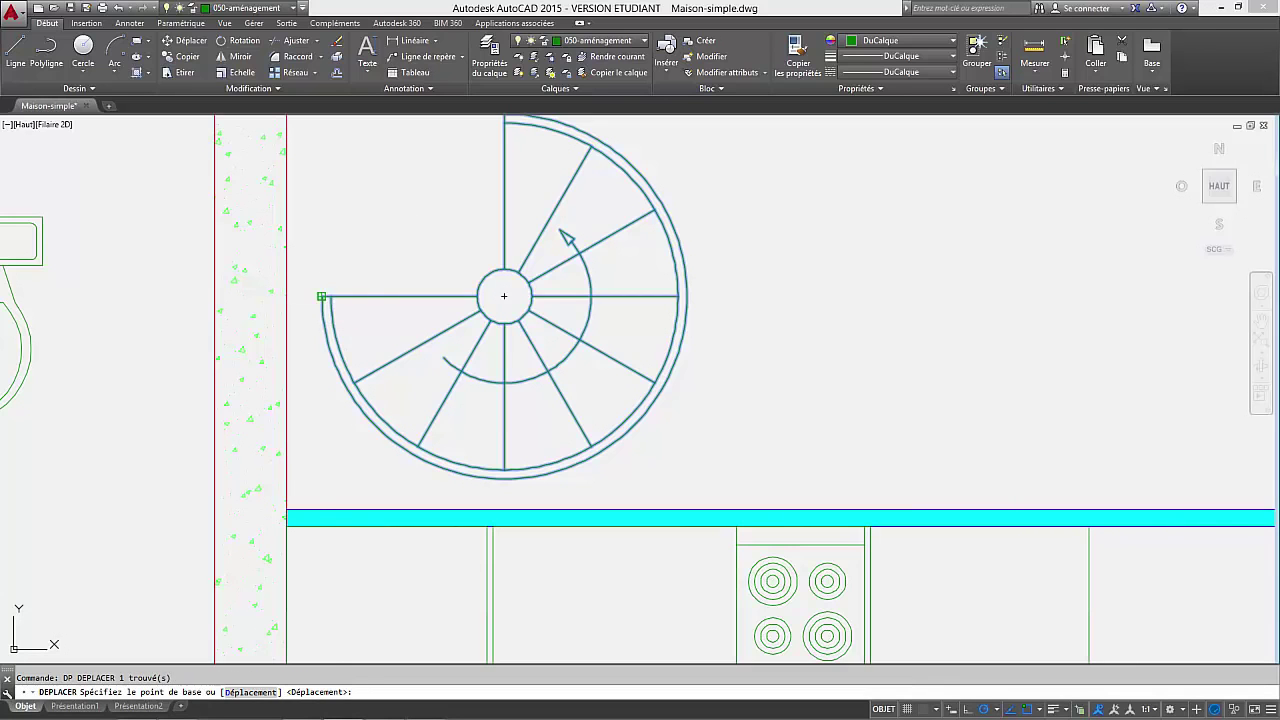
pyautogui.click(321, 296)
pyautogui.click(288, 297)
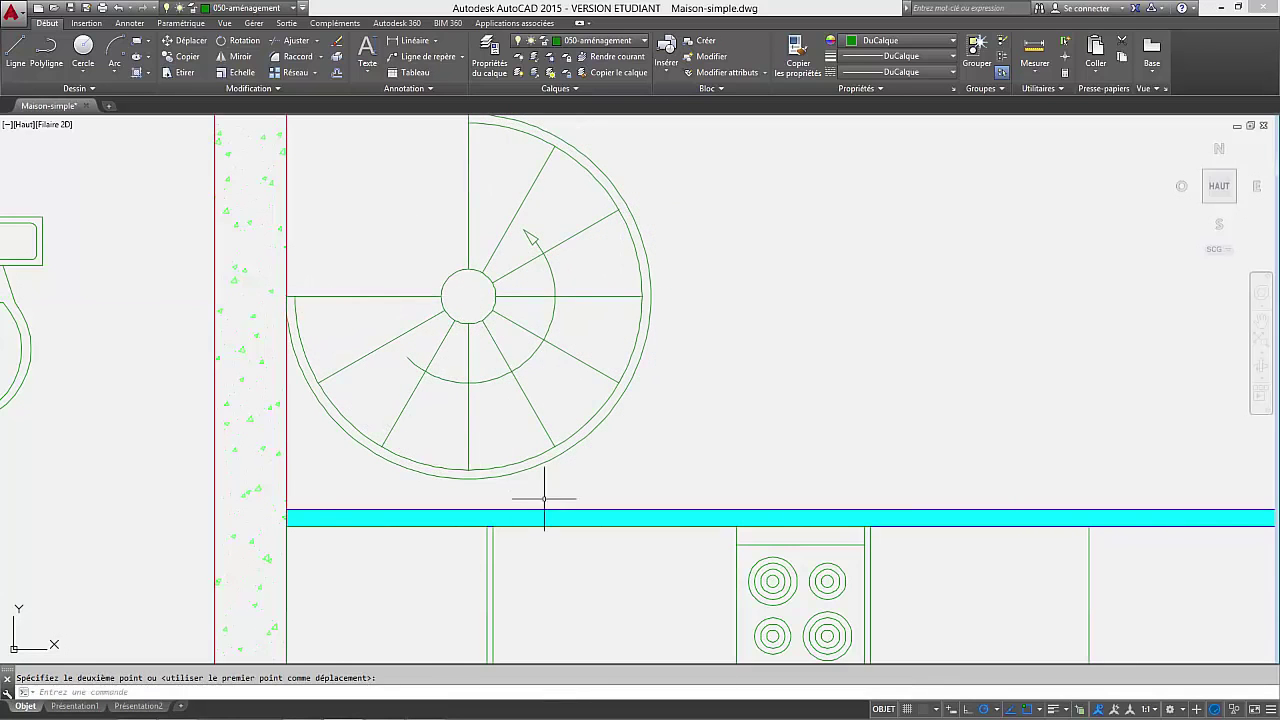
# Move the spiral staircase from its lowest outer quadrant perpendicularly down onto the upper face of the kitchen partition.
pyautogui.press('Return')
pyautogui.click(464, 486)
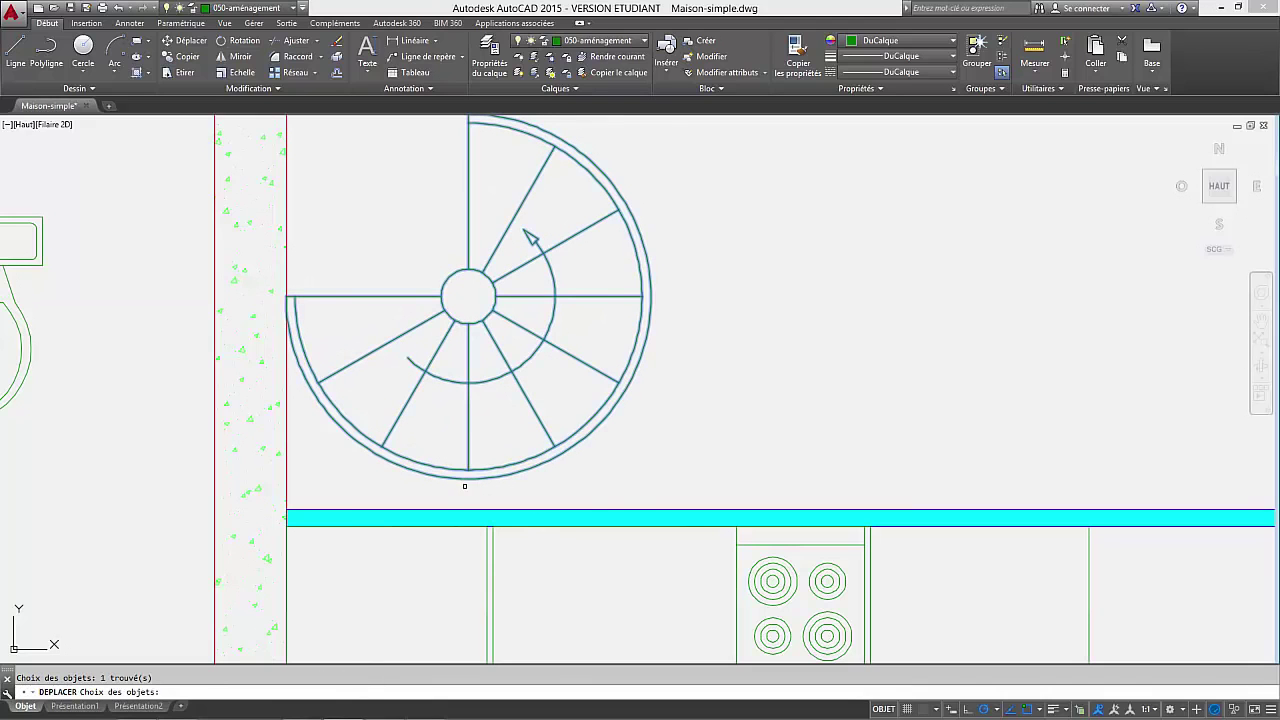
pyautogui.press('Return')
pyautogui.click(467, 479)
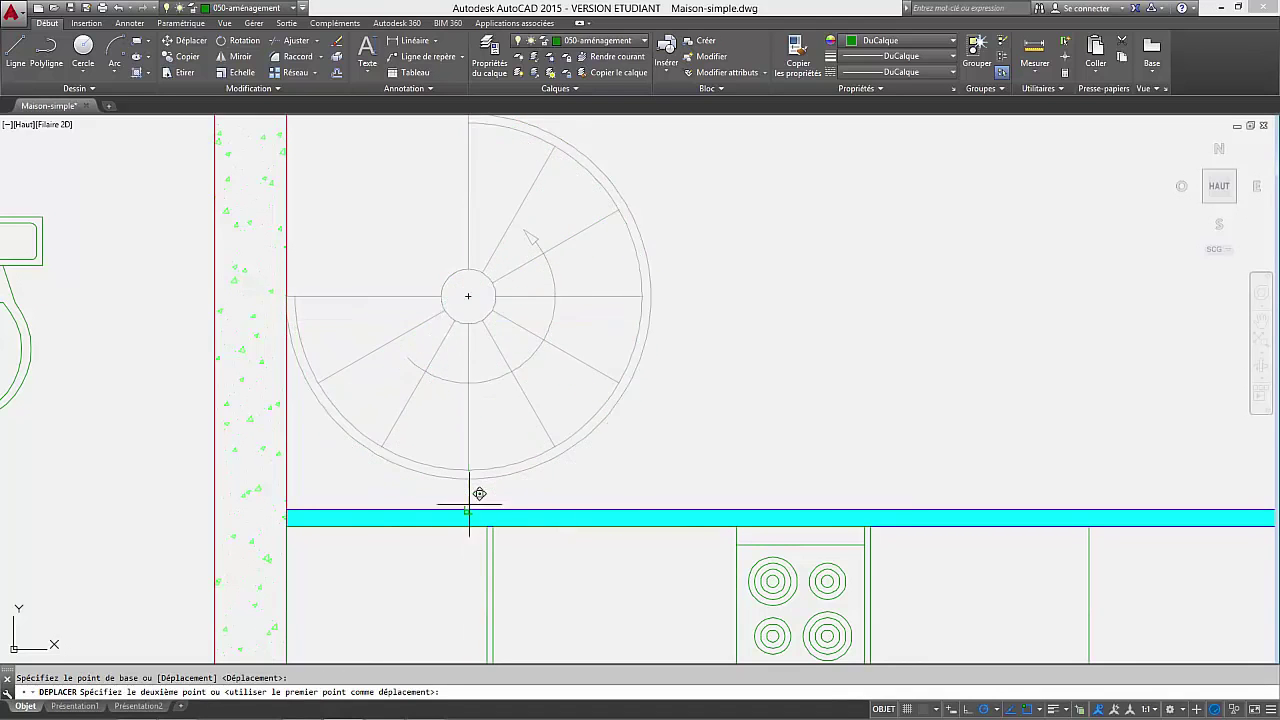
pyautogui.click(467, 509)
# Offset the spiral staircase 5 units upward from the partition and a matching small gap to the right from the left wall.
pyautogui.click(482, 312)
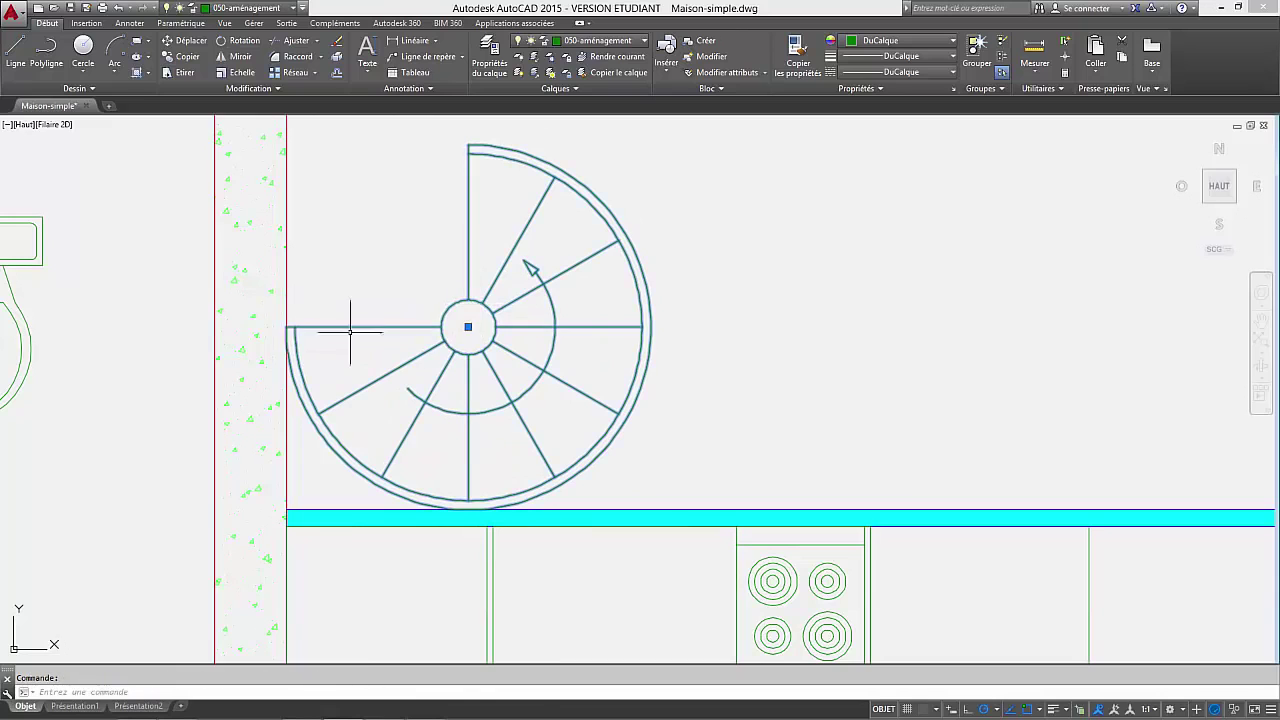
pyautogui.click(468, 326)
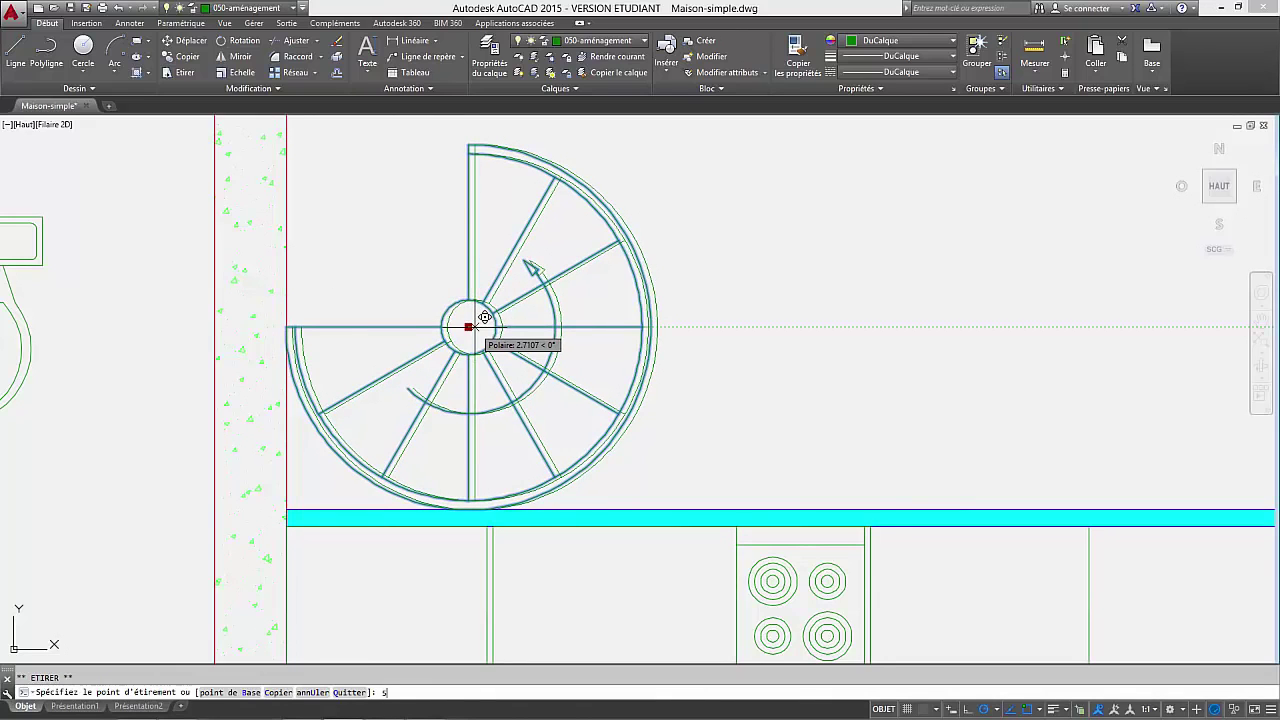
pyautogui.press('Return')
pyautogui.click(480, 326)
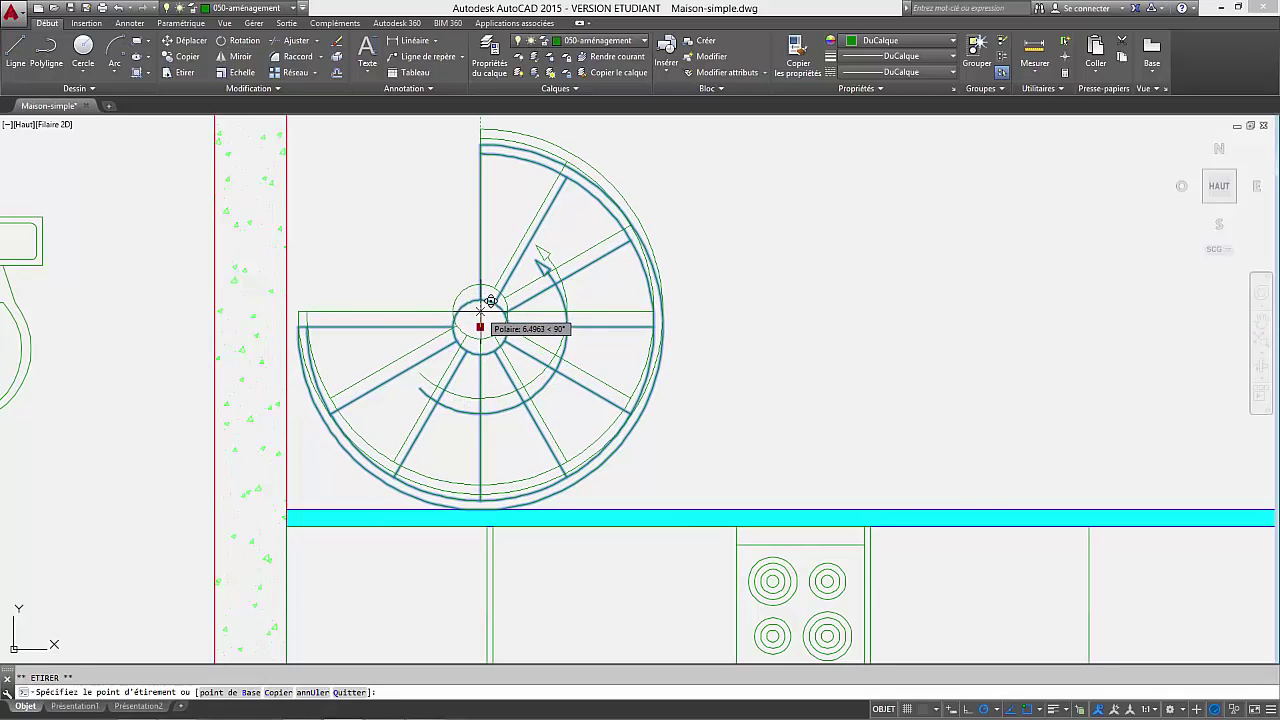
pyautogui.write('5')
pyautogui.press('Return')
pyautogui.scroll(-3, 694, 360)
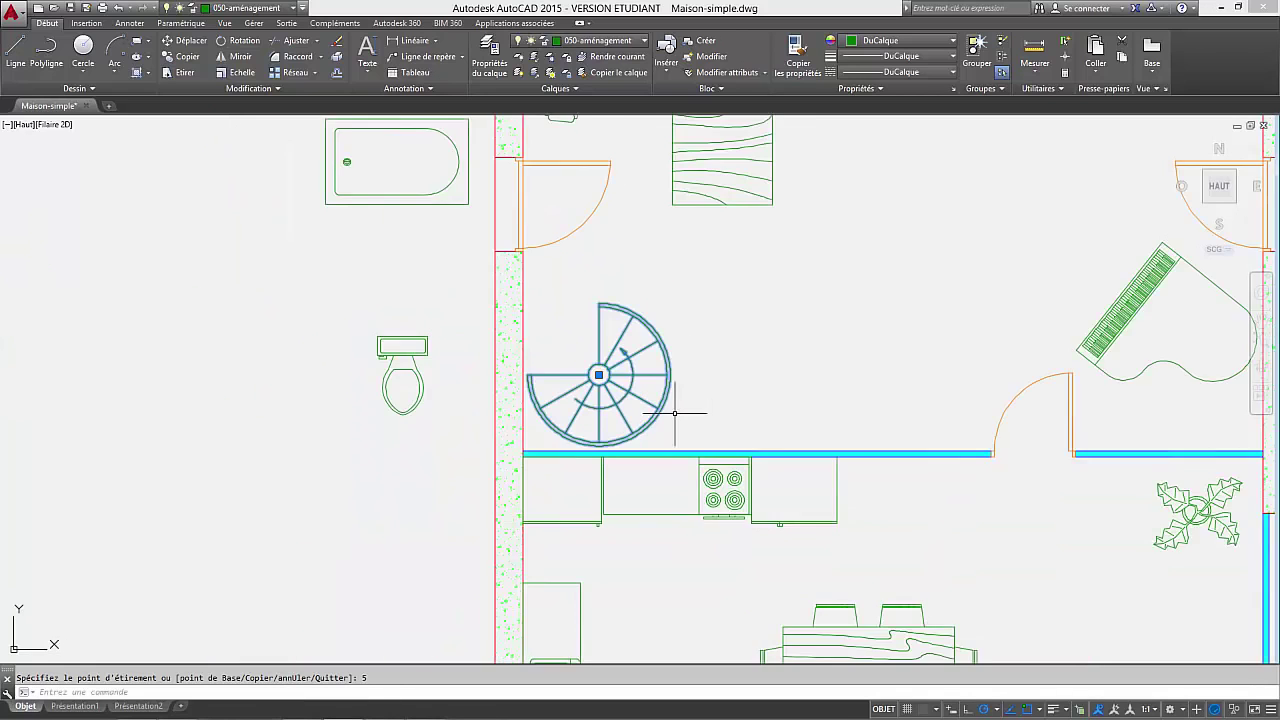
pyautogui.moveTo(686, 400); pyautogui.dragTo(629, 566, button='middle')
pyautogui.scroll(-2, 629, 566)
pyautogui.scroll(-1, 579, 441)
pyautogui.scroll(-2, 540, 450)
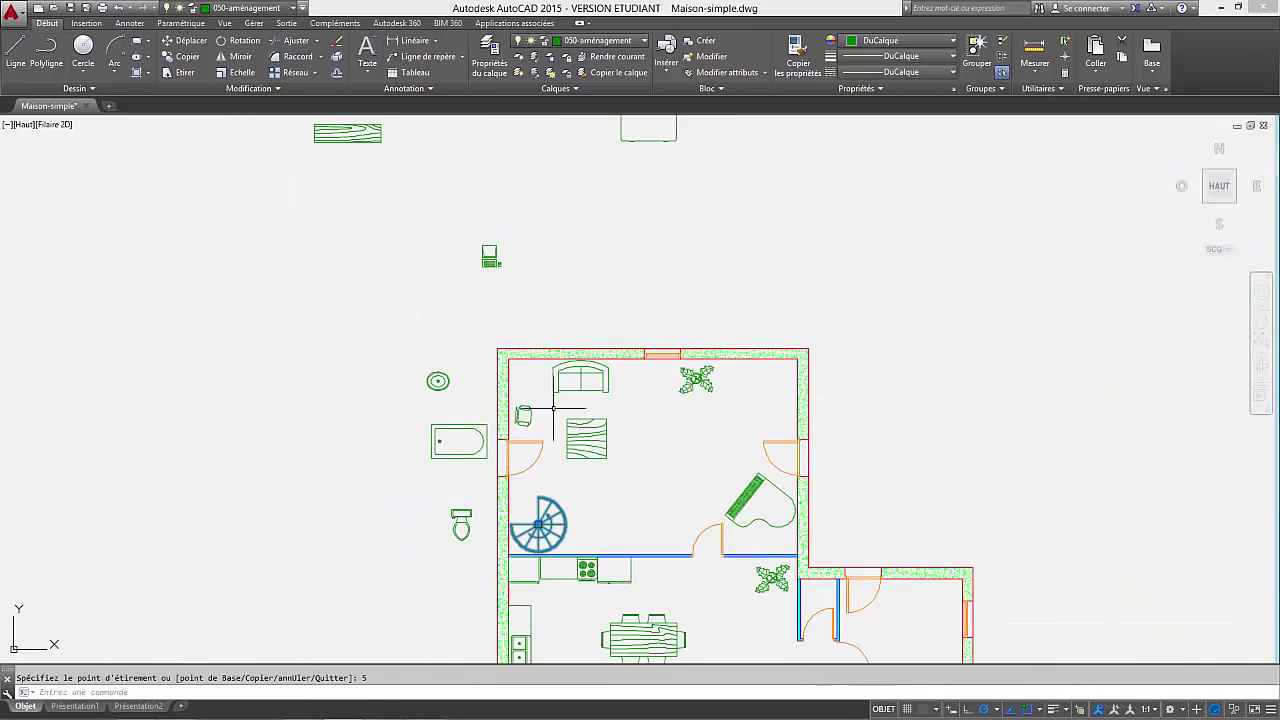
pyautogui.scroll(-2, 554, 409)
pyautogui.press('Escape')
# Move the long wood-grain cabinet from outside the plan to just above the kitchen partition, between the staircase and the door.
pyautogui.click(365, 251)
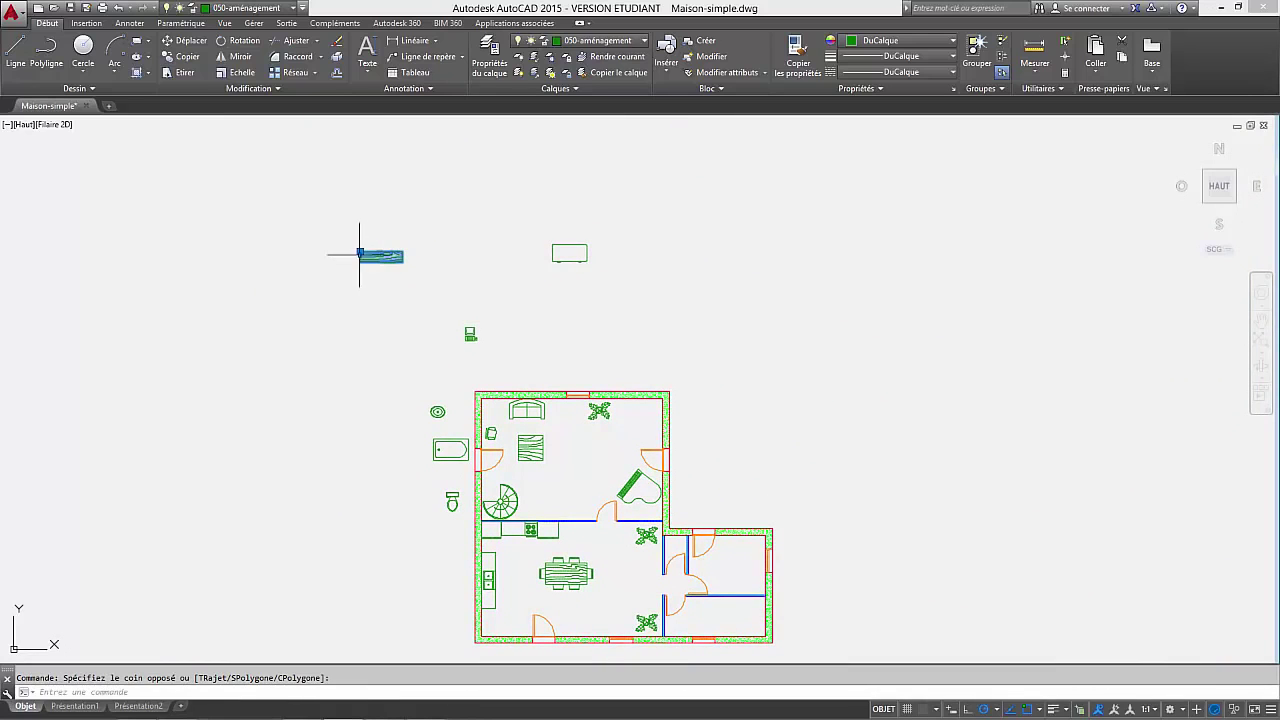
pyautogui.click(360, 253)
pyautogui.moveTo(598, 549); pyautogui.dragTo(600, 488, button='middle')
pyautogui.scroll(6, 534, 441)
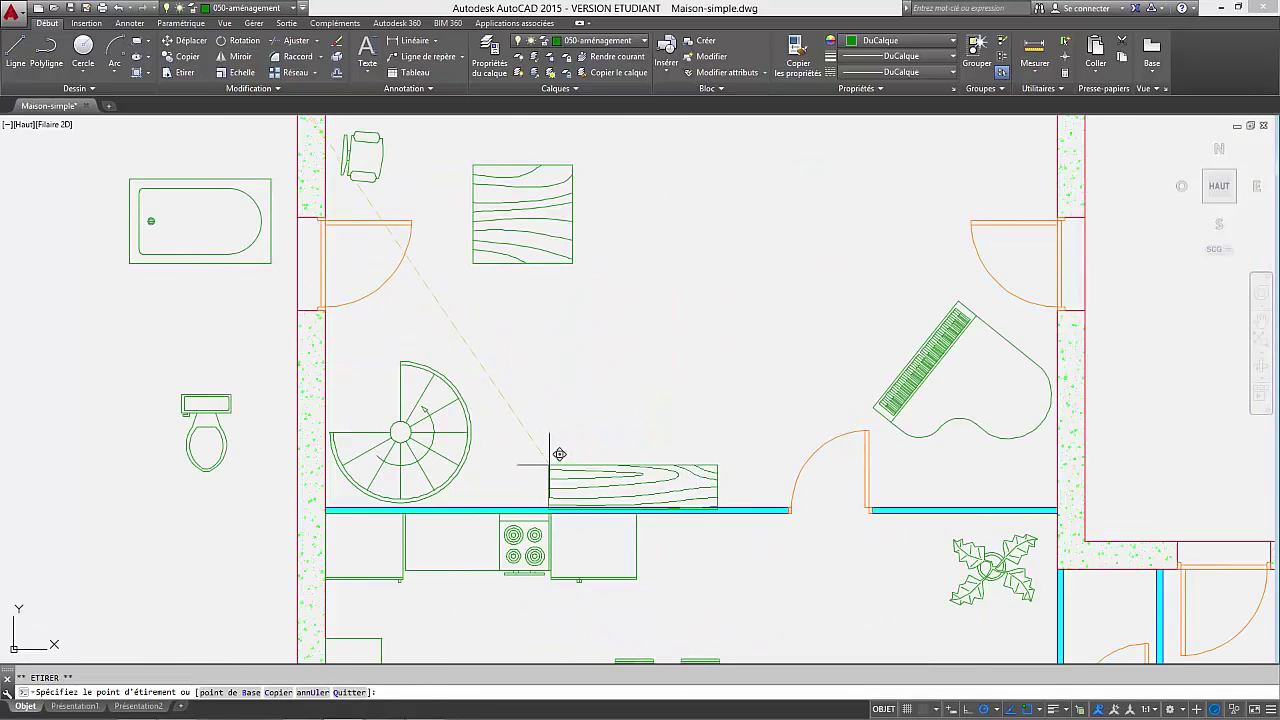
pyautogui.scroll(2, 560, 454)
pyautogui.press('Escape')
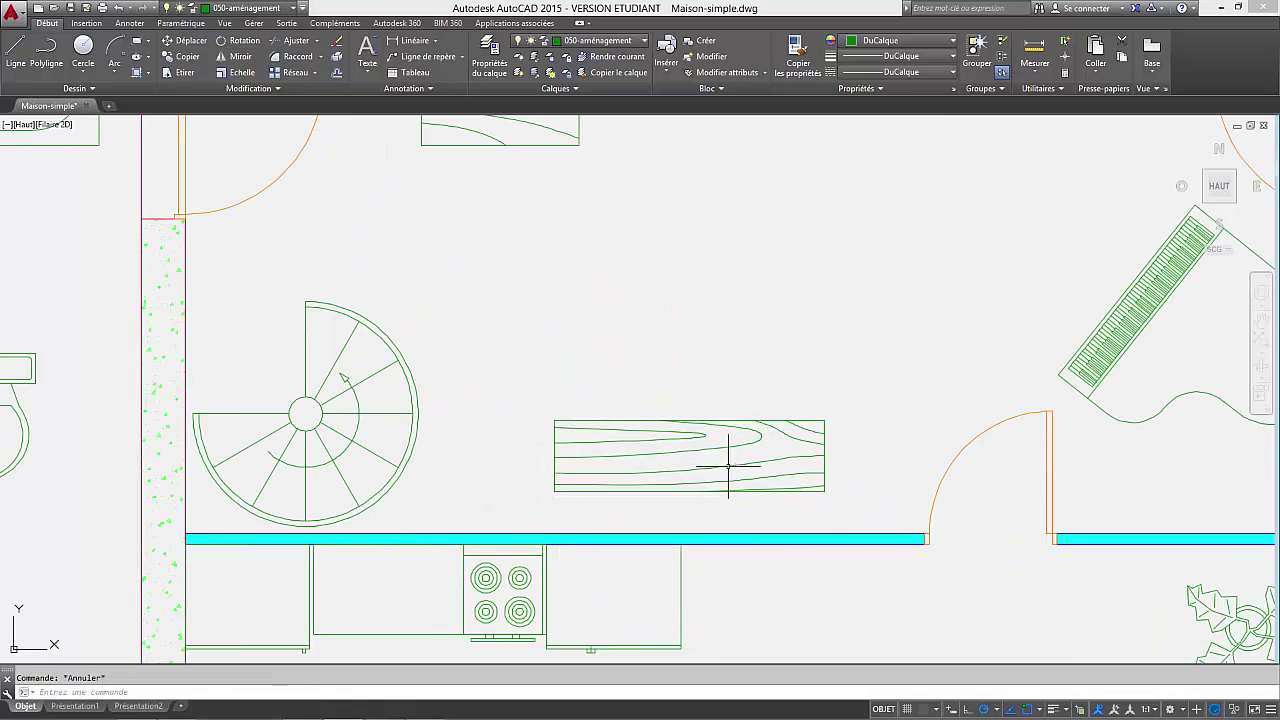
# Rotate the long wood-grain cabinet by 180° around a point near its middle.
pyautogui.click(637, 410)
pyautogui.write('r')
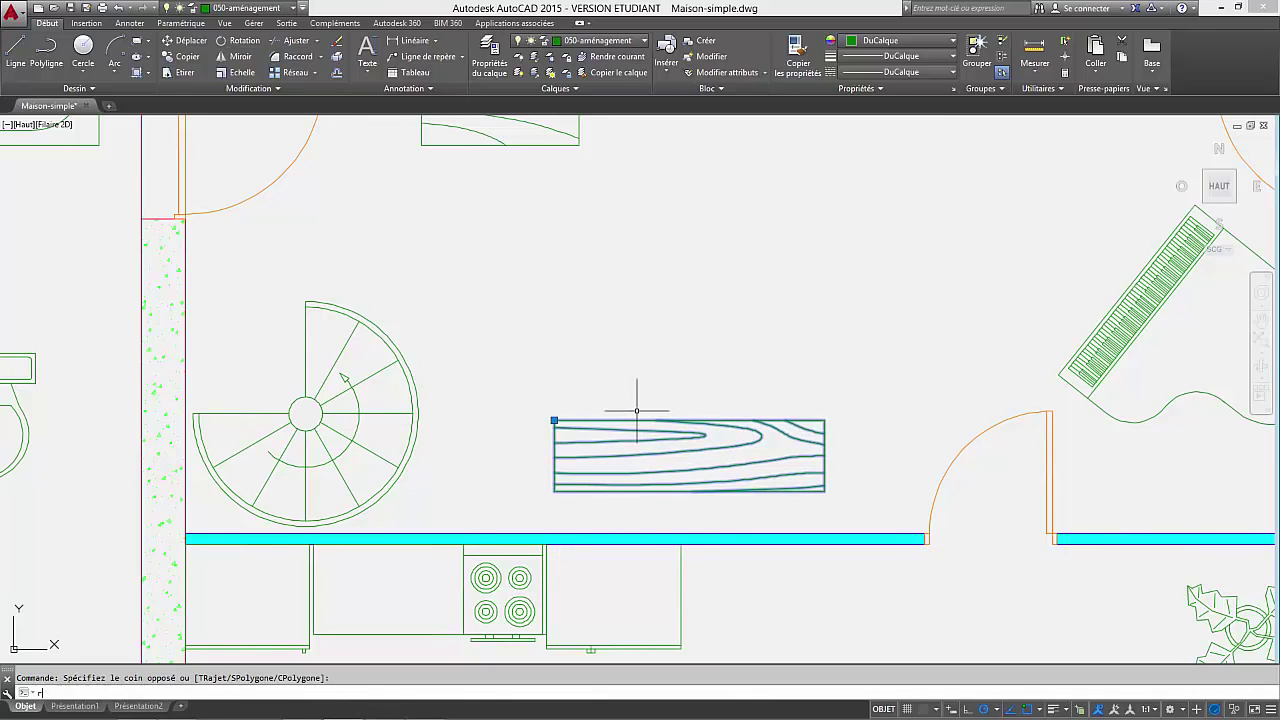
pyautogui.write('o')
pyautogui.press('Return')
pyautogui.click(673, 453)
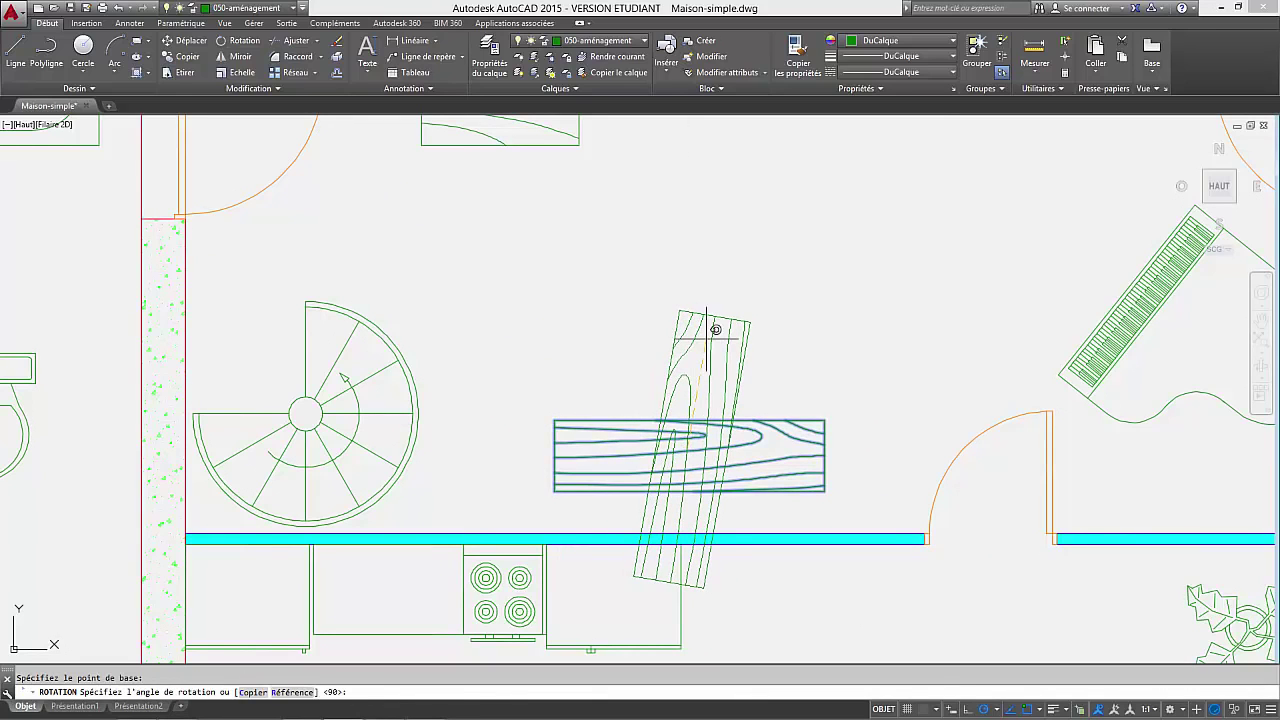
pyautogui.write('180')
pyautogui.press('Return')
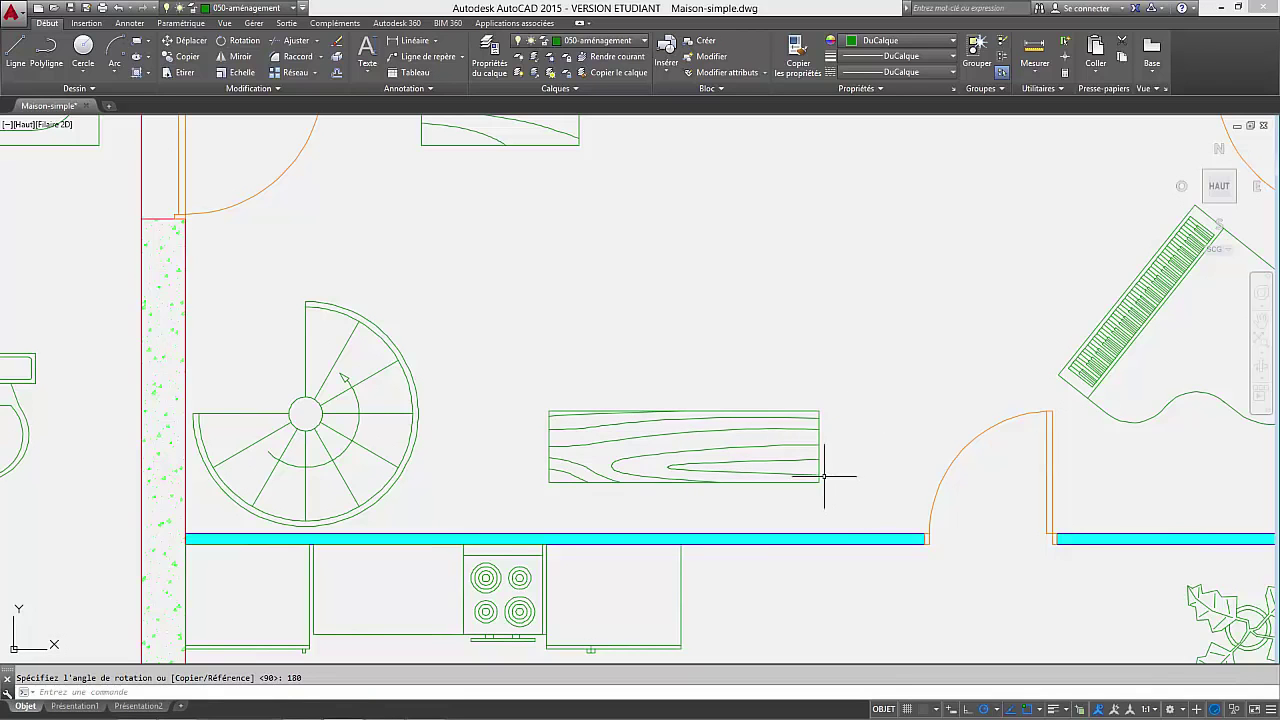
# Move the wood-grain cabinet by its lower-right corner straight down onto the upper face of the kitchen partition.
pyautogui.click(818, 474)
pyautogui.click(819, 482)
pyautogui.scroll(4, 824, 525)
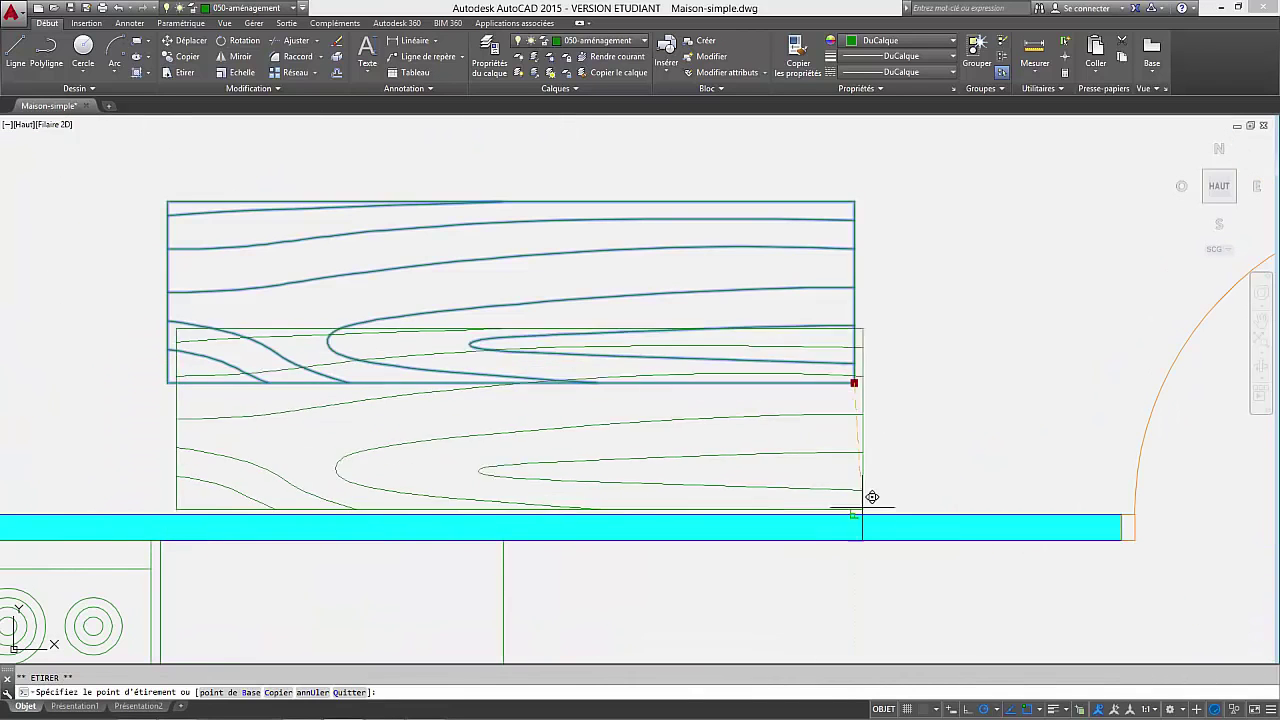
pyautogui.click(860, 503)
pyautogui.scroll(-3, 857, 463)
pyautogui.scroll(6, 843, 491)
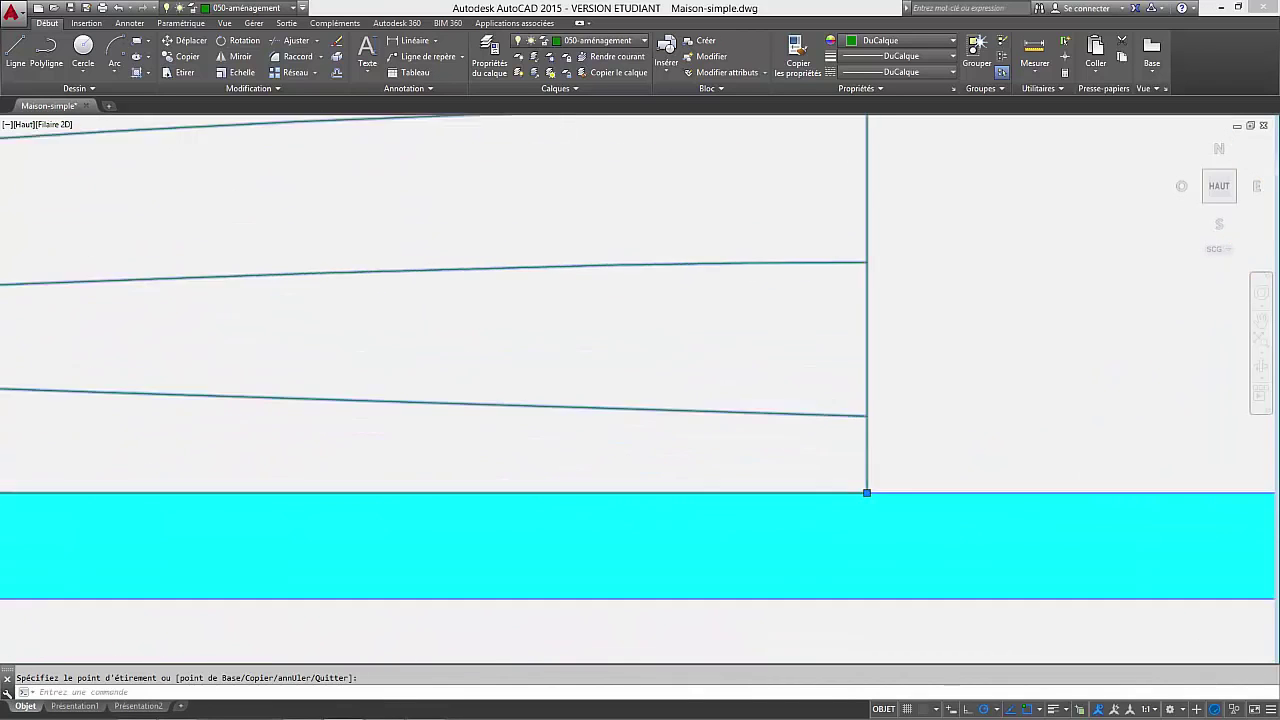
pyautogui.scroll(2, 857, 490)
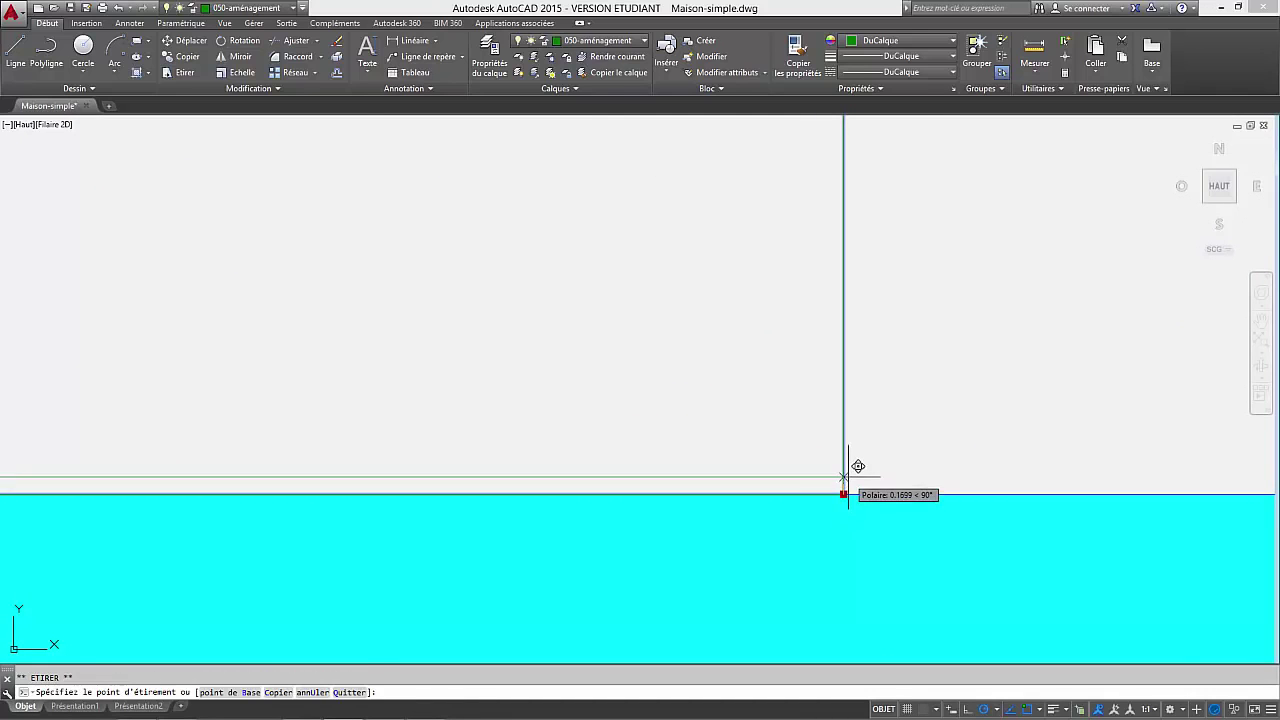
pyautogui.press('Escape')
# Move the rounded desk block from above the plan into the upper room's upper-right corner, against the top wall.
pyautogui.scroll(-8, 894, 420)
pyautogui.scroll(-3, 781, 376)
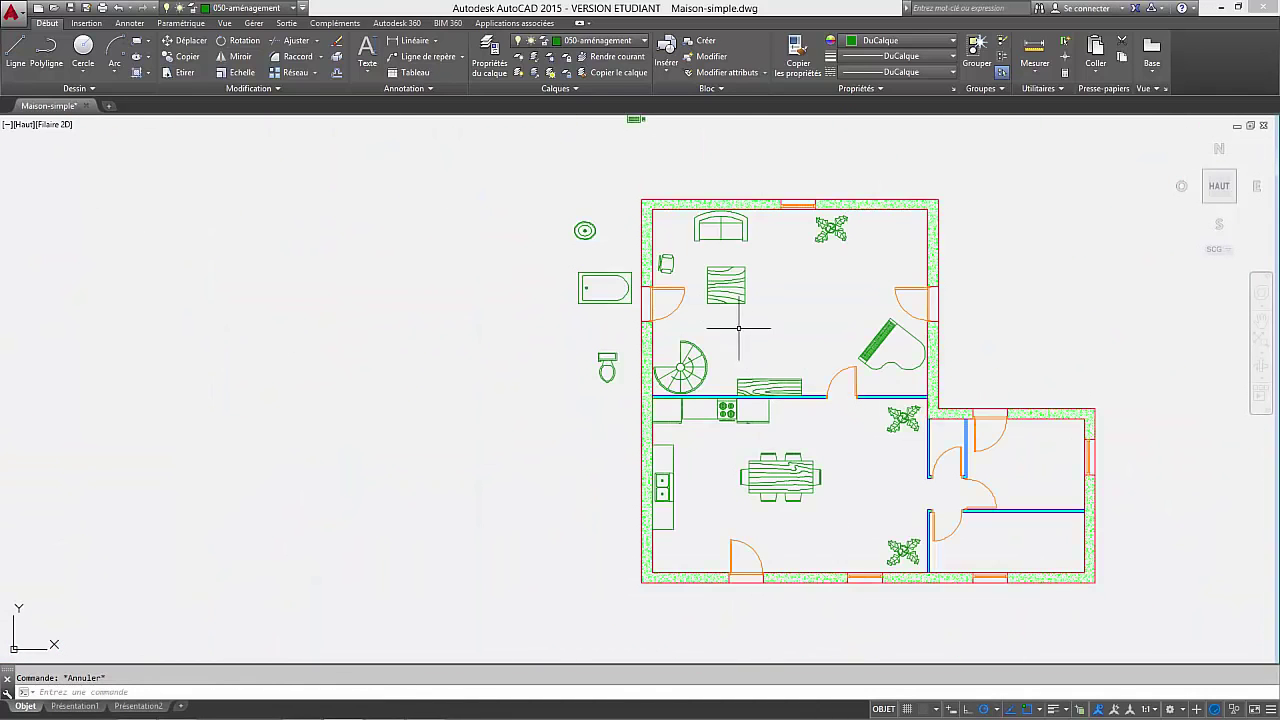
pyautogui.moveTo(672, 325); pyautogui.dragTo(589, 470, button='middle')
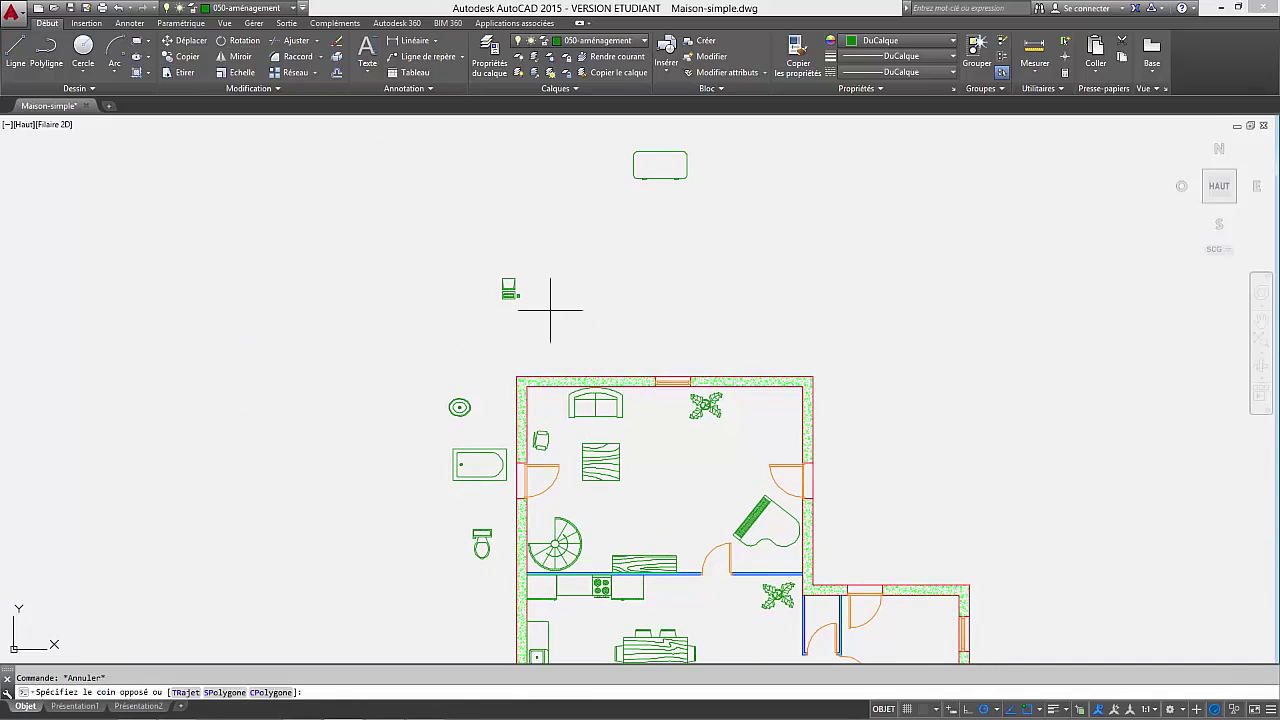
pyautogui.press('Escape')
pyautogui.click(701, 234)
pyautogui.click(650, 176)
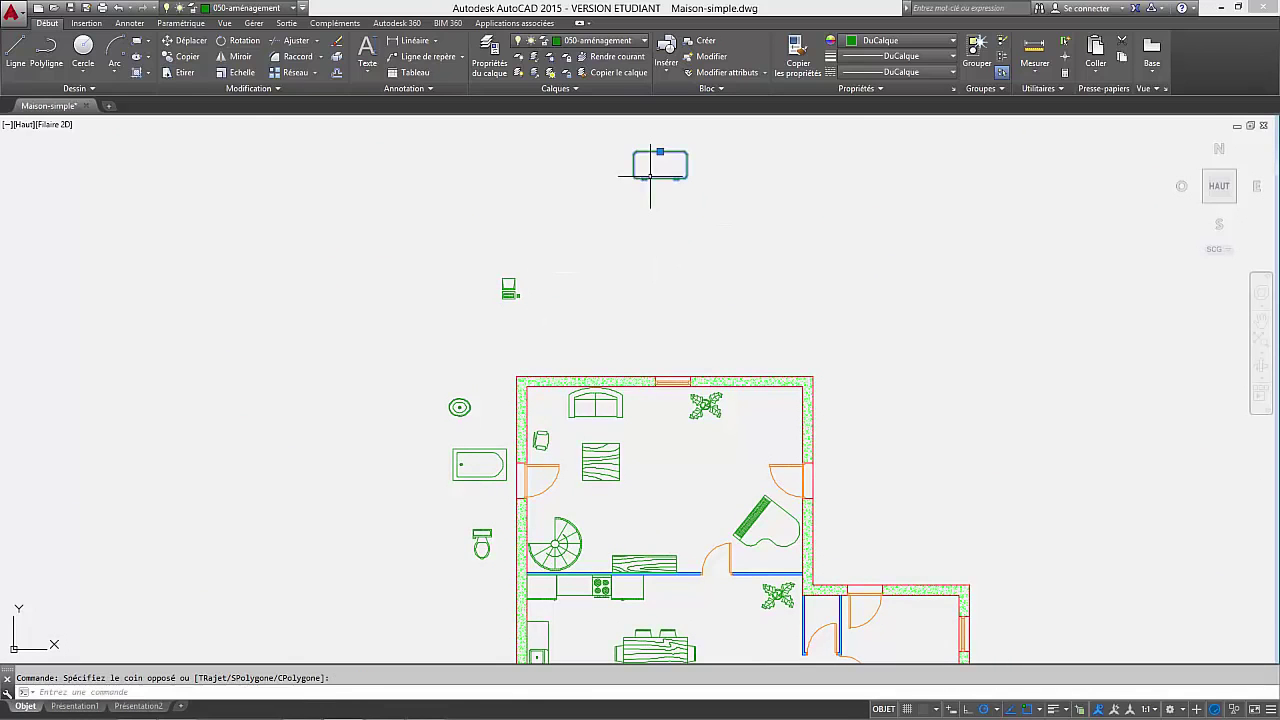
pyautogui.click(660, 150)
pyautogui.scroll(8, 777, 403)
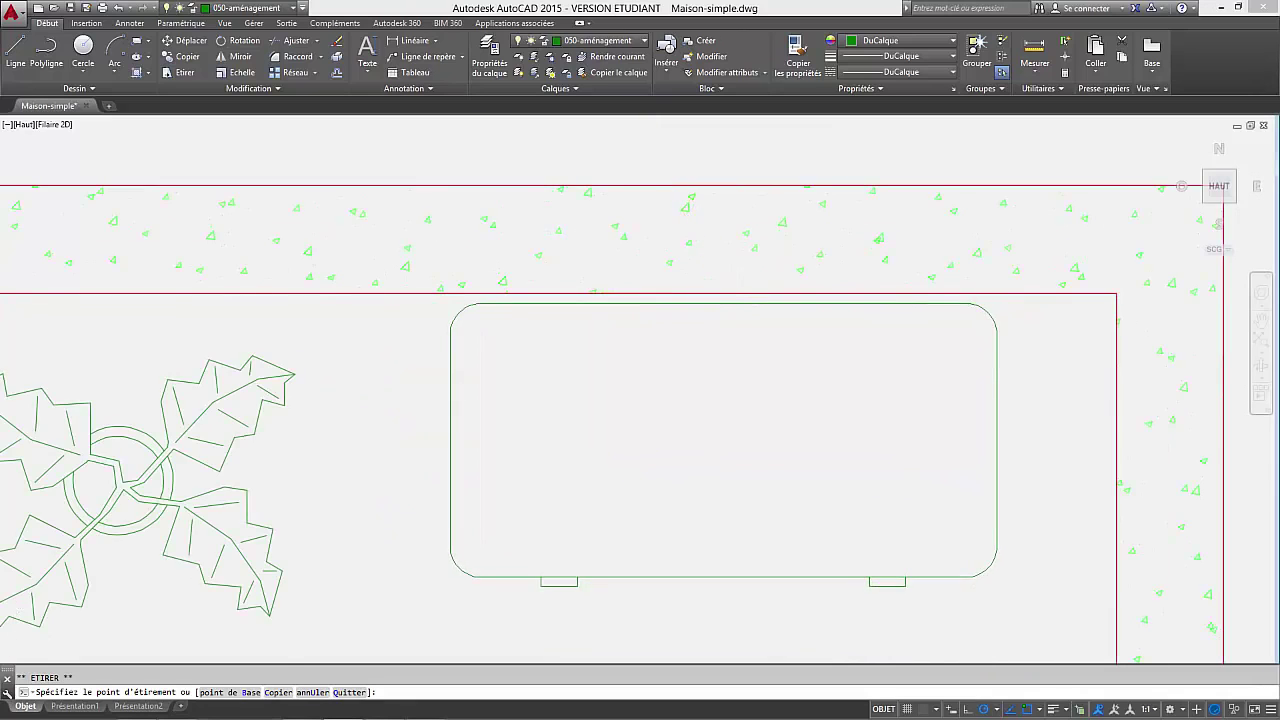
pyautogui.scroll(5, 733, 289)
pyautogui.click(724, 282)
# Move the computer block from outside the plan onto the middle of the desk in the upper-right corner.
pyautogui.scroll(-10, 724, 289)
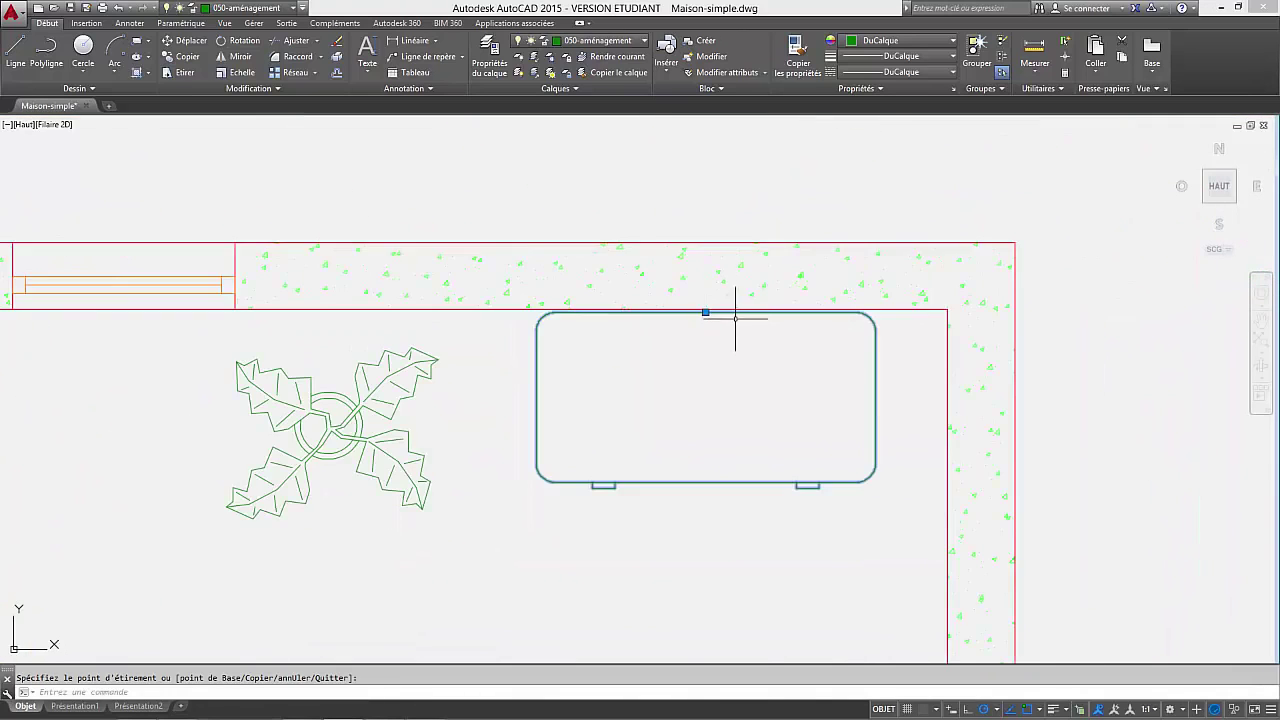
pyautogui.click(375, 185)
pyautogui.click(336, 170)
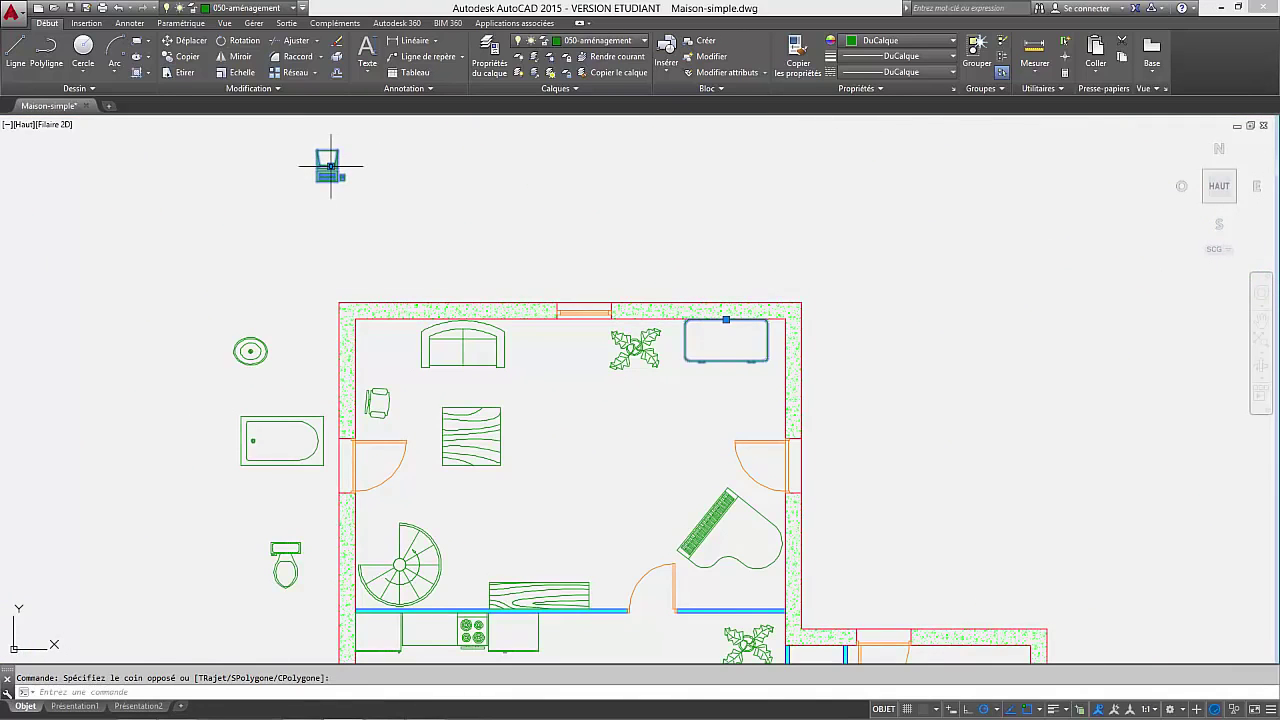
pyautogui.click(330, 167)
pyautogui.scroll(6, 760, 380)
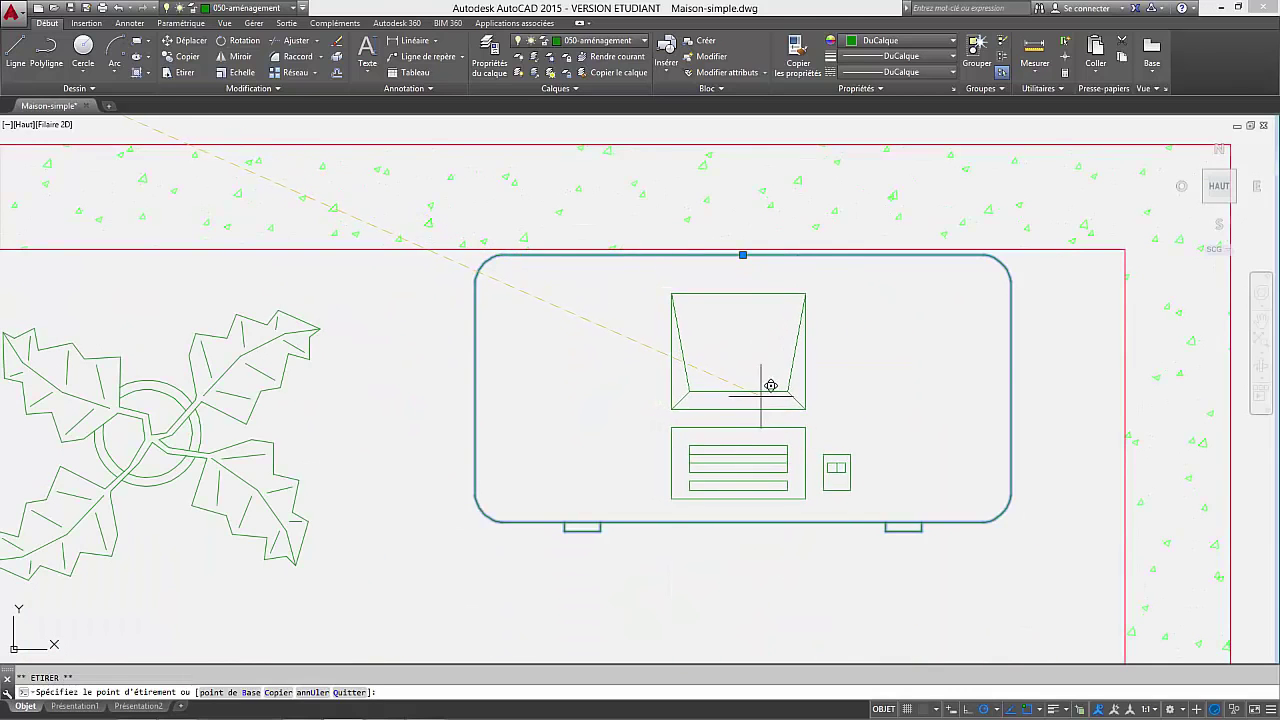
pyautogui.press('Escape')
pyautogui.scroll(-6, 734, 457)
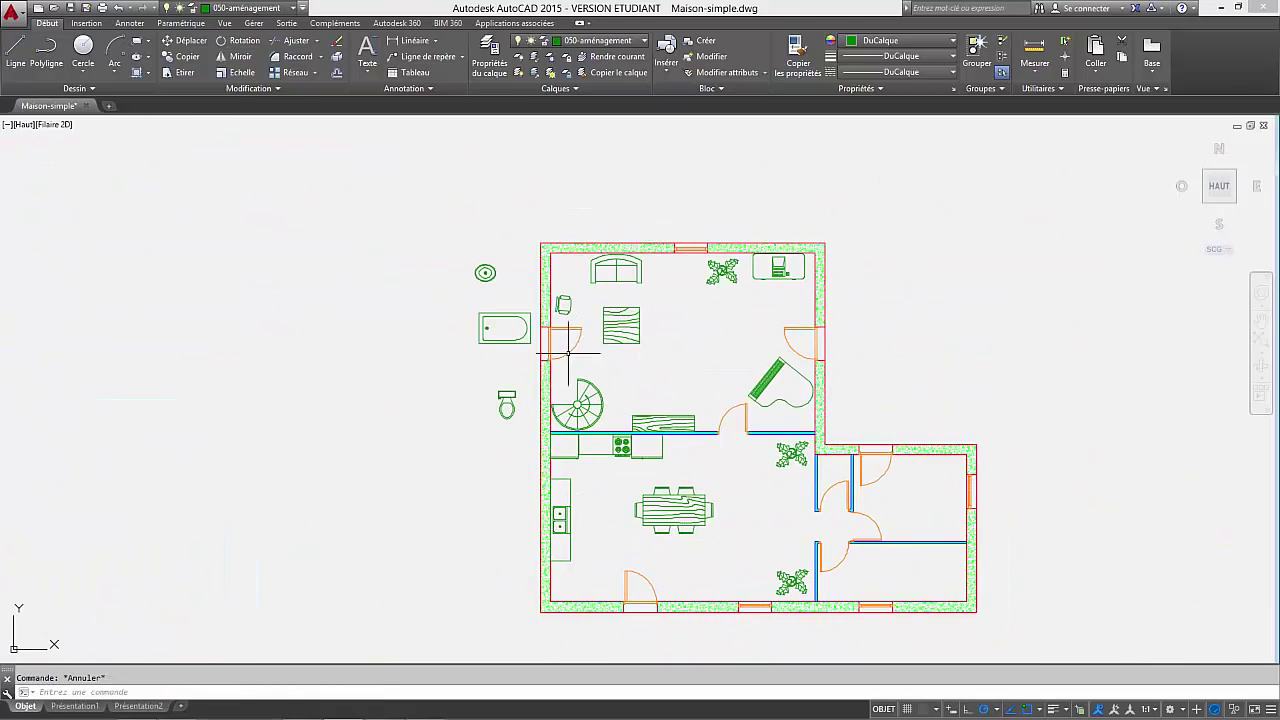
# Move the bathtub block from outside the plan into the lower-right room, close to its right wall.
pyautogui.click(459, 338)
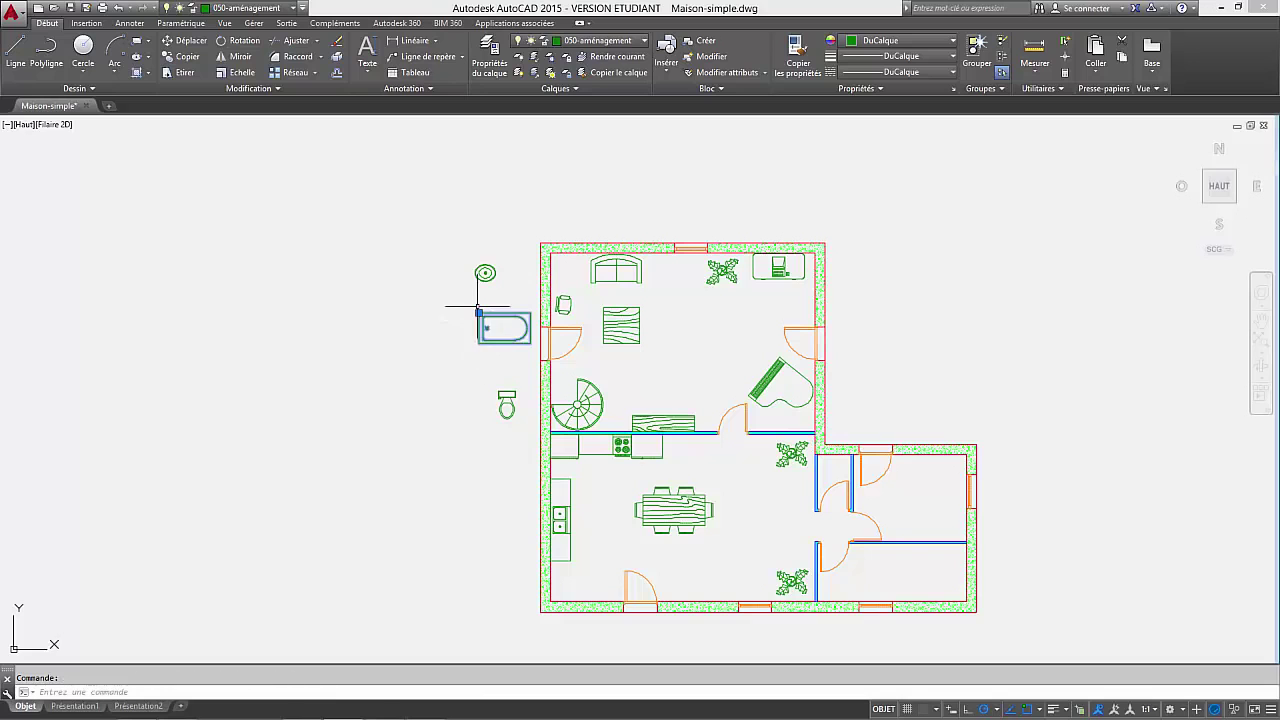
pyautogui.click(479, 313)
pyautogui.scroll(6, 680, 351)
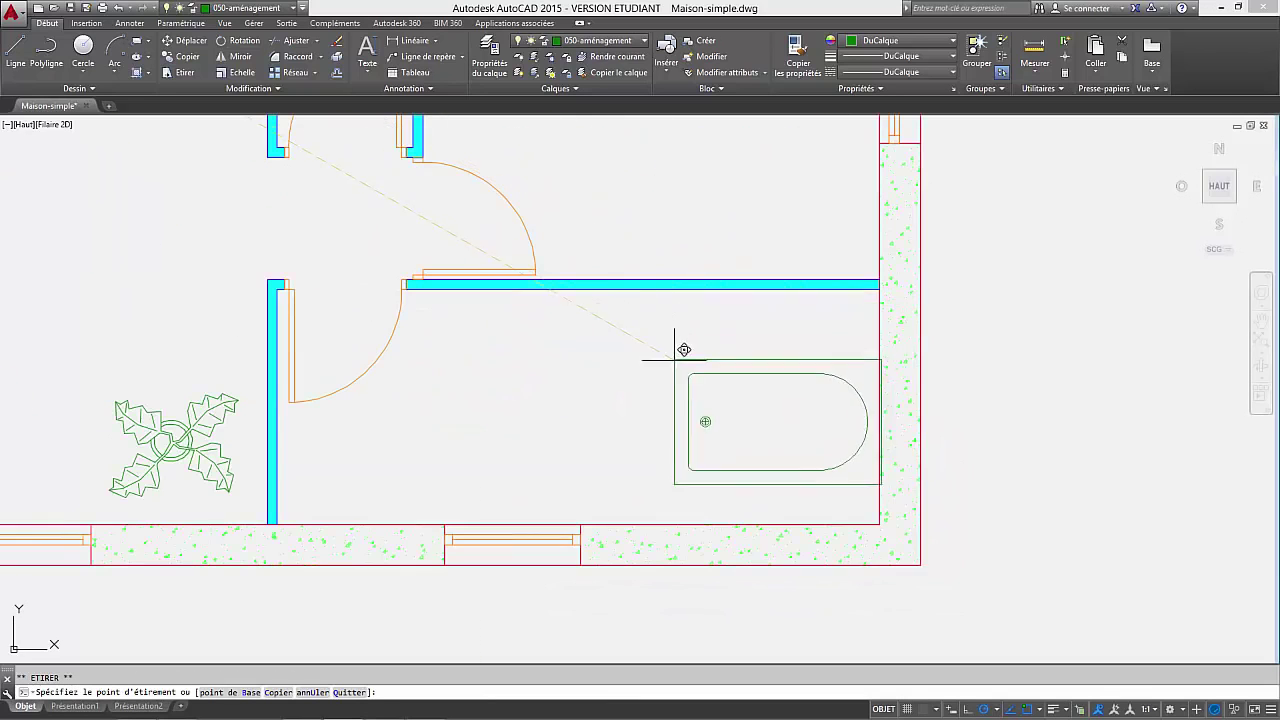
pyautogui.click(659, 322)
# Move the oval washbasin block from outside the plan into the lower-right room, between the door and the bathtub.
pyautogui.scroll(-6, 690, 350)
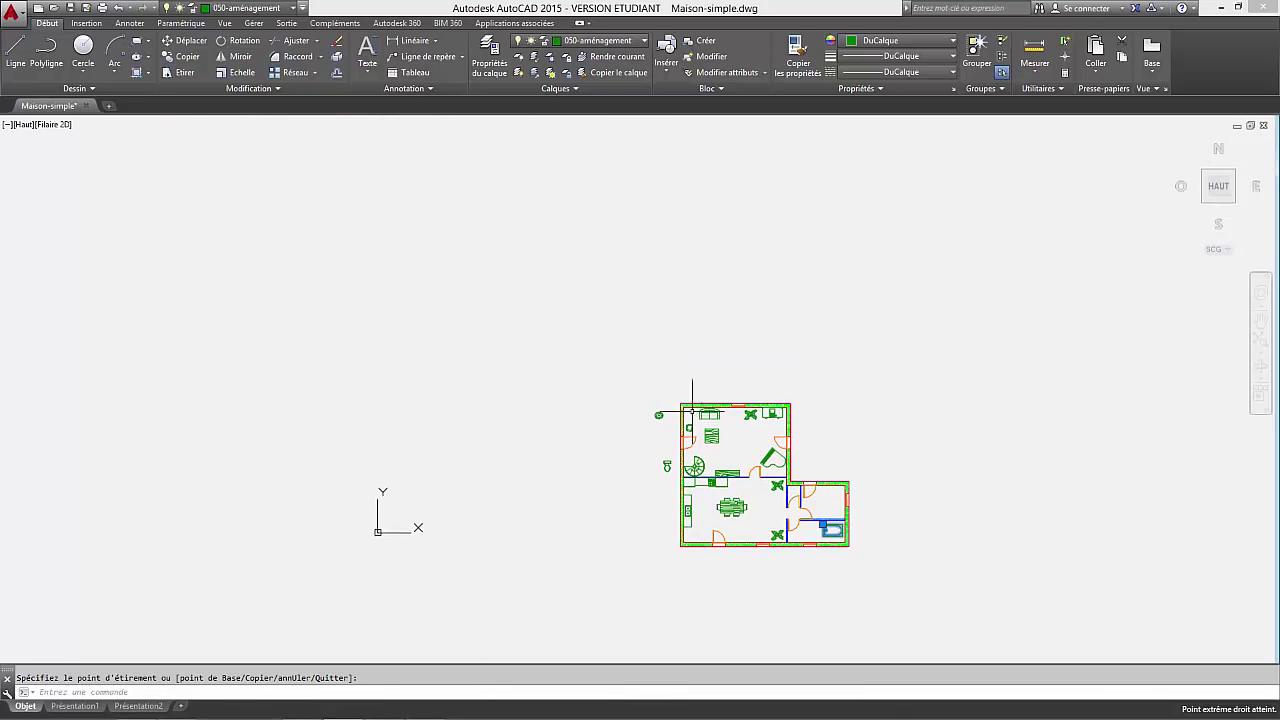
pyautogui.click(658, 415)
pyautogui.scroll(5, 800, 530)
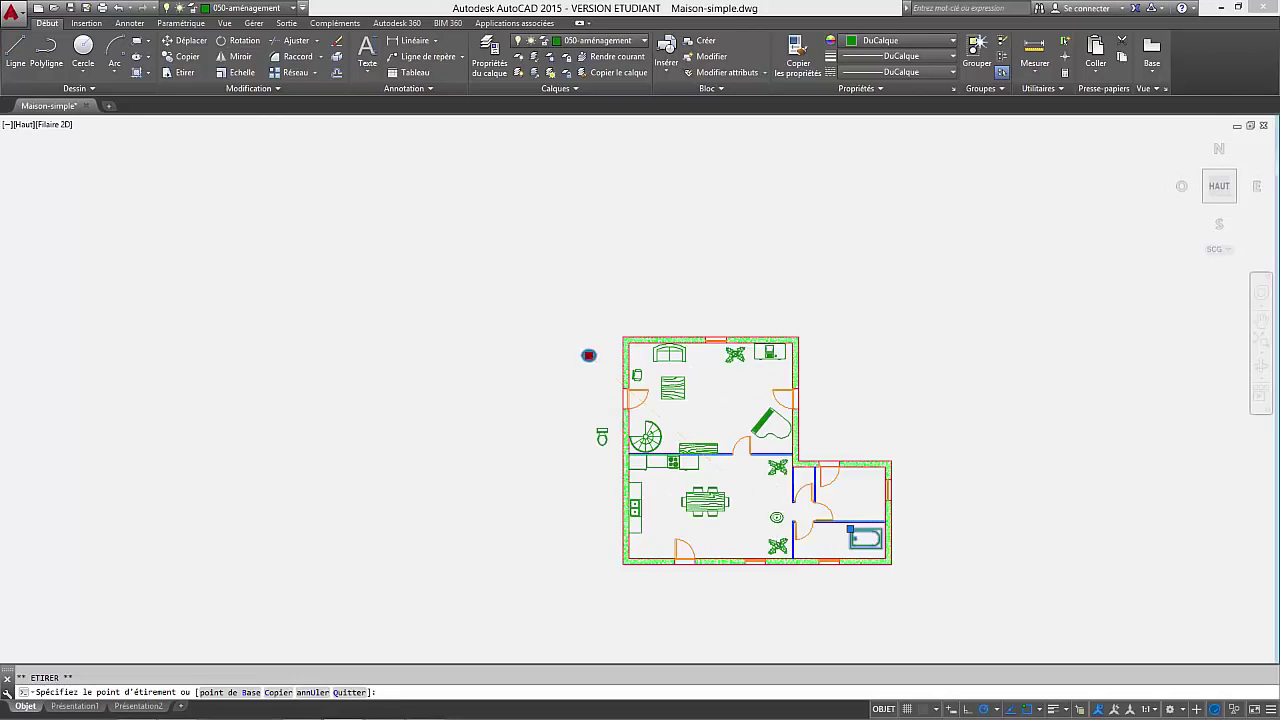
pyautogui.click(826, 495)
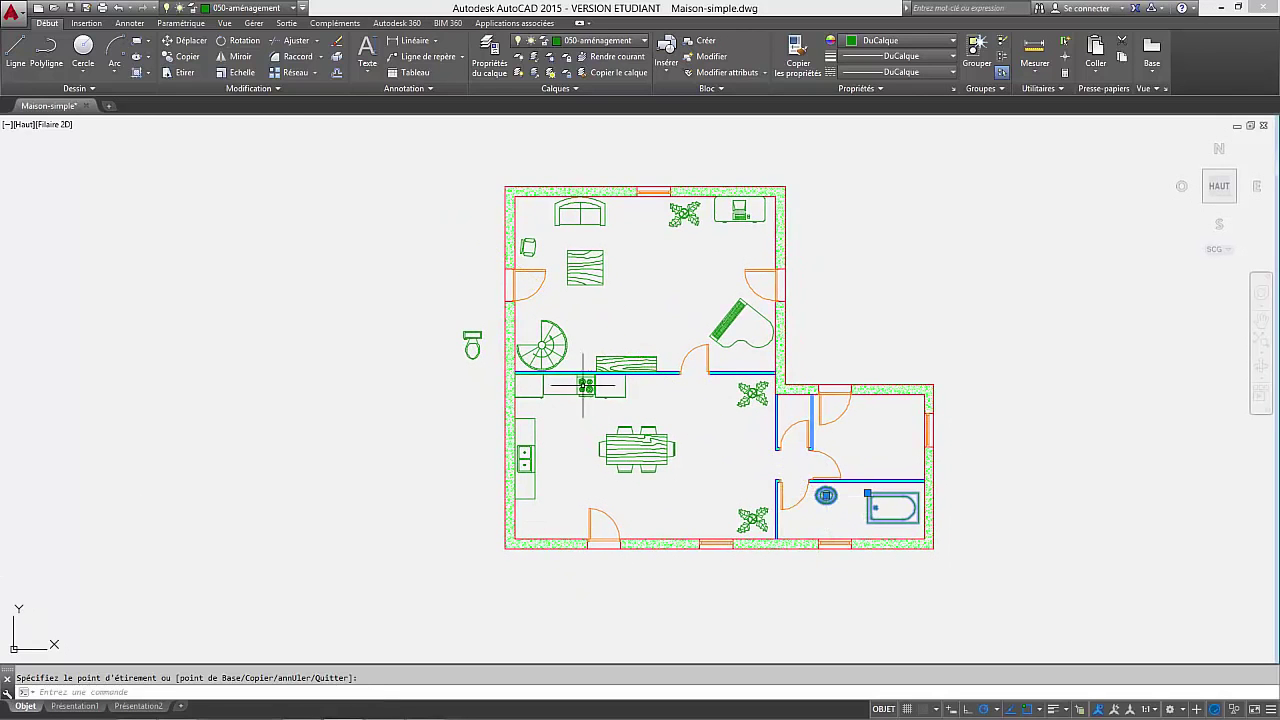
# Move the toilet block from outside the plan into the small WC, against its top wall and midway between the two partitions.
pyautogui.click(471, 336)
pyautogui.click(472, 333)
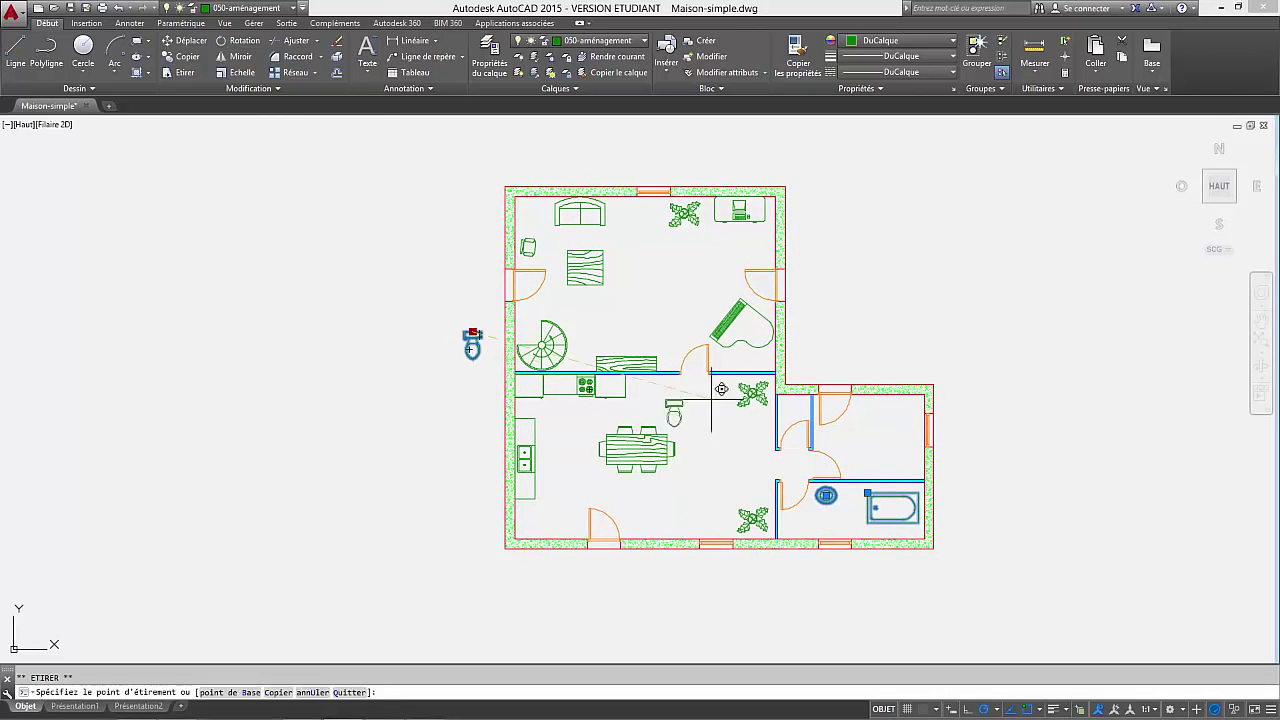
pyautogui.scroll(5, 780, 403)
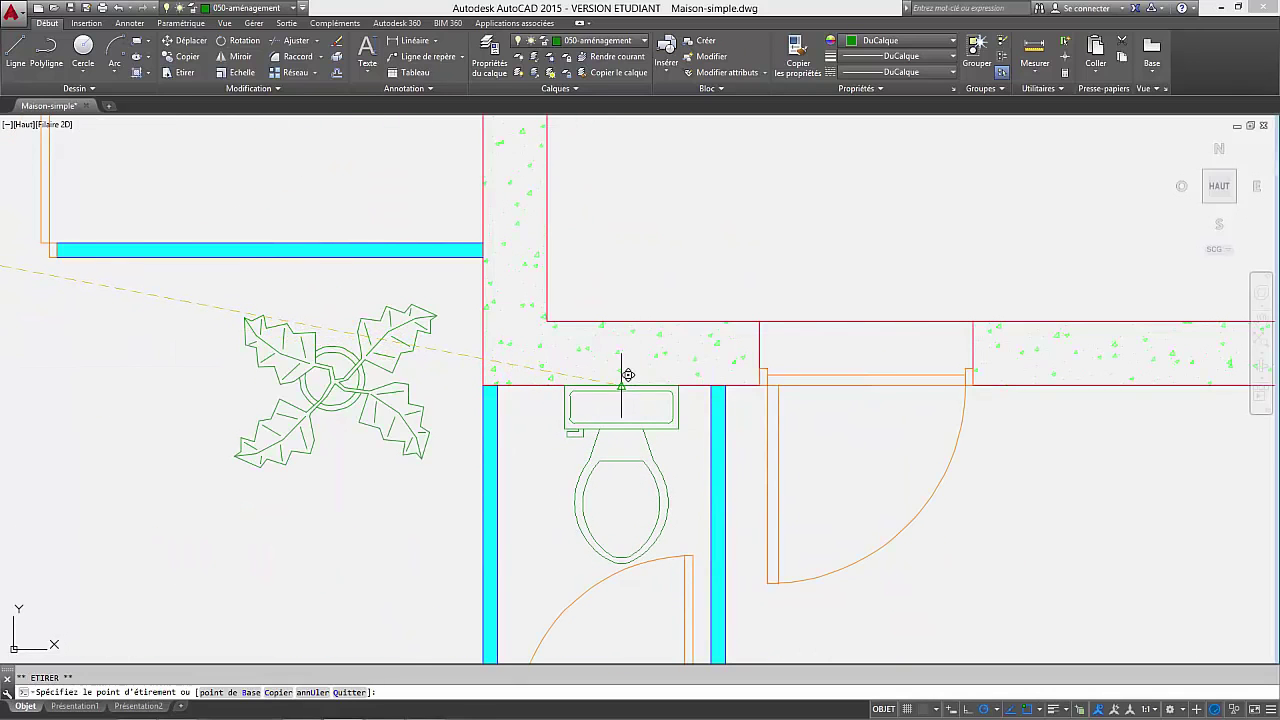
pyautogui.scroll(4, 598, 389)
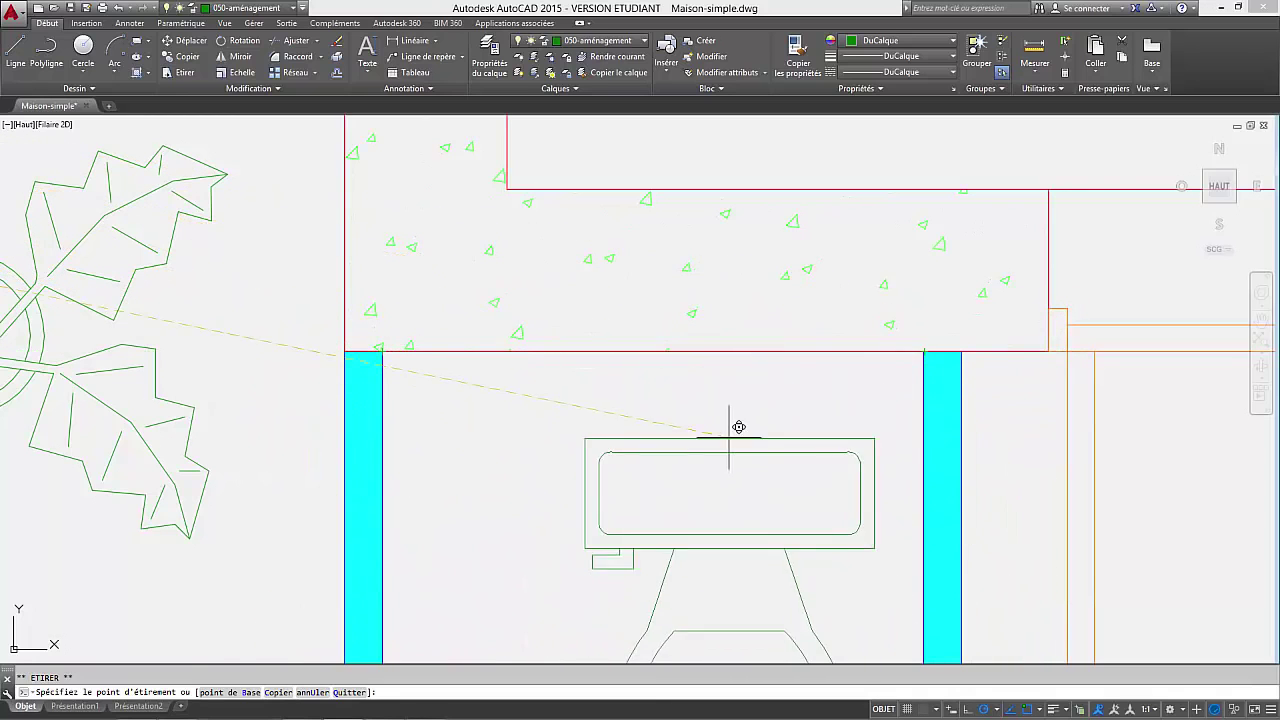
pyautogui.moveTo(737, 429)
pyautogui.mouseDown(button='middle')
pyautogui.moveTo(731, 274)
pyautogui.moveTo(706, 363)
pyautogui.mouseUp(button='middle')
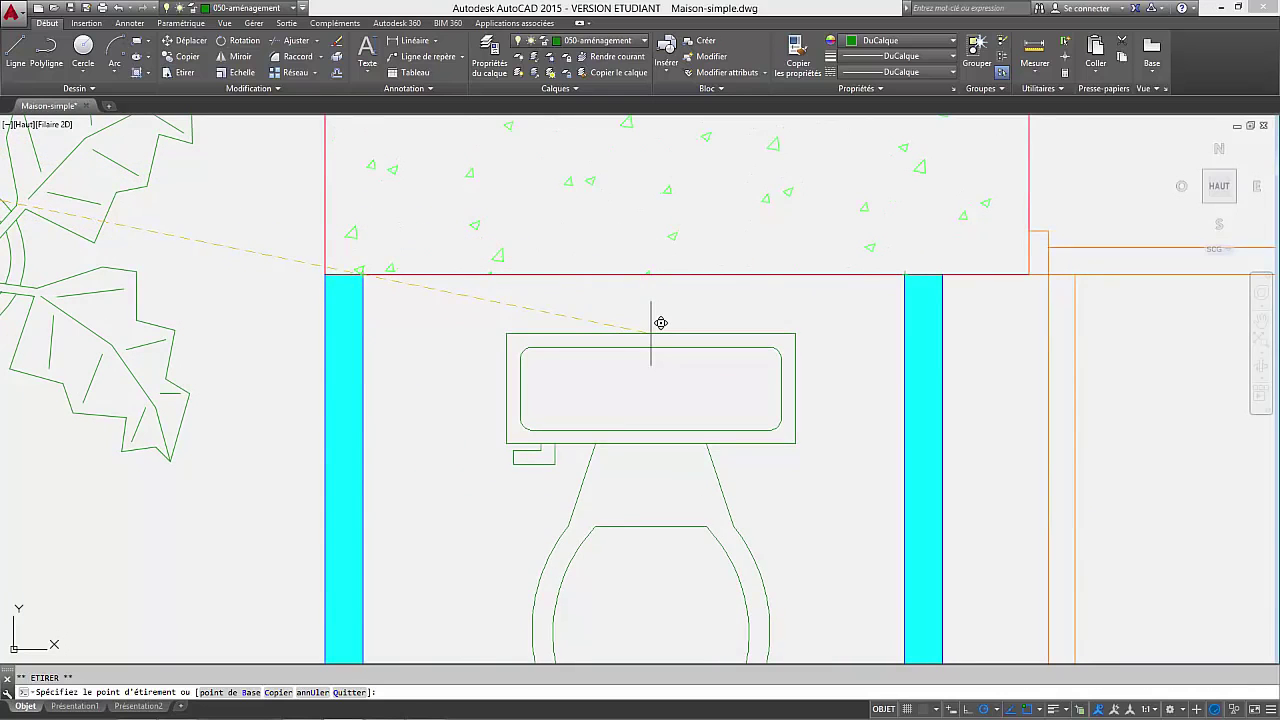
pyautogui.keyDown('shift'); pyautogui.rightClick(651, 334); pyautogui.keyUp('shift')
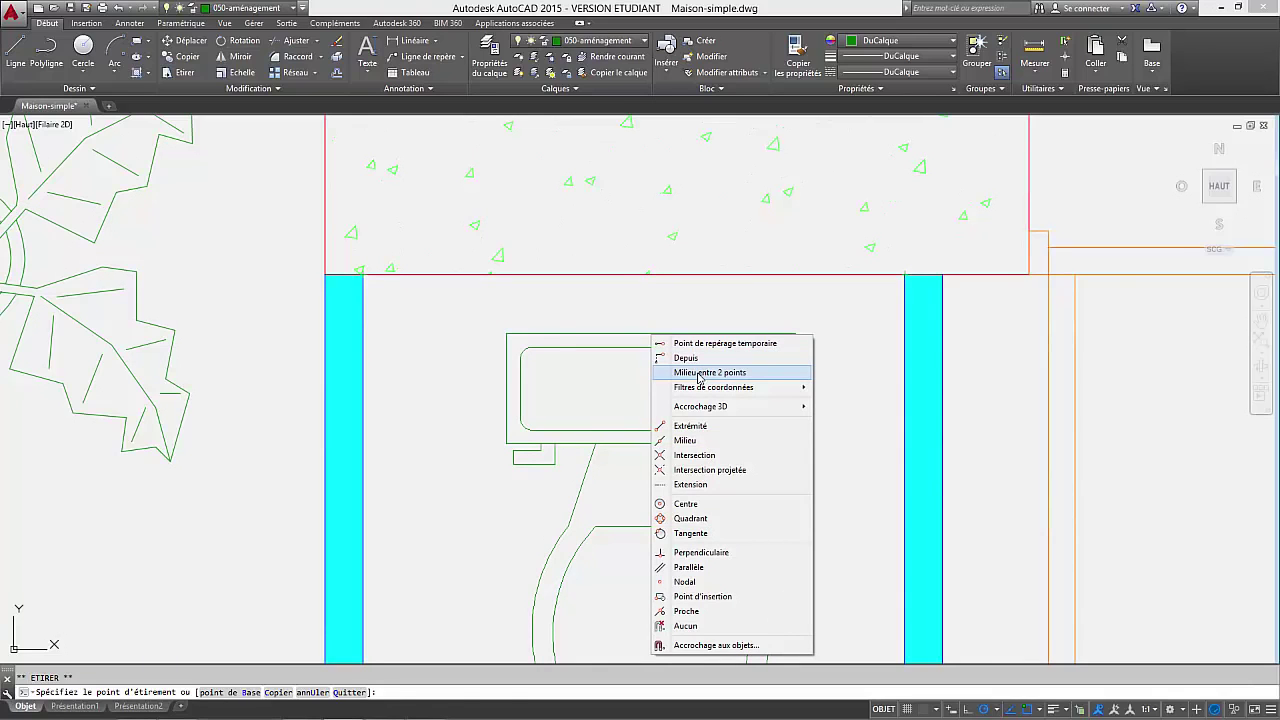
pyautogui.click(698, 373)
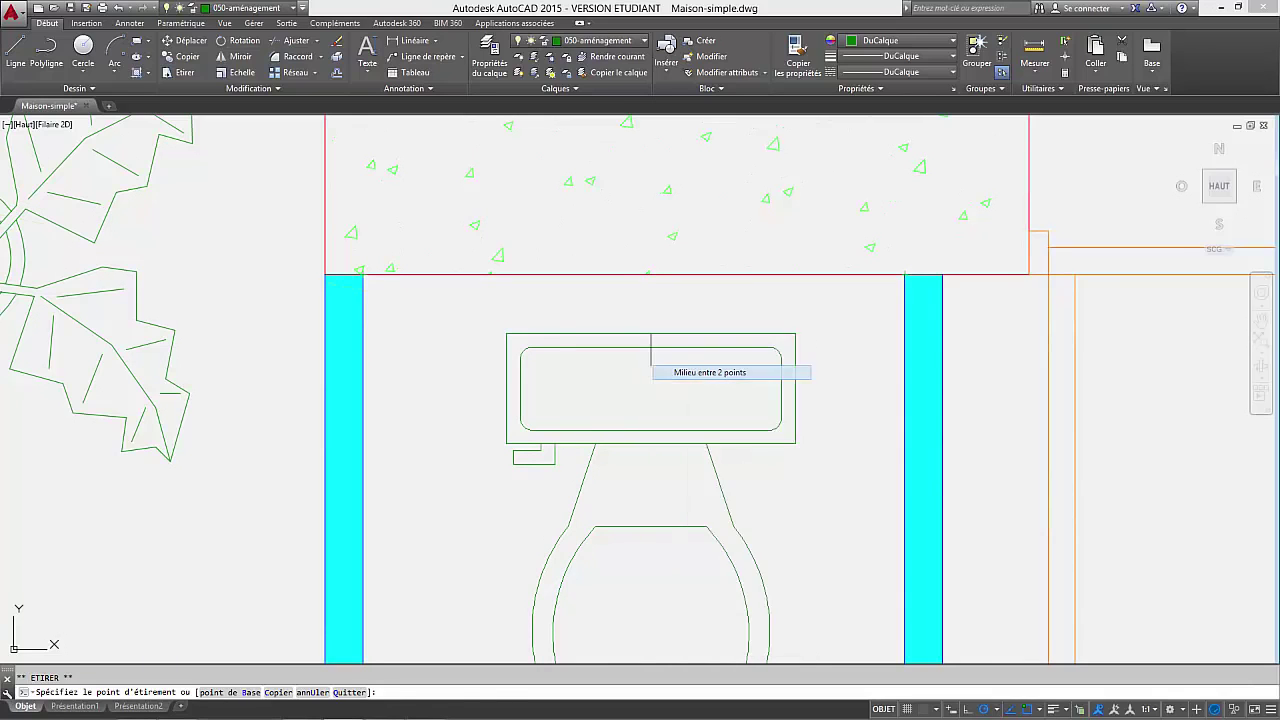
pyautogui.click(376, 262)
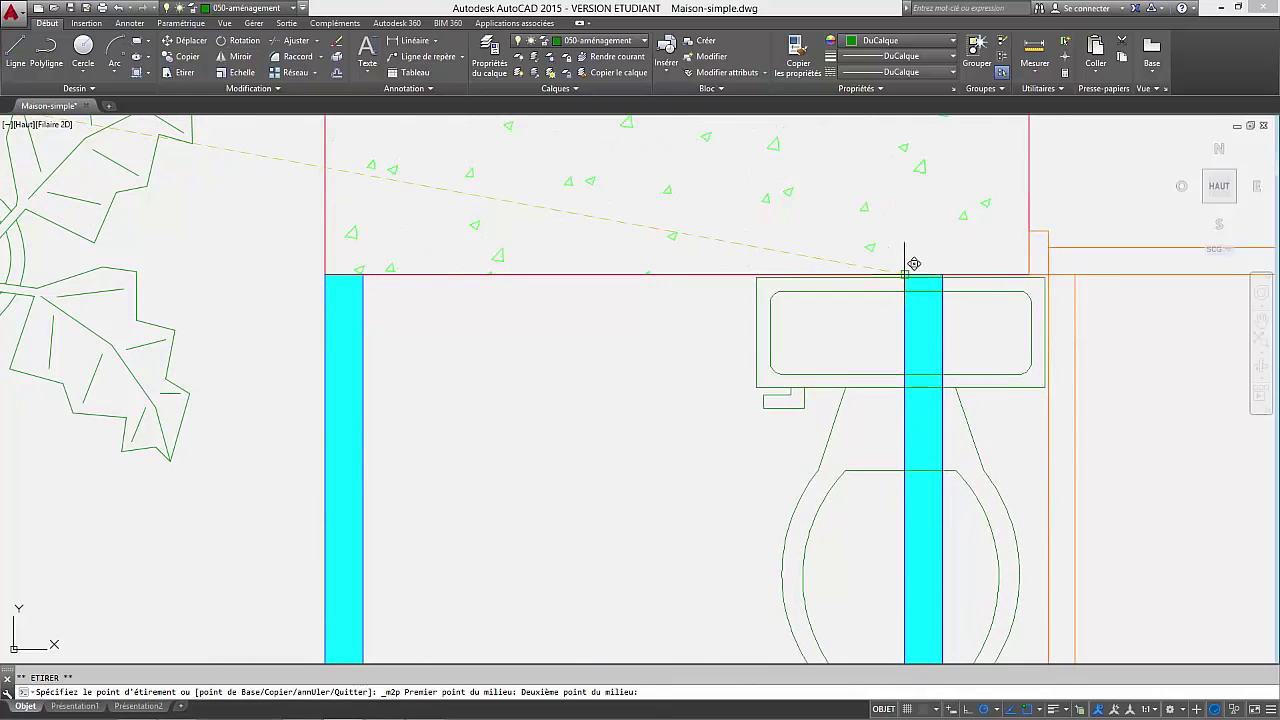
pyautogui.scroll(-8, 779, 133)
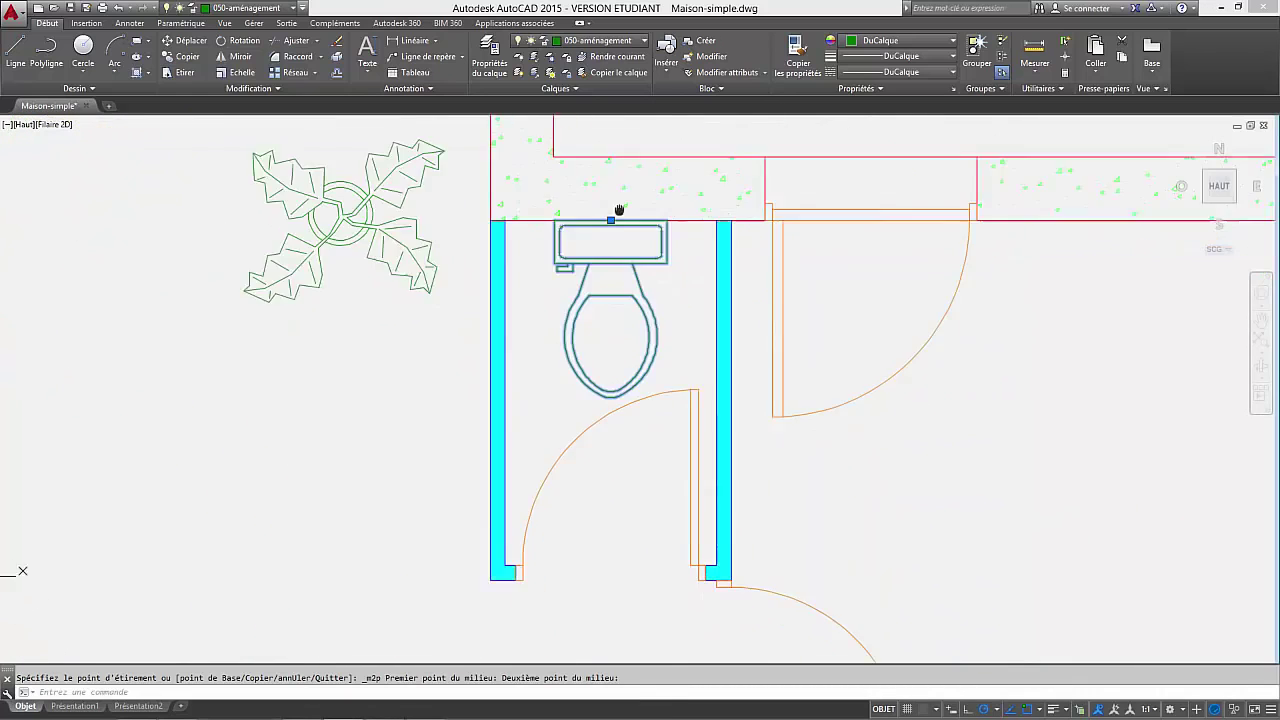
pyautogui.press('Escape')
# Rotate the bathtub block in the lower-right room by 180 degrees about a point near its middle.
pyautogui.scroll(4, 859, 532)
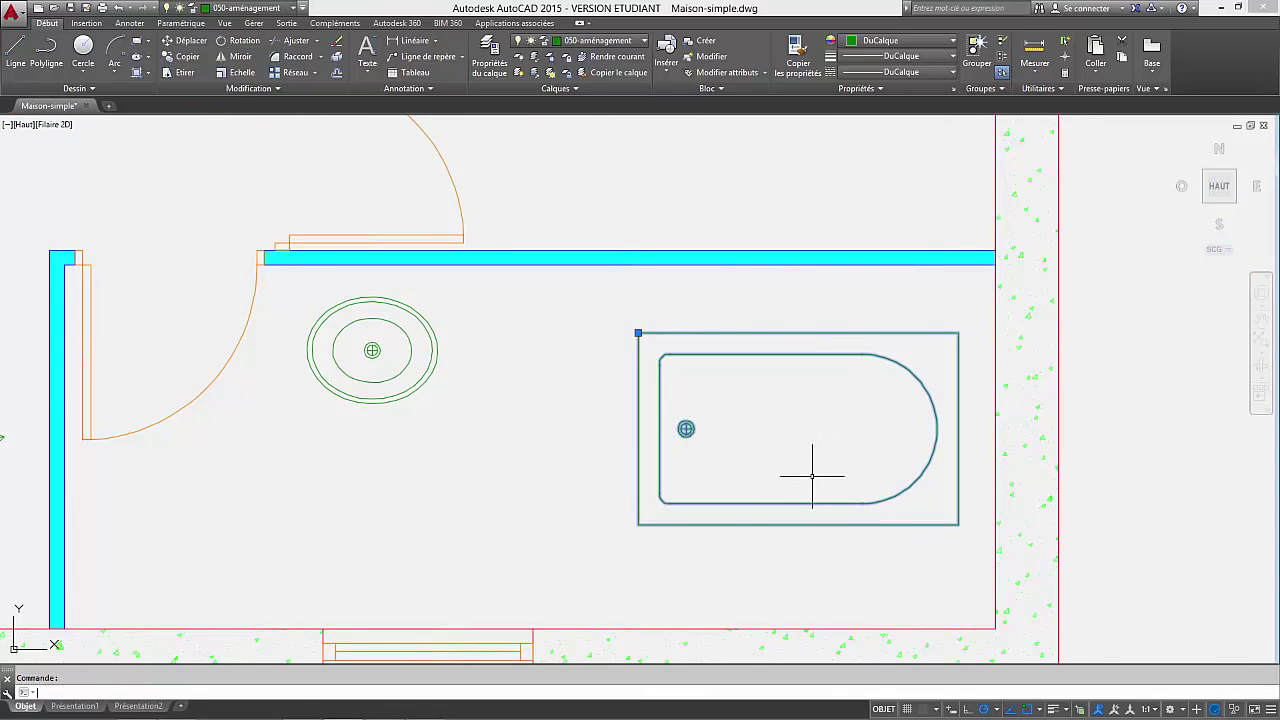
pyautogui.press('Return')
pyautogui.click(806, 442)
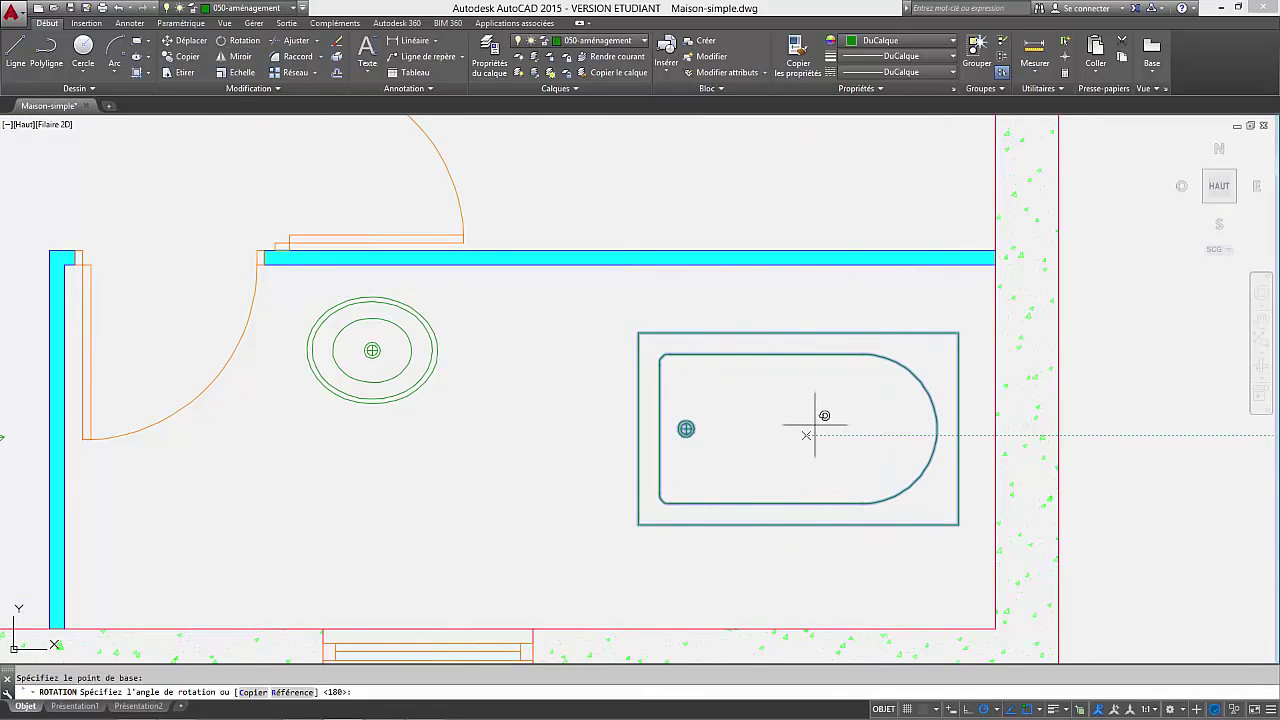
pyautogui.write('180')
pyautogui.press('Return')
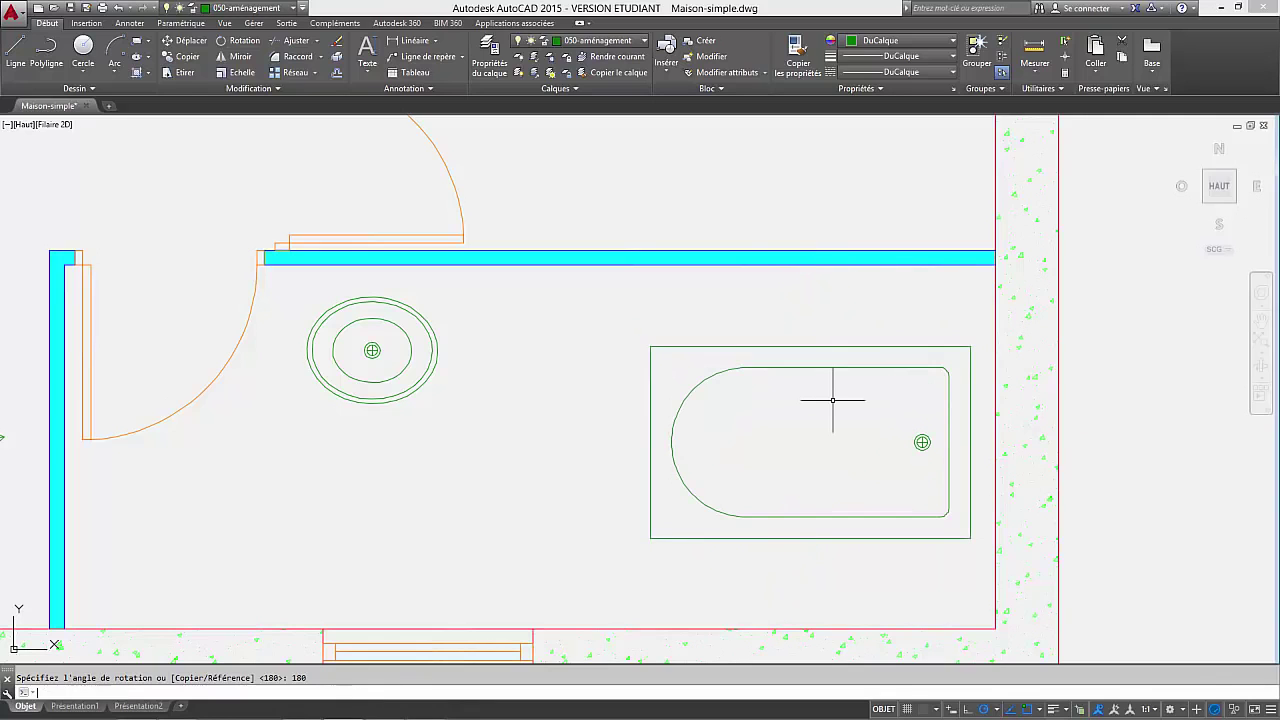
# Move the bathtub by its lower-right corner into the bathroom's lower-right inner corner.
pyautogui.click(946, 539)
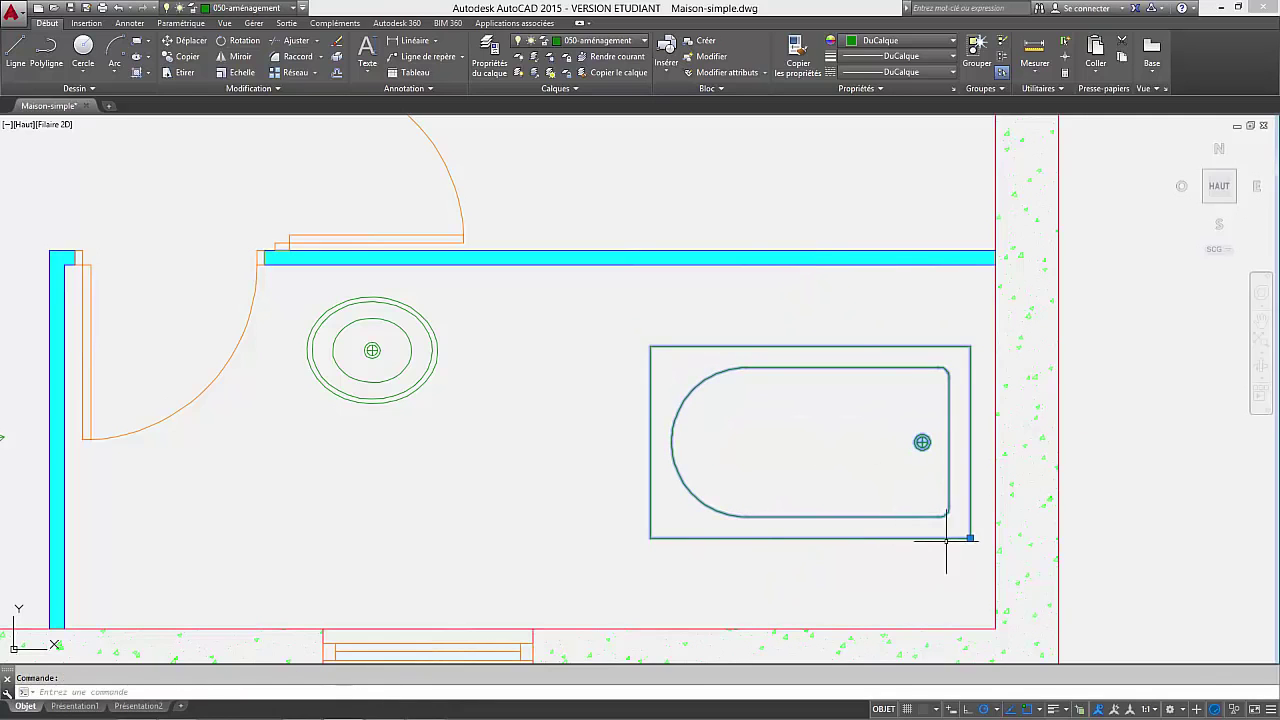
pyautogui.click(970, 538)
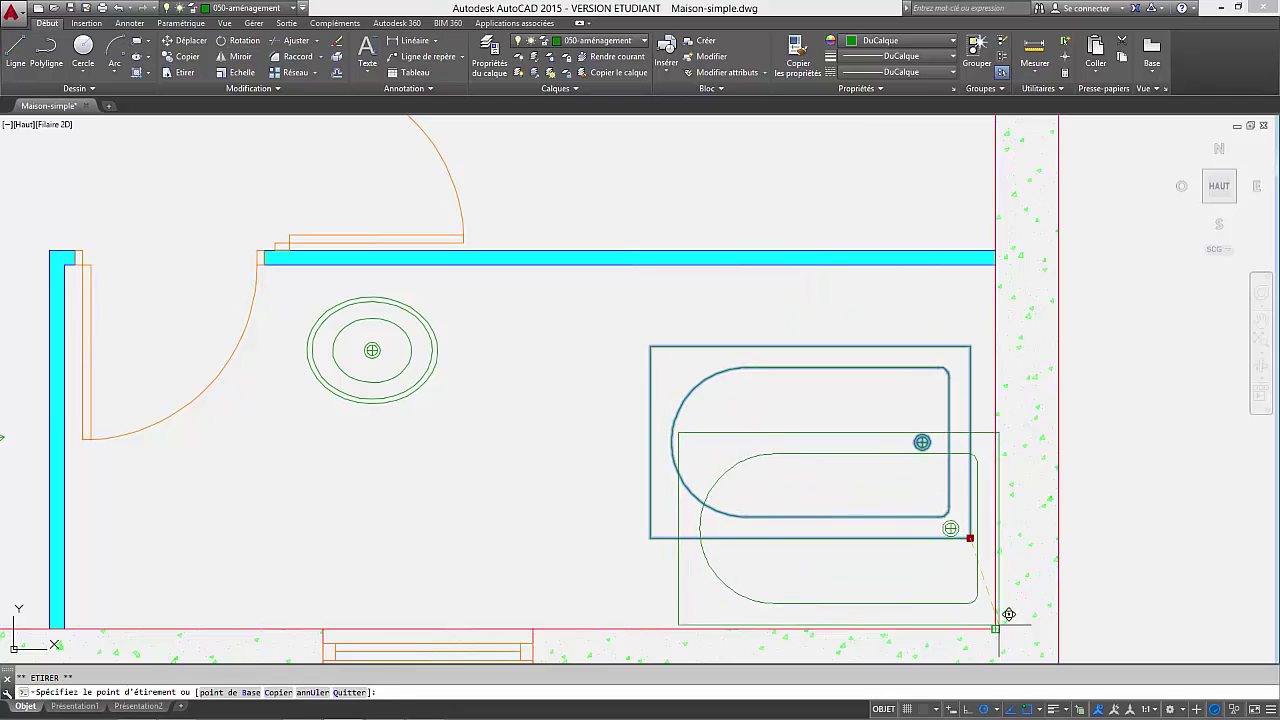
pyautogui.click(995, 628)
# Move the oval washbasin up and to the right, against the bathroom's upper partition beside the door.
pyautogui.click(372, 350)
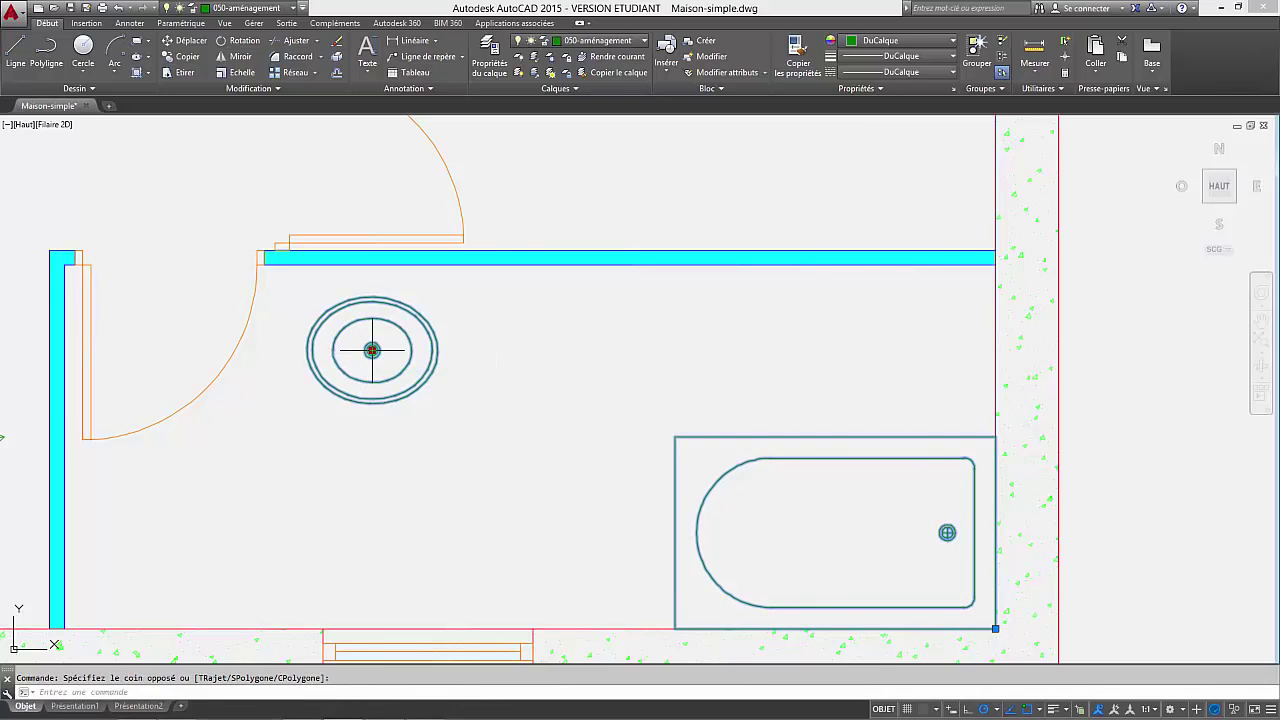
pyautogui.click(372, 350)
pyautogui.scroll(4, 498, 289)
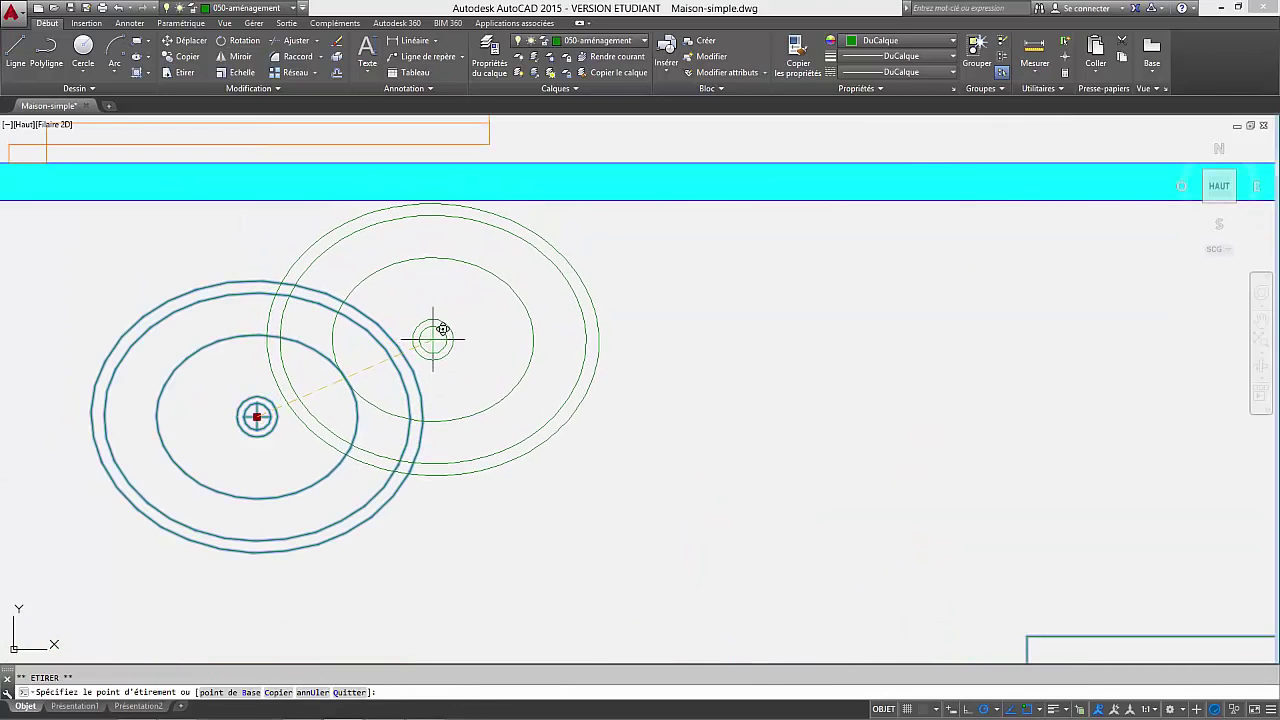
pyautogui.click(436, 334)
pyautogui.scroll(-4, 735, 296)
pyautogui.press('Escape')
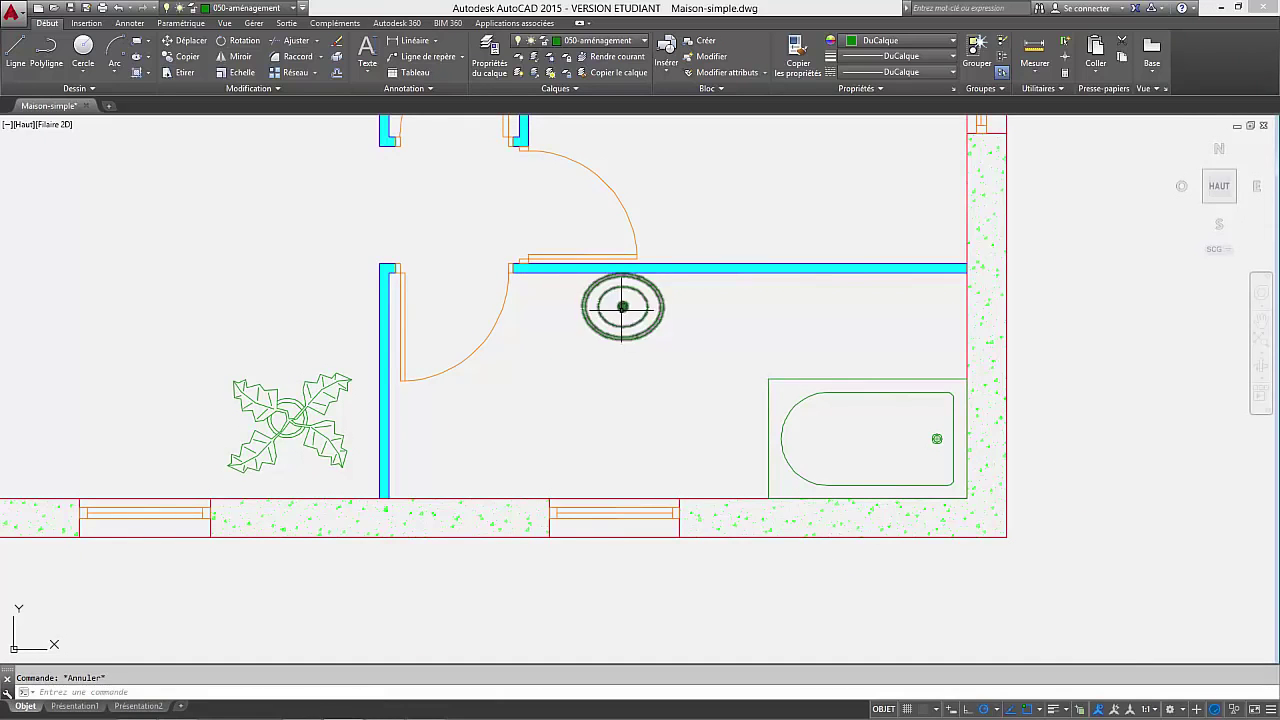
# Copy the oval washbasin to the lower-left part of the bathroom, close to the bottom wall.
pyautogui.click(622, 306)
pyautogui.click(622, 306)
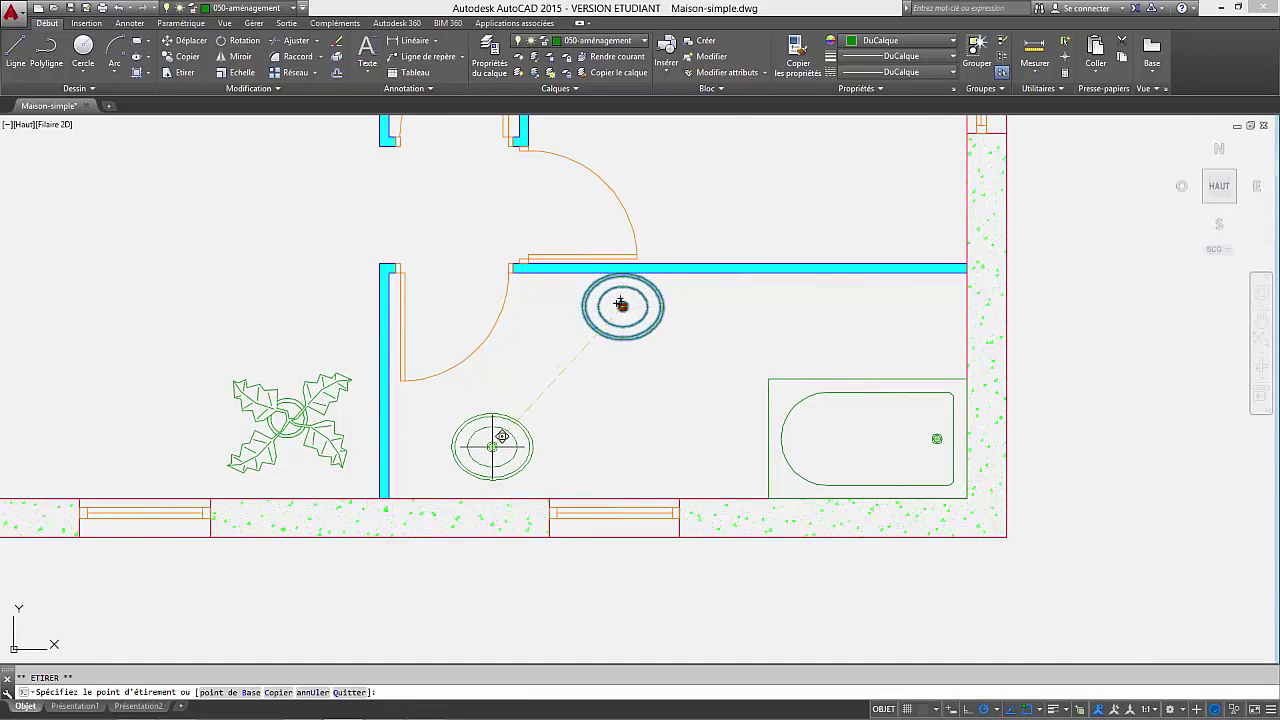
pyautogui.keyDown('ctrl'); pyautogui.click(470, 464); pyautogui.keyUp('ctrl')
pyautogui.scroll(4, 471, 463)
pyautogui.press('Escape')
pyautogui.scroll(-8, 480, 452)
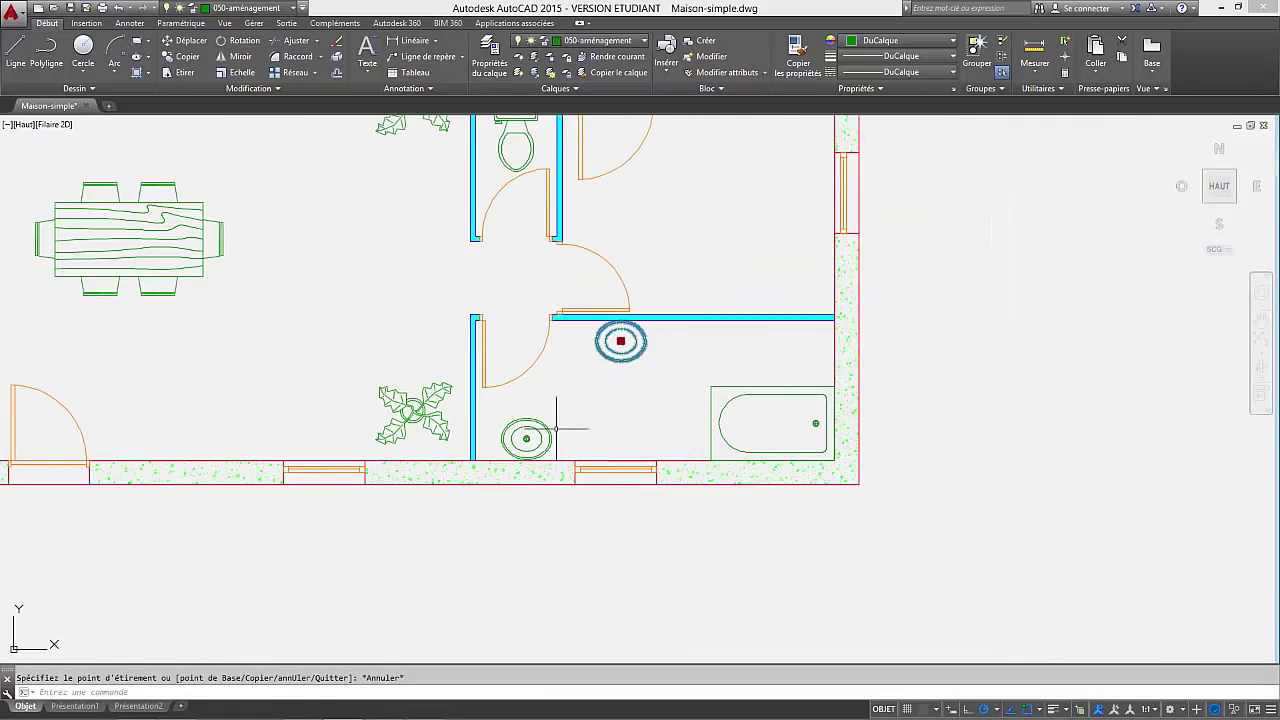
pyautogui.moveTo(781, 466); pyautogui.dragTo(847, 548, button='middle')
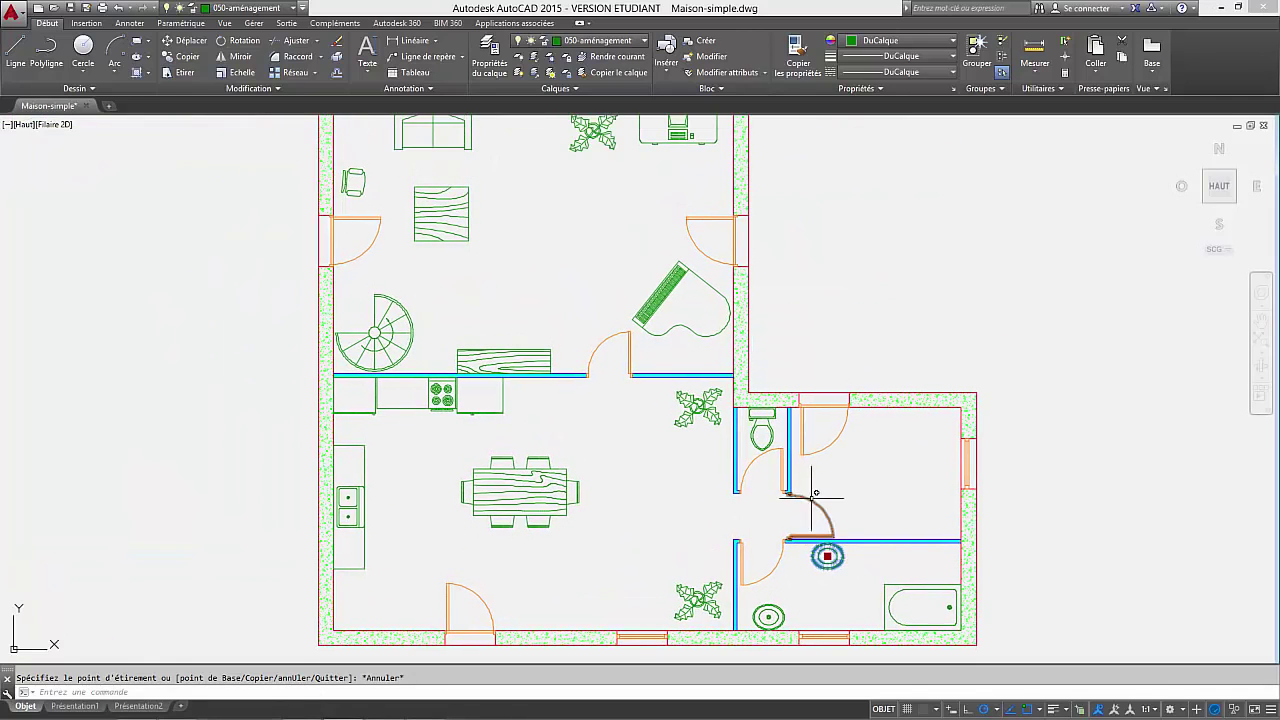
pyautogui.press('Escape')
# Open the WC's "Toilette - haut" block definition in the block editor.
pyautogui.scroll(-2, 740, 423)
pyautogui.moveTo(694, 459); pyautogui.dragTo(606, 466, button='middle')
pyautogui.scroll(10, 655, 435)
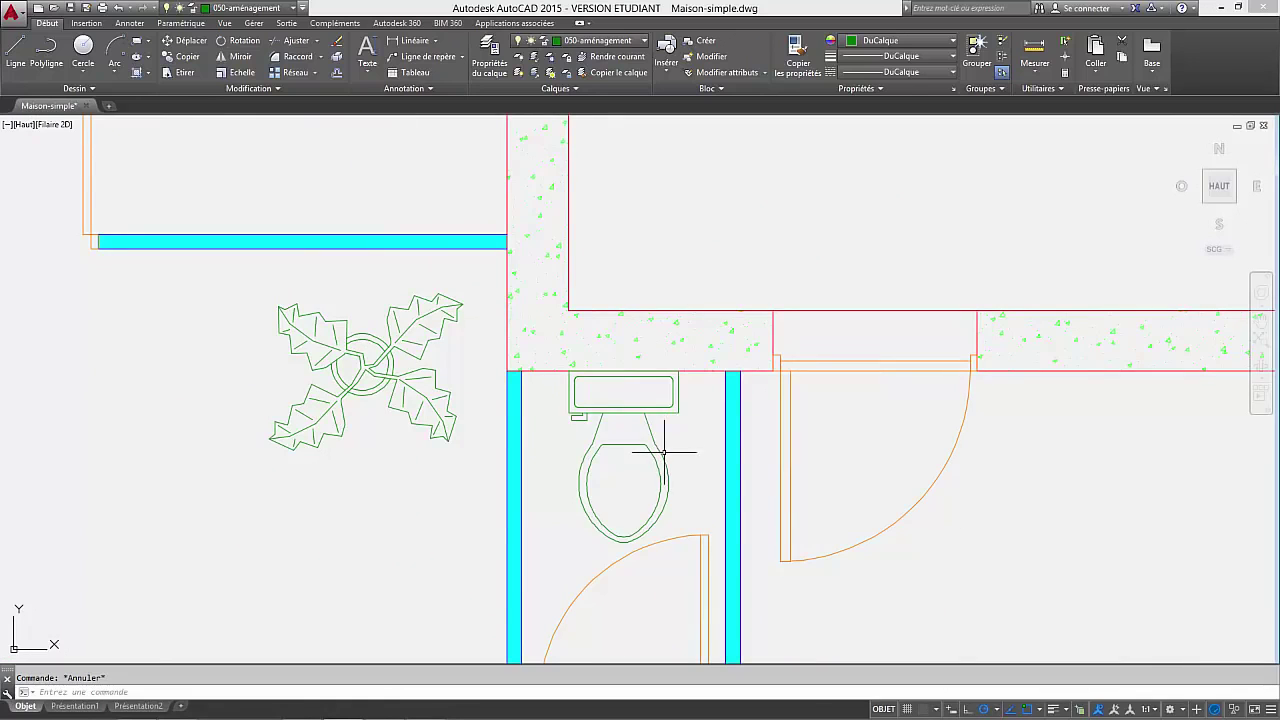
pyautogui.moveTo(626, 450); pyautogui.dragTo(617, 400, button='middle')
pyautogui.scroll(3, 620, 432)
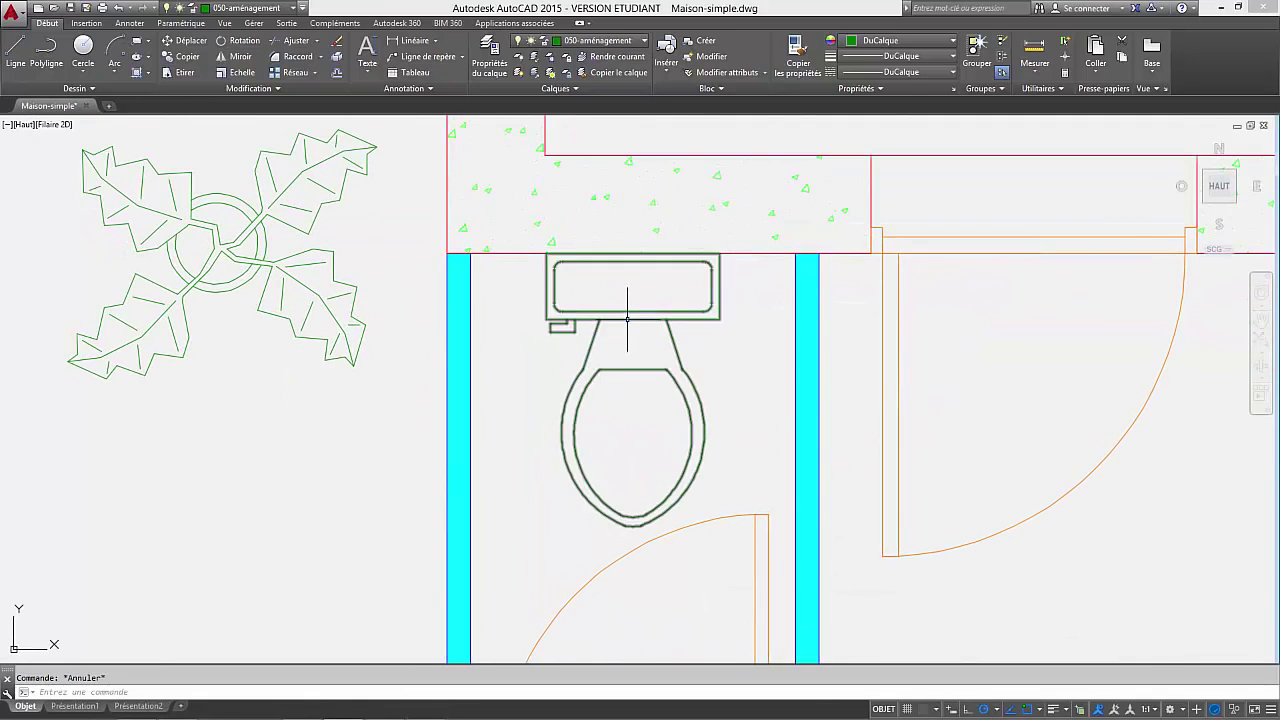
pyautogui.click(595, 311)
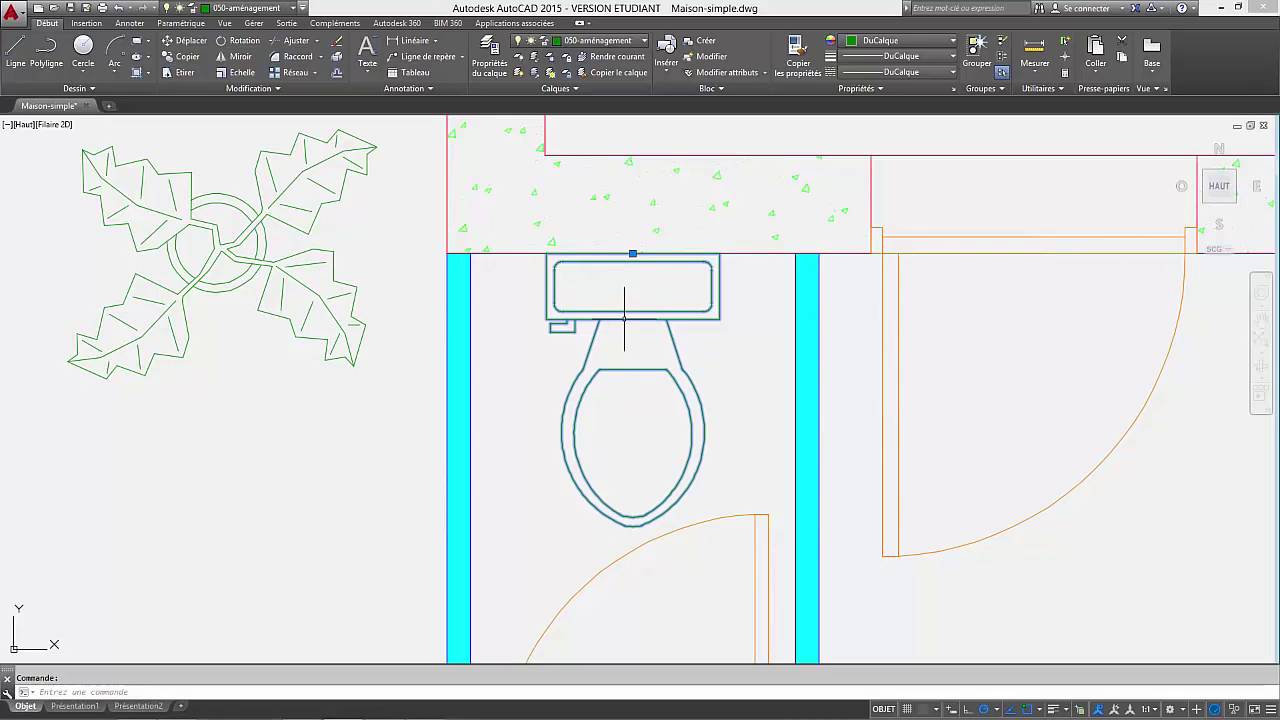
pyautogui.doubleClick(621, 399)
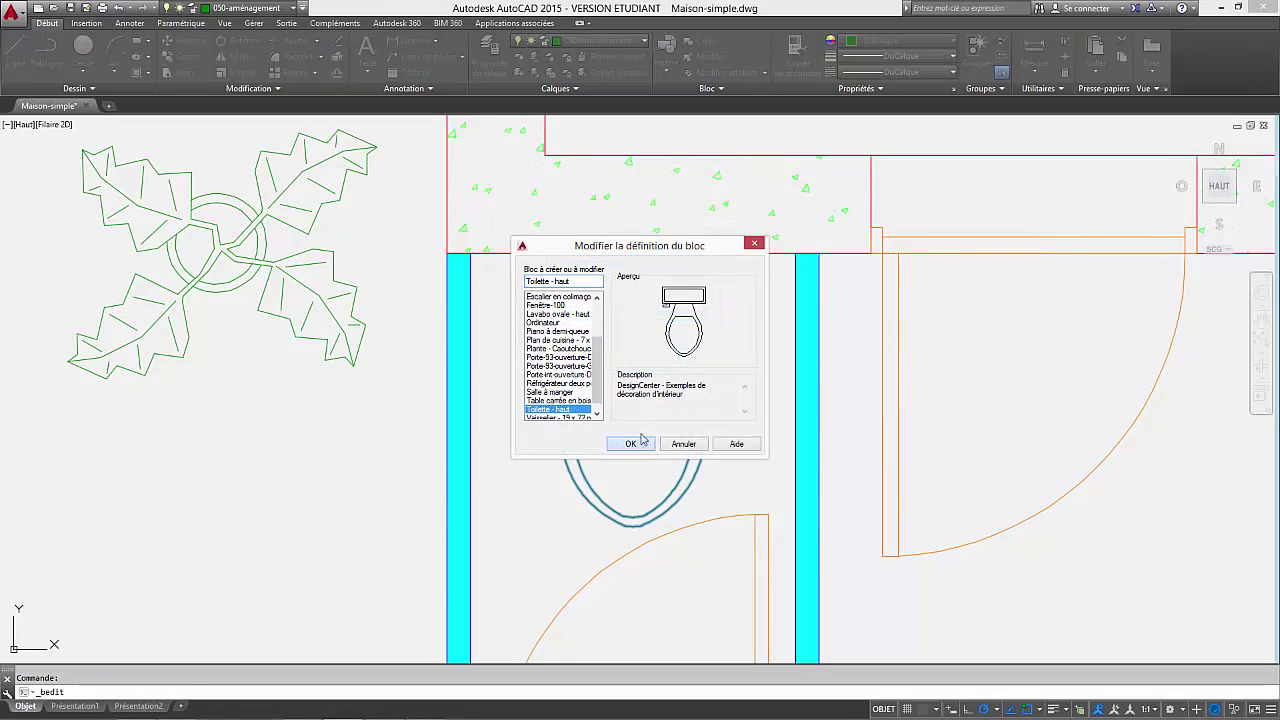
pyautogui.click(643, 441)
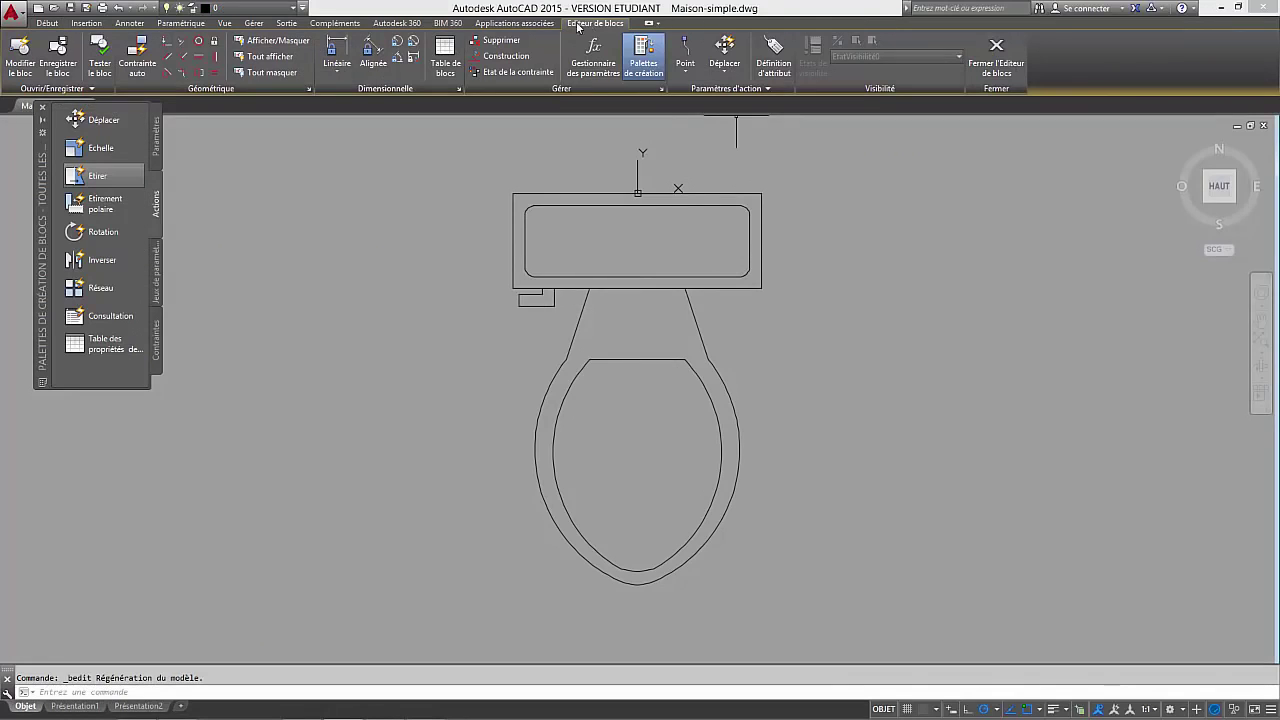
# Delete the small flush handle below the tank's left end from the toilet block.
pyautogui.scroll(3, 544, 316)
pyautogui.click(571, 294)
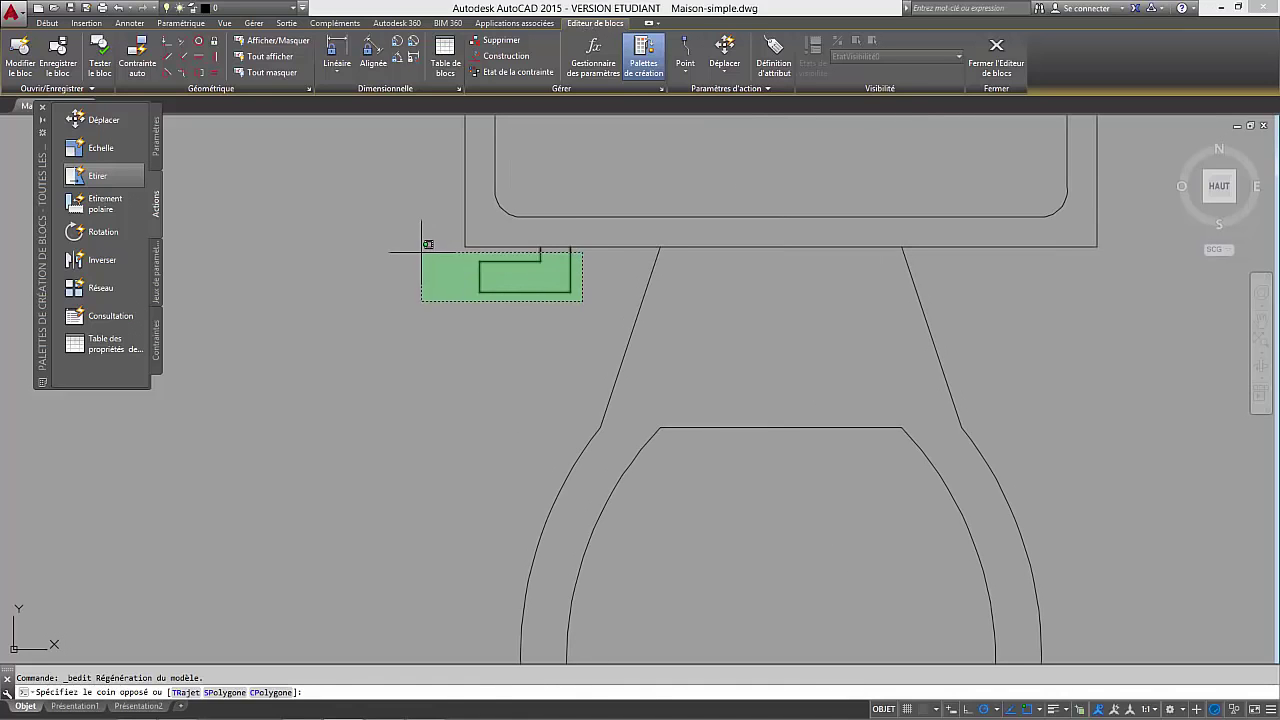
pyautogui.click(419, 256)
pyautogui.press('Delete')
# Delete the inner rounded rectangle of the tank from the toilet block, keeping the outer tank outline.
pyautogui.moveTo(815, 202); pyautogui.dragTo(777, 423, button='middle')
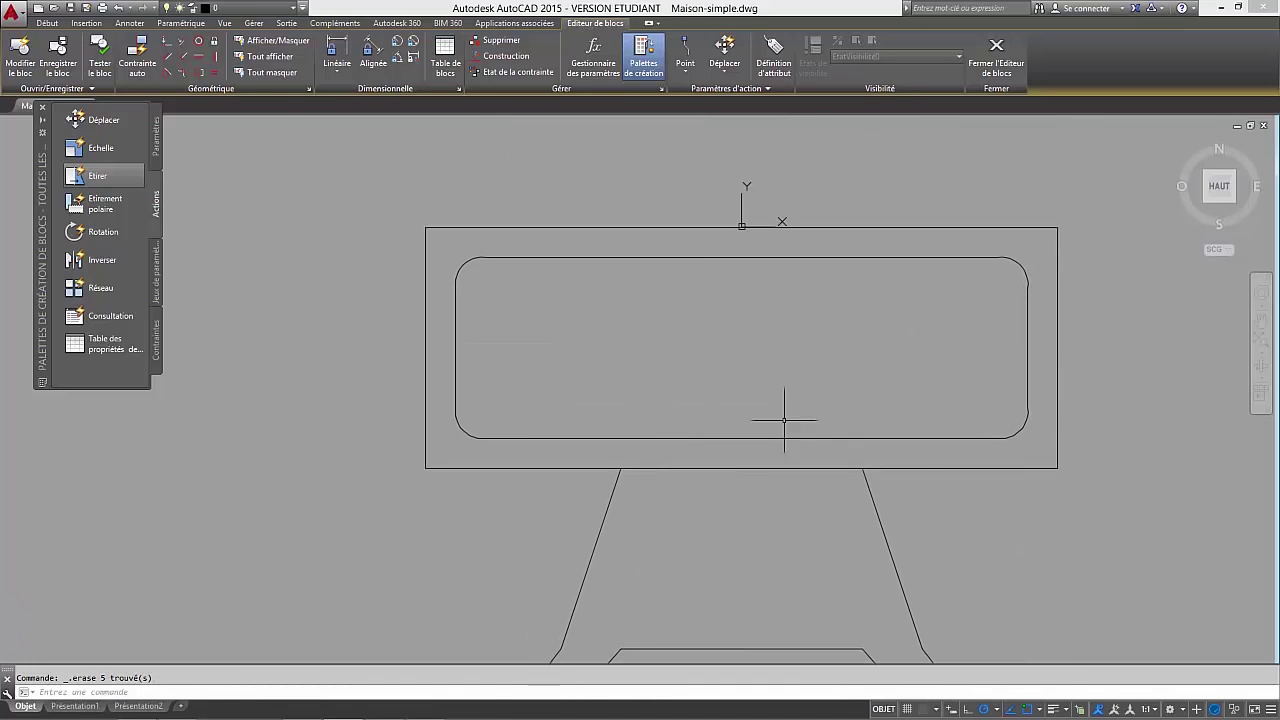
pyautogui.click(1044, 451)
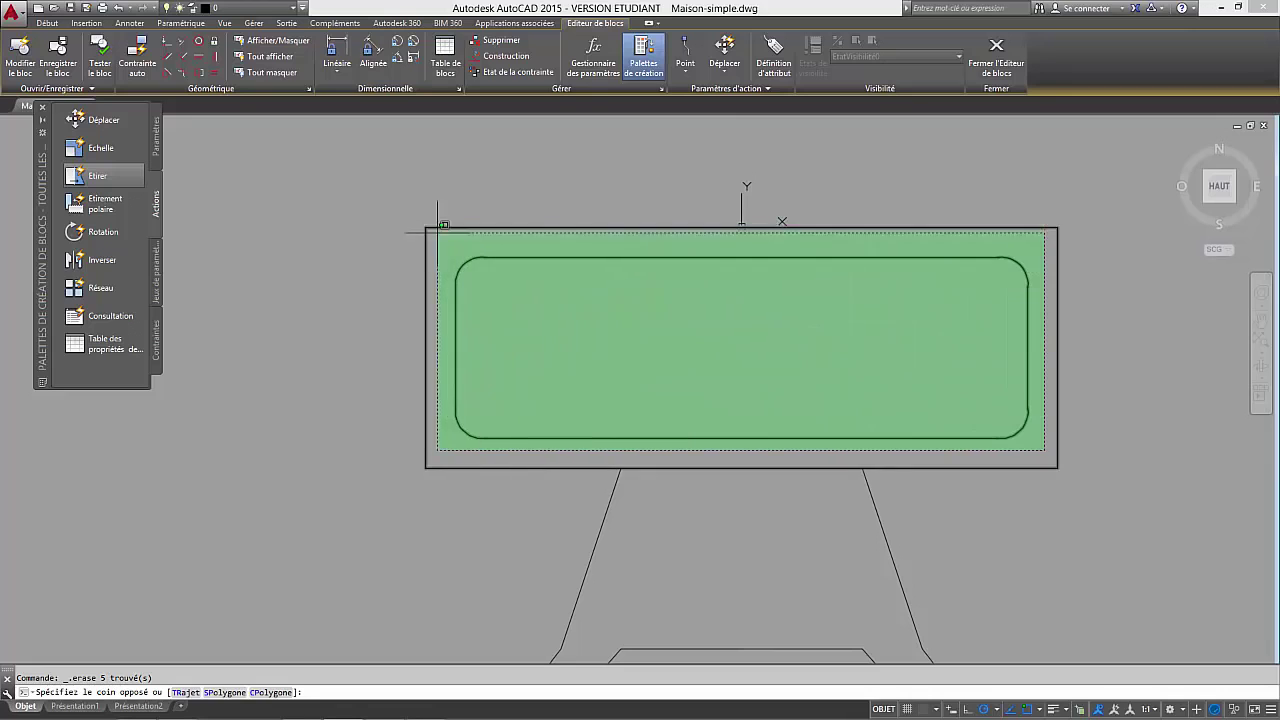
pyautogui.click(436, 226)
pyautogui.press('Delete')
# Close the block editor and save the changes to "Toilette - haut".
pyautogui.scroll(-4, 805, 168)
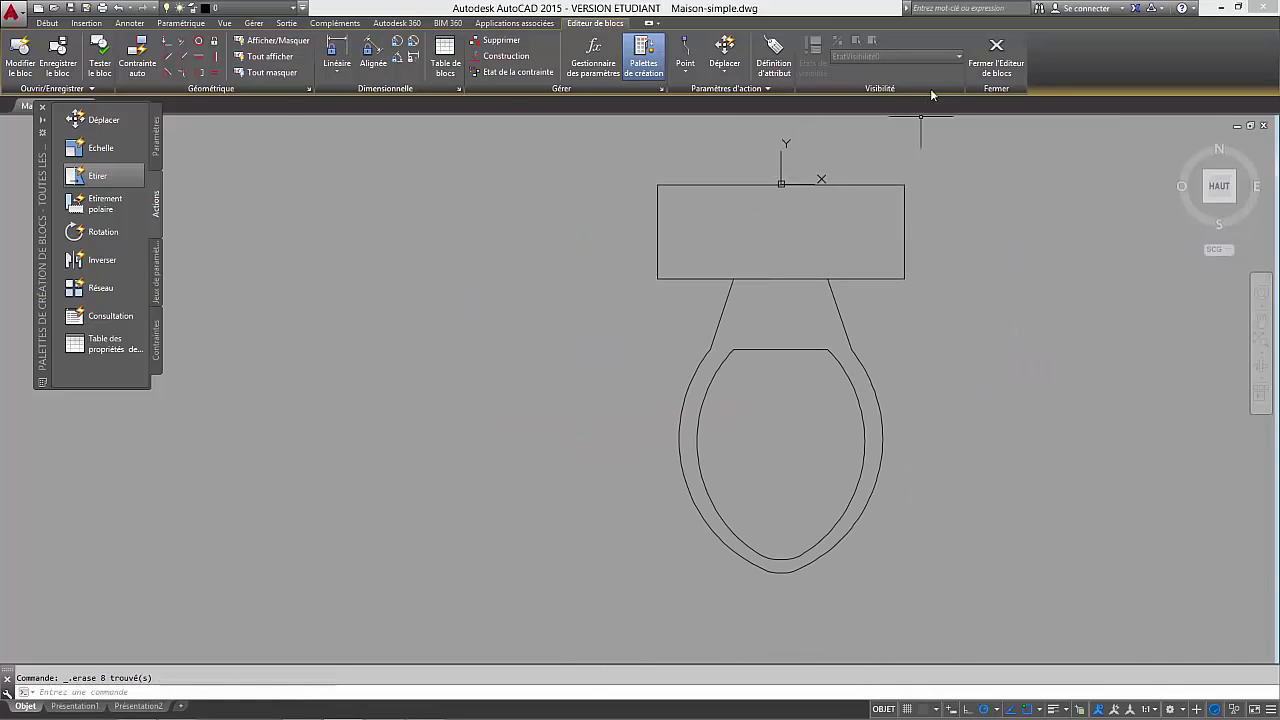
pyautogui.click(996, 50)
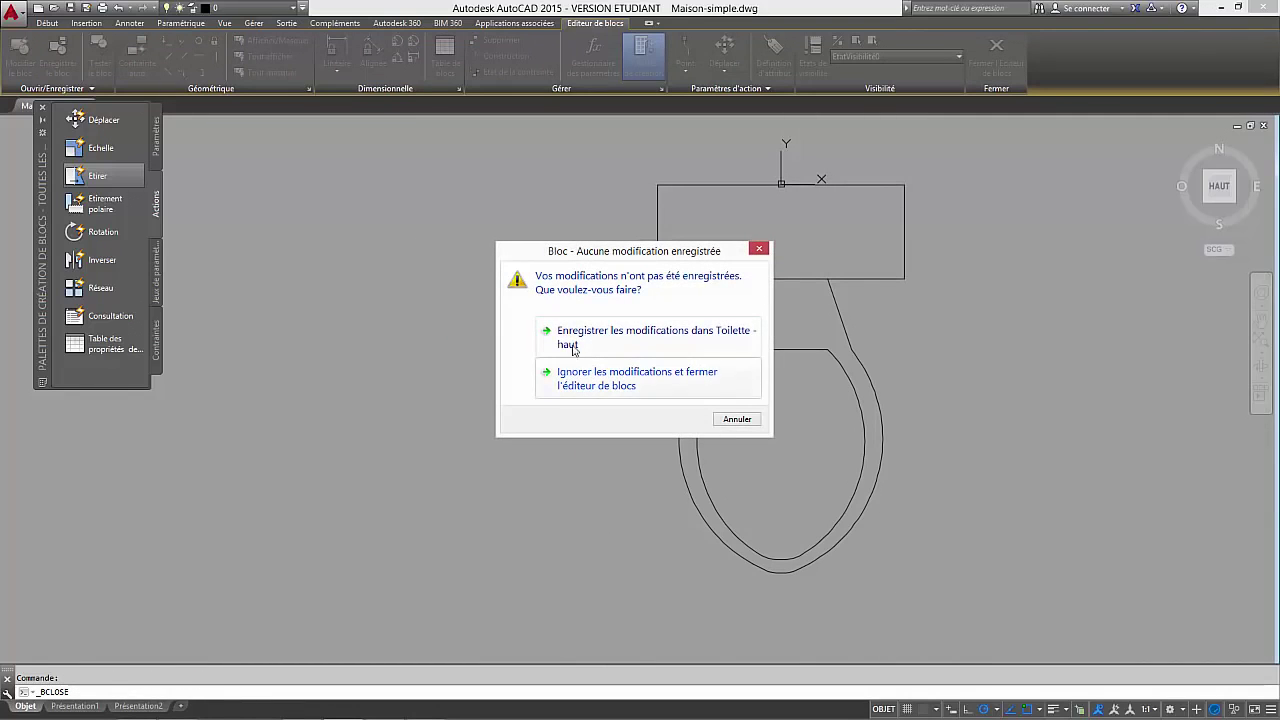
pyautogui.click(574, 349)
# Examine the furnished rooms of the plan and the computer block on the upper room's desk up close.
pyautogui.scroll(-3, 582, 391)
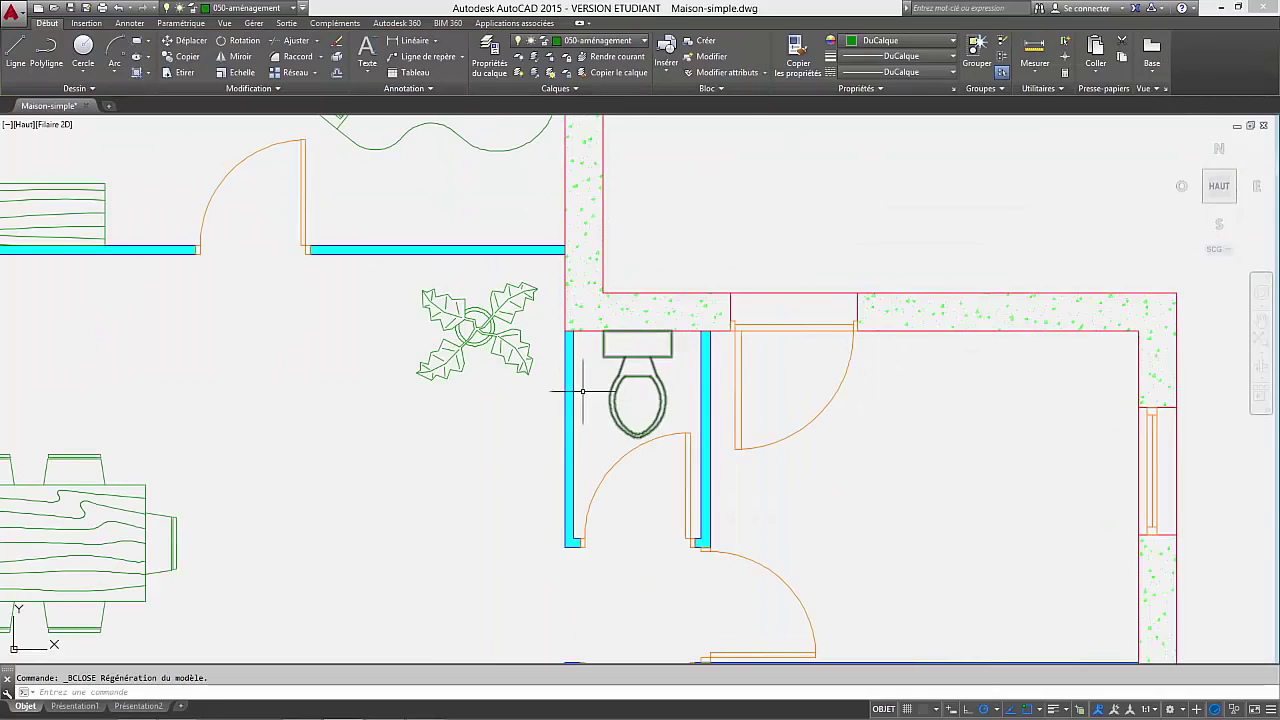
pyautogui.scroll(-4, 690, 432)
pyautogui.scroll(-2, 646, 400)
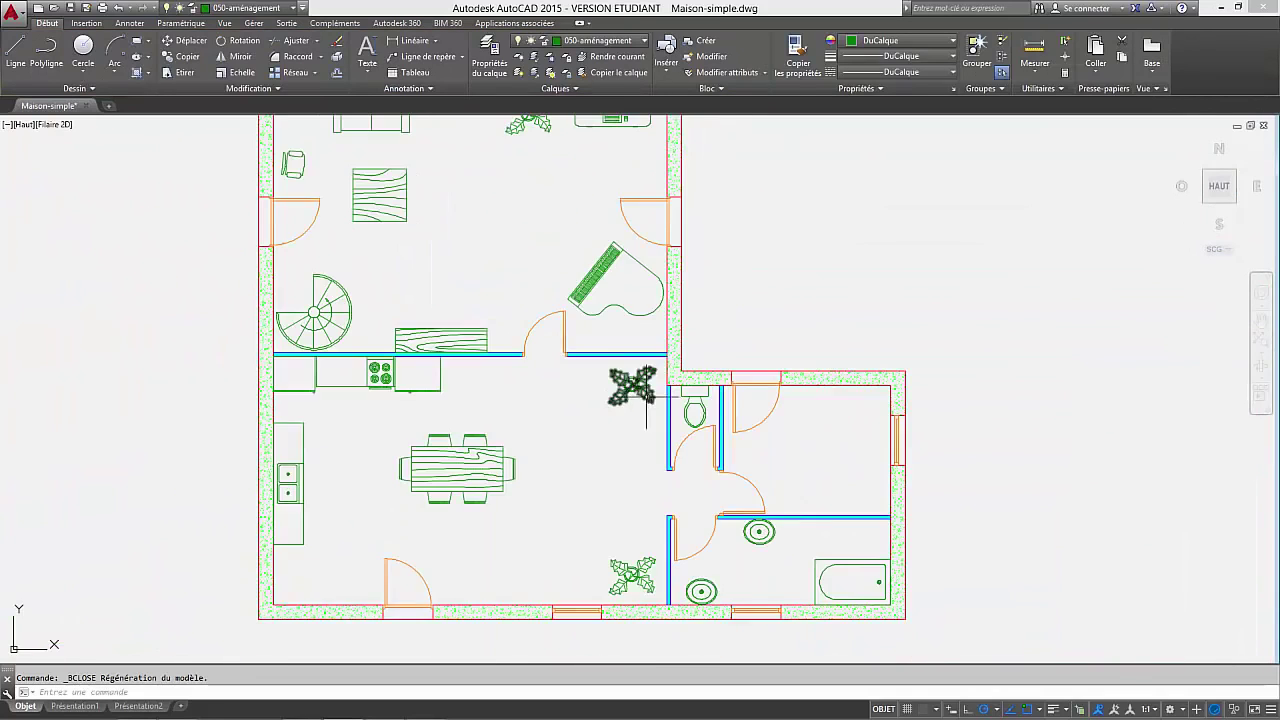
pyautogui.moveTo(646, 400); pyautogui.dragTo(801, 495, button='middle')
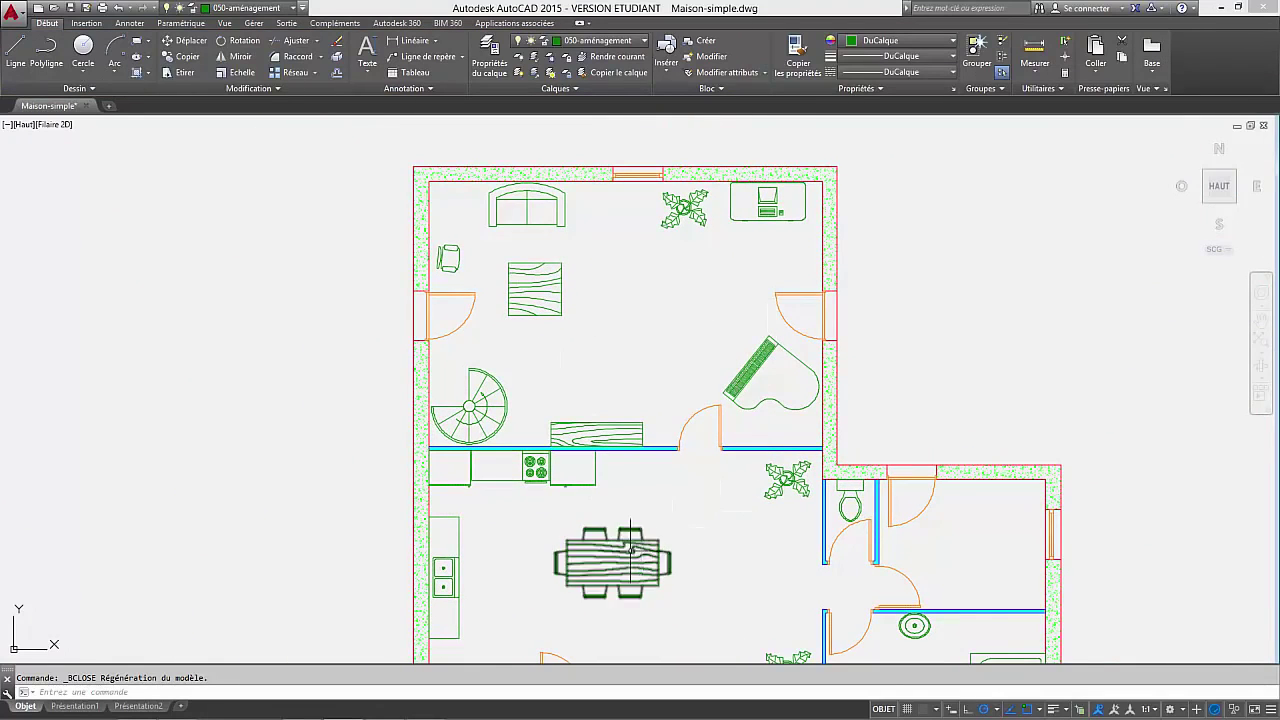
pyautogui.moveTo(630, 542)
pyautogui.mouseDown(button='middle')
pyautogui.moveTo(651, 473)
pyautogui.moveTo(633, 555)
pyautogui.mouseUp(button='middle')
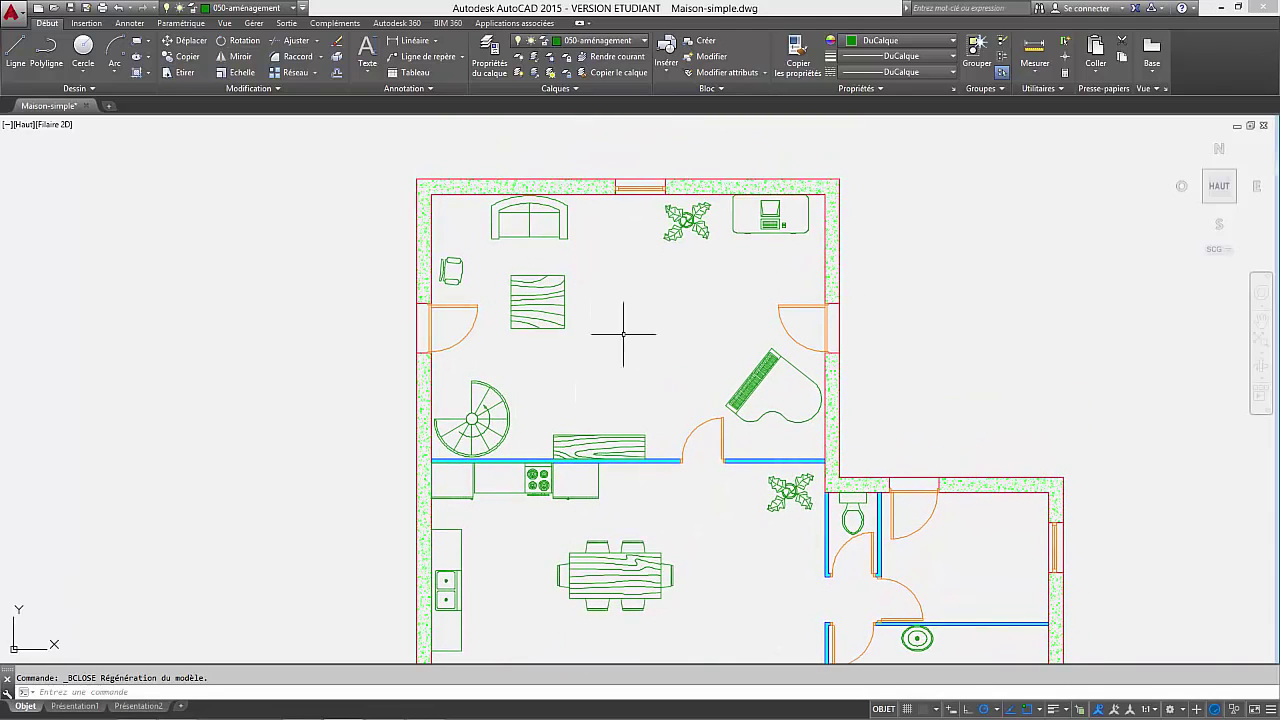
pyautogui.scroll(10, 766, 166)
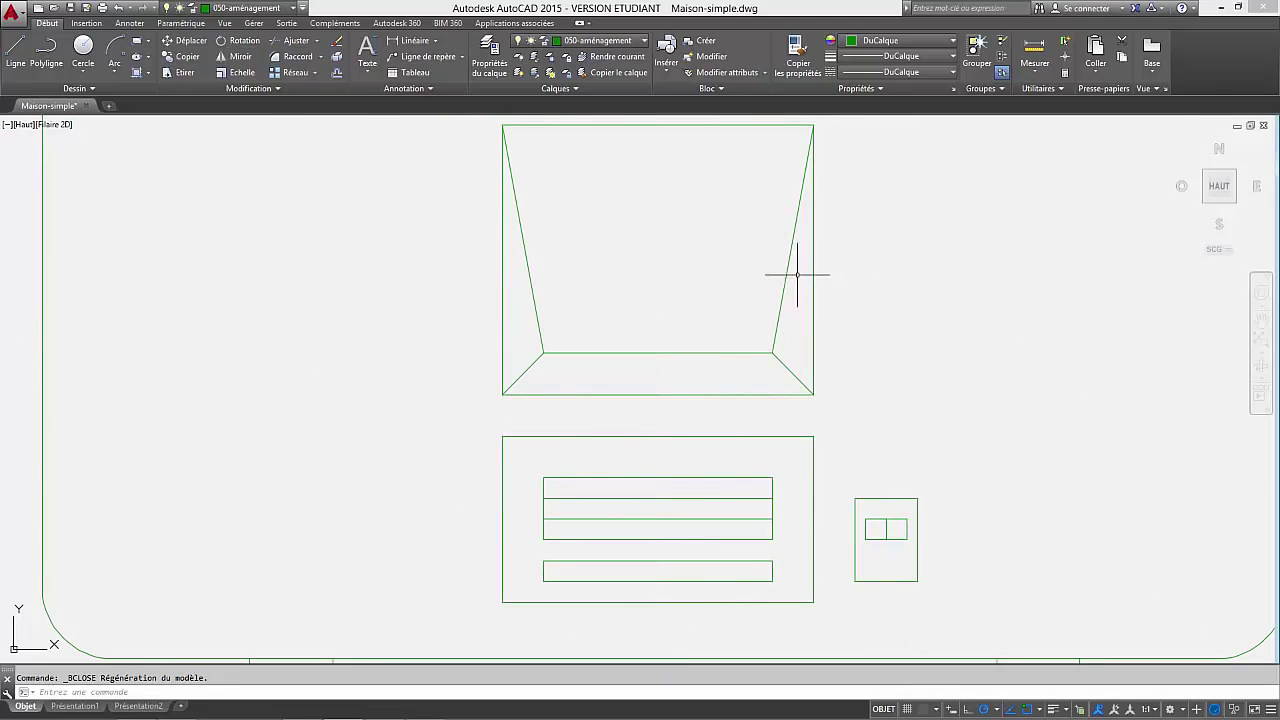
pyautogui.scroll(-4, 797, 274)
pyautogui.moveTo(786, 266); pyautogui.dragTo(737, 300, button='middle')
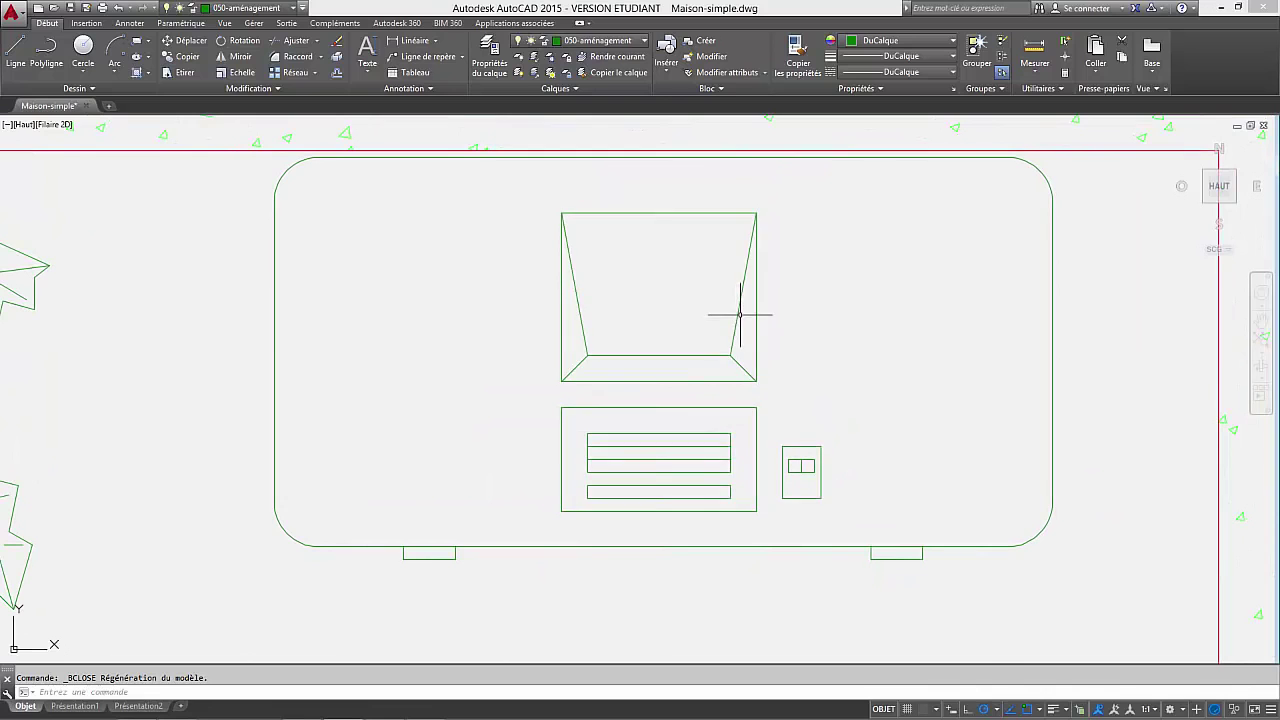
# Open the Ordinateur block for editing and delete the monitor's upper rectangle edges and slanted side lines, keeping the lower trapezoid.
pyautogui.doubleClick(742, 305)
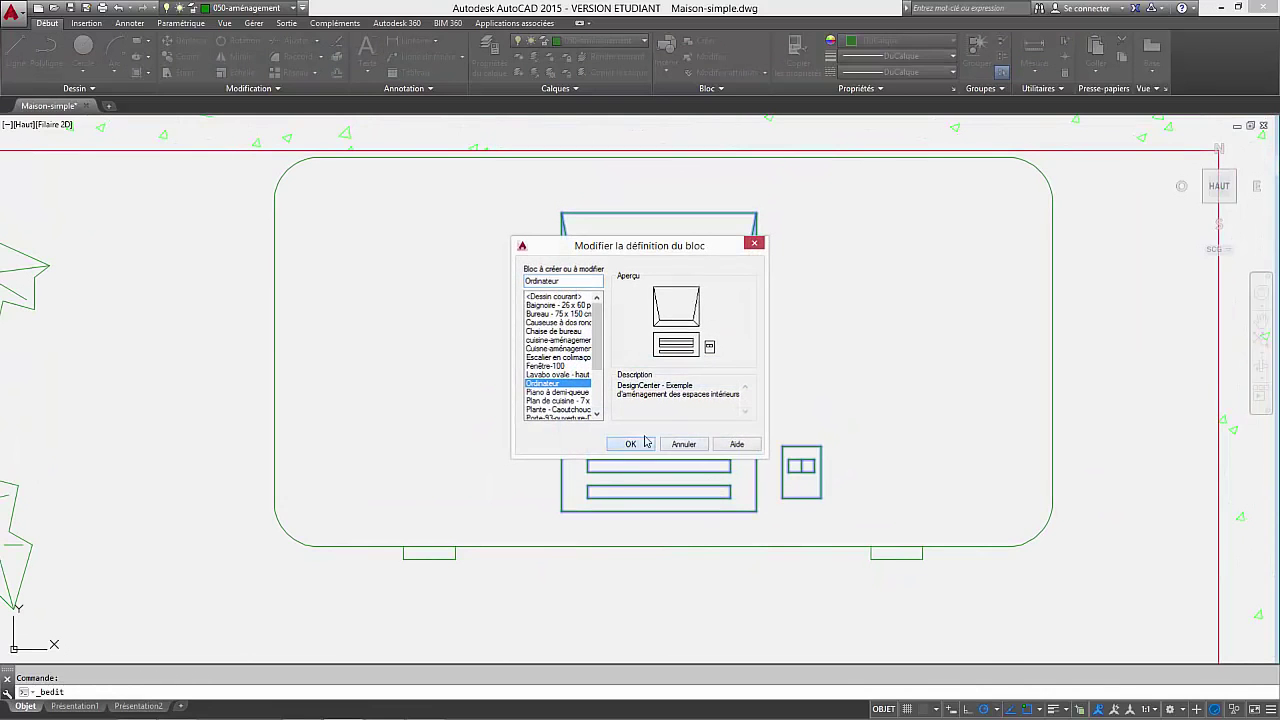
pyautogui.click(646, 442)
pyautogui.click(794, 331)
pyautogui.click(368, 165)
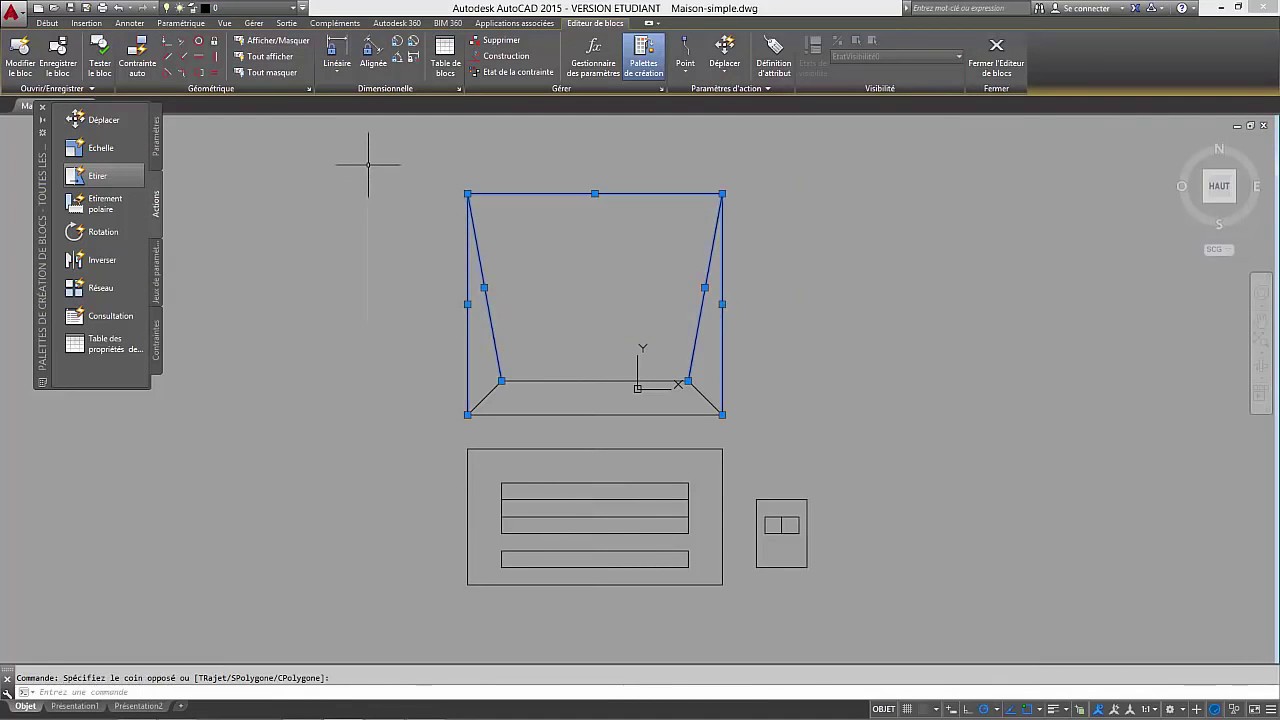
pyautogui.press('Delete')
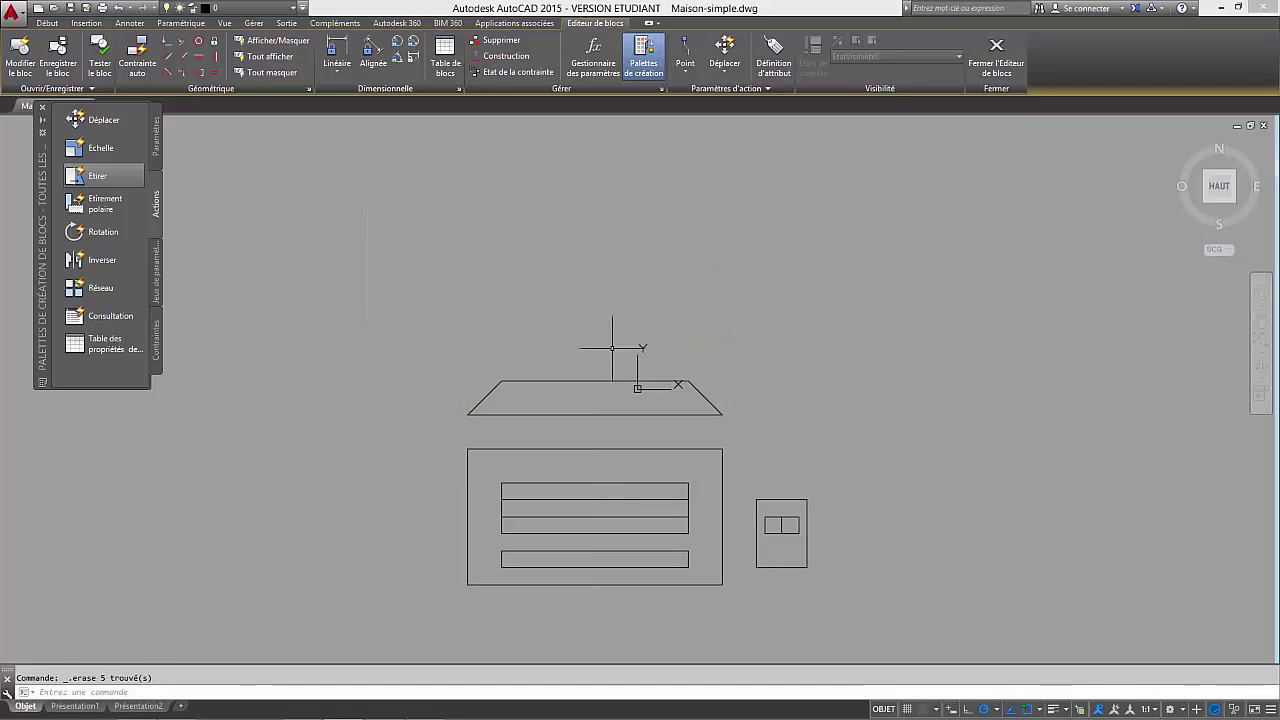
# Stretch the right end of the monitor's trapezoid 10 units outward to the right.
pyautogui.click(50, 22)
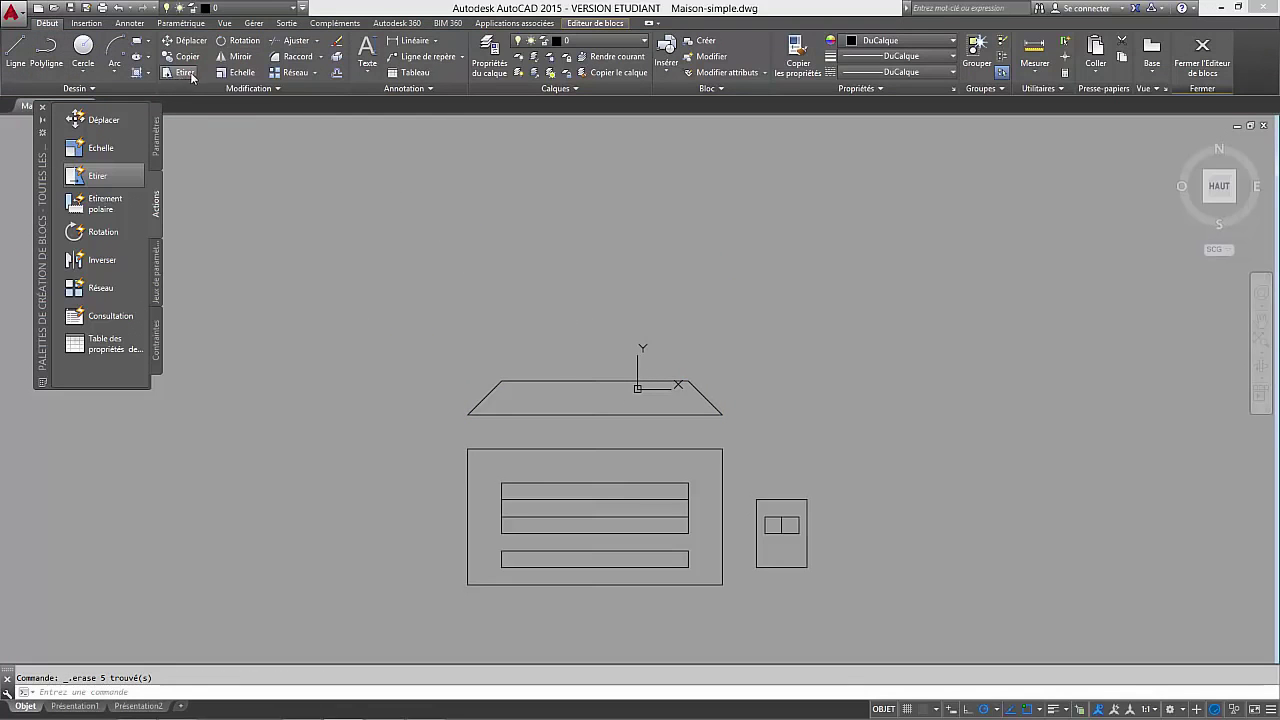
pyautogui.write('et')
pyautogui.press('Return')
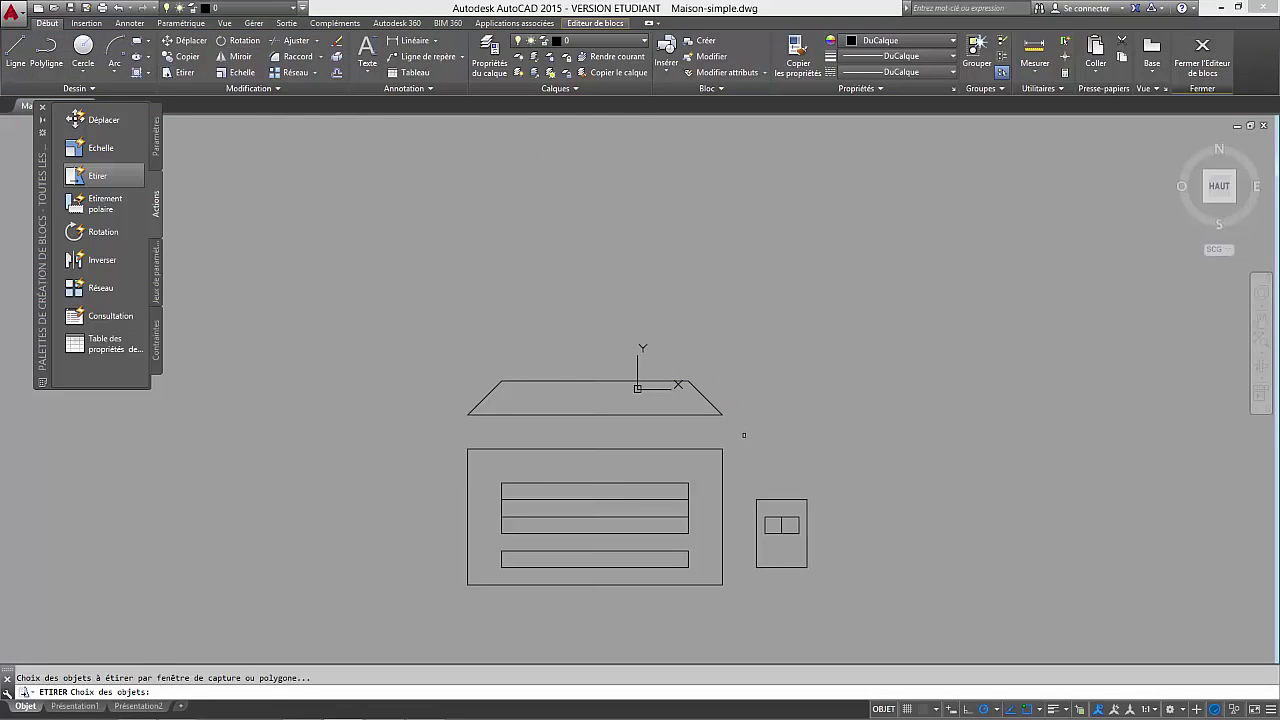
pyautogui.click(744, 435)
pyautogui.click(688, 324)
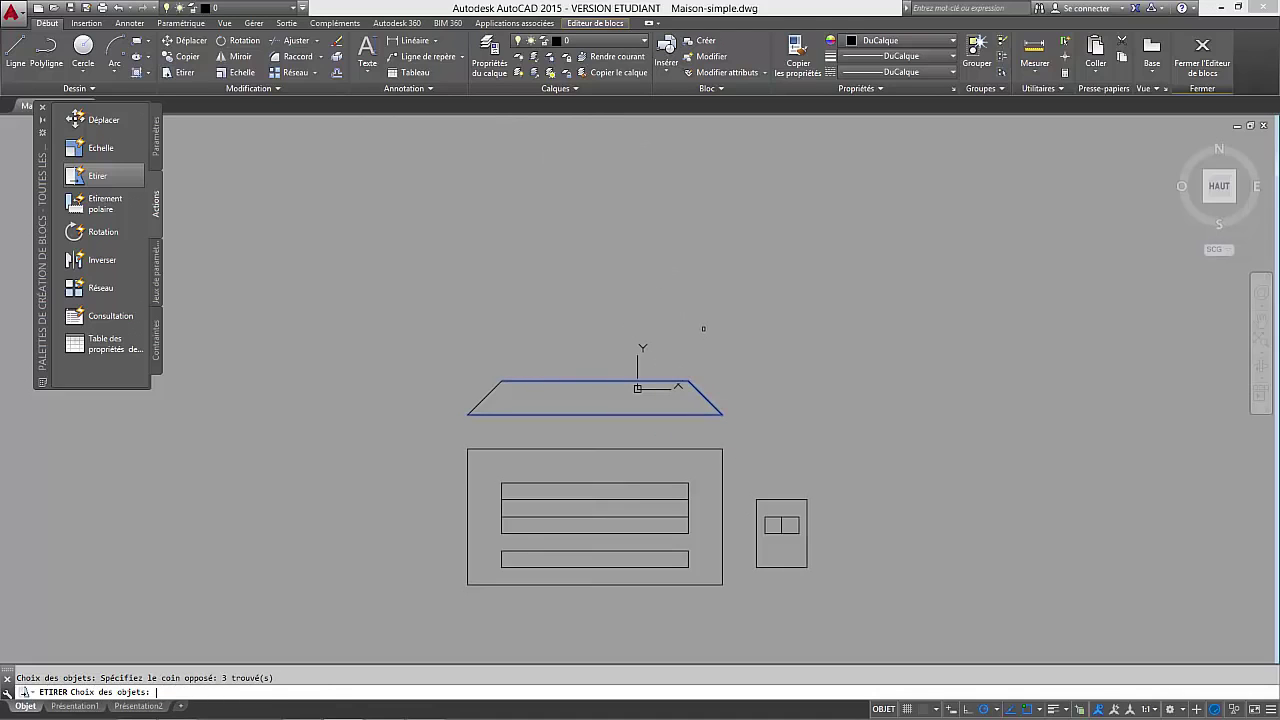
pyautogui.press('Return')
pyautogui.click(702, 328)
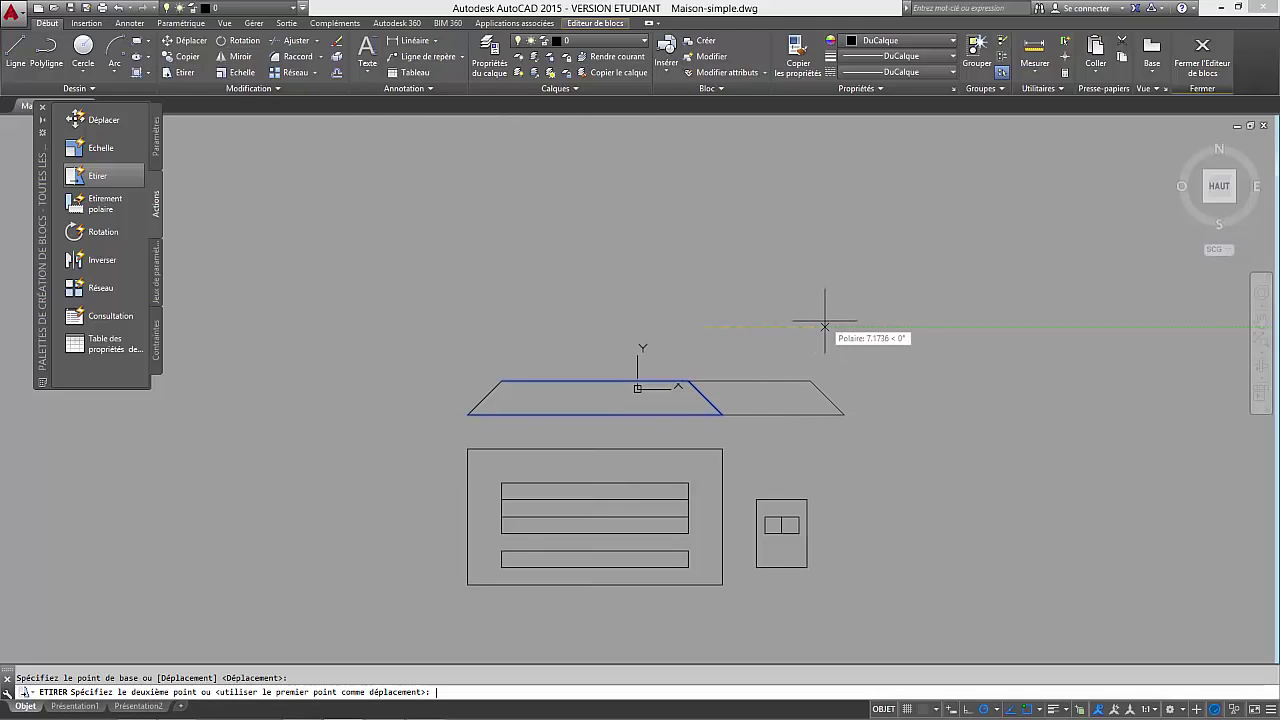
pyautogui.write('10')
pyautogui.press('Return')
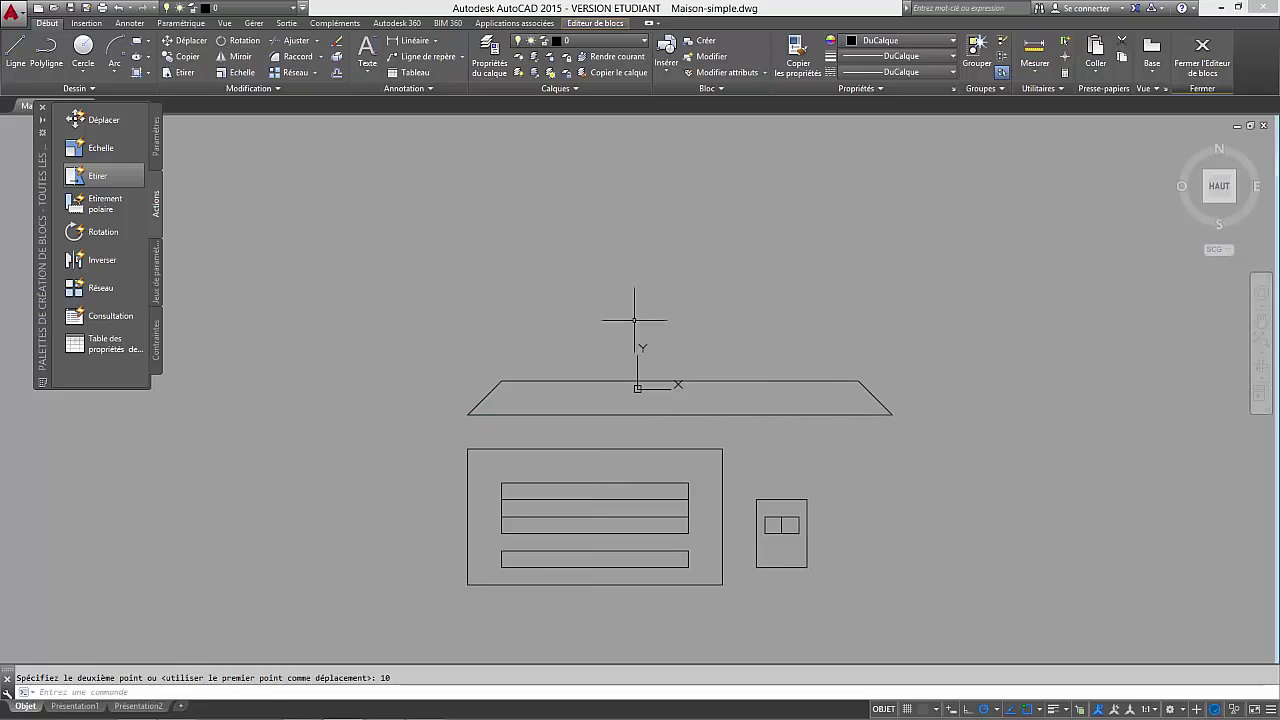
# Stretch the left end of the monitor's trapezoid 10 units outward to the left.
pyautogui.press('Return')
pyautogui.click(557, 337)
pyautogui.click(425, 418)
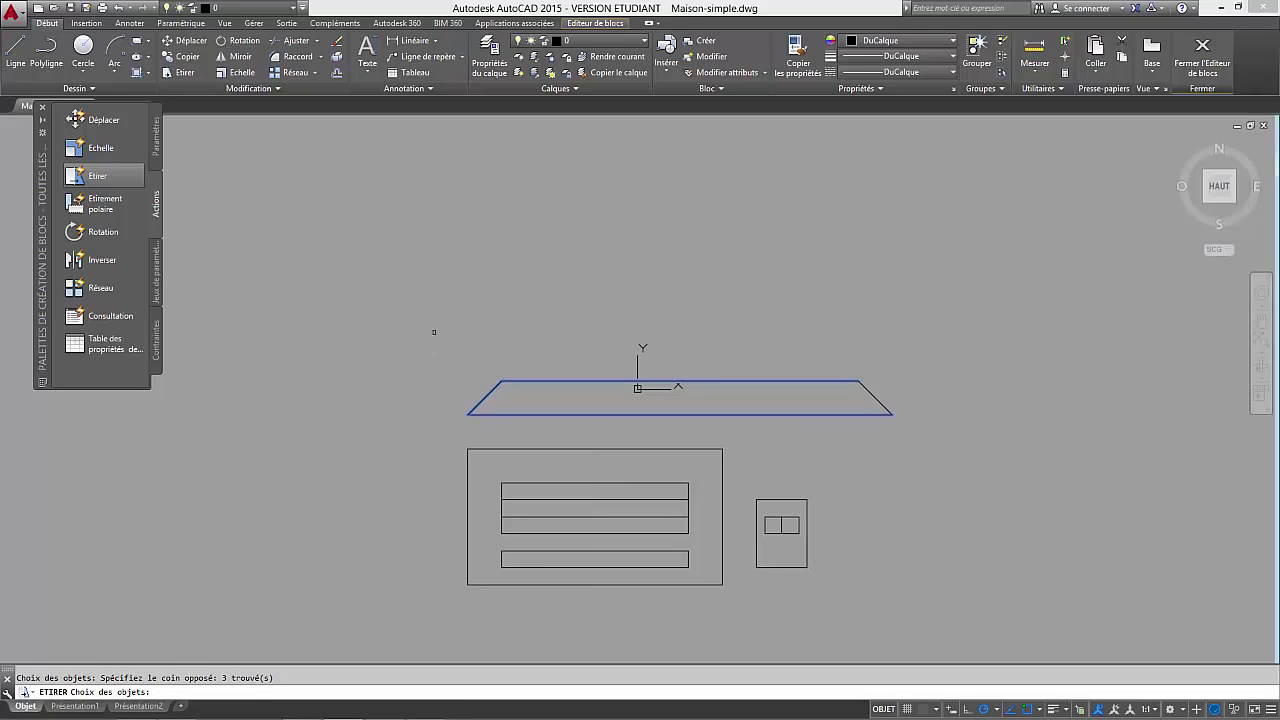
pyautogui.press('Return')
pyautogui.click(447, 268)
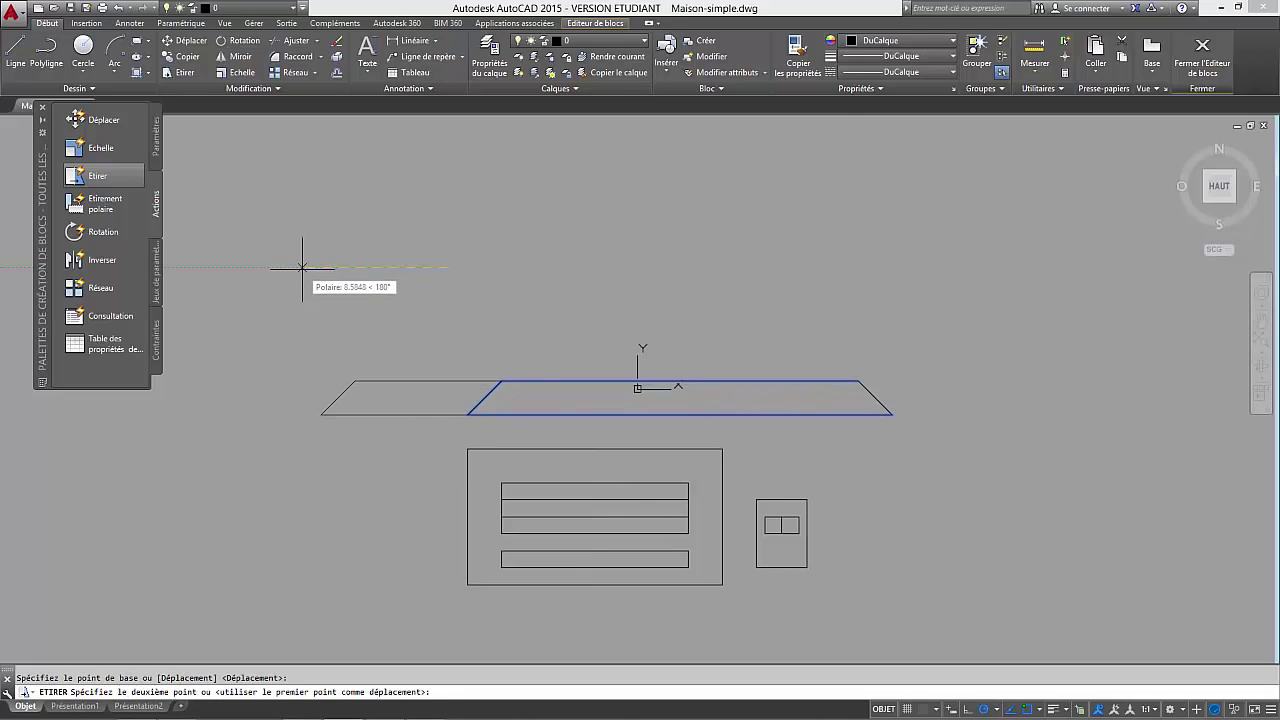
pyautogui.write('10')
pyautogui.press('Return')
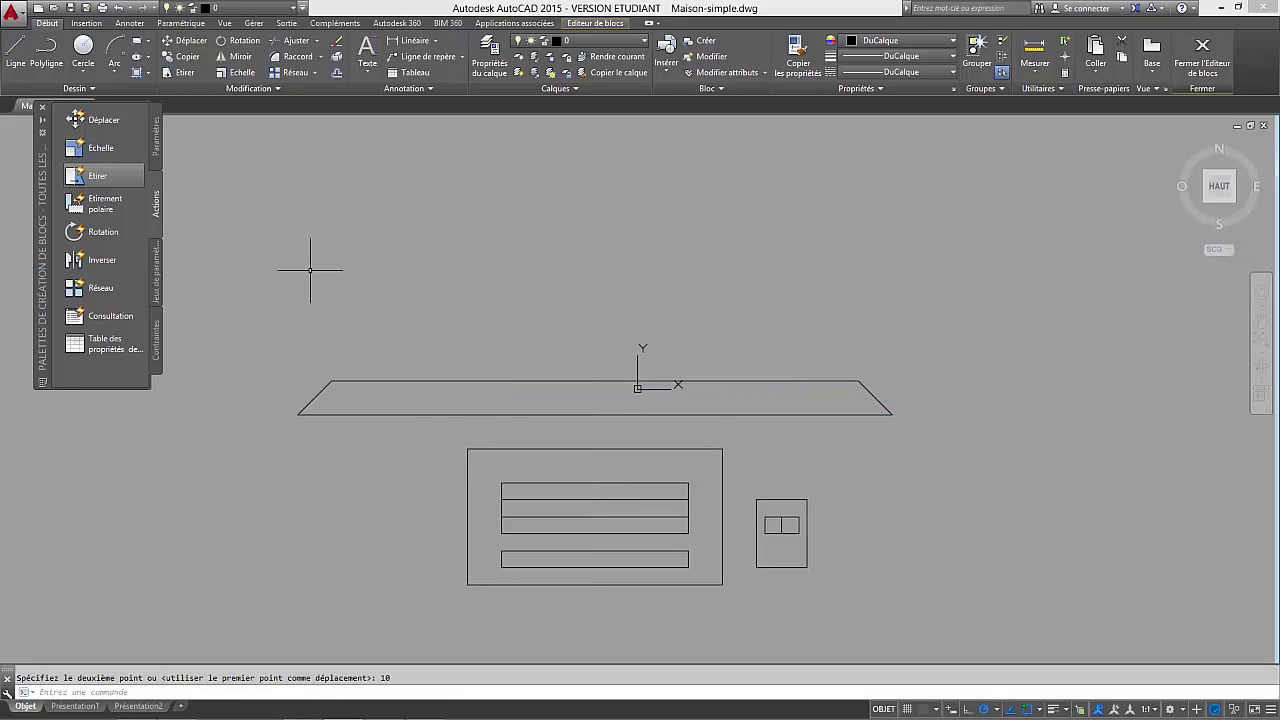
# Move the widened monitor trapezoid straight up away from the keyboard, and close the block editor, saving the changes to Ordinateur.
pyautogui.click(963, 427)
pyautogui.click(209, 264)
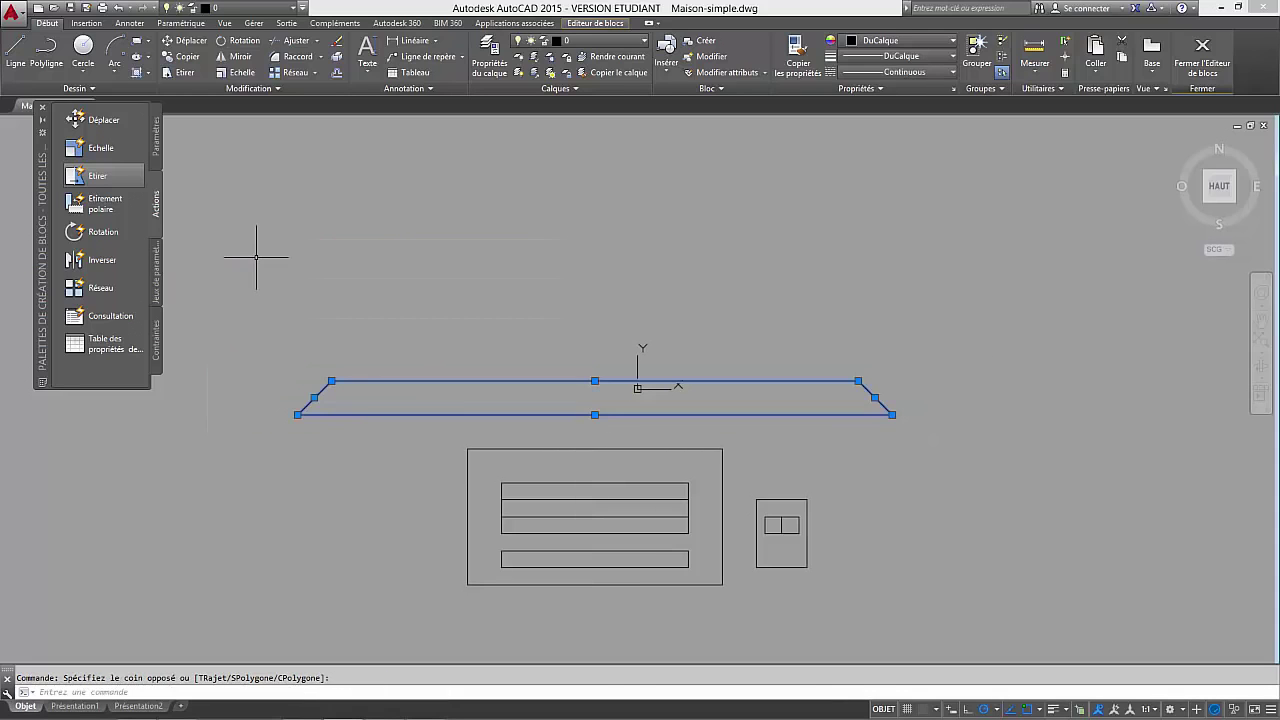
pyautogui.write('dp')
pyautogui.press('Return')
pyautogui.click(1008, 416)
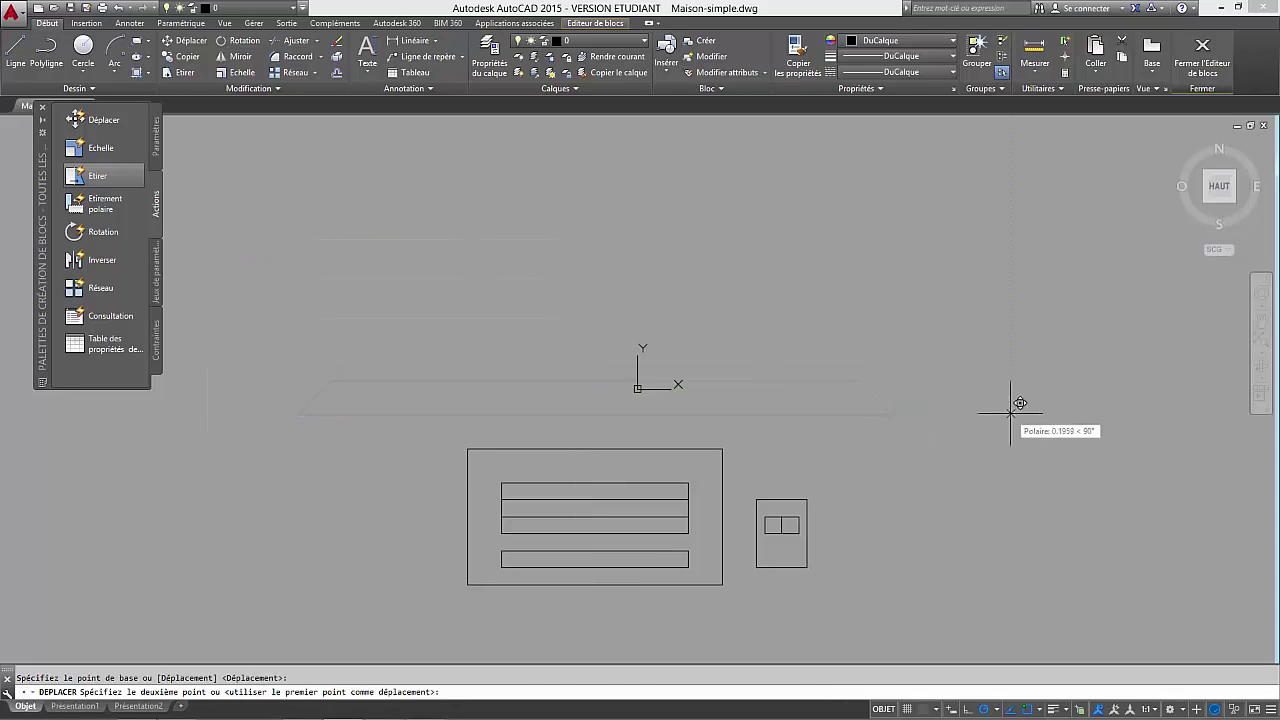
pyautogui.click(1007, 339)
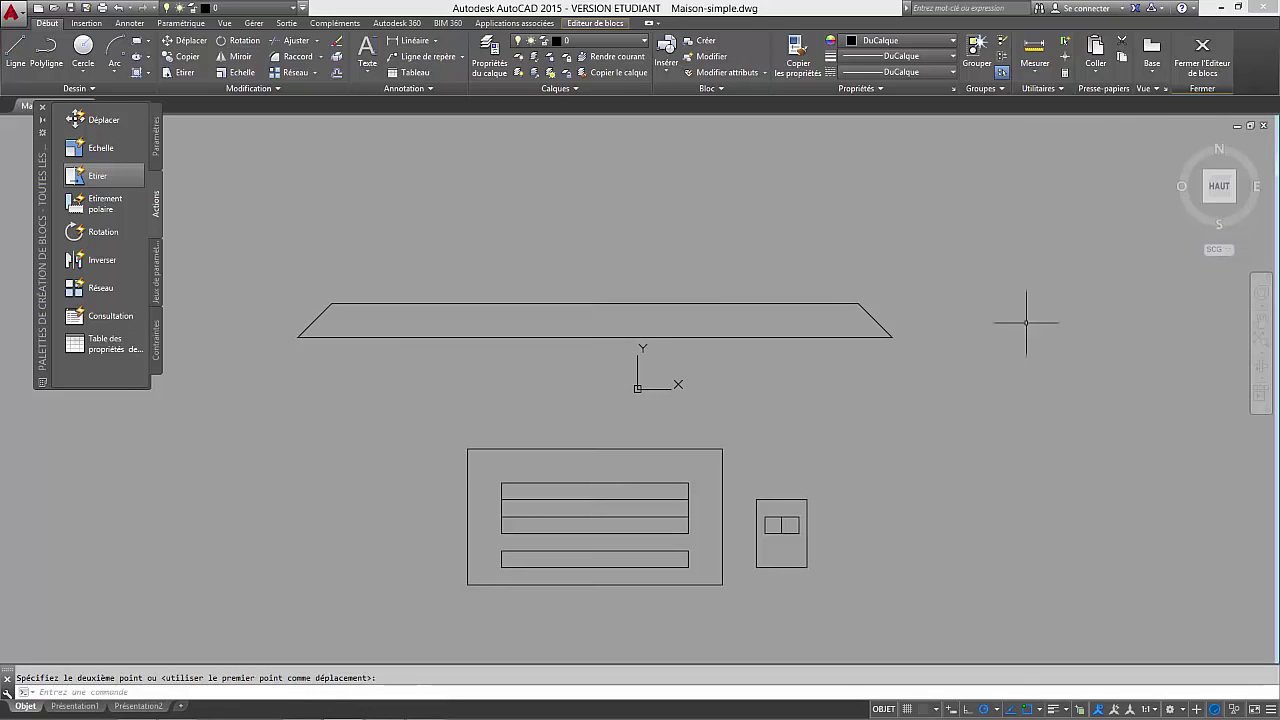
pyautogui.click(1203, 55)
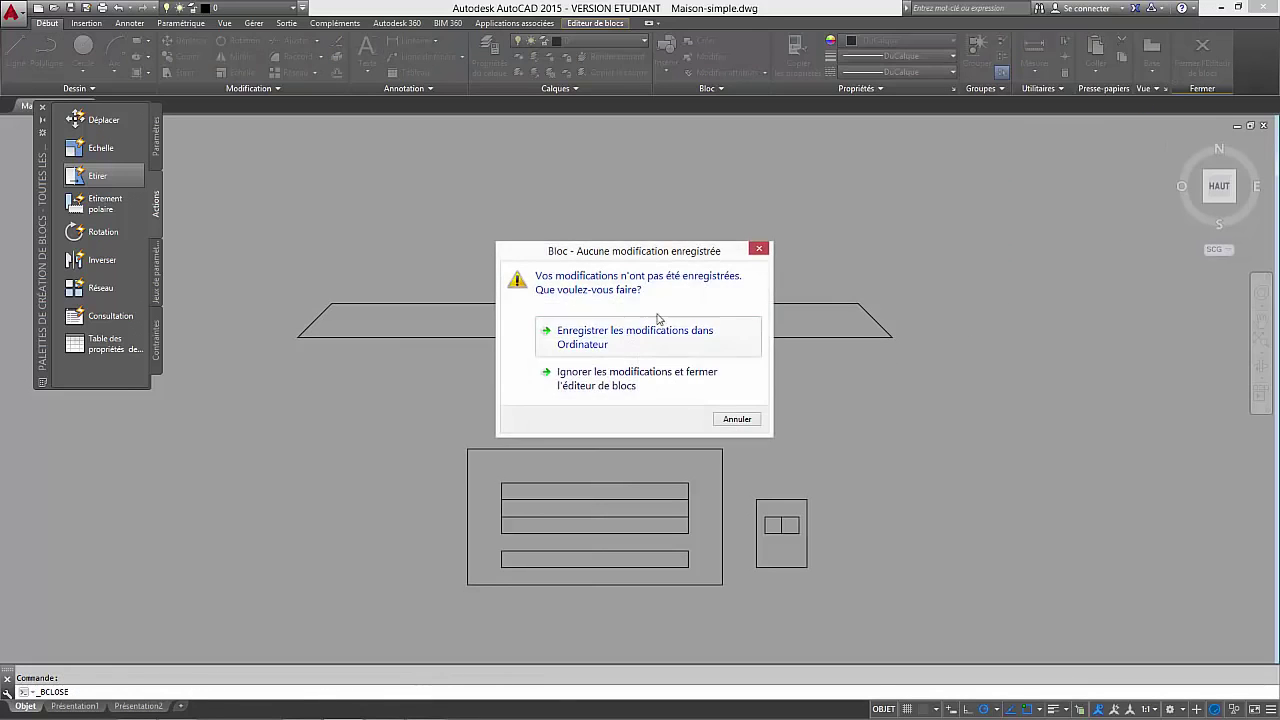
pyautogui.click(655, 324)
# Examine the simplified computer block on the desk and the furnished floor plan as a whole.
pyautogui.scroll(-2, 754, 334)
pyautogui.moveTo(699, 339)
pyautogui.mouseDown(button='middle')
pyautogui.moveTo(752, 334)
pyautogui.moveTo(771, 371)
pyautogui.moveTo(818, 314)
pyautogui.mouseUp(button='middle')
pyautogui.scroll(-2, 777, 331)
pyautogui.moveTo(712, 384); pyautogui.dragTo(749, 263, button='middle')
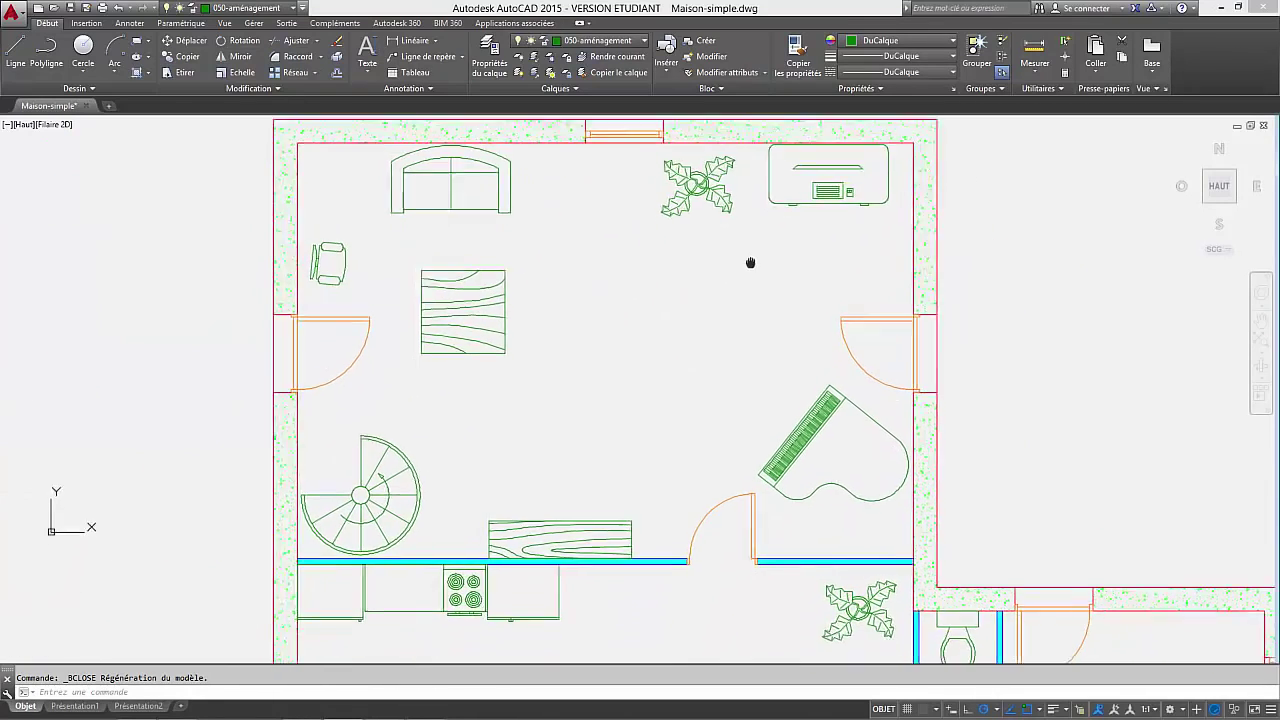
pyautogui.scroll(-2, 743, 263)
pyautogui.scroll(-2, 737, 314)
pyautogui.middleClick(644, 342)
pyautogui.middleClick(644, 342)
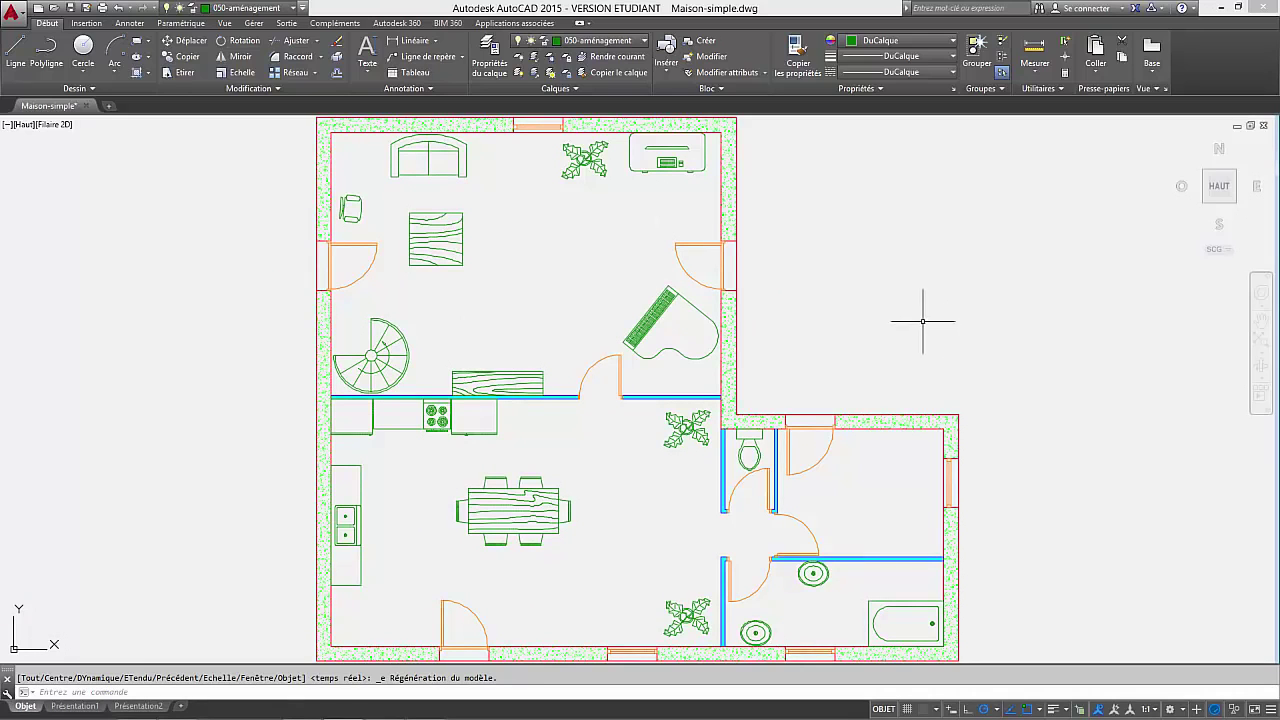
pyautogui.scroll(-2, 852, 286)
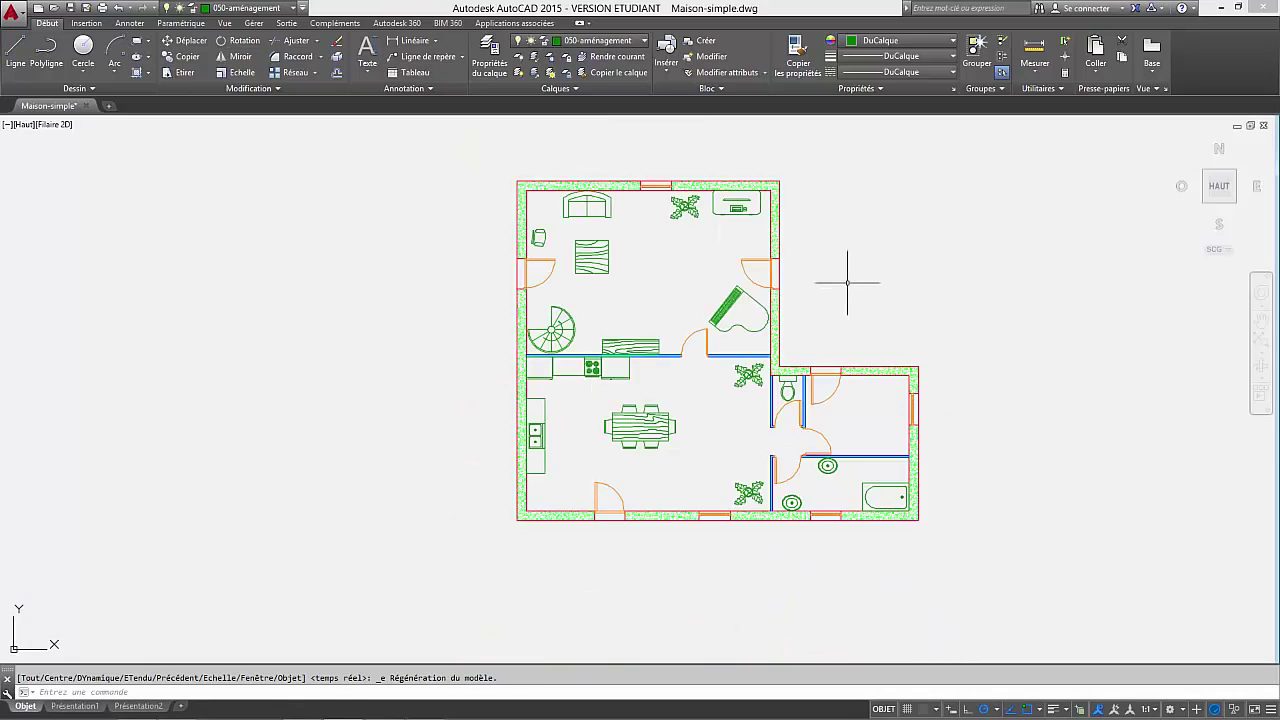